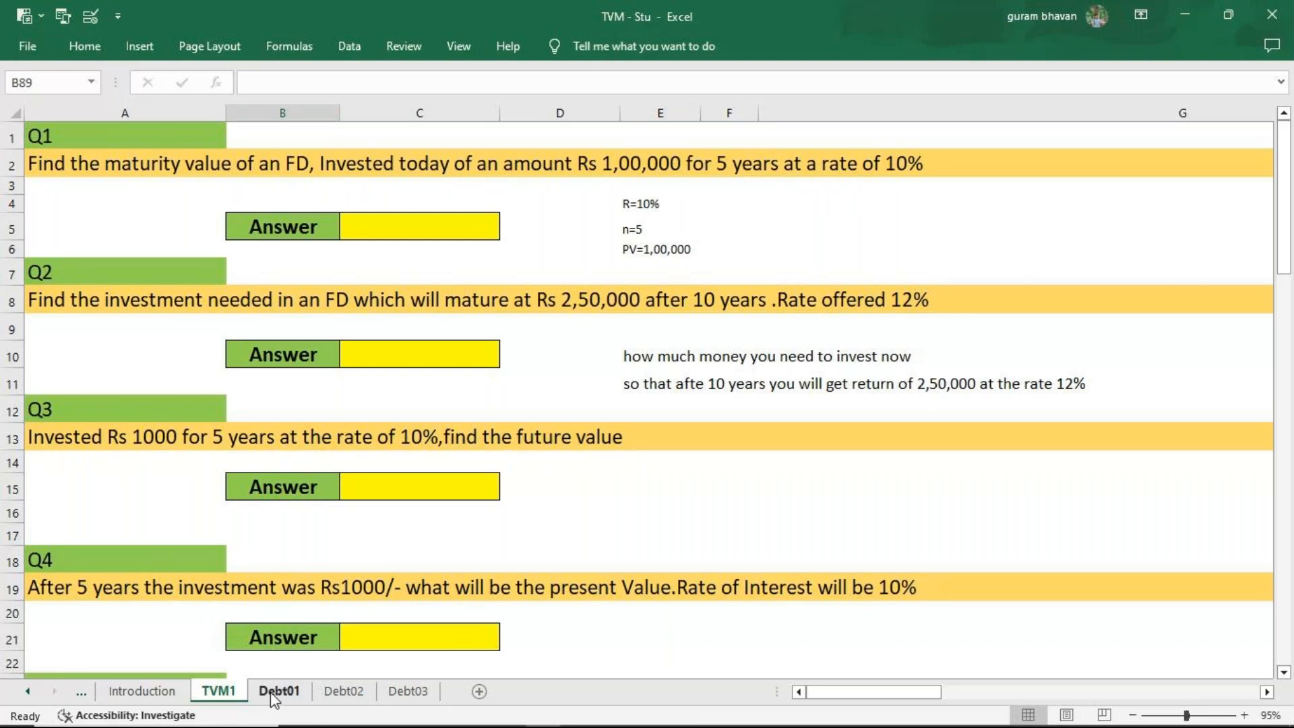
Open the Debt01 sheet and narrow the empty column H beside the definitions table.
left_click(304, 699)
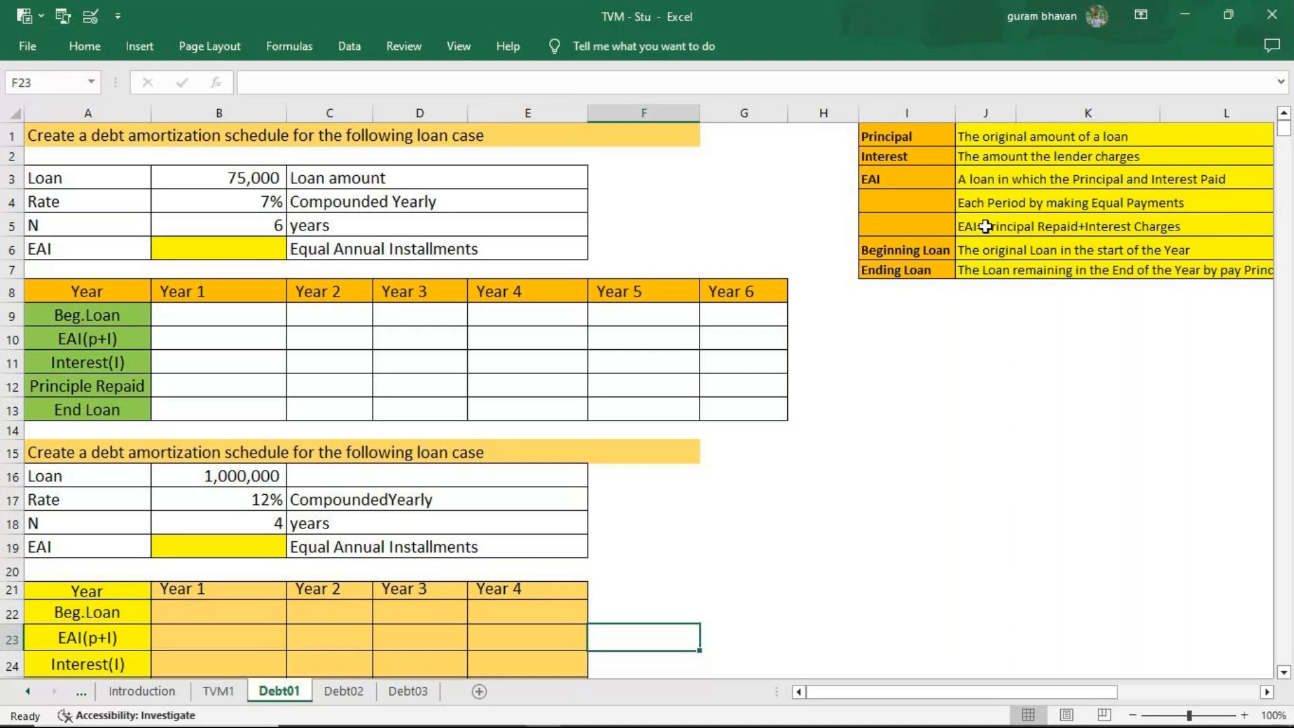
left_click_drag(857, 117, 833, 116)
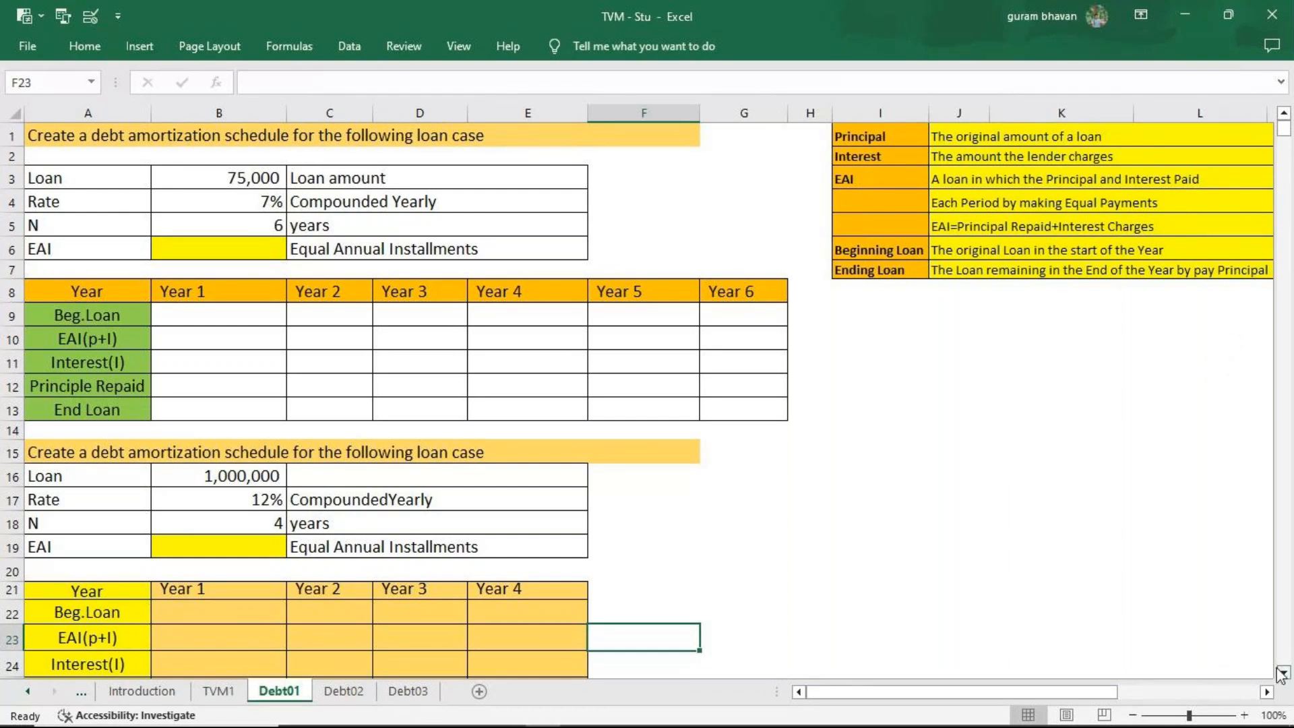
mouse_move(1116, 693)
left_mouse_down()
mouse_move(1127, 701)
mouse_move(1094, 690)
left_mouse_up()
Calculate the first loan's EAI in B6 with =PMT(B4,B5,B3,0,0), using the rate, years and loan amount with end-of-period payments.
left_click(197, 252)
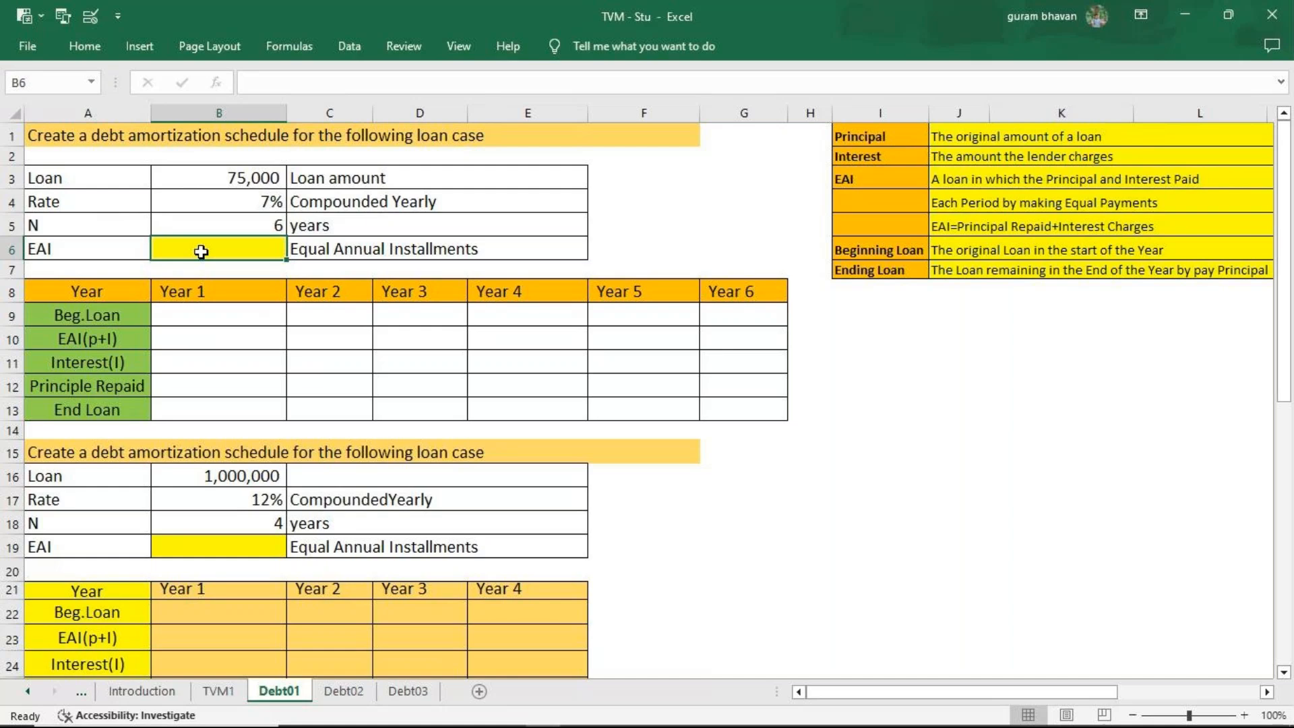
type("=pm")
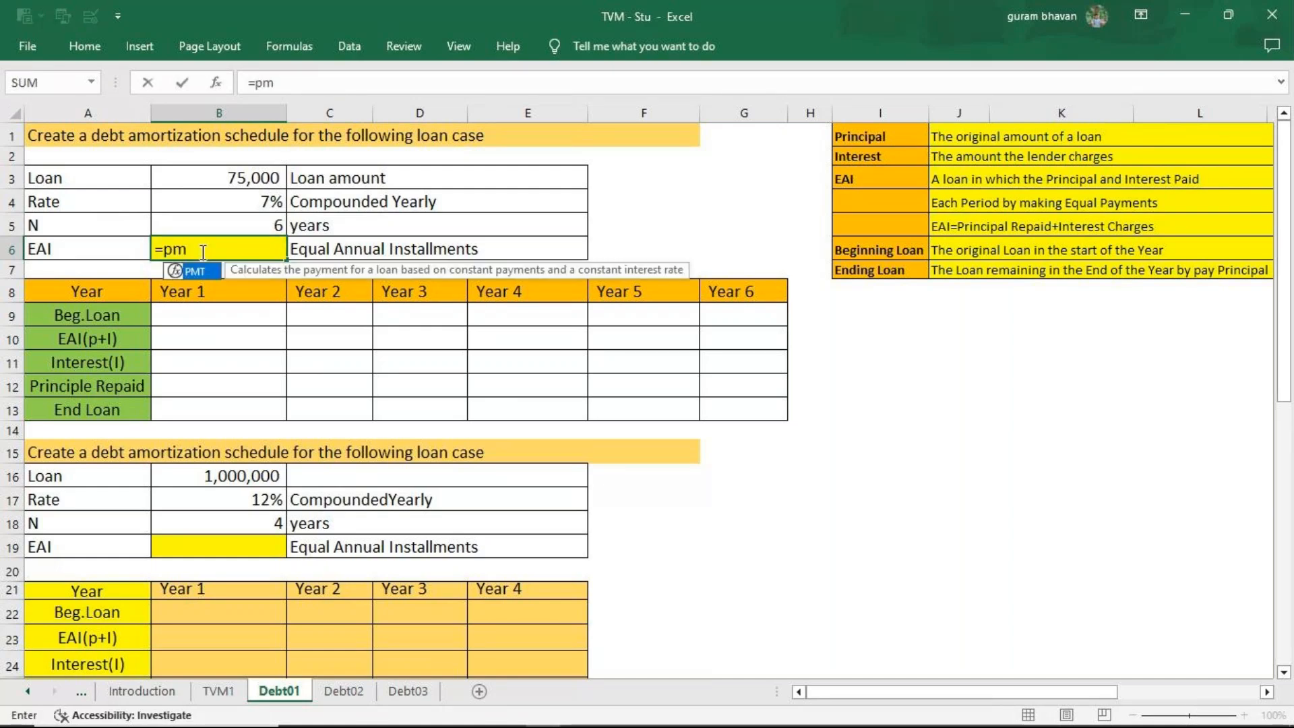
key("Tab")
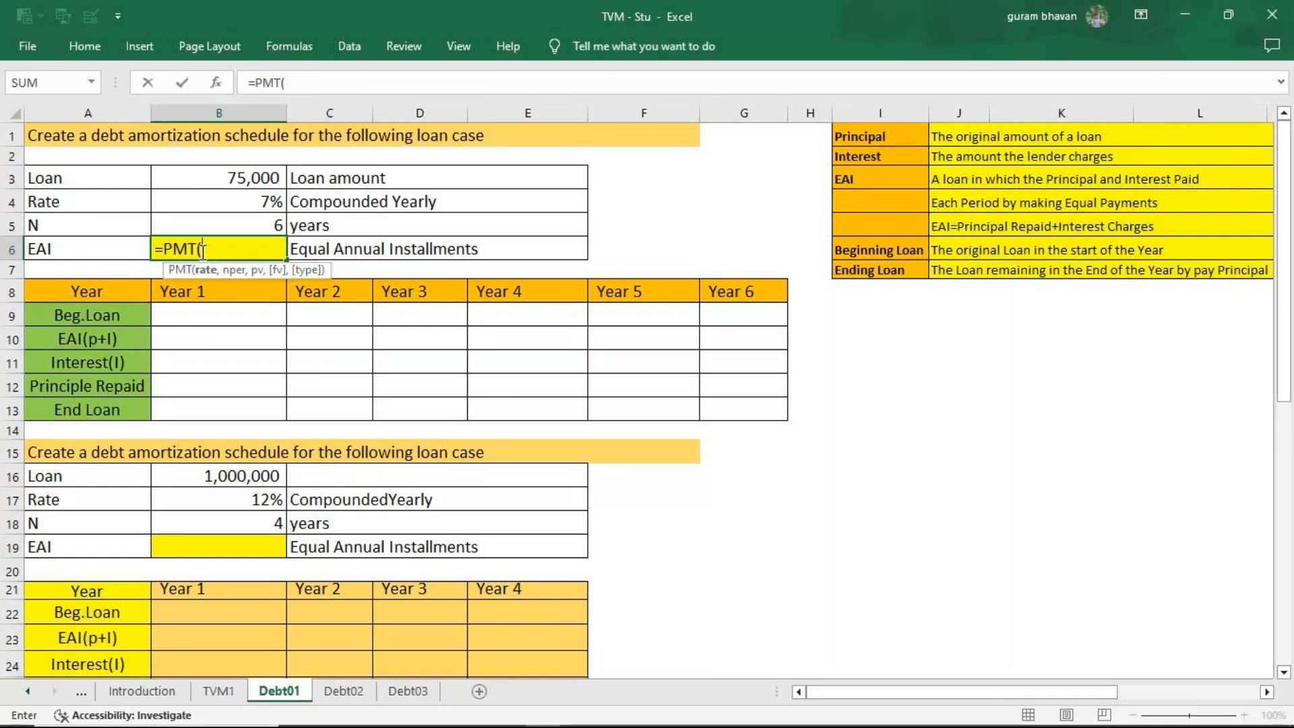
left_click(238, 202)
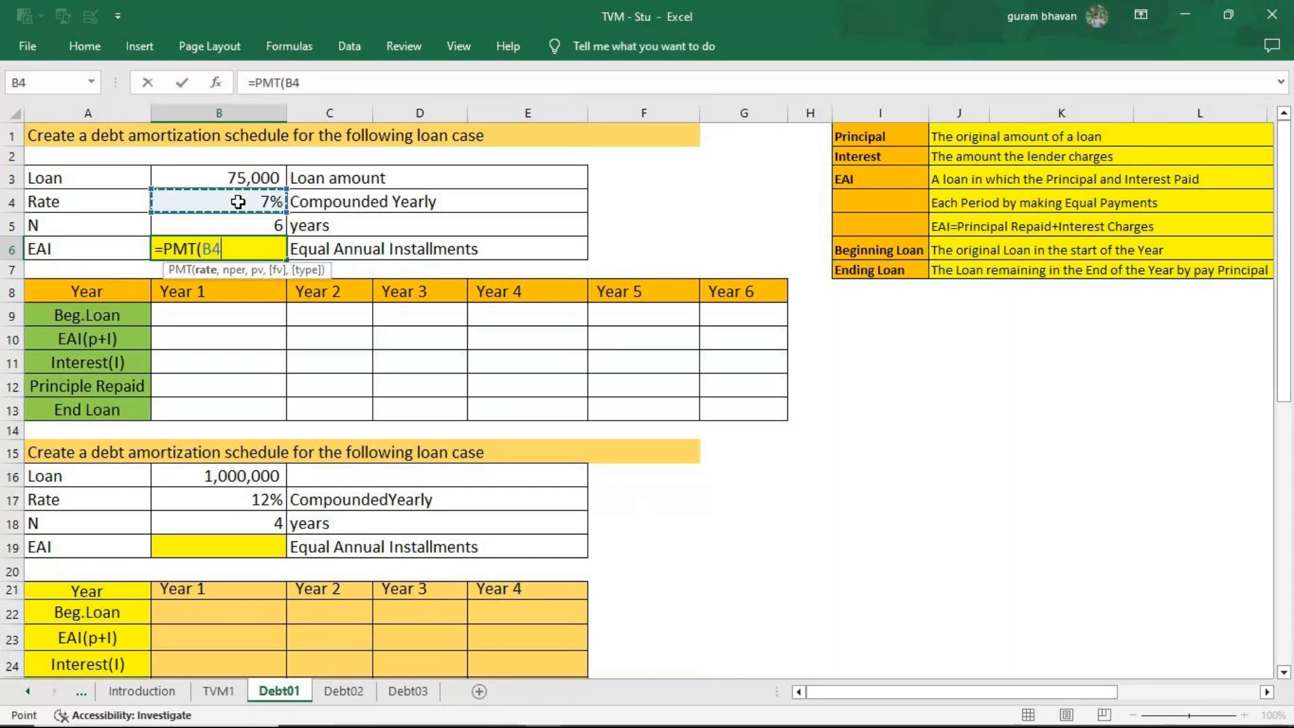
type(",")
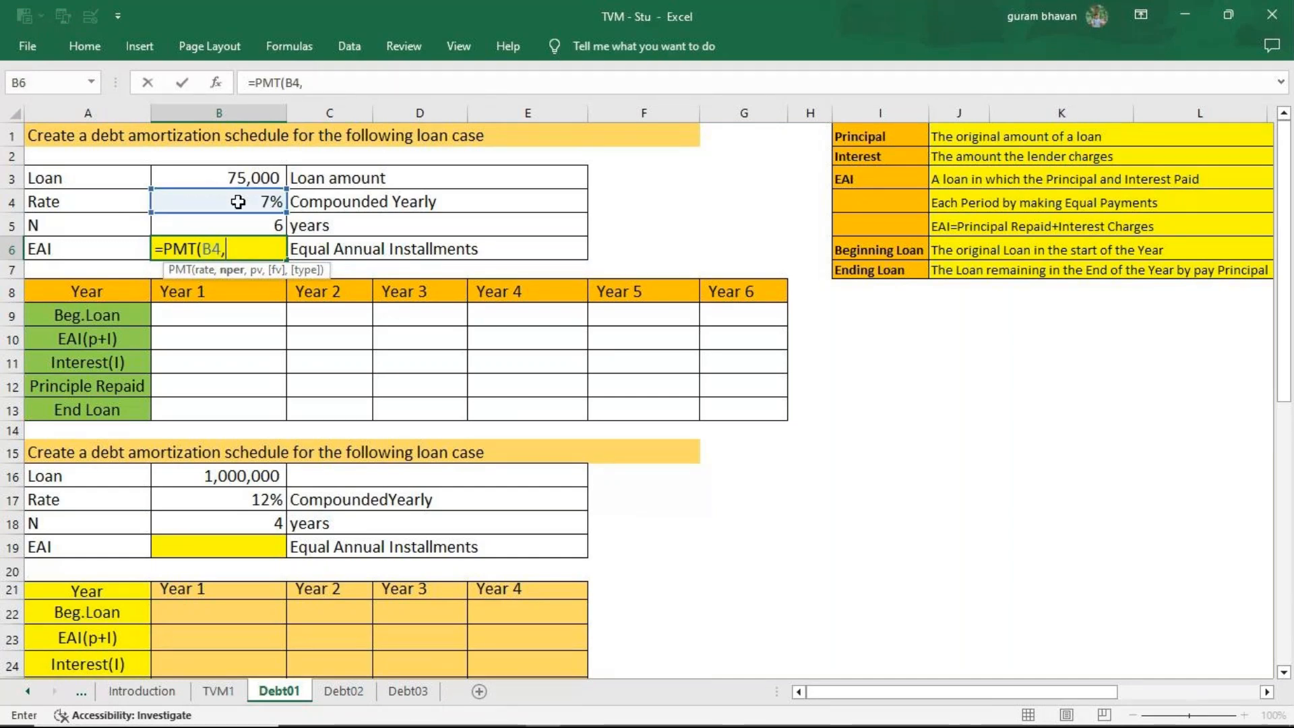
left_click(254, 224)
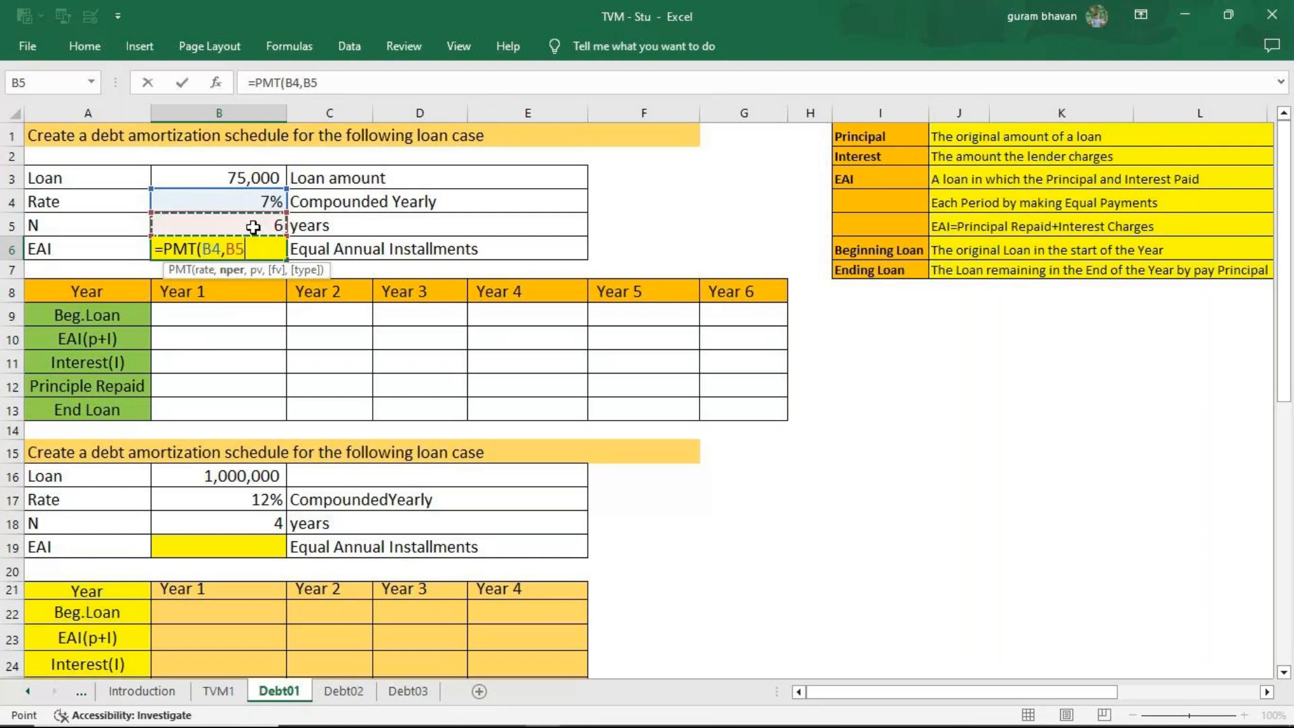
type(",")
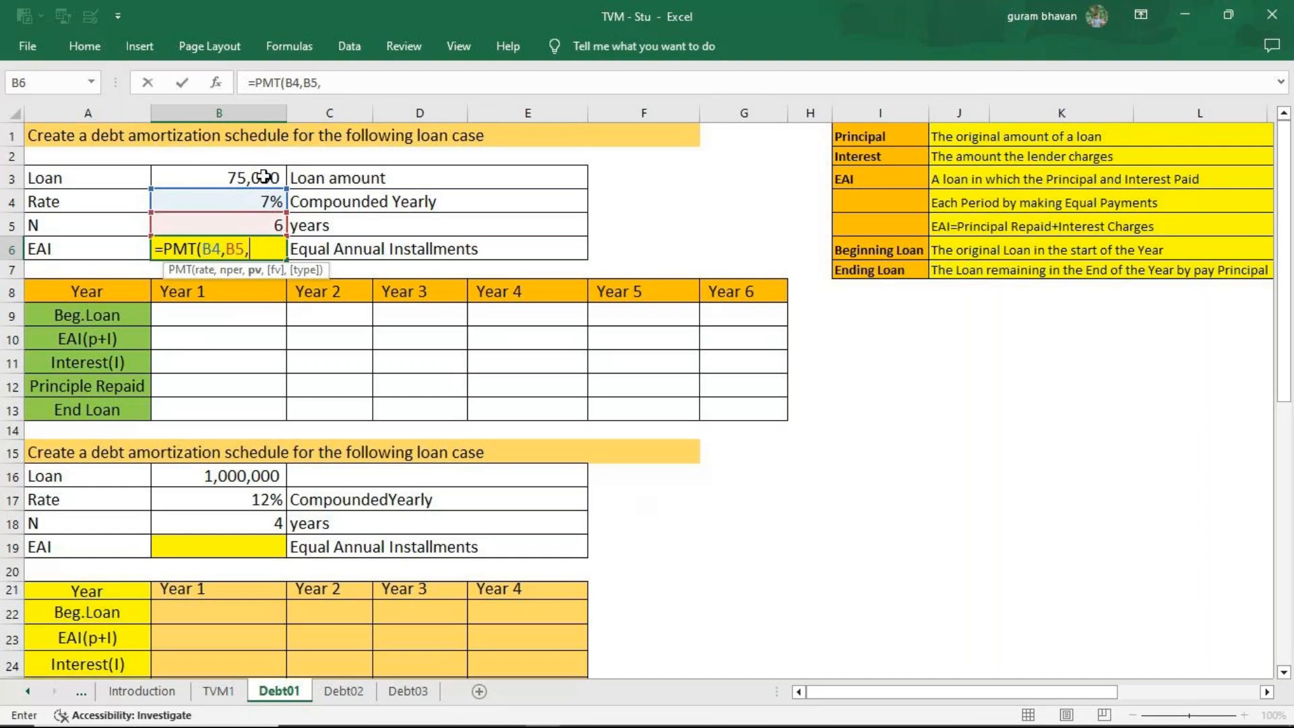
left_click(268, 186)
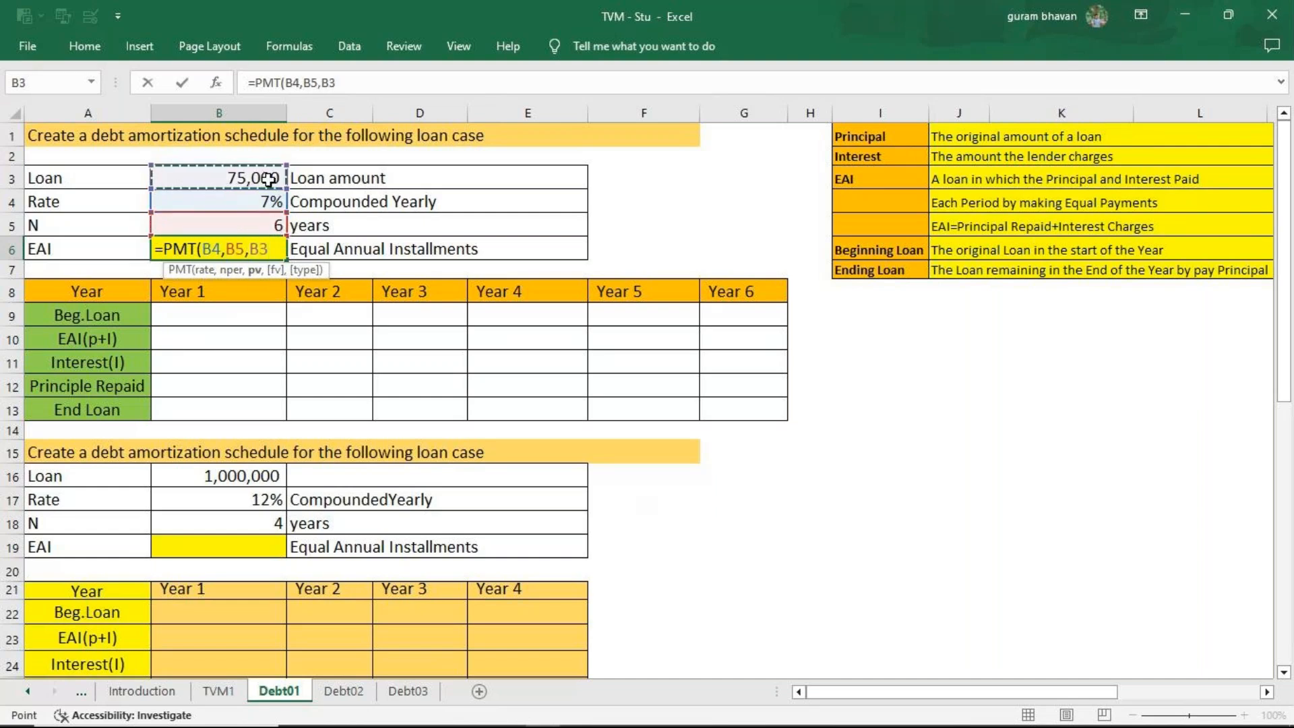
type(",")
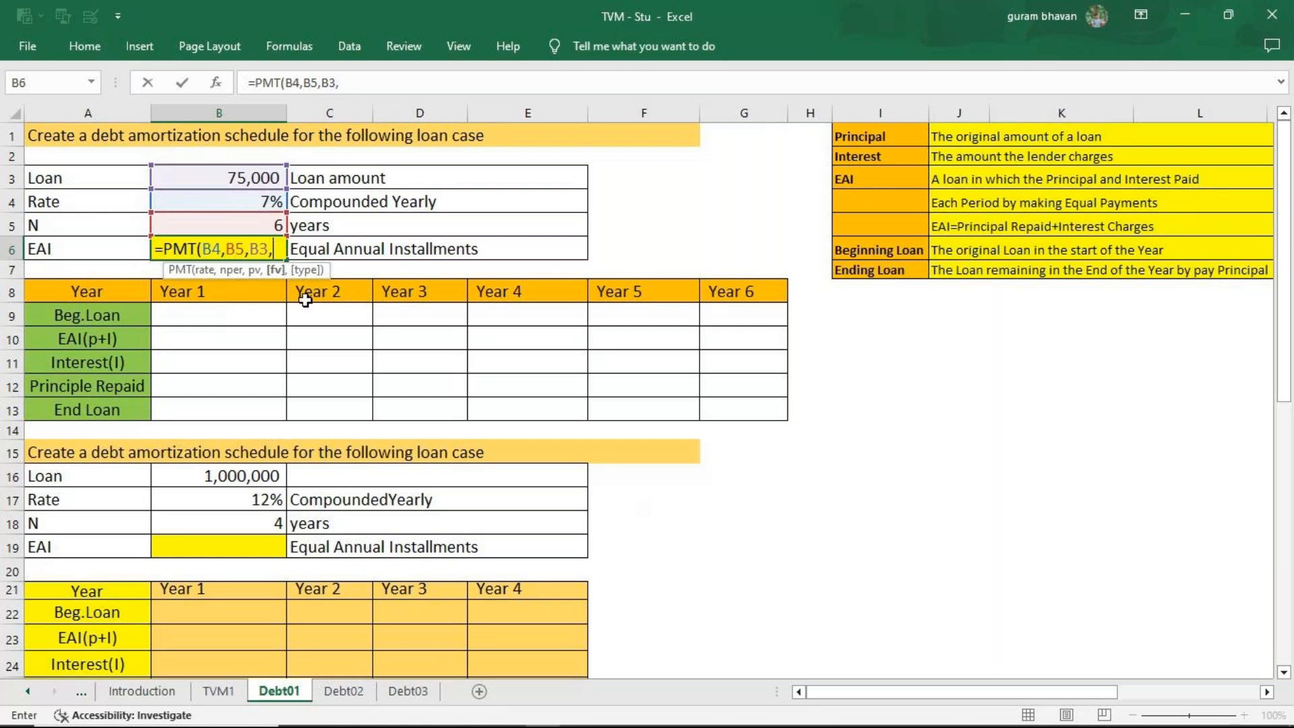
type("0,")
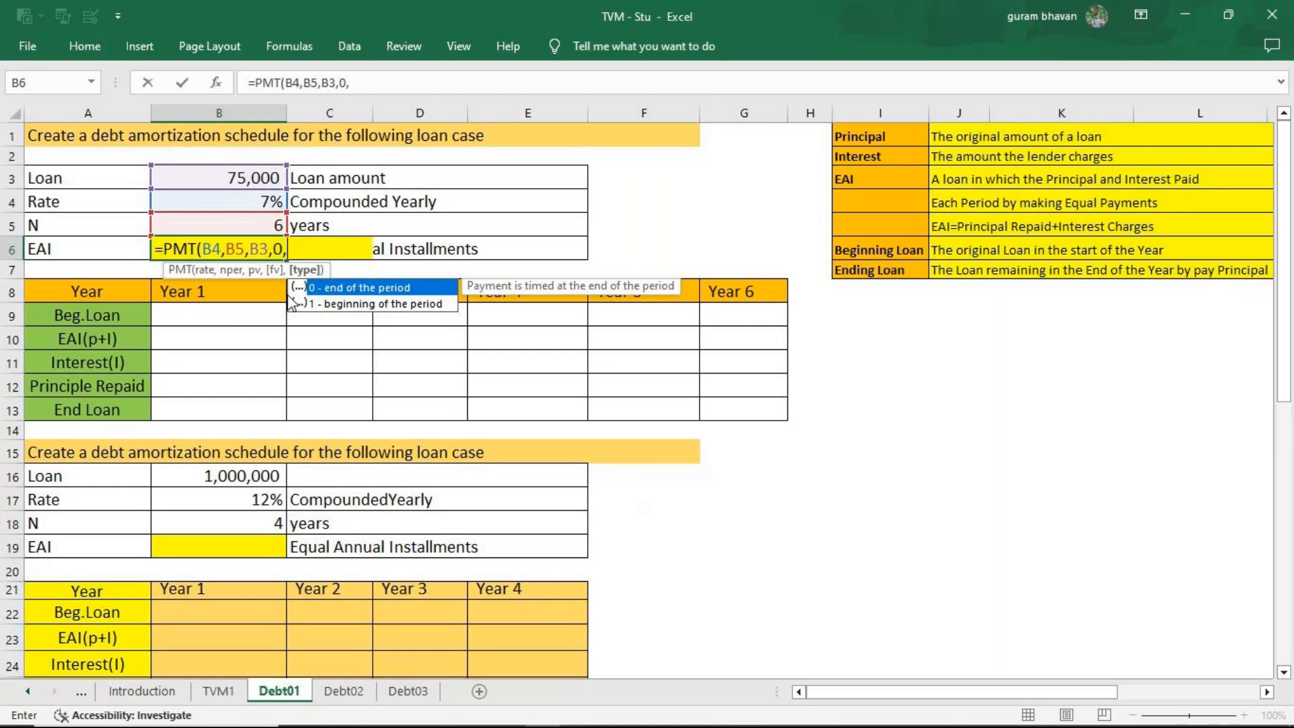
type("0)")
key("Return")
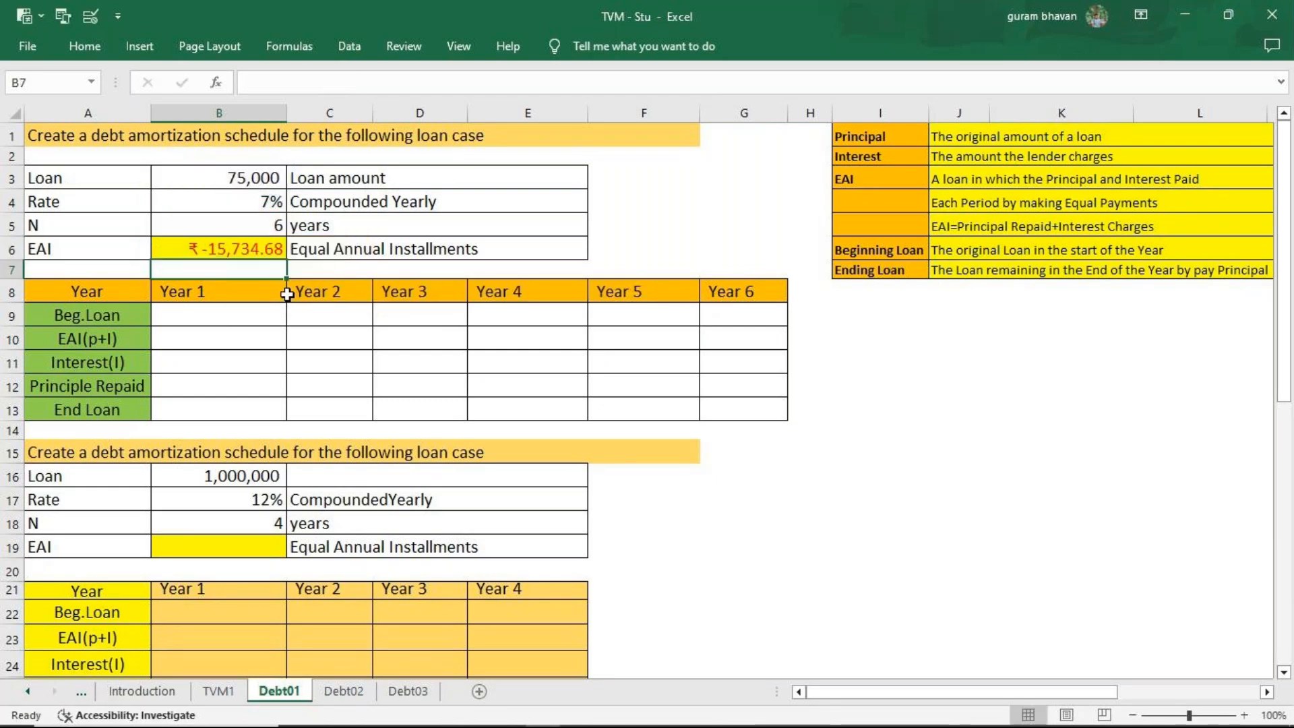
Reverse the sign of the EAI formula in B6 by changing it to =-PMT(B4,B5,B3,0,0).
left_click(234, 253)
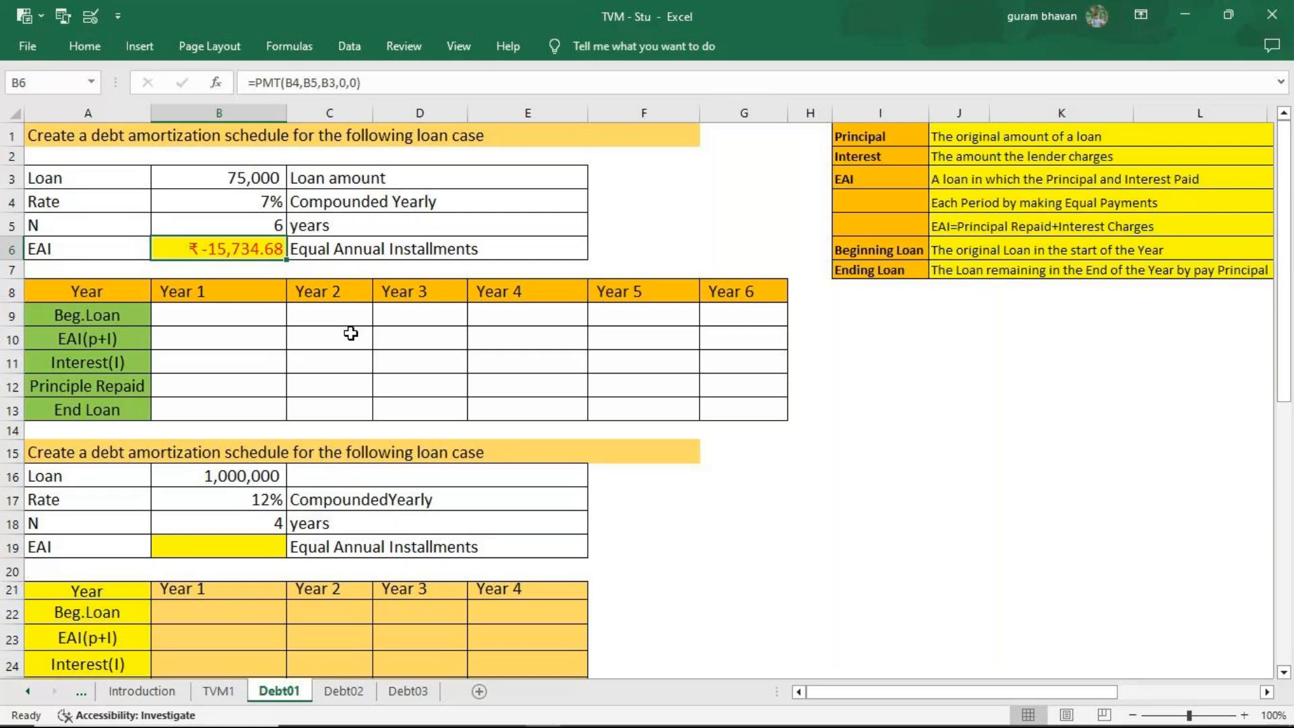
double_click(206, 250)
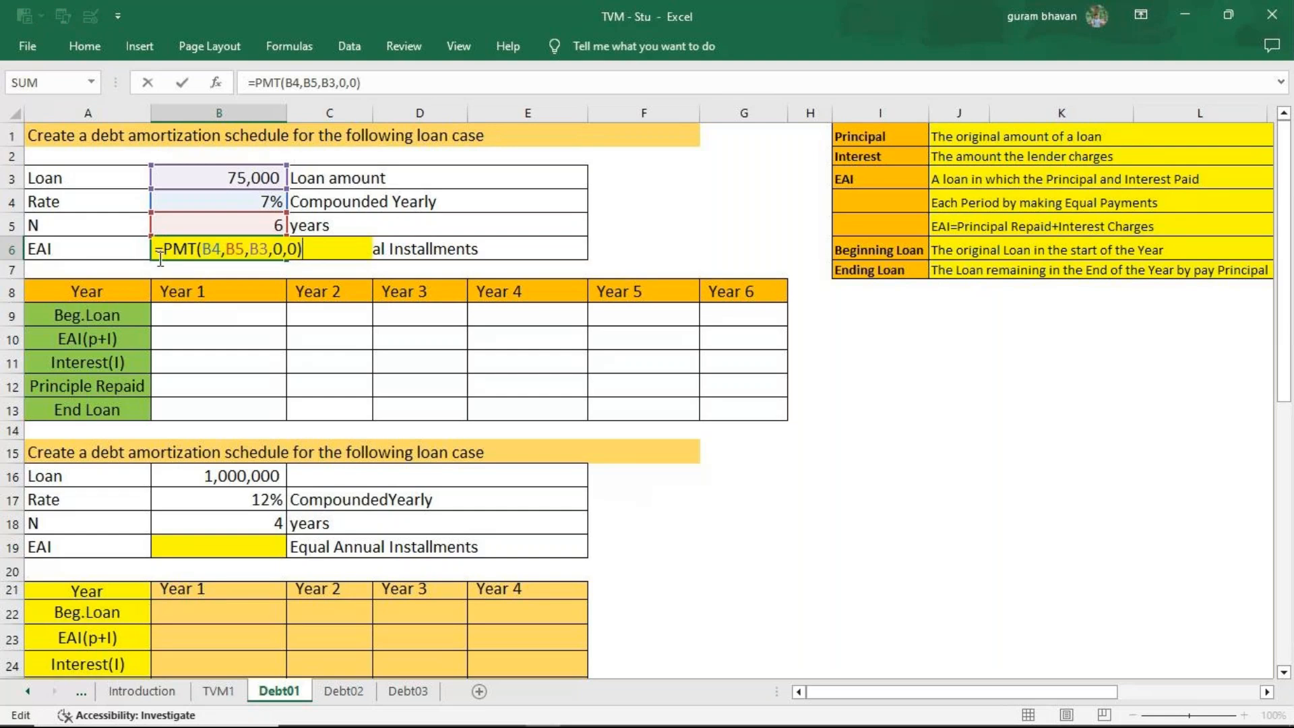
left_click(163, 251)
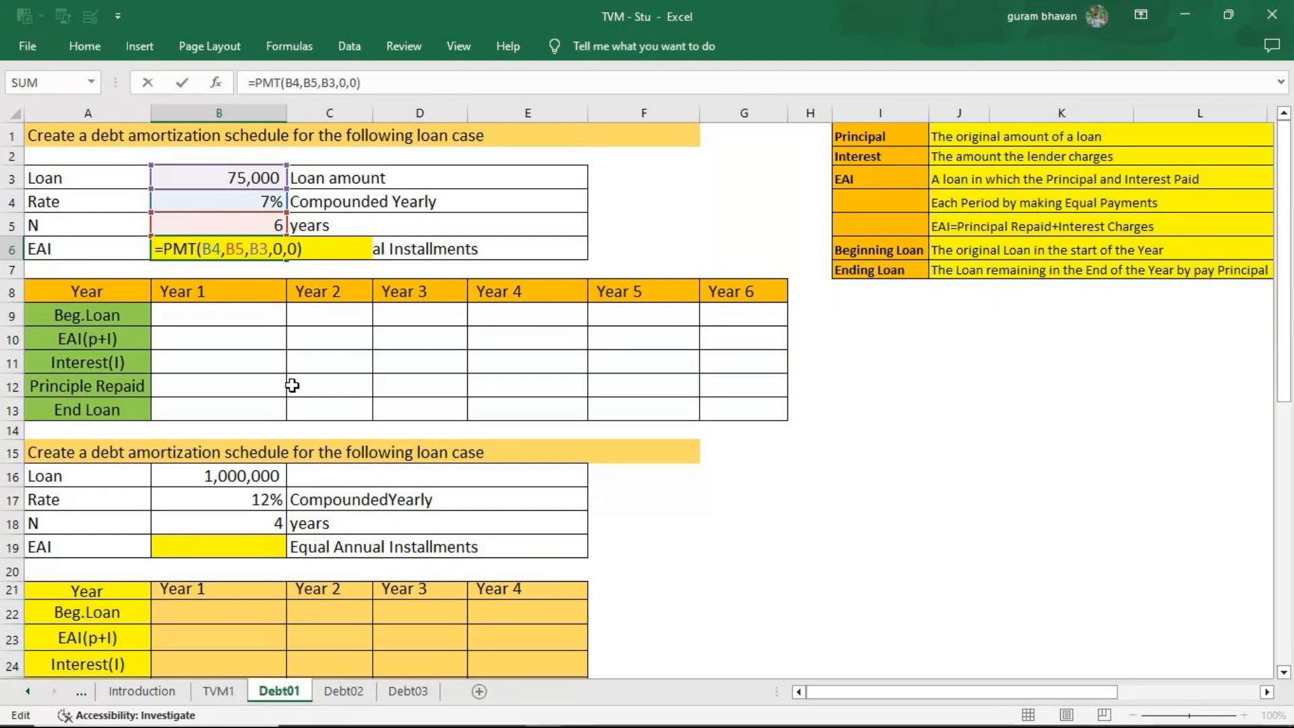
type("-")
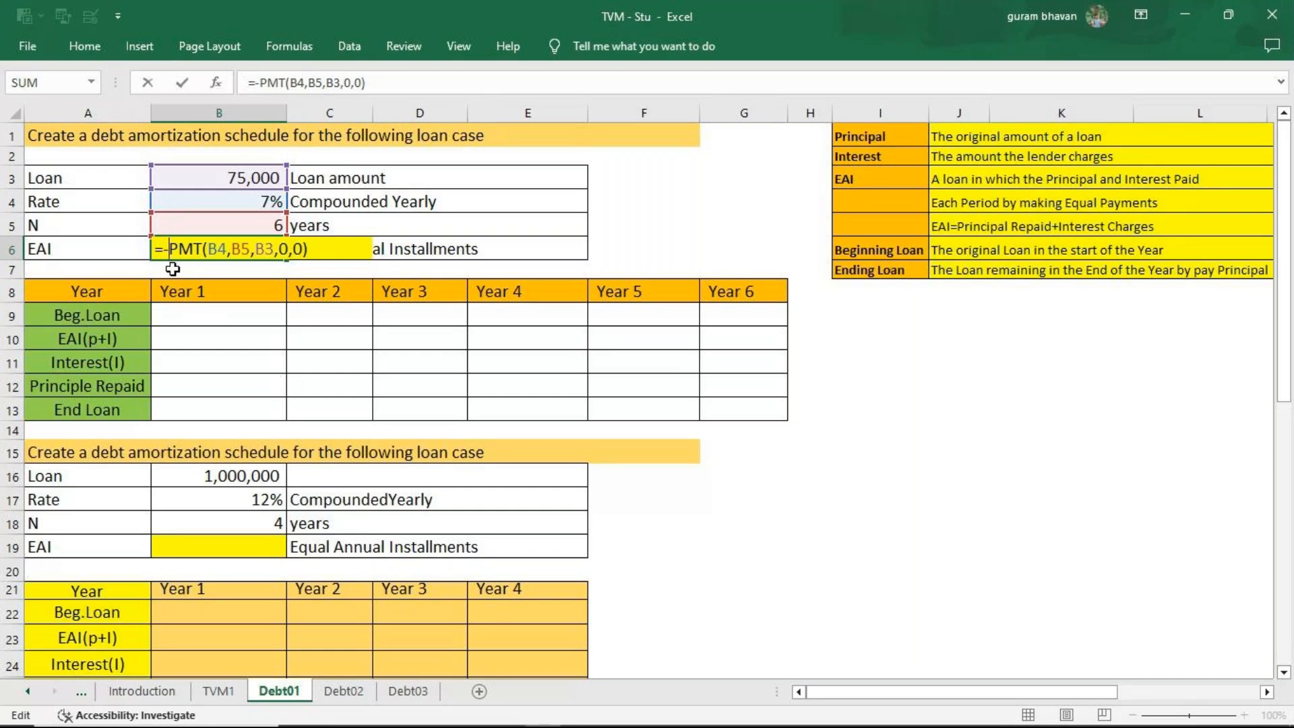
key("Return")
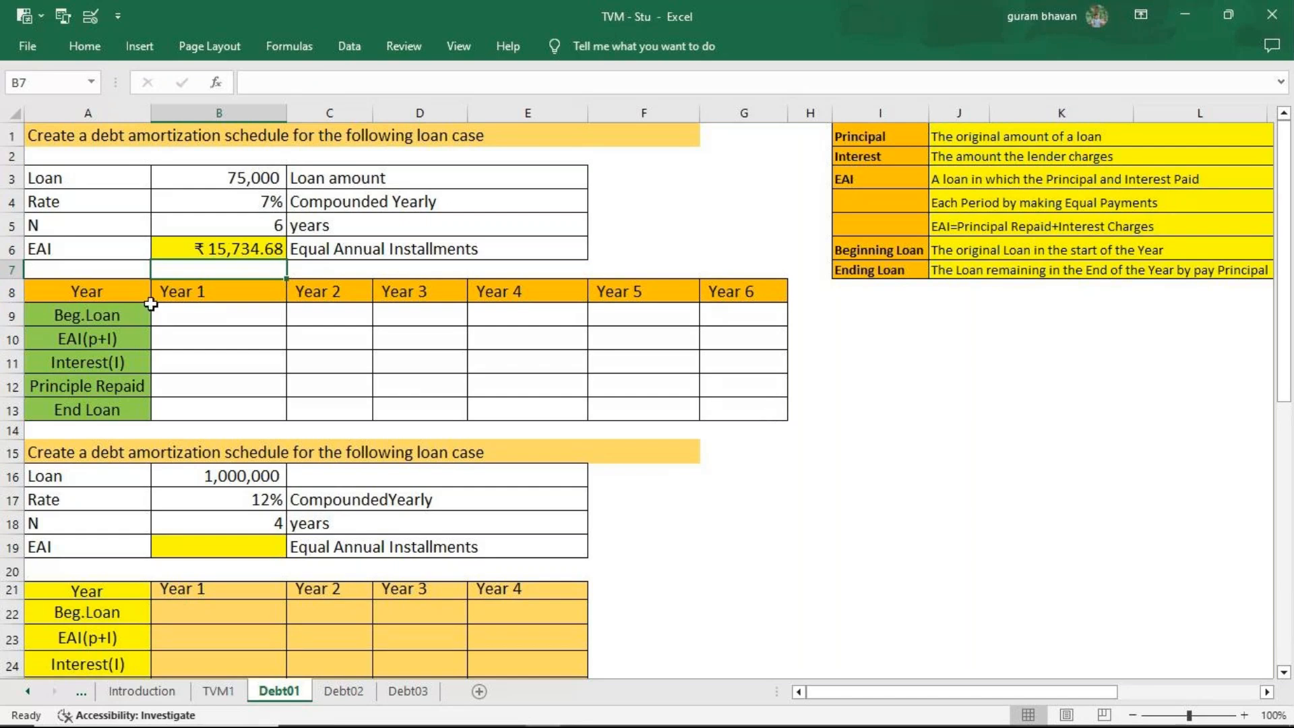
Fill Year 1 of the first schedule with the beginning loan =B3 in B9 and the EAI =B6 in B10.
left_click(200, 314)
type("=")
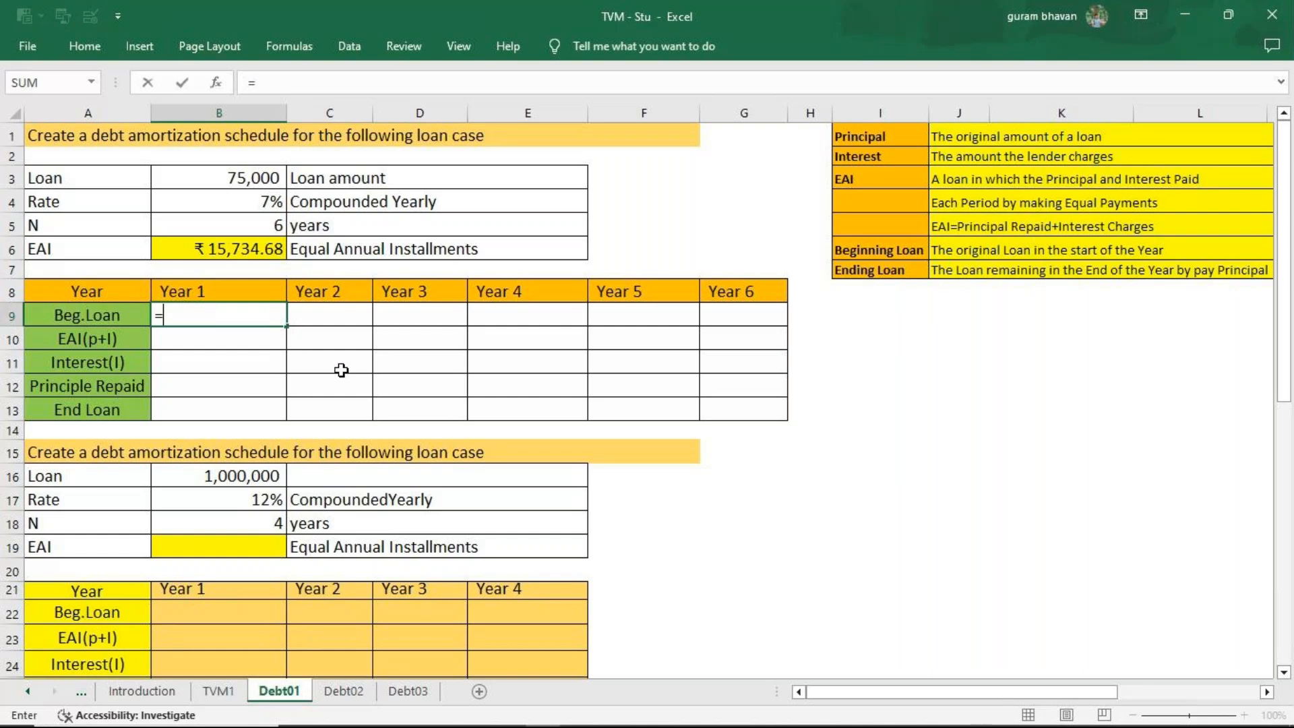
left_click(265, 186)
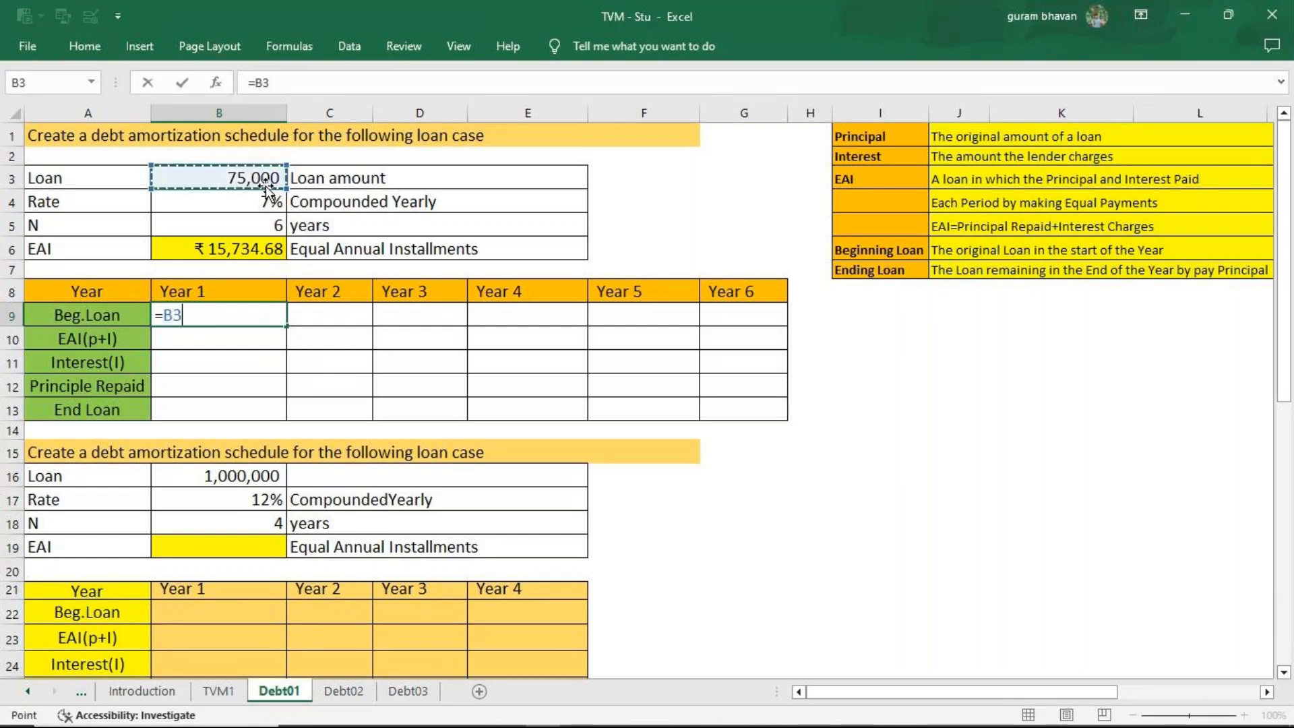
key("Return")
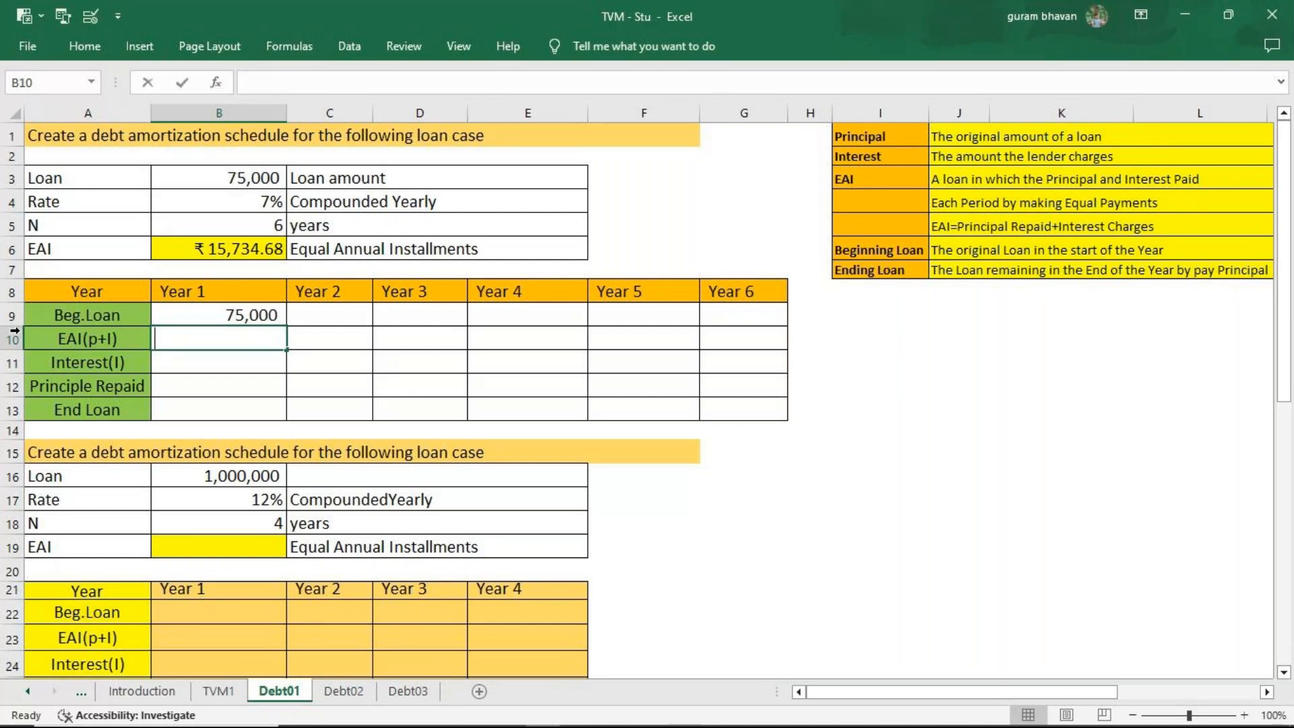
type("=")
left_click(229, 251)
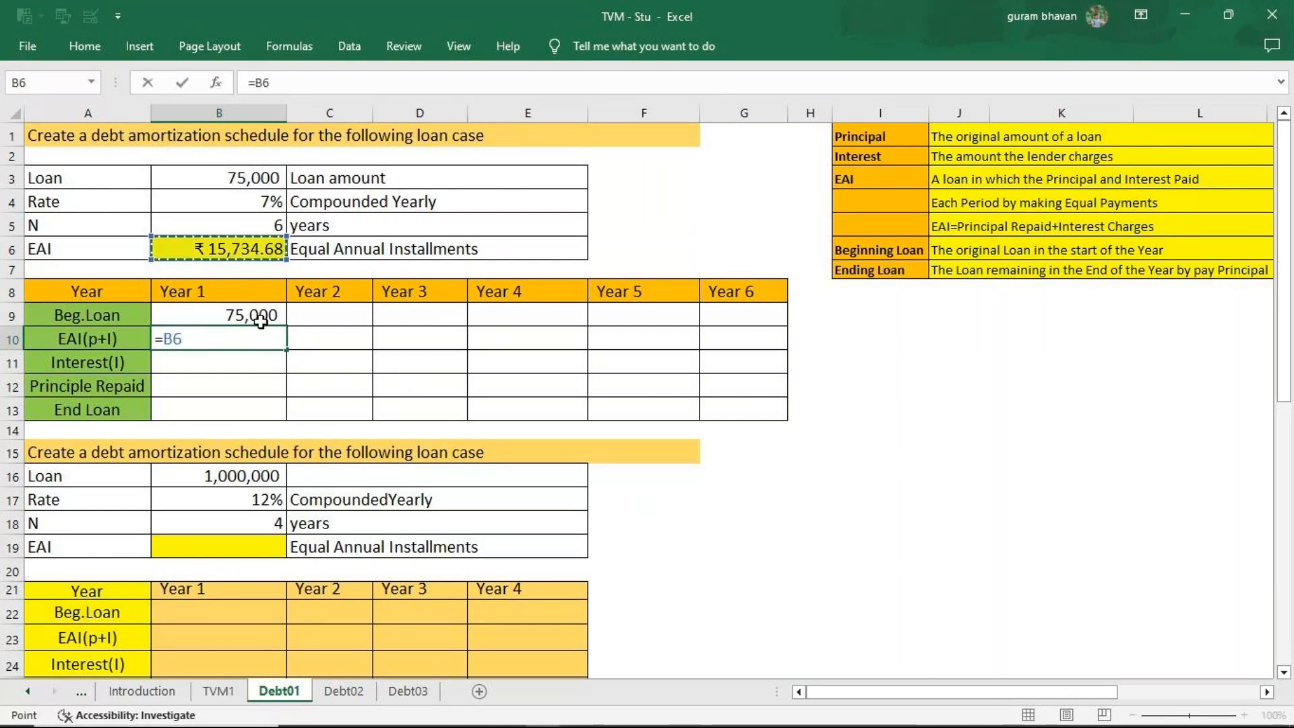
key("Return")
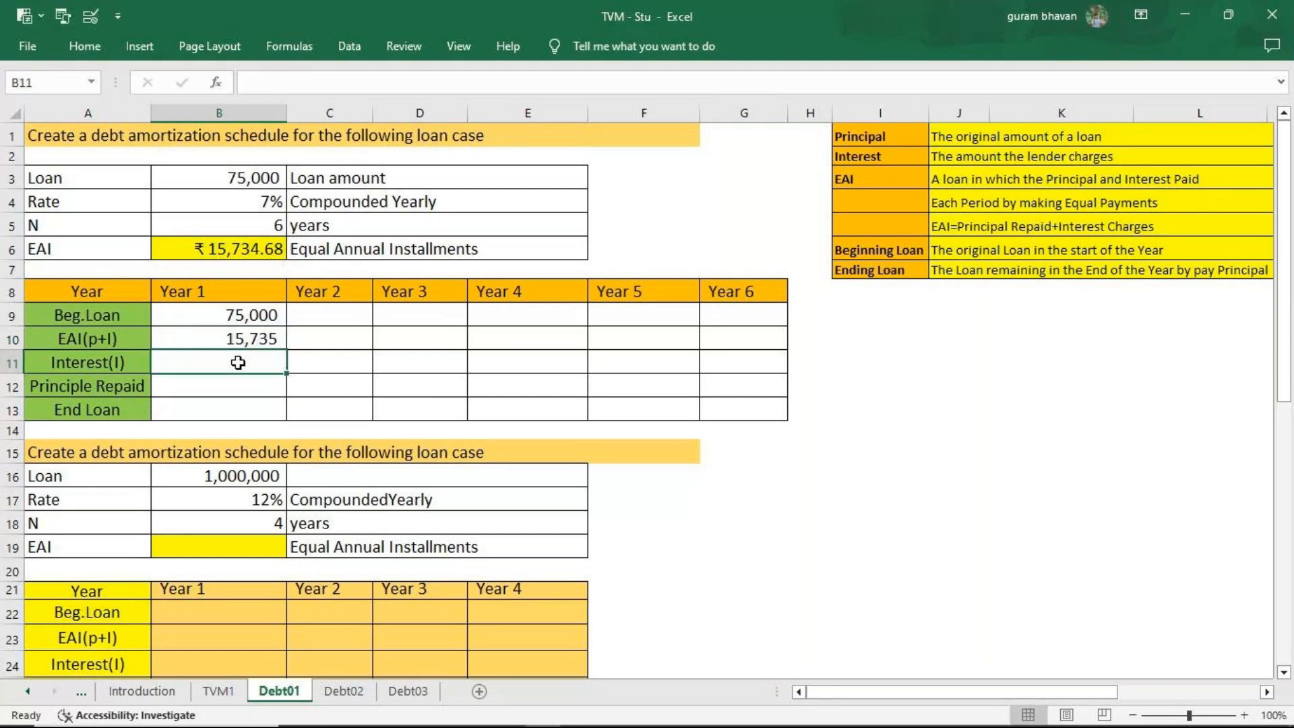
Calculate the Year 1 interest in B11 as the beginning loan times 7%, using =B9*7%.
type("=")
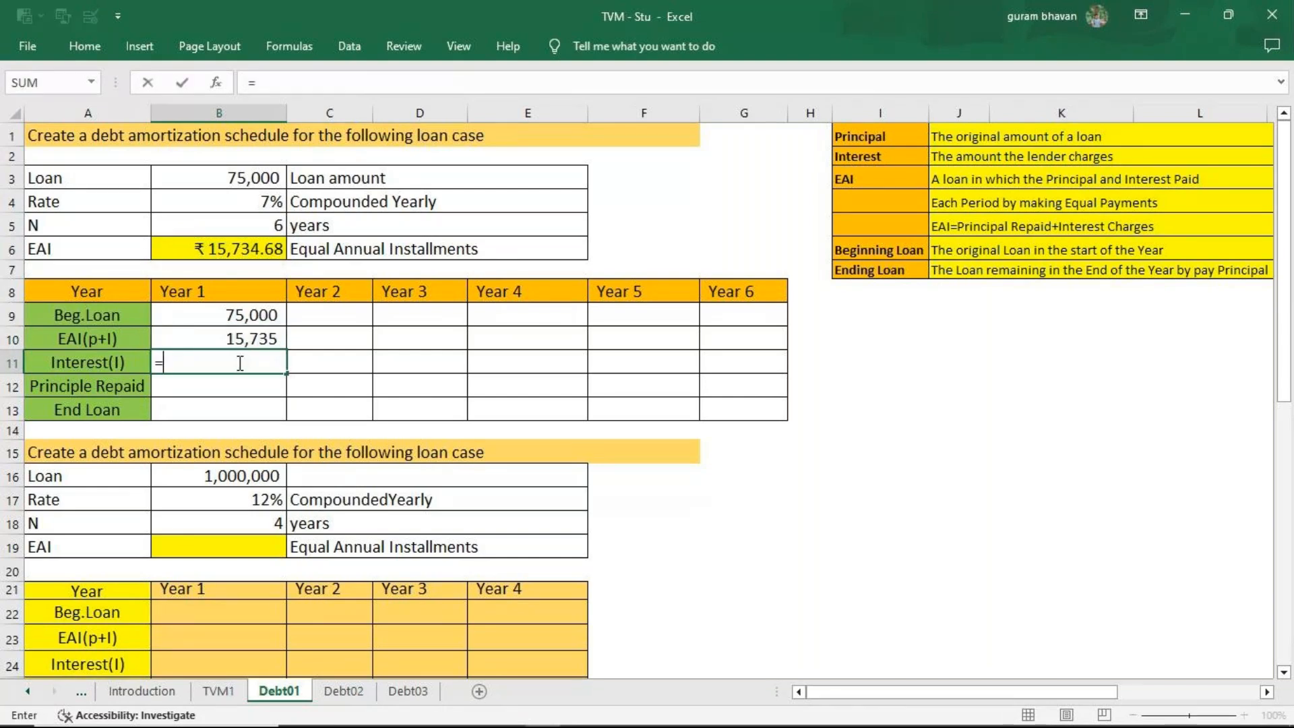
left_click(237, 321)
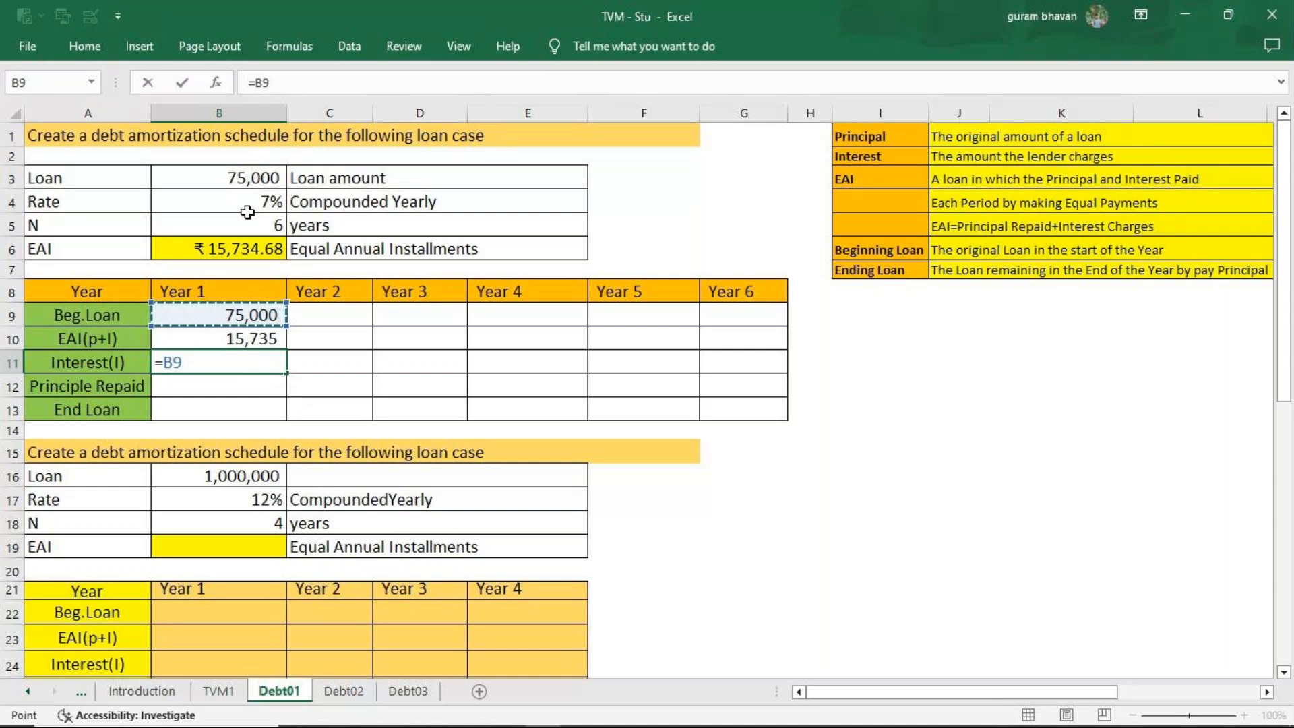
mouse_move(683, 726)
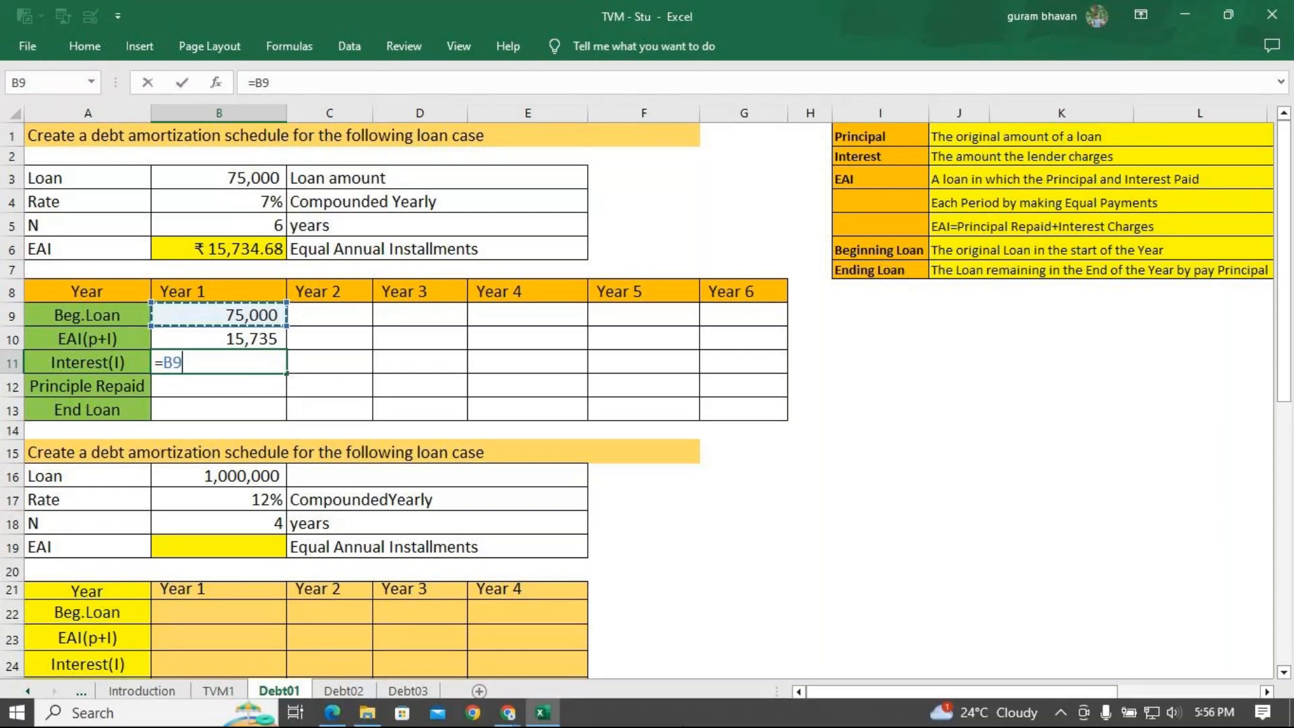
type("*")
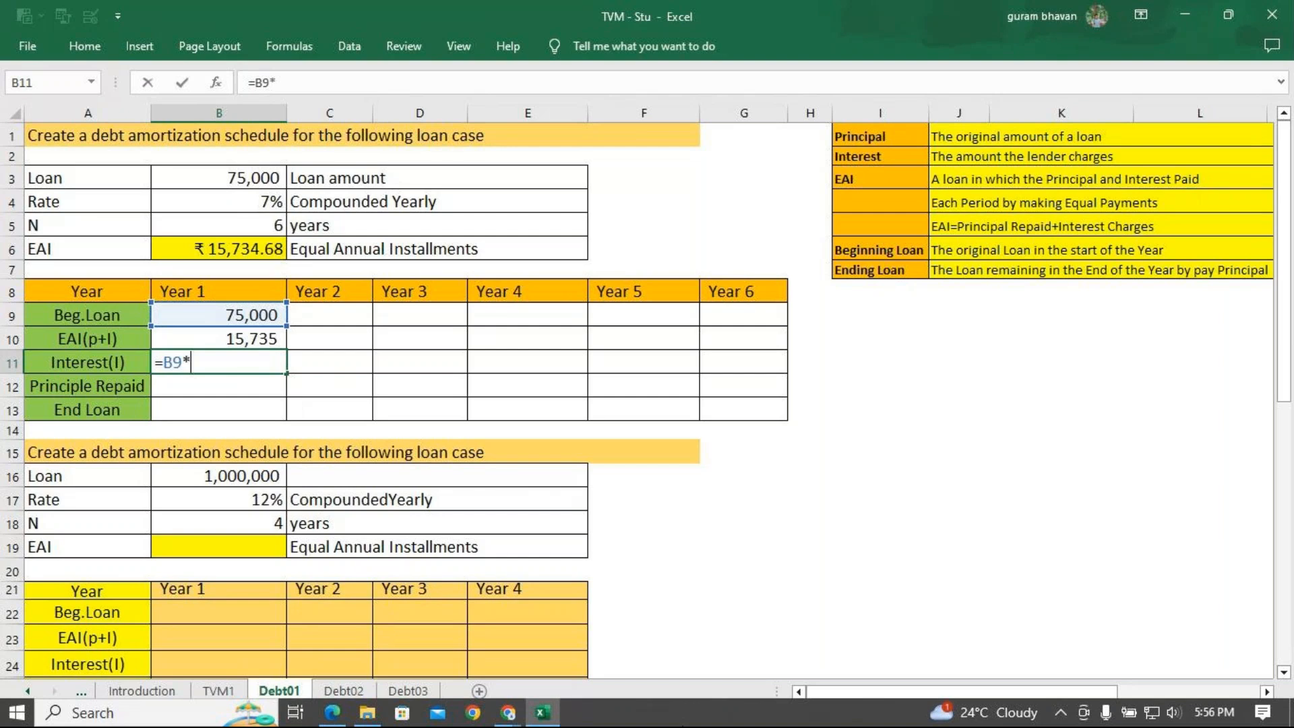
type("7%")
key("Return")
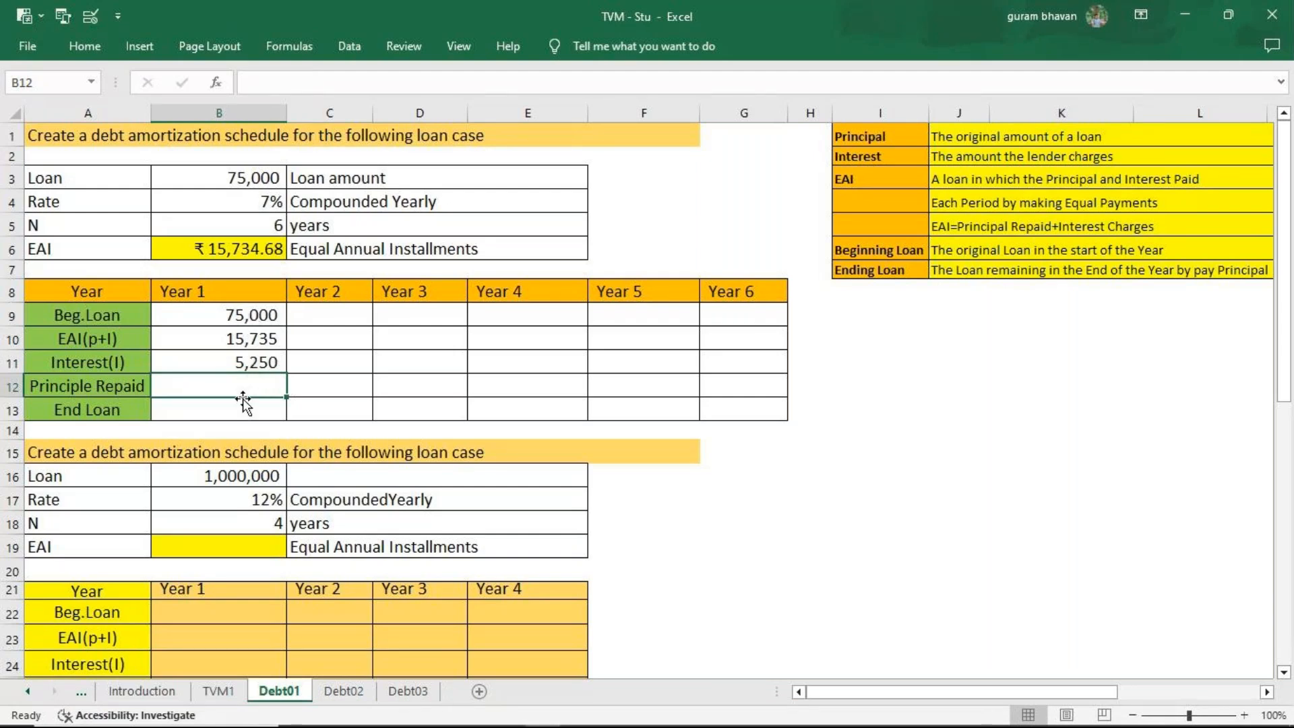
Calculate the Year 1 principal repaid in B12 as EAI minus interest, using =B10-B11.
type("=")
left_click(242, 334)
type("-")
left_click(214, 362)
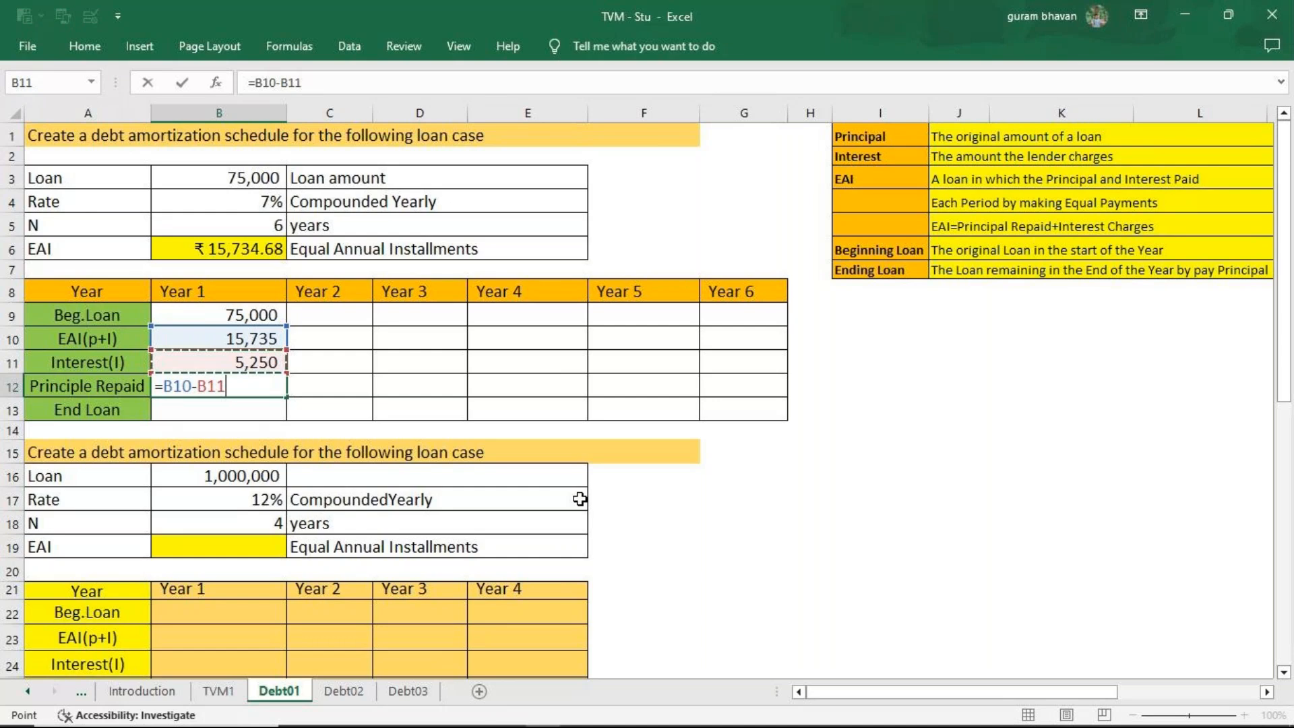
key("Return")
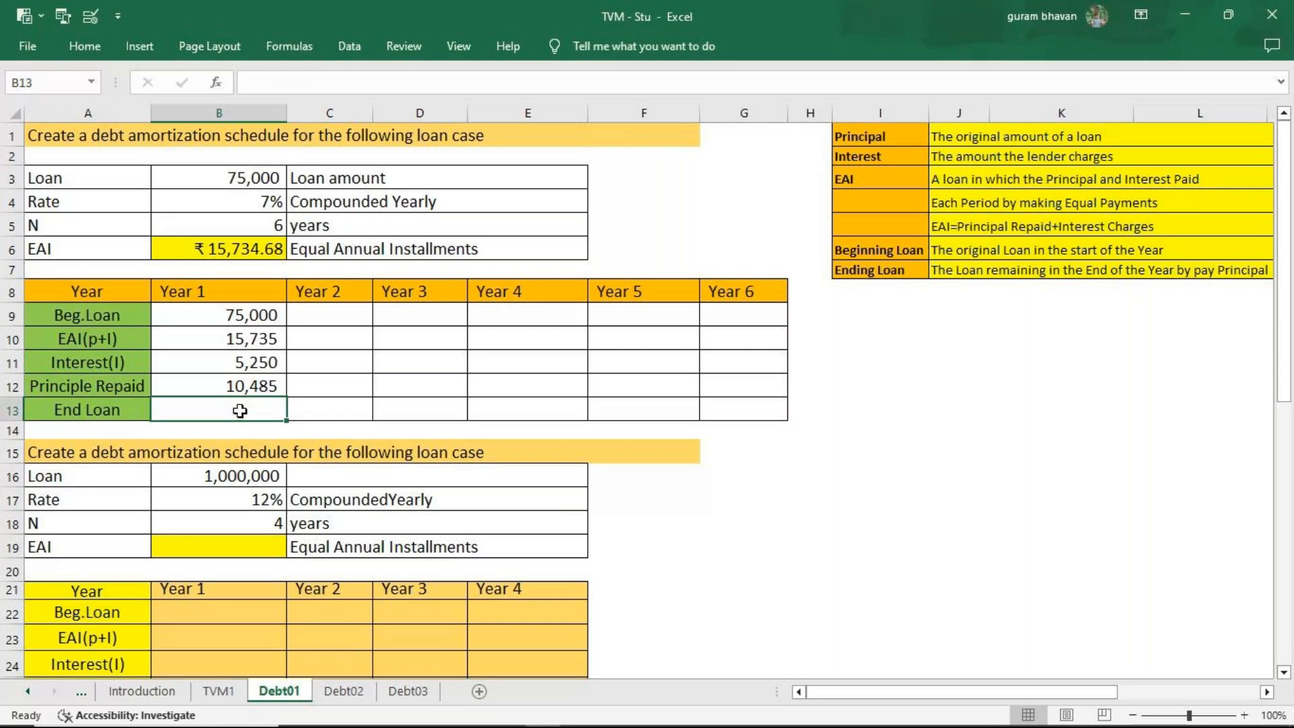
Calculate the Year 1 end loan in B13 as beginning loan minus principal repaid, using =B9-B12.
type("=")
left_click(263, 317)
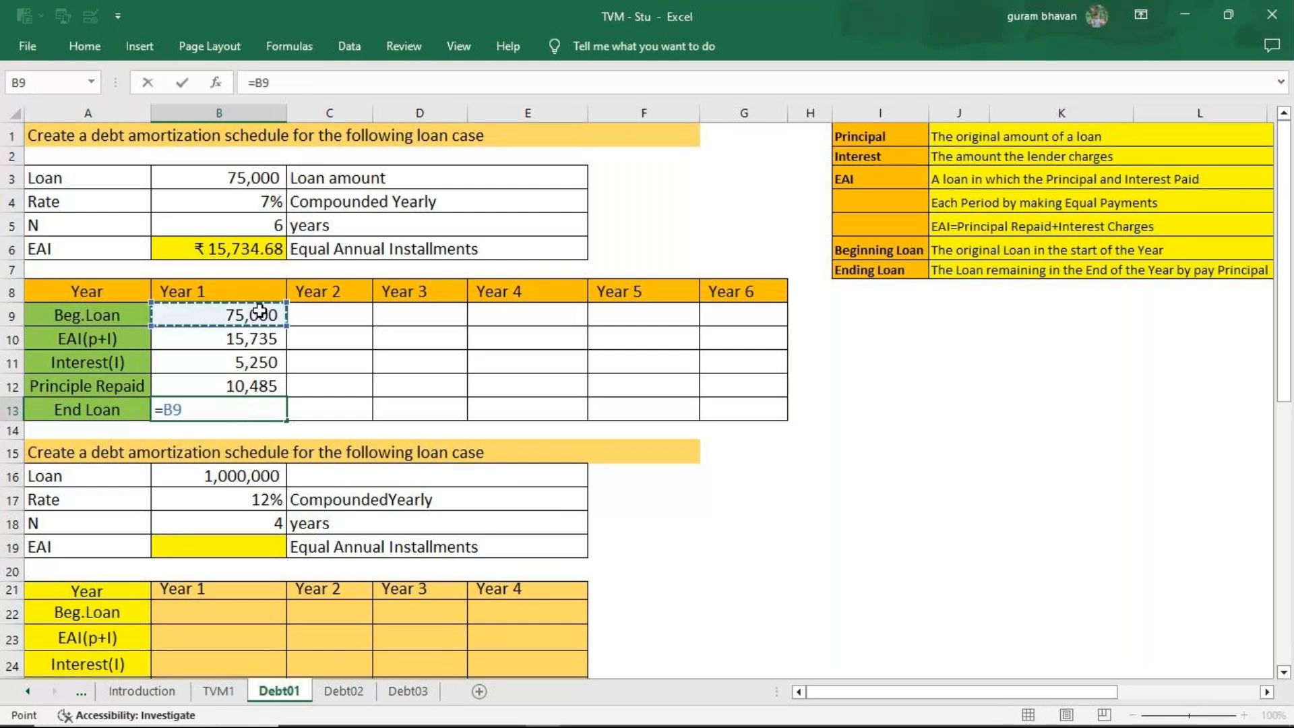
type("-")
left_click(260, 385)
key("Return")
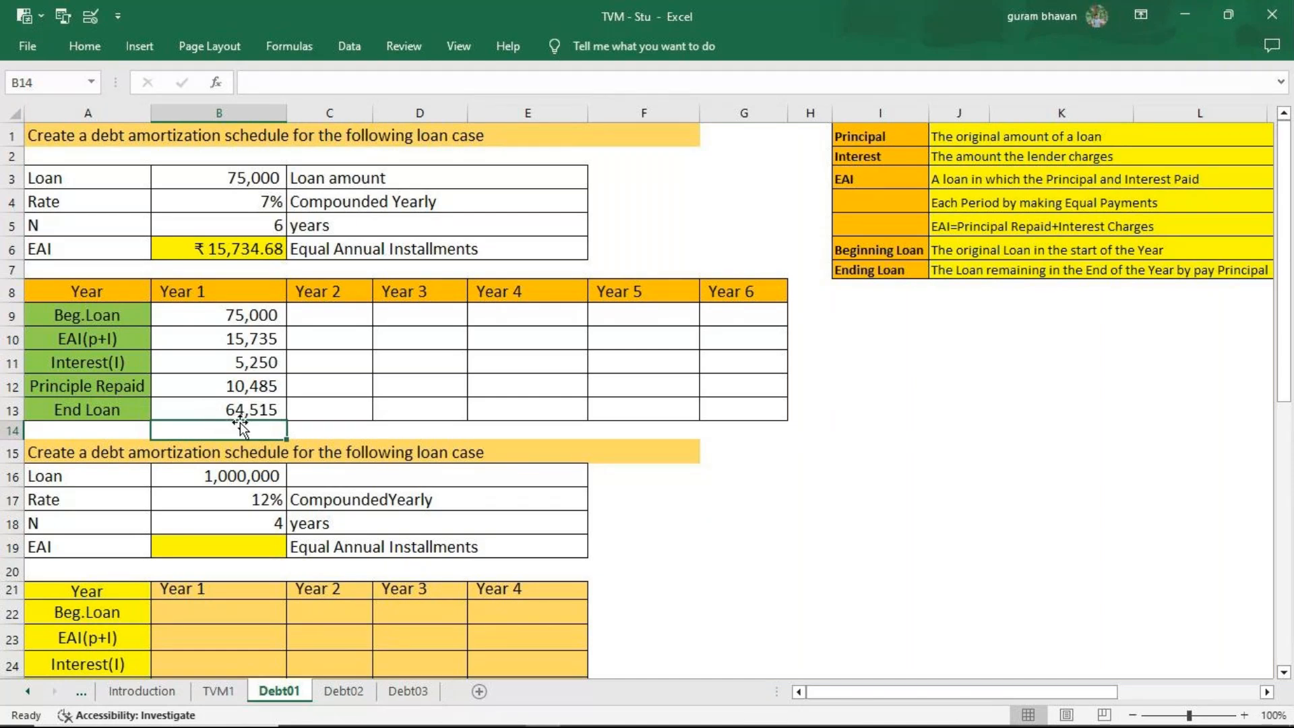
Link the Year 2 beginning loan in C9 to the Year 1 end loan with =B13.
left_click(317, 319)
type("=")
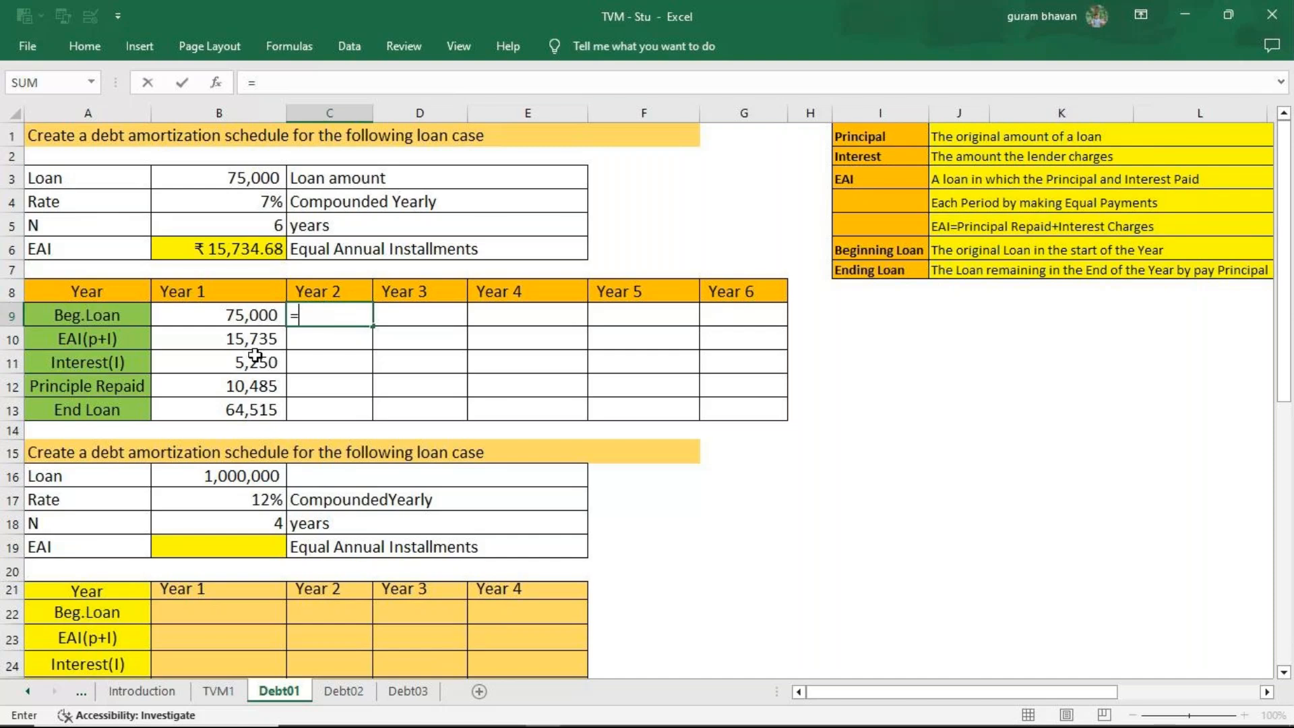
left_click(217, 413)
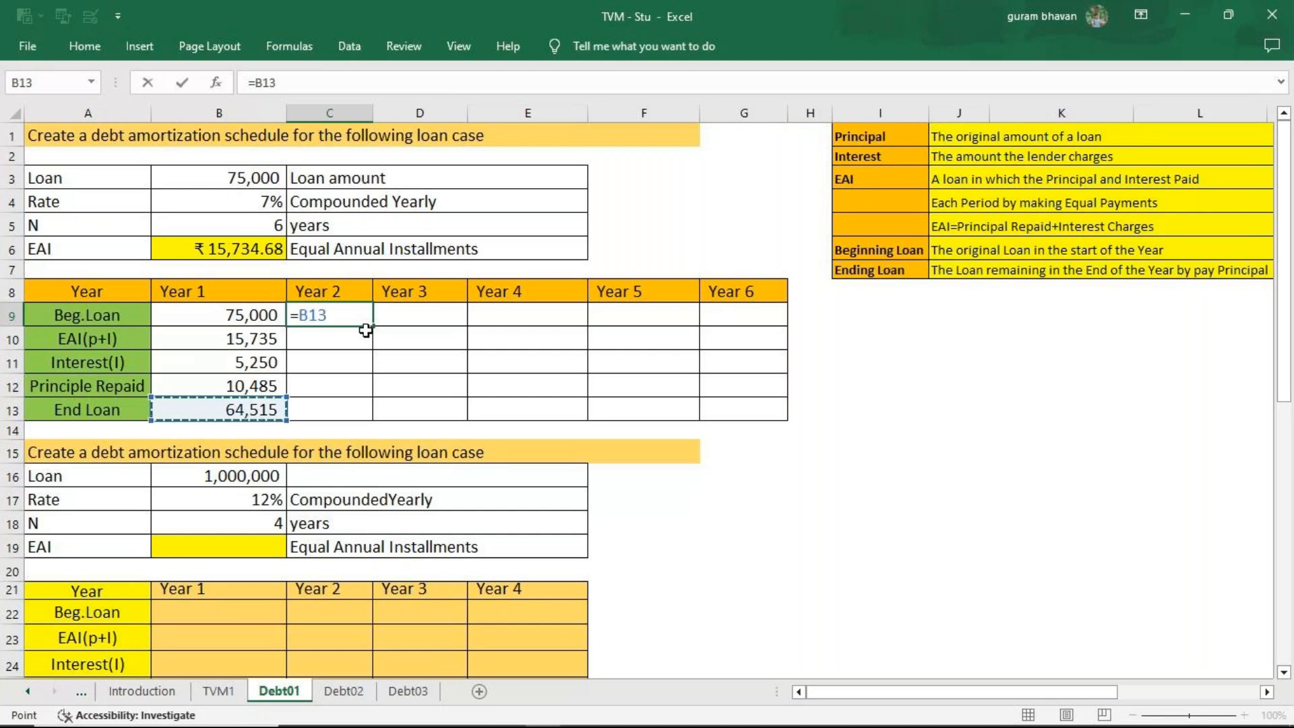
key("Return")
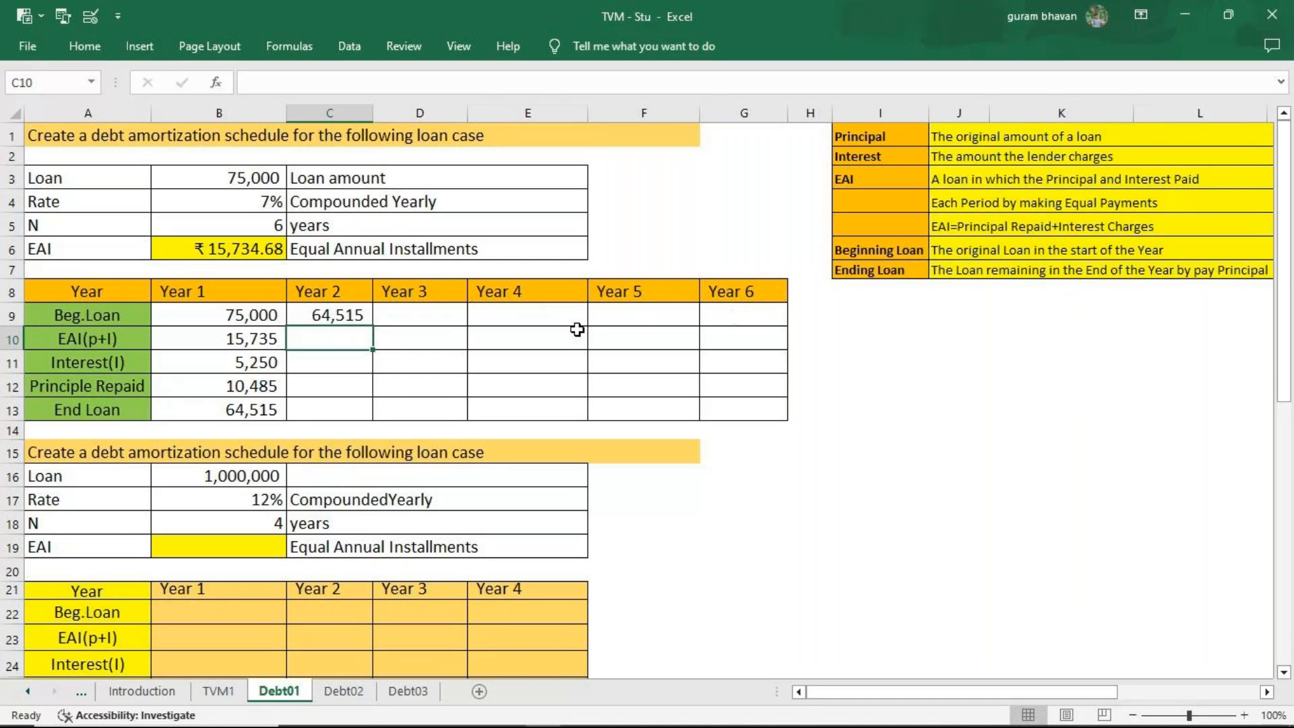
left_click(422, 315)
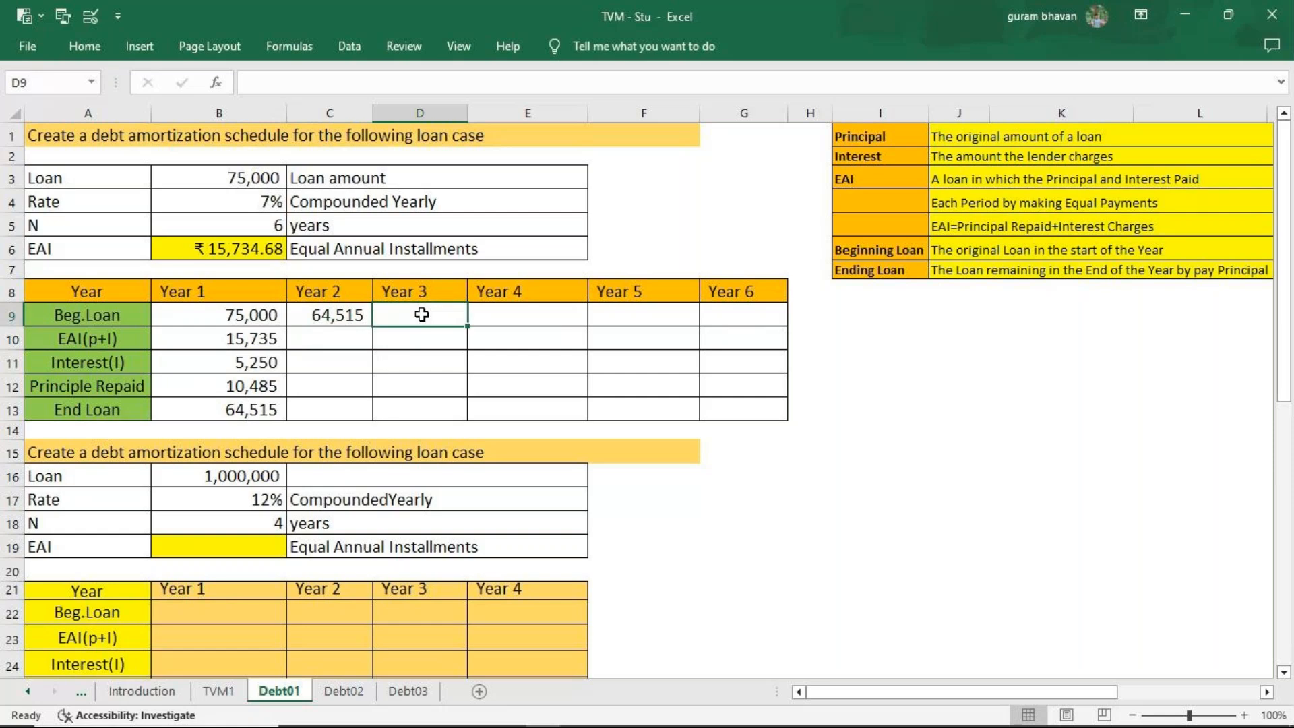
type("=")
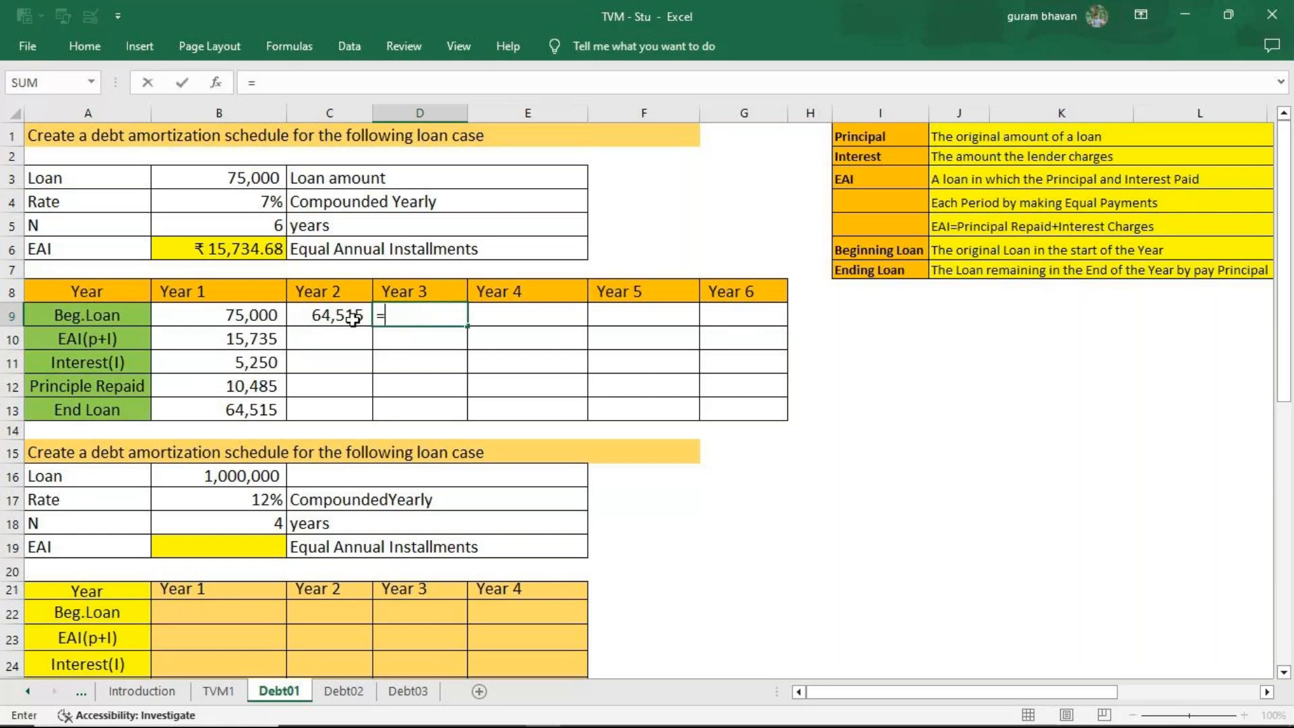
left_click(352, 317)
key("Return")
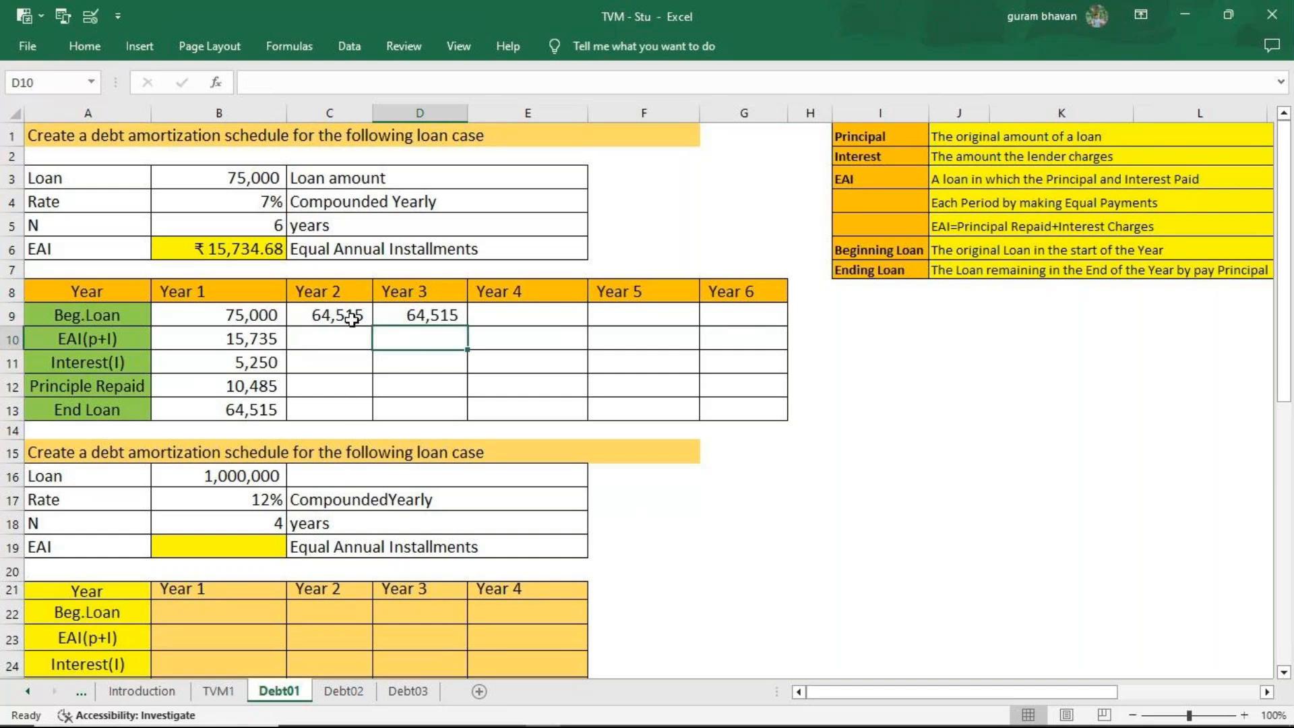
left_click(388, 316)
key("Delete")
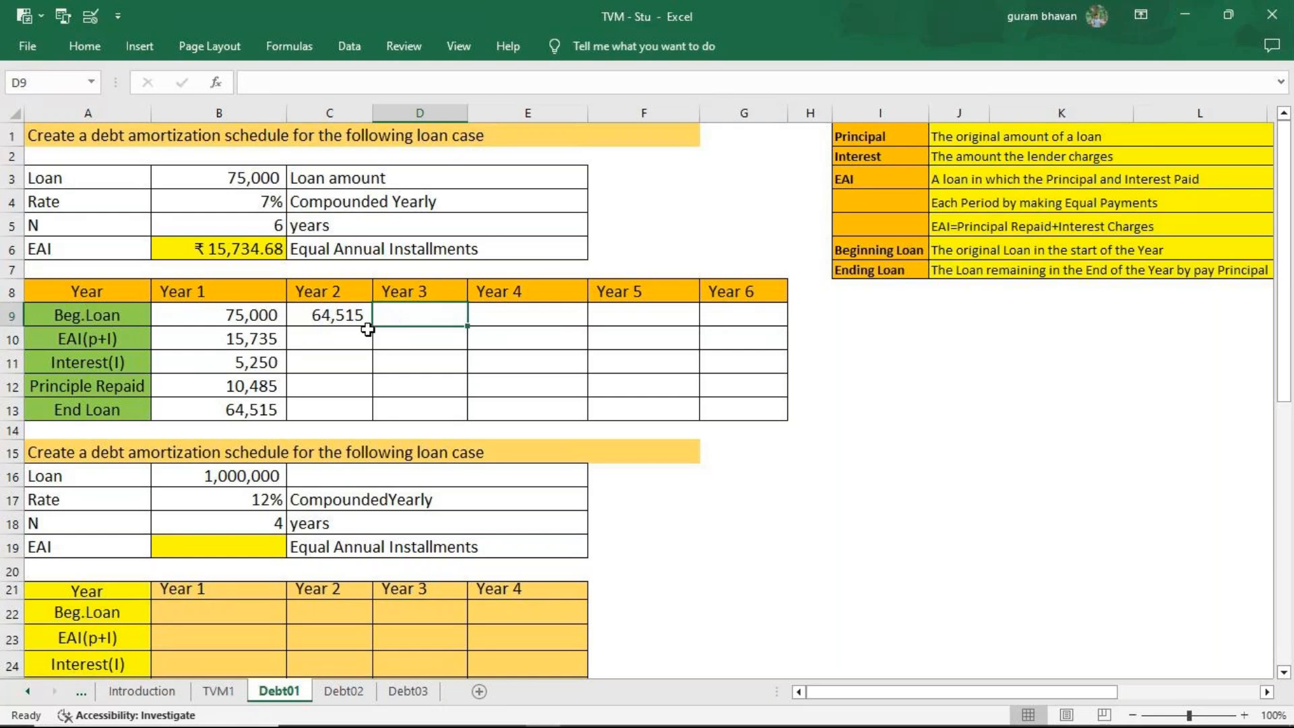
Link the Year 3 beginning loan in D9 to the Year 2 end loan with =C13, and fill it across through Year 6.
key("F2")
type("=")
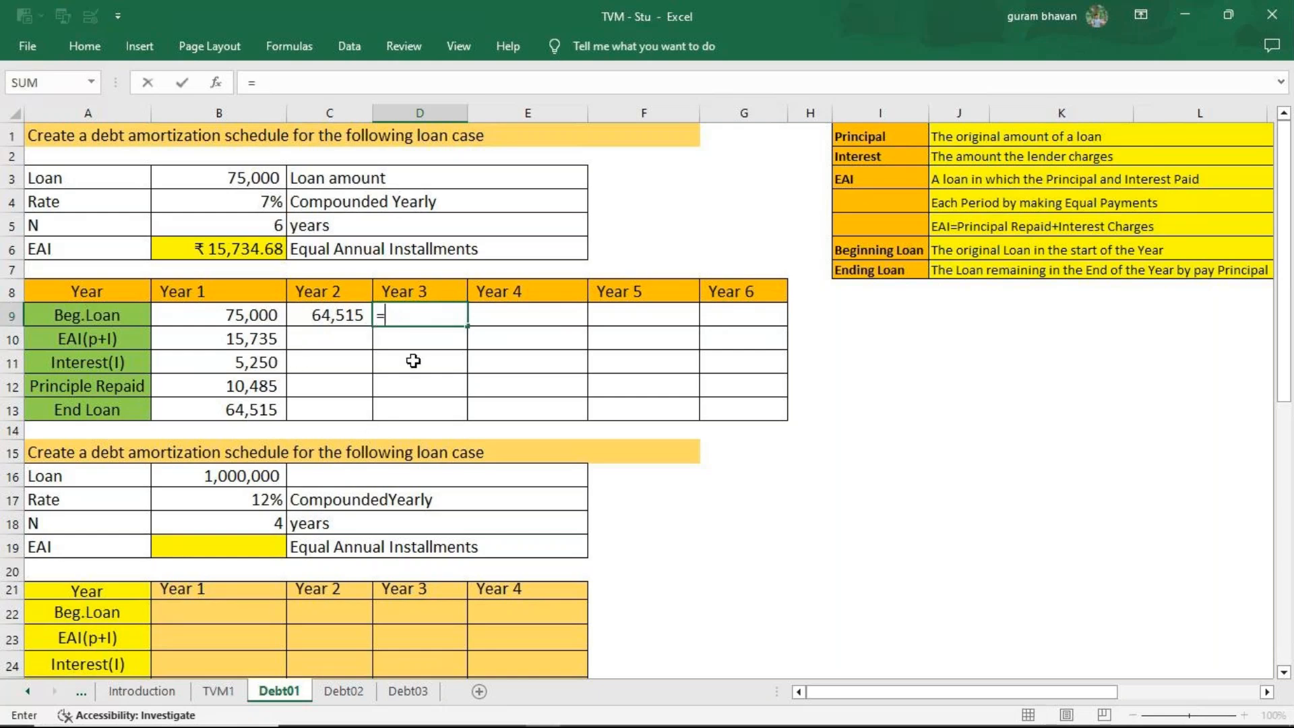
left_click(317, 413)
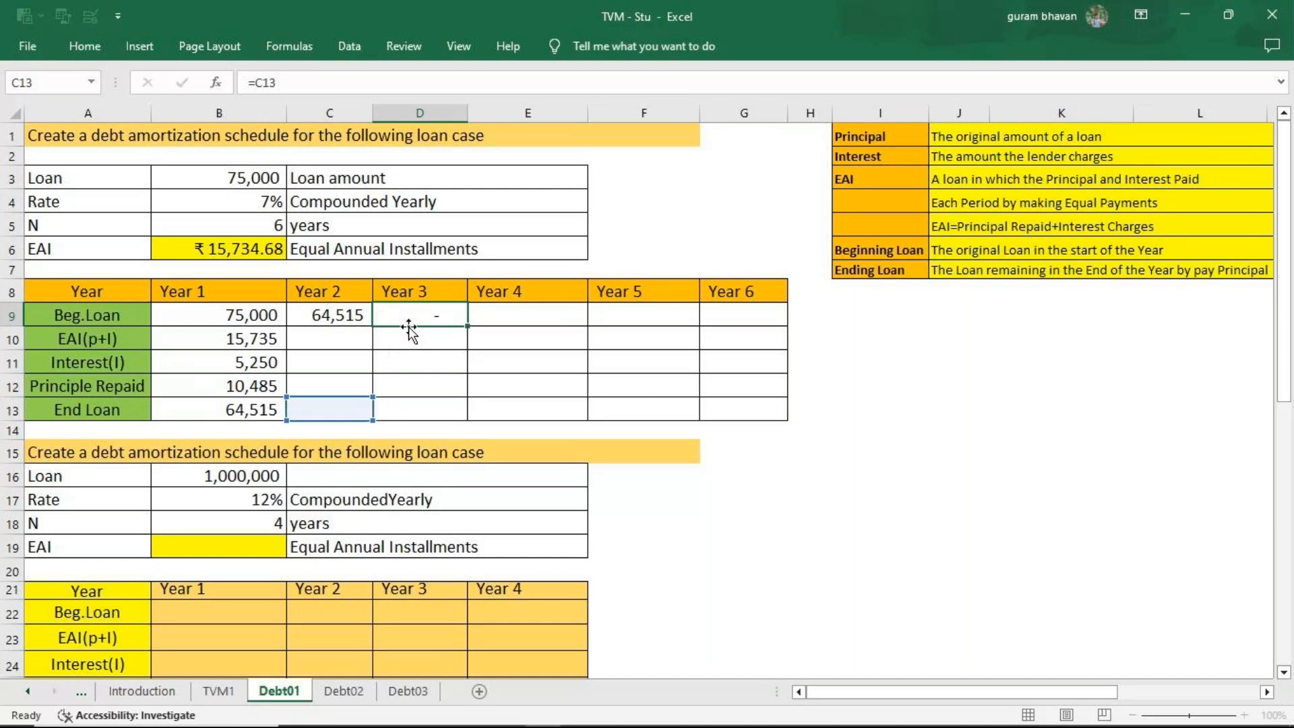
key("Return")
left_click(409, 322)
left_click_drag(468, 328, 749, 327)
Link the Year 2 EAI in C10 to Year 1 with =B10, and fill it across through Year 6.
left_click(320, 342)
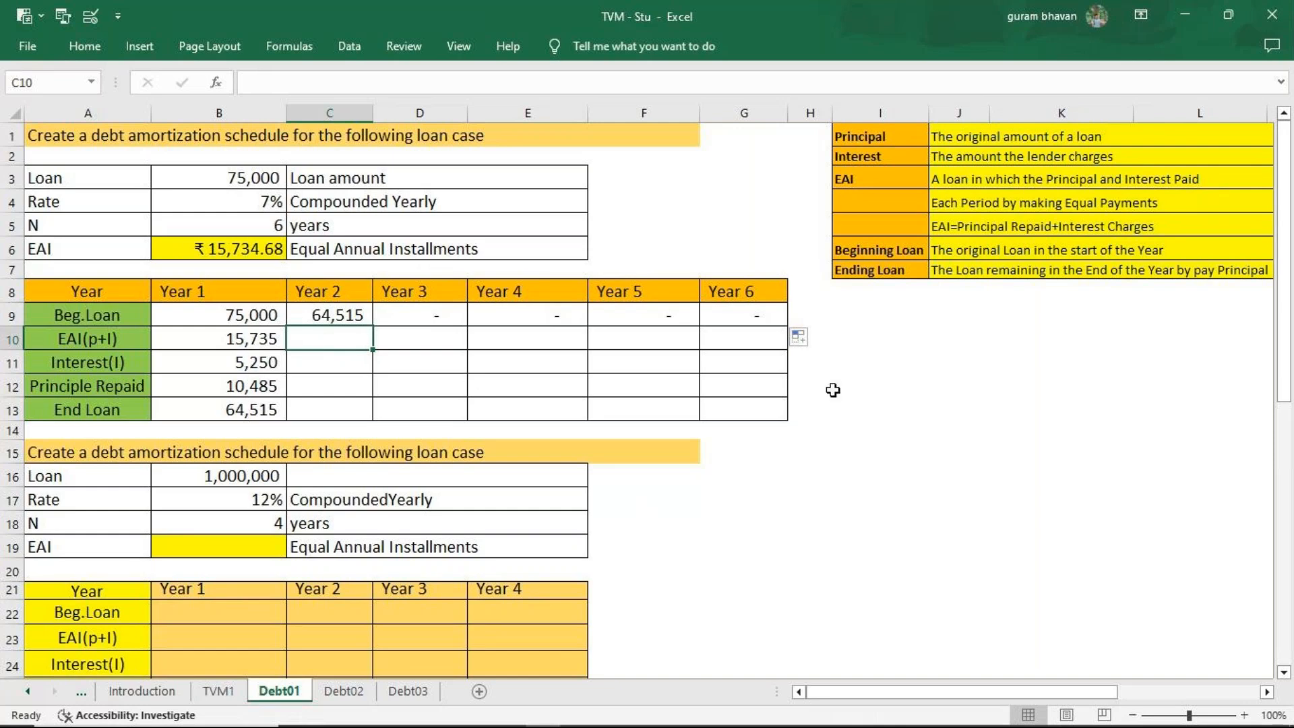
type("=")
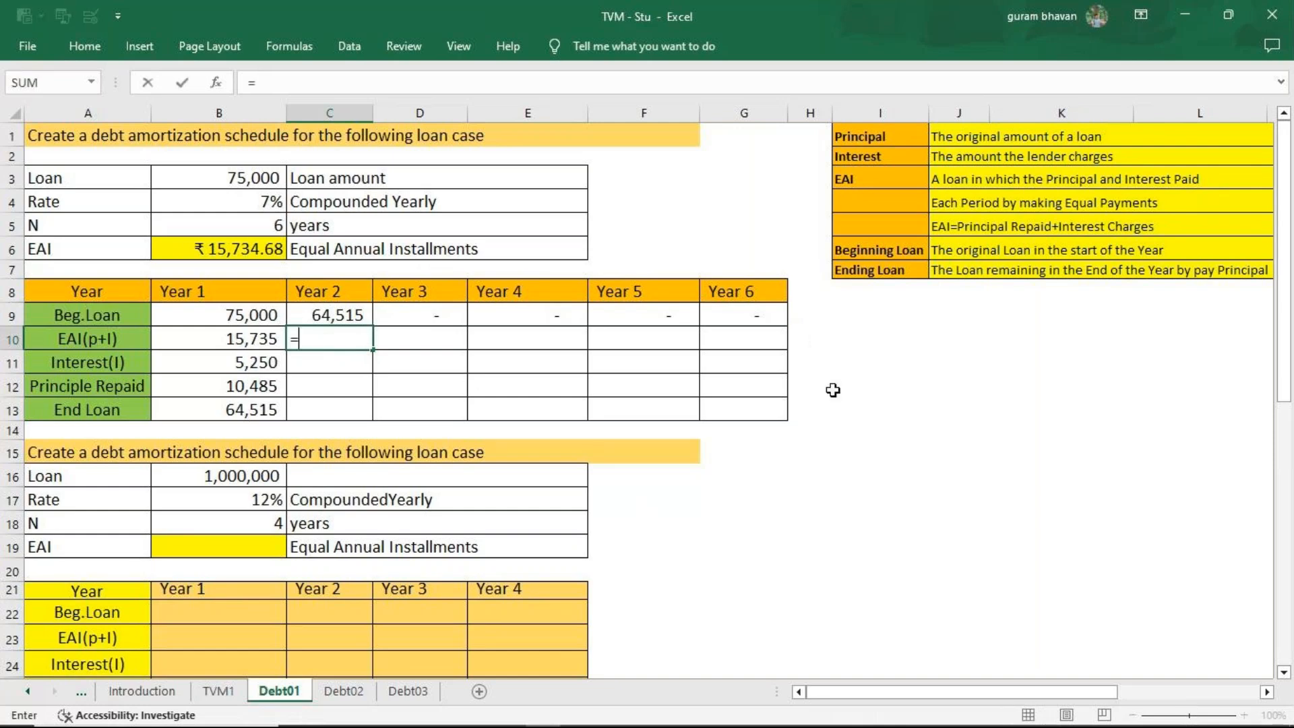
left_click(262, 338)
key("Return")
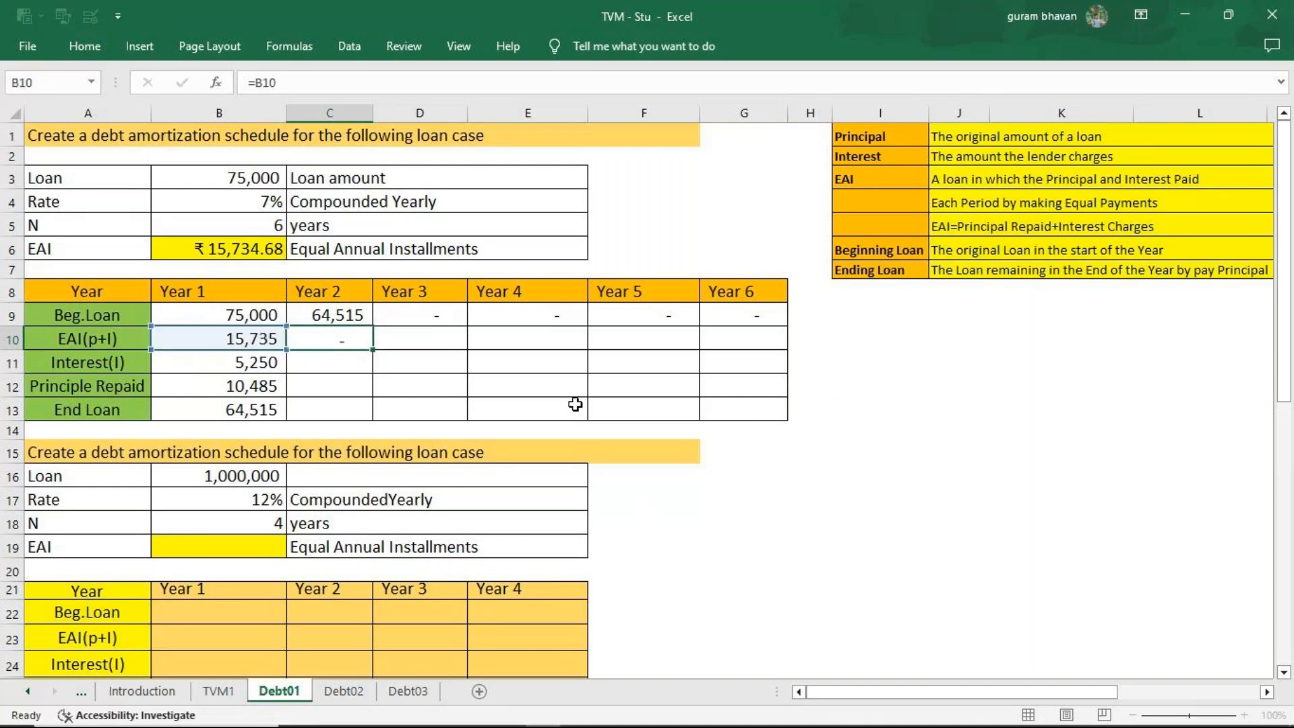
left_click(358, 337)
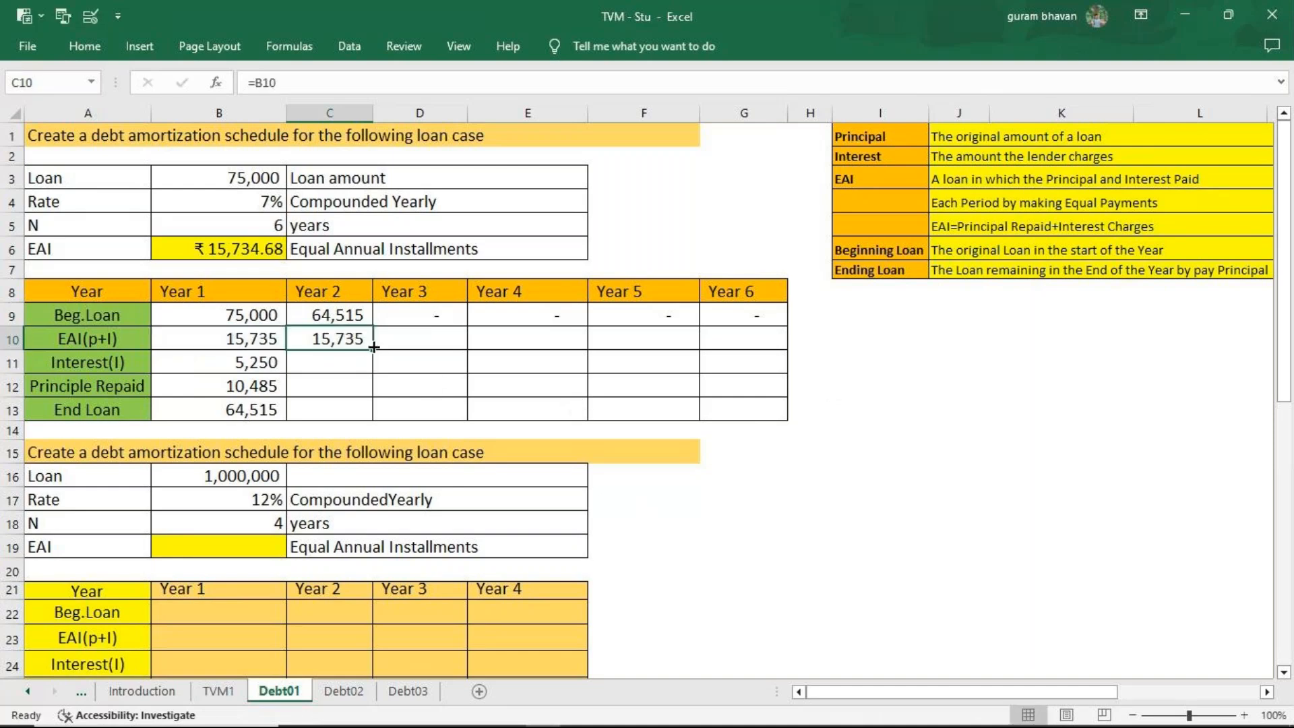
right_click(400, 342)
key("Escape")
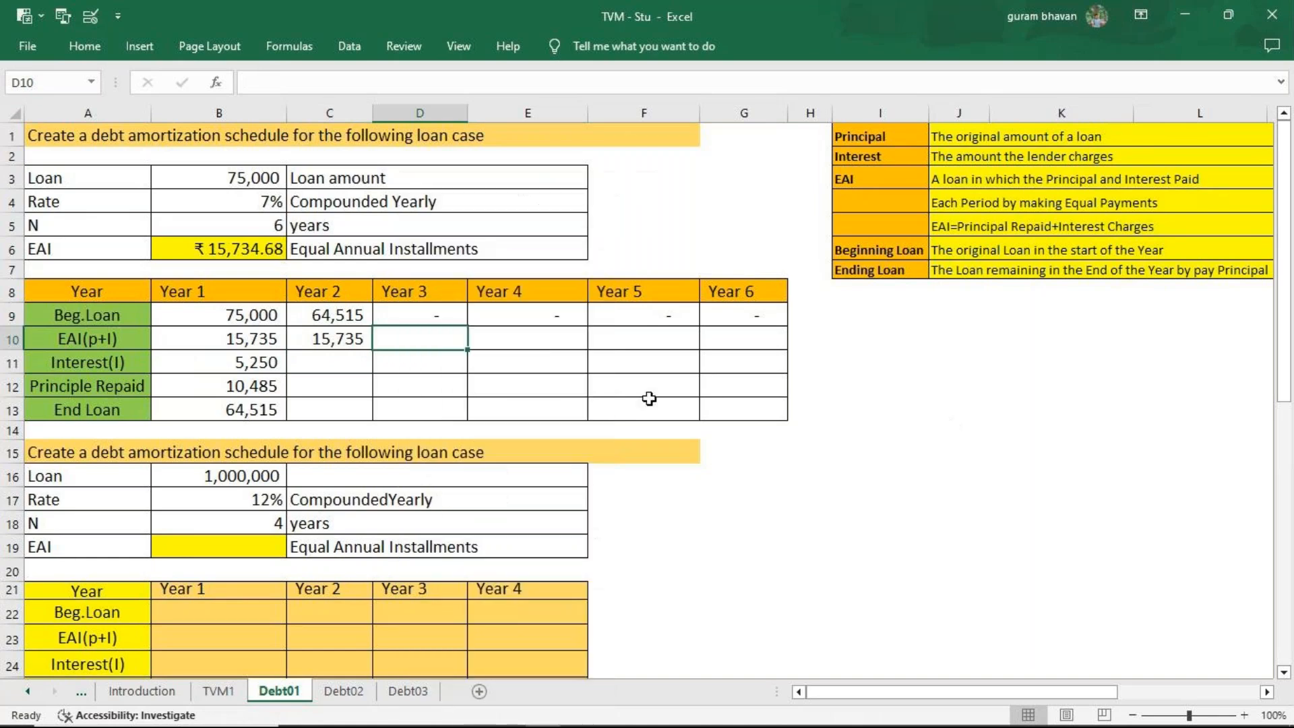
left_click(313, 337)
left_click_drag(372, 350, 747, 346)
Calculate the Year 2 interest in C11 with =C9*7%, and fill it across through Year 6.
left_click(320, 373)
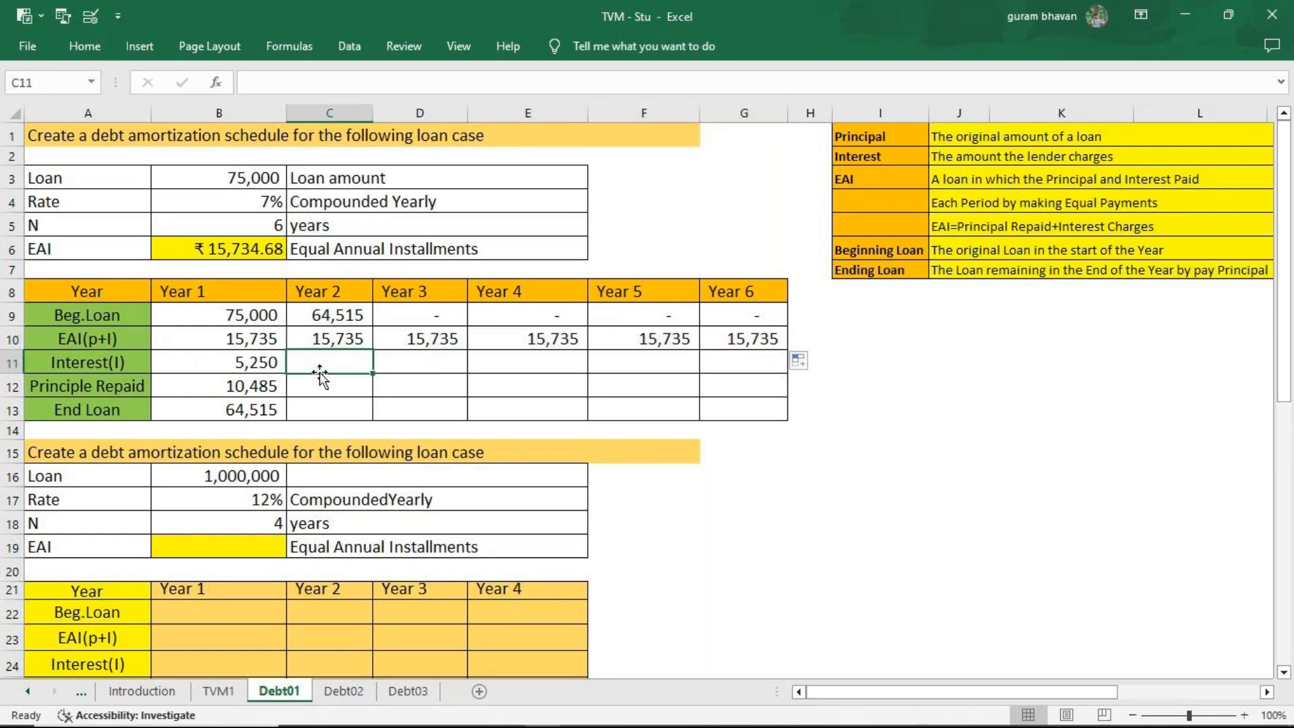
double_click(321, 373)
type("=")
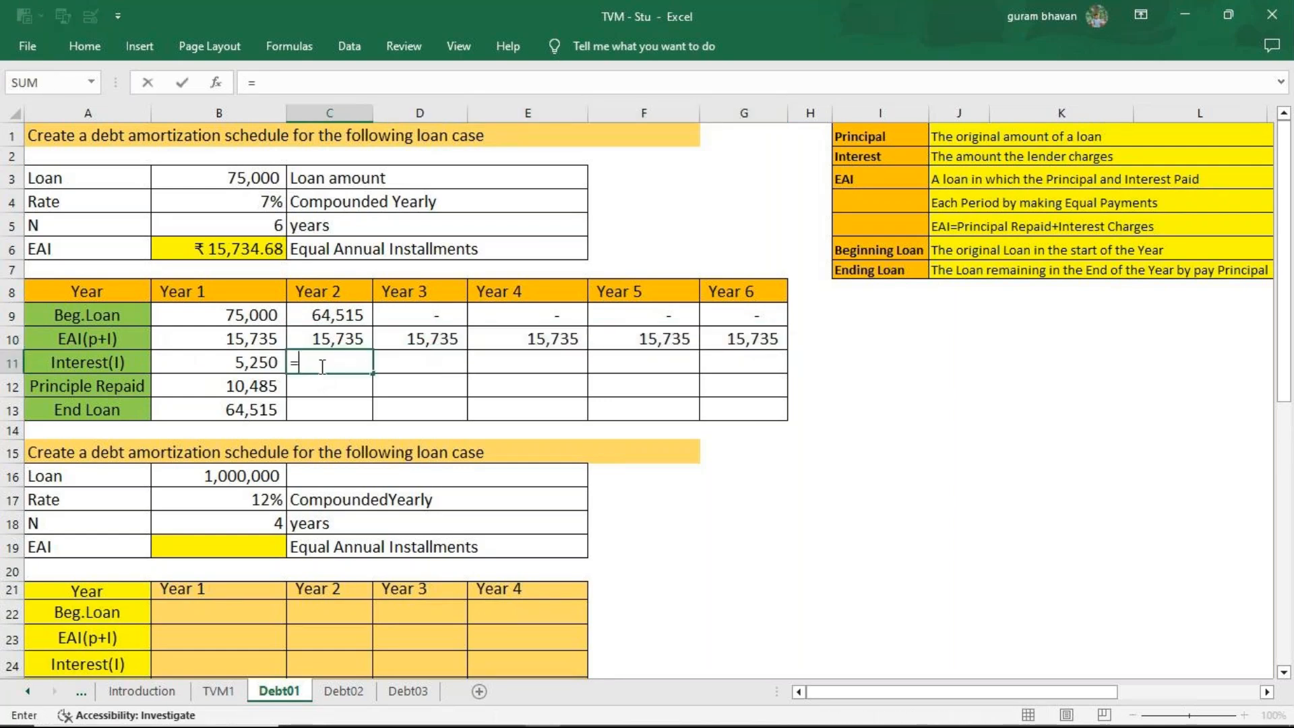
left_click(328, 315)
type("*7%")
key("Return")
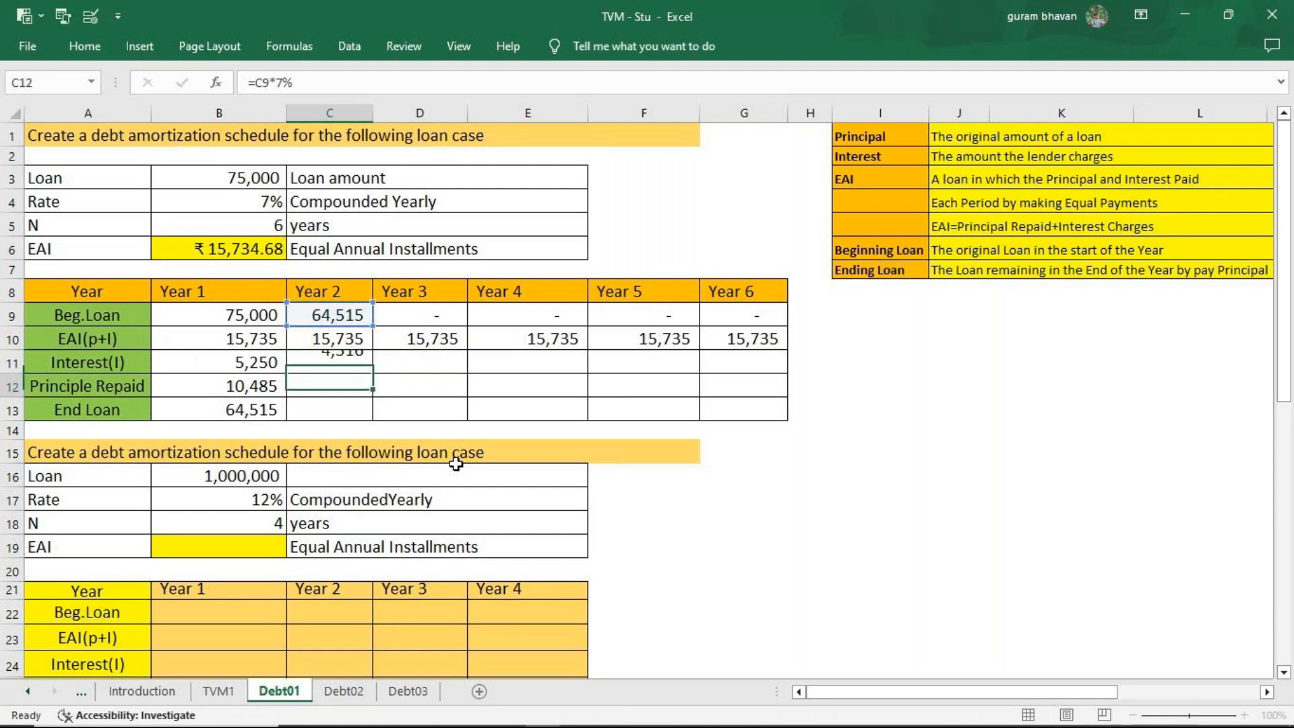
left_click(326, 364)
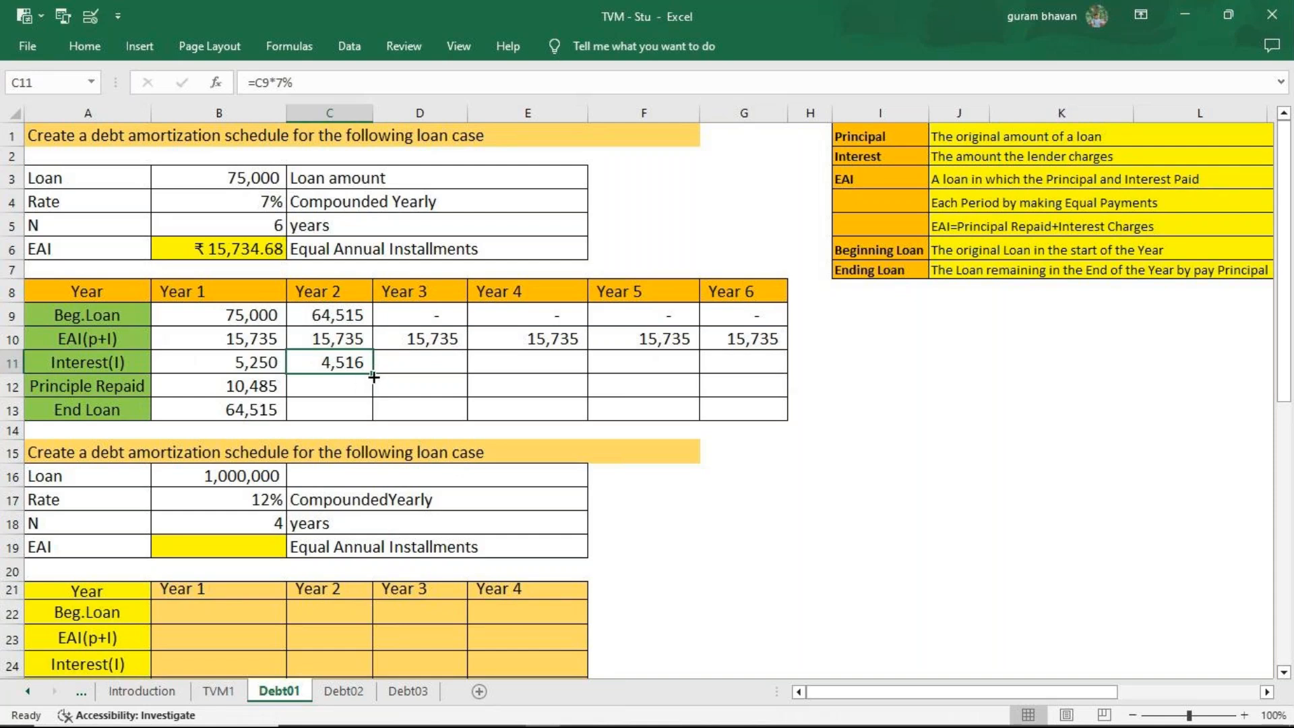
left_click_drag(374, 376, 728, 364)
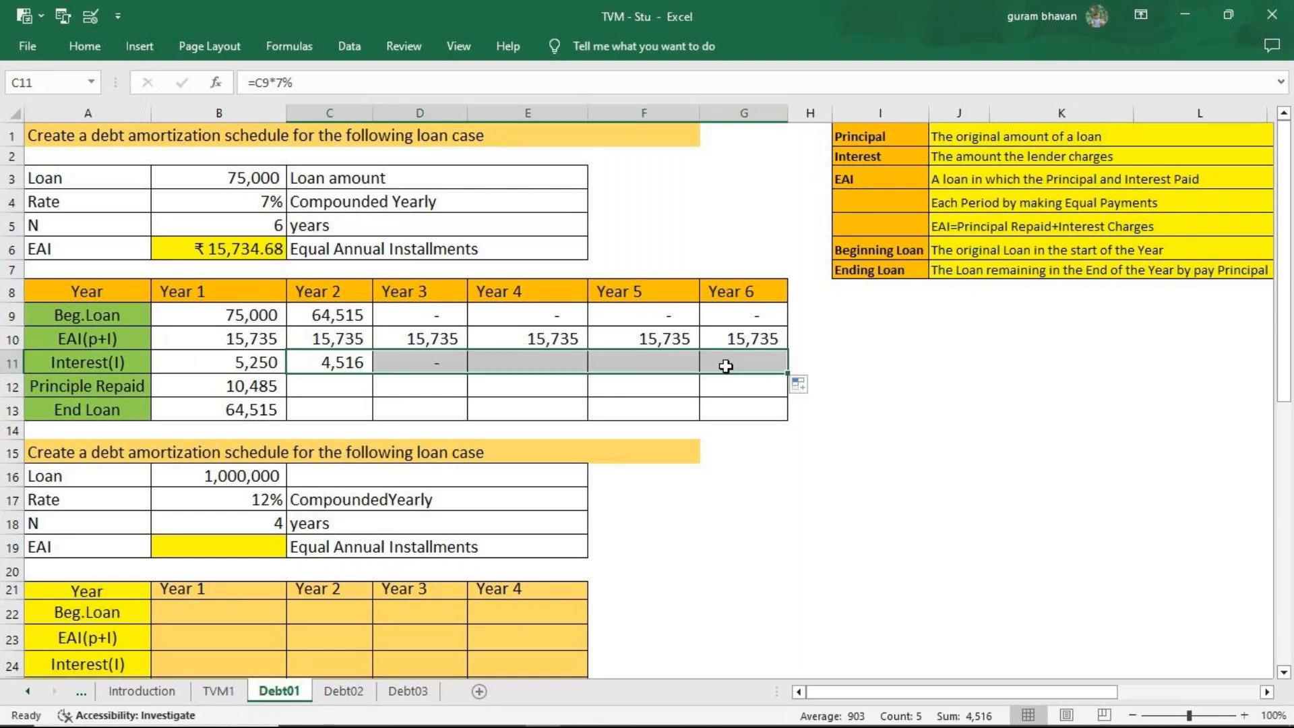
Calculate the Year 2 principal repaid in C12 with =C10-C11, and fill it across through Year 6.
left_click(335, 384)
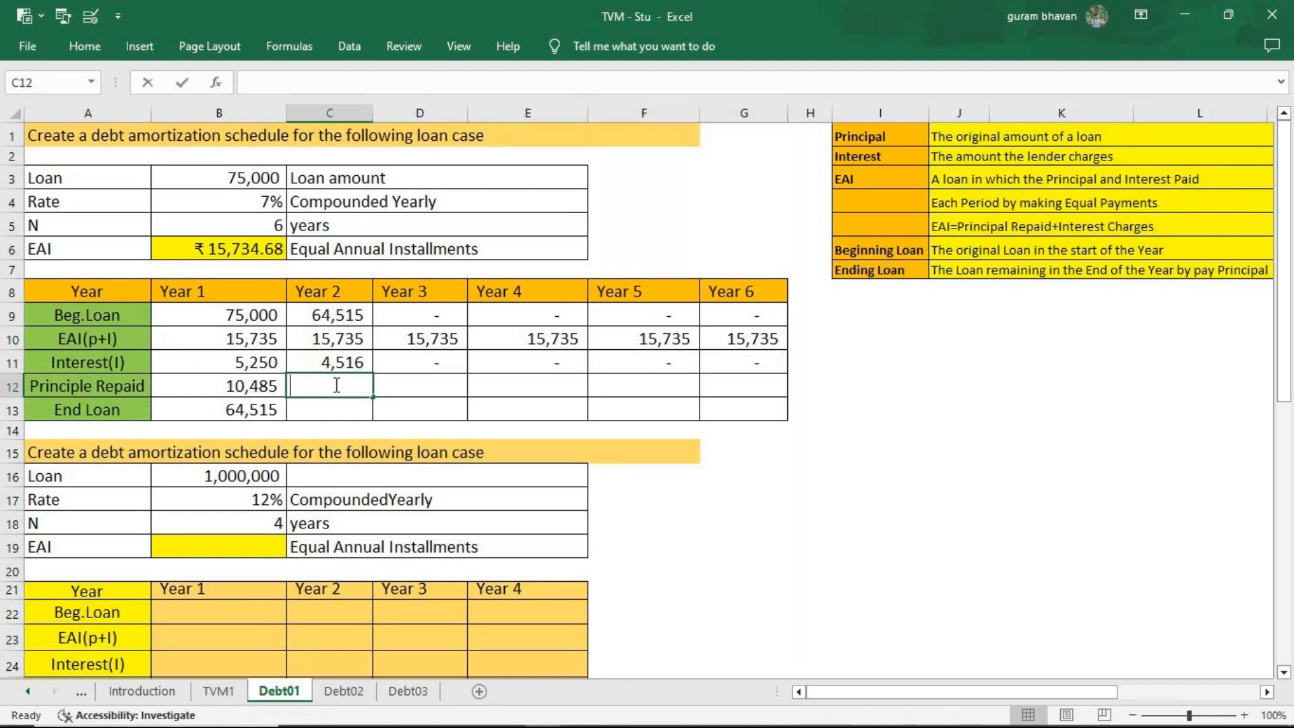
type("=")
left_click(330, 340)
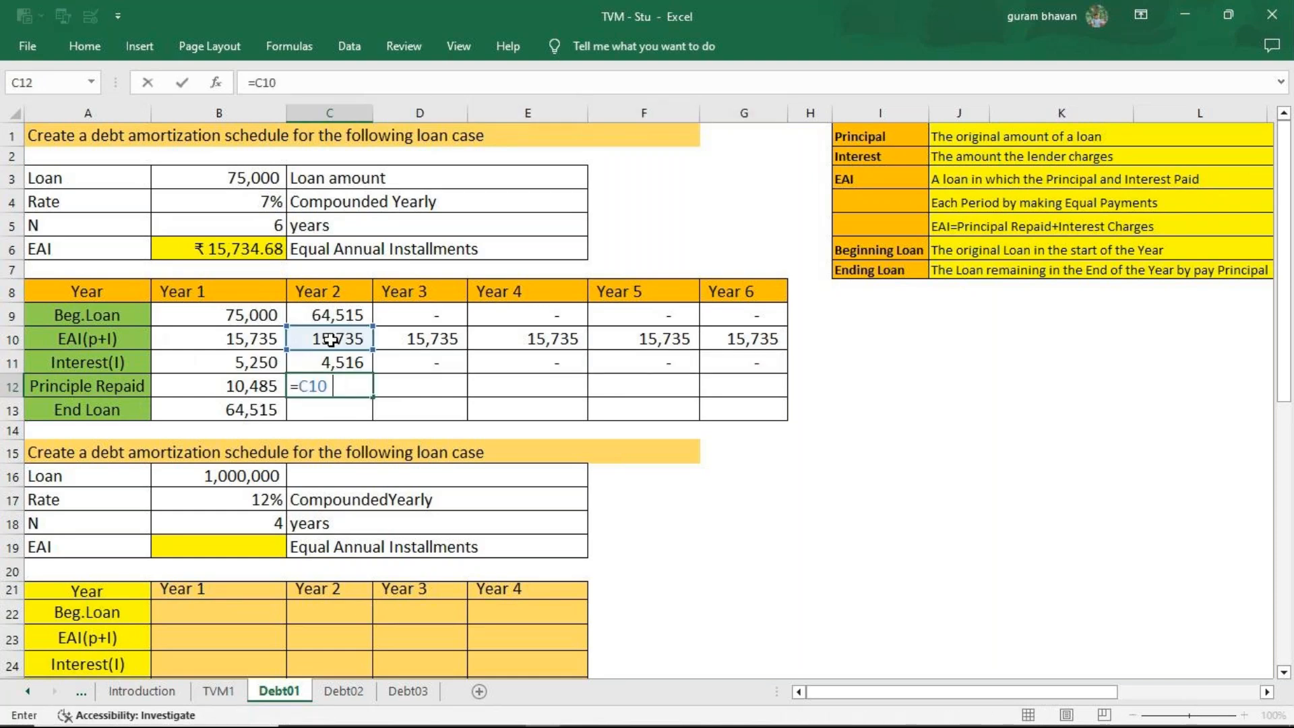
left_click(335, 357)
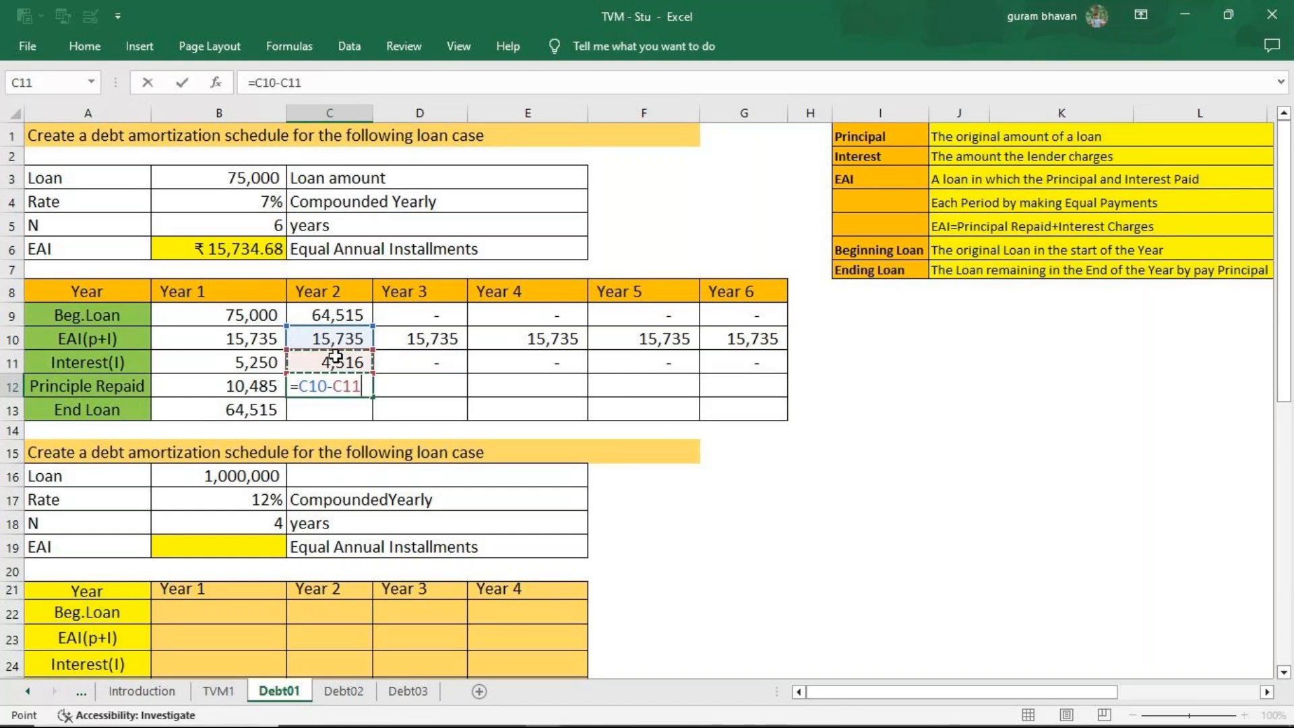
key("Return")
left_click(332, 386)
left_click_drag(391, 396, 748, 394)
Calculate the Year 2 end loan in C13 with =C9-C12, and fill it across through Year 6.
left_click(347, 412)
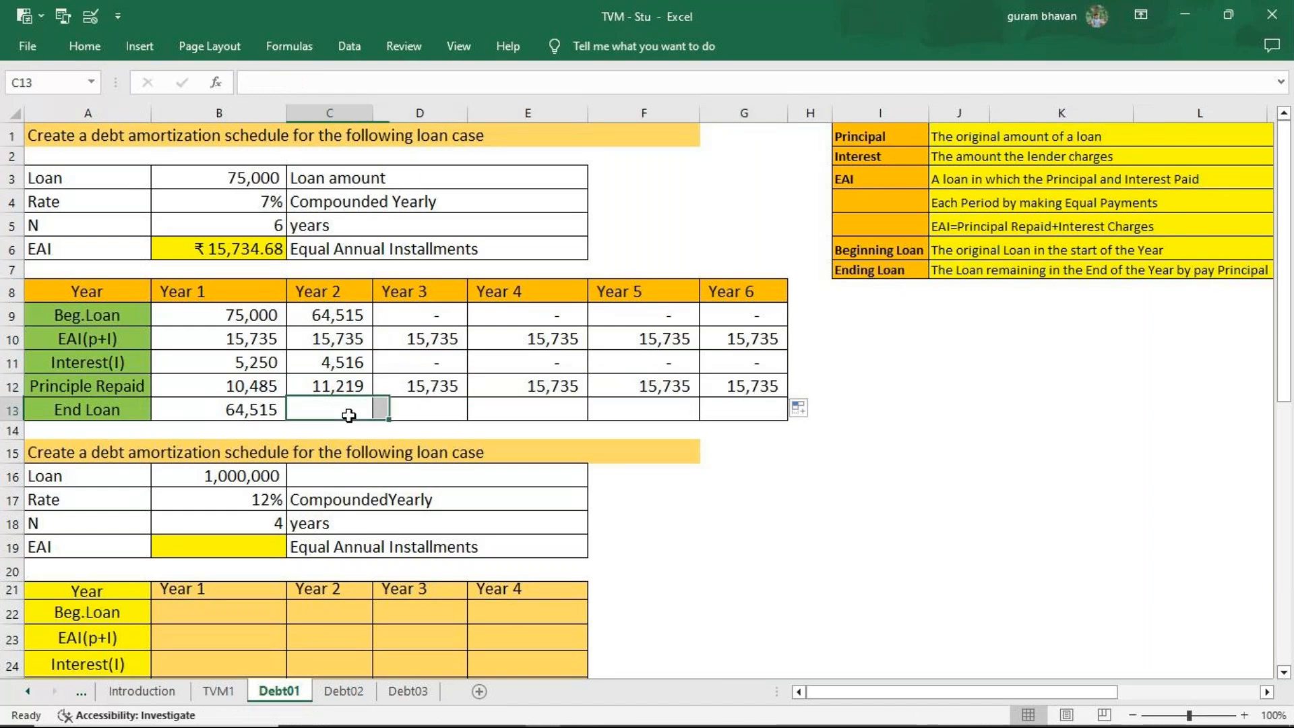
type("=")
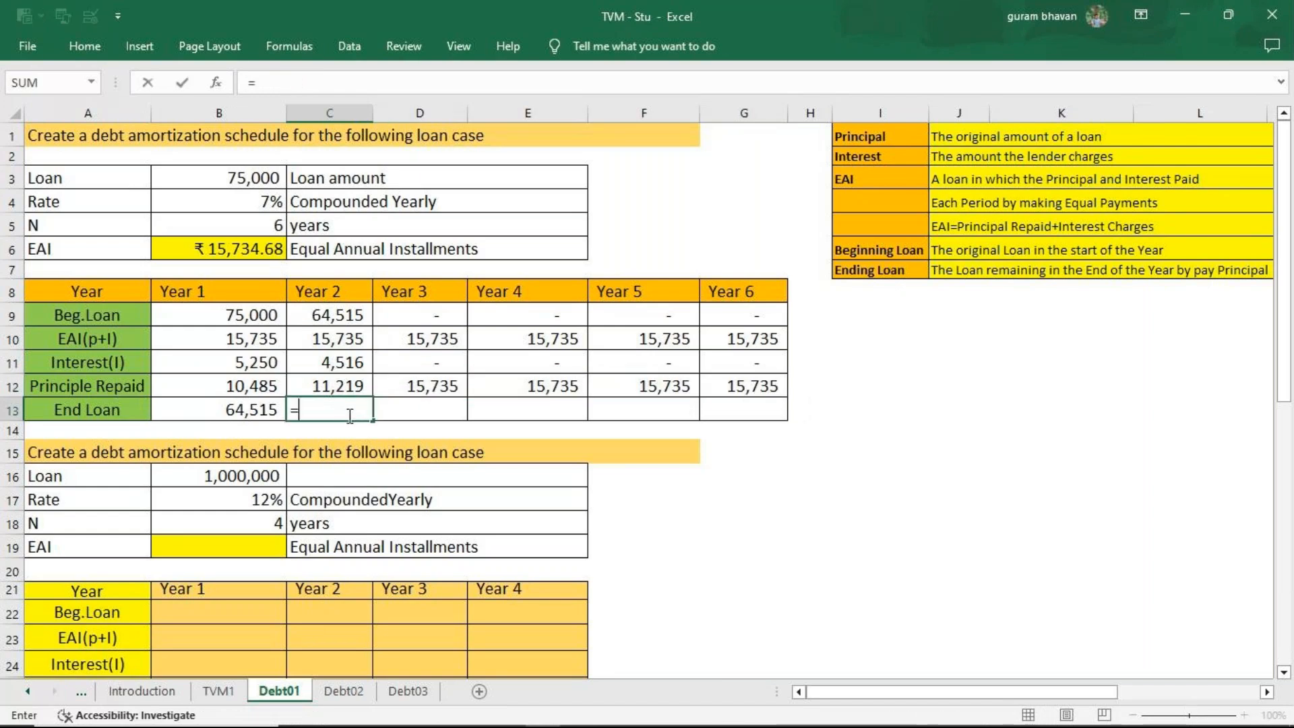
left_click(329, 318)
type("-")
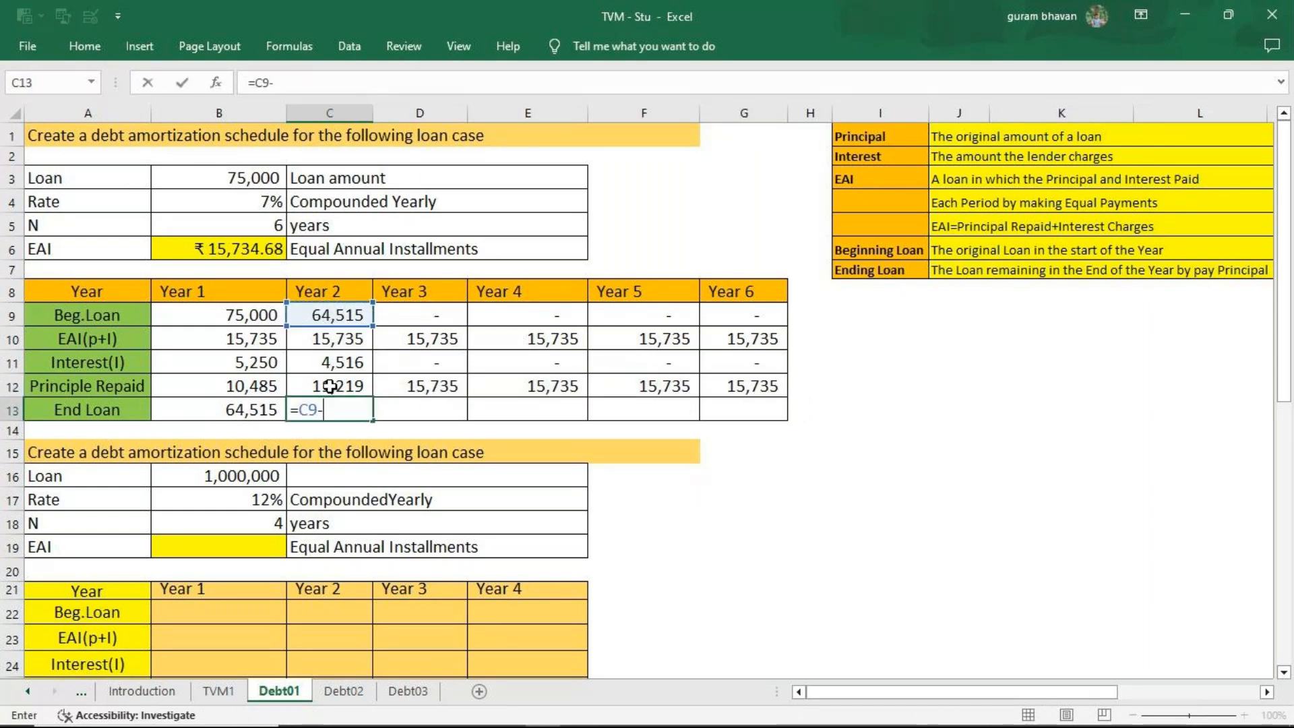
left_click(332, 385)
key("Return")
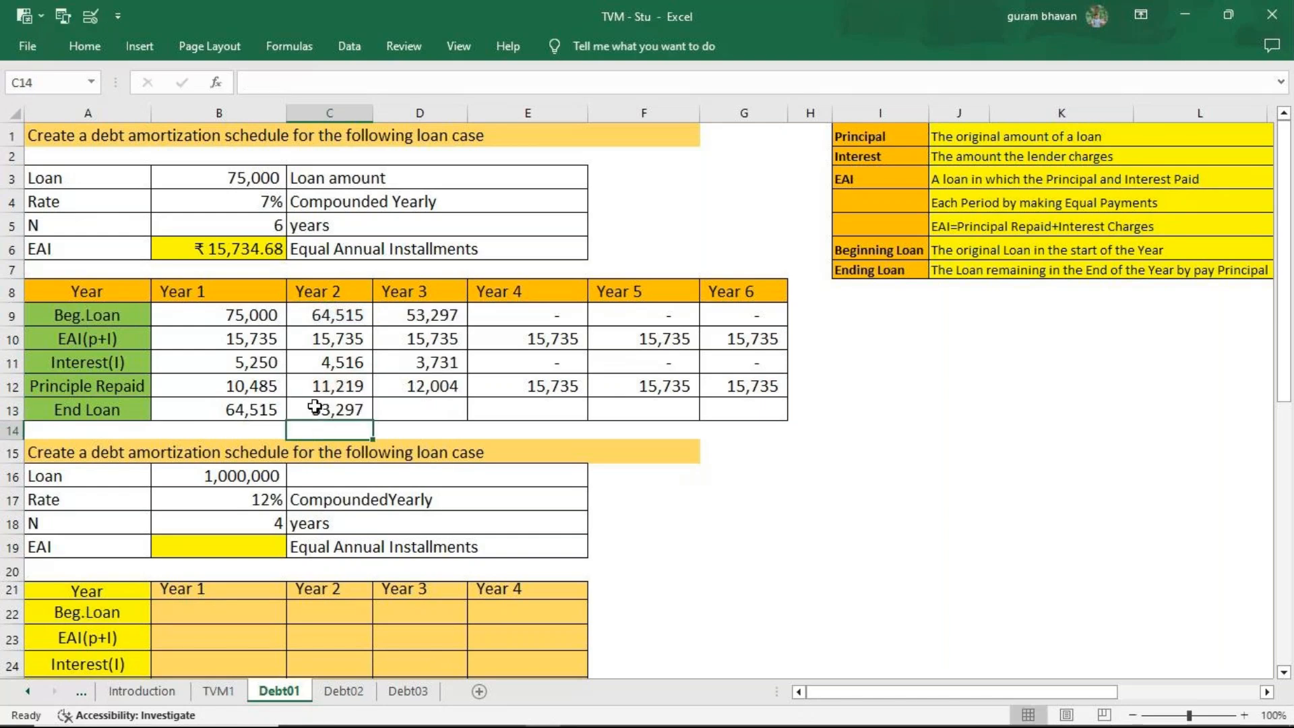
left_click(317, 408)
left_click_drag(373, 421, 755, 415)
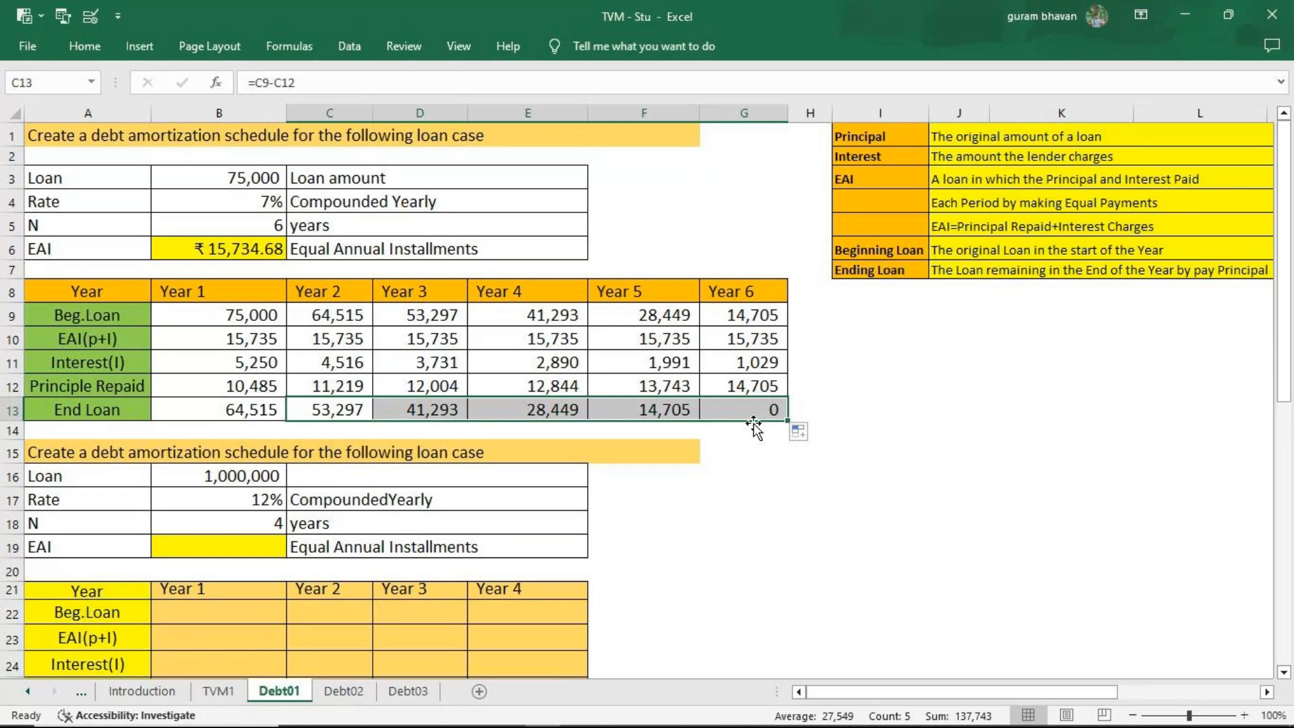
Clear the schedule values in B9:G13 and the EAI formula in B6.
left_click_drag(250, 315, 745, 410)
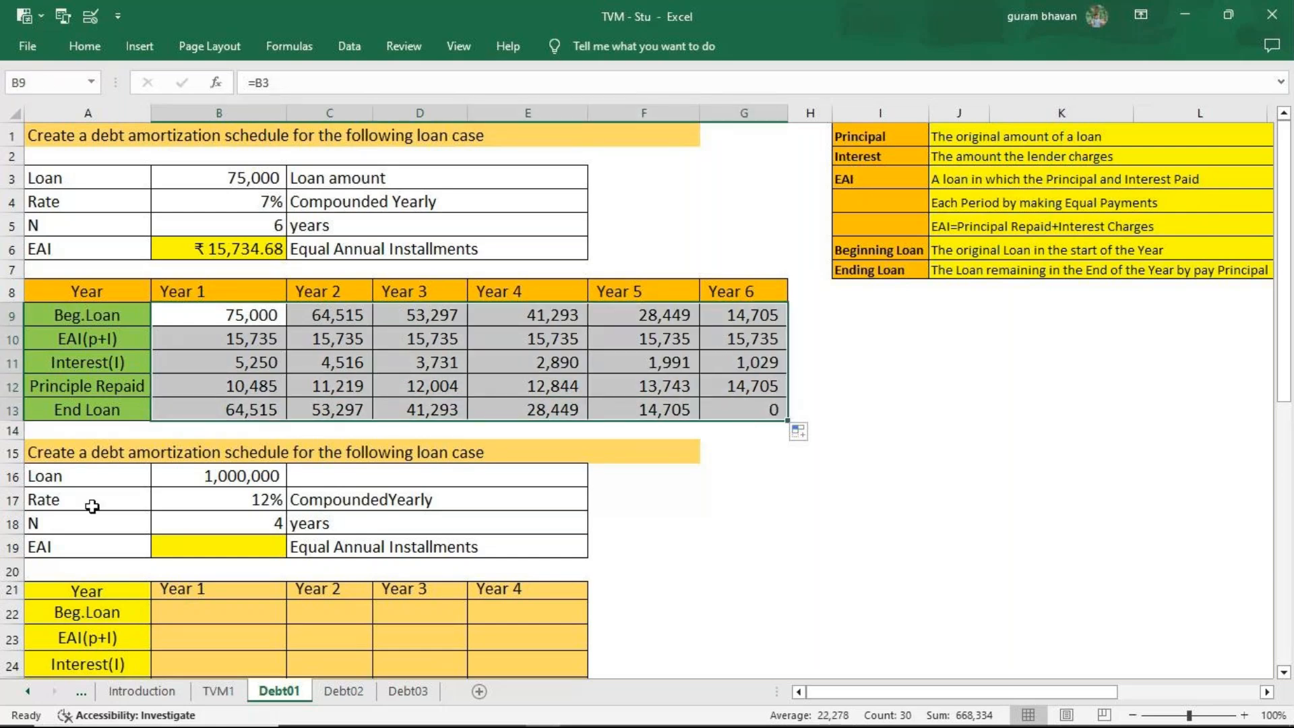
key("Delete")
left_click(265, 251)
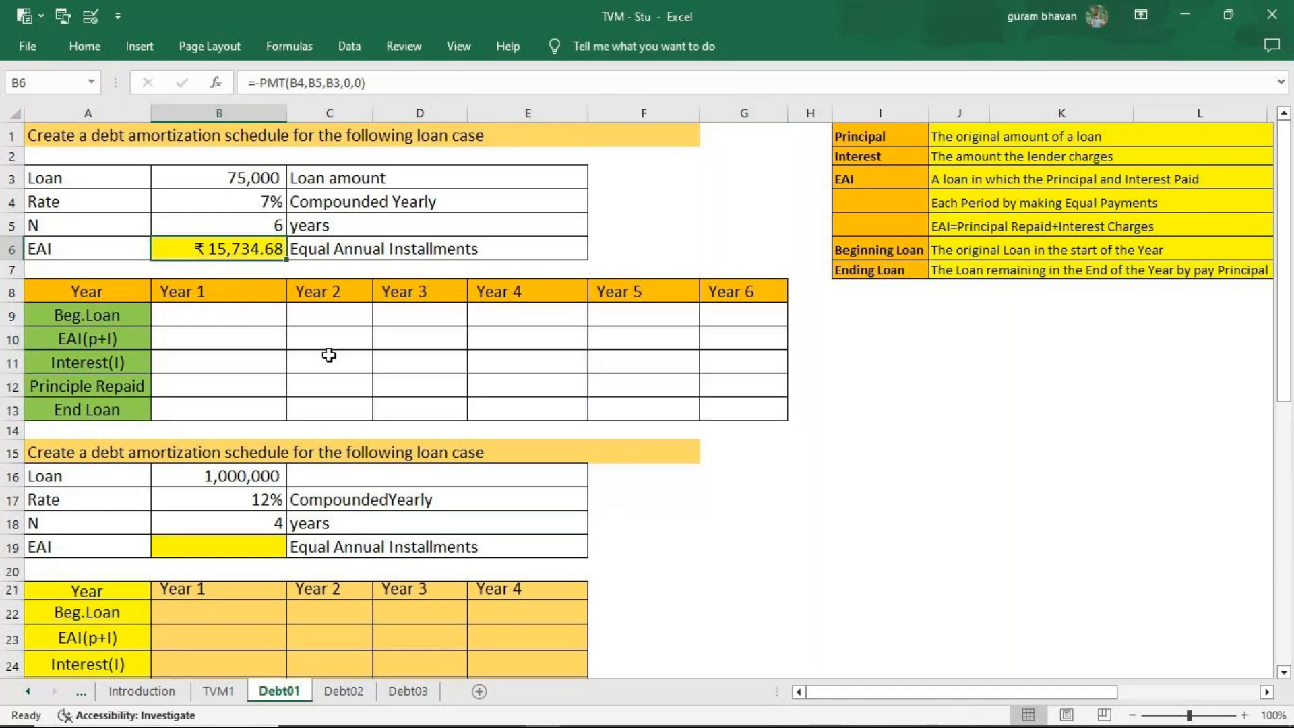
key("Delete")
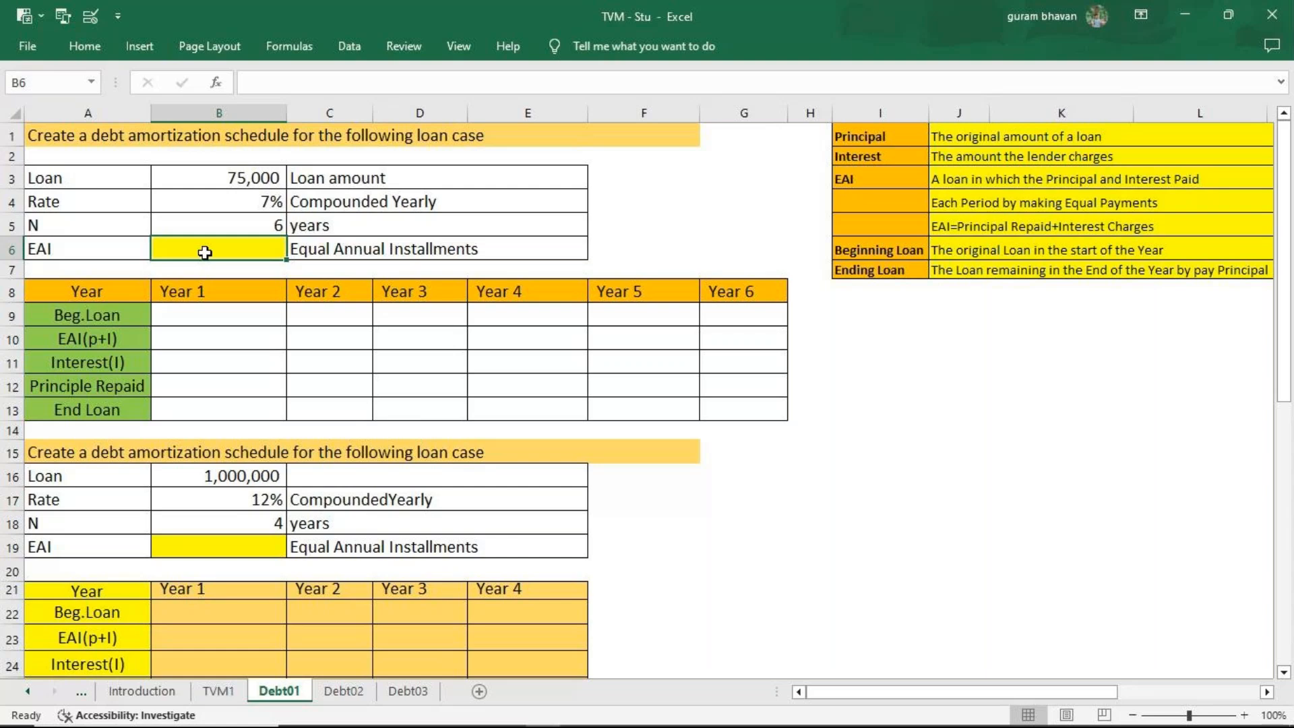
Calculate the EAI in B6 from the rate, number of years and loan amount, using =PMT(B4,B5,B3,0,0).
type("=pm")
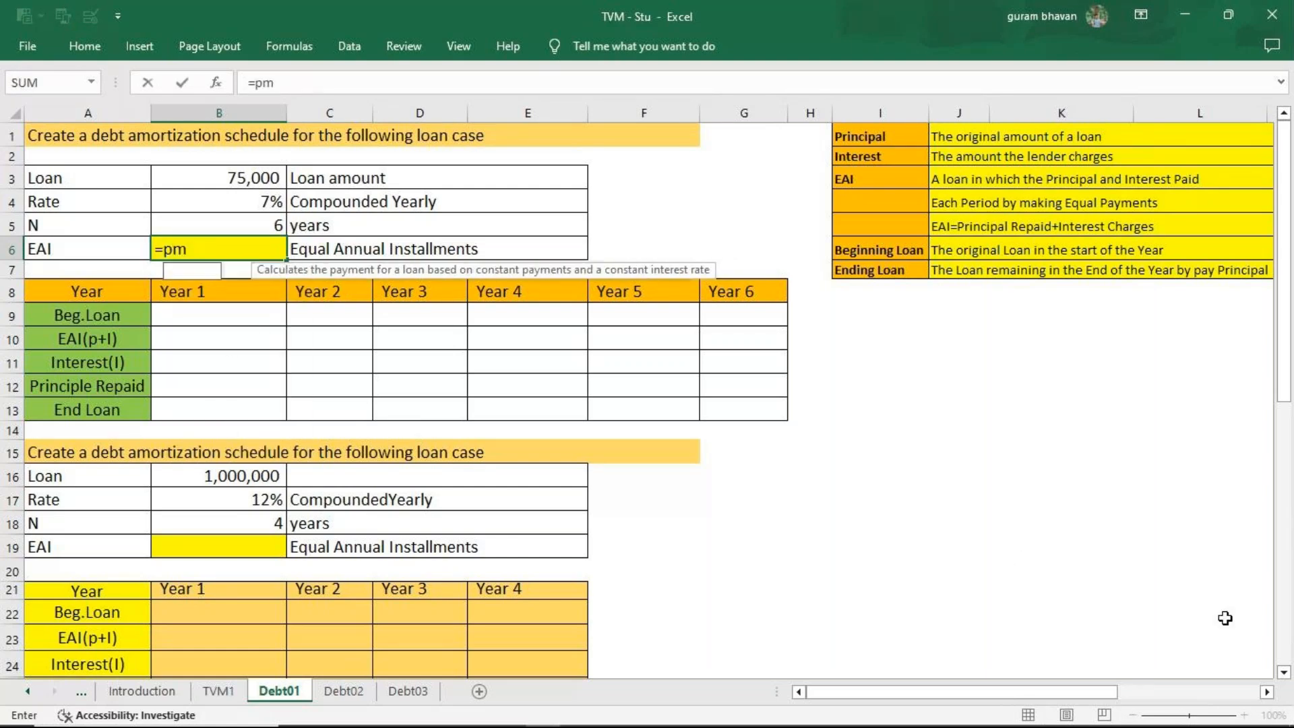
key("Tab")
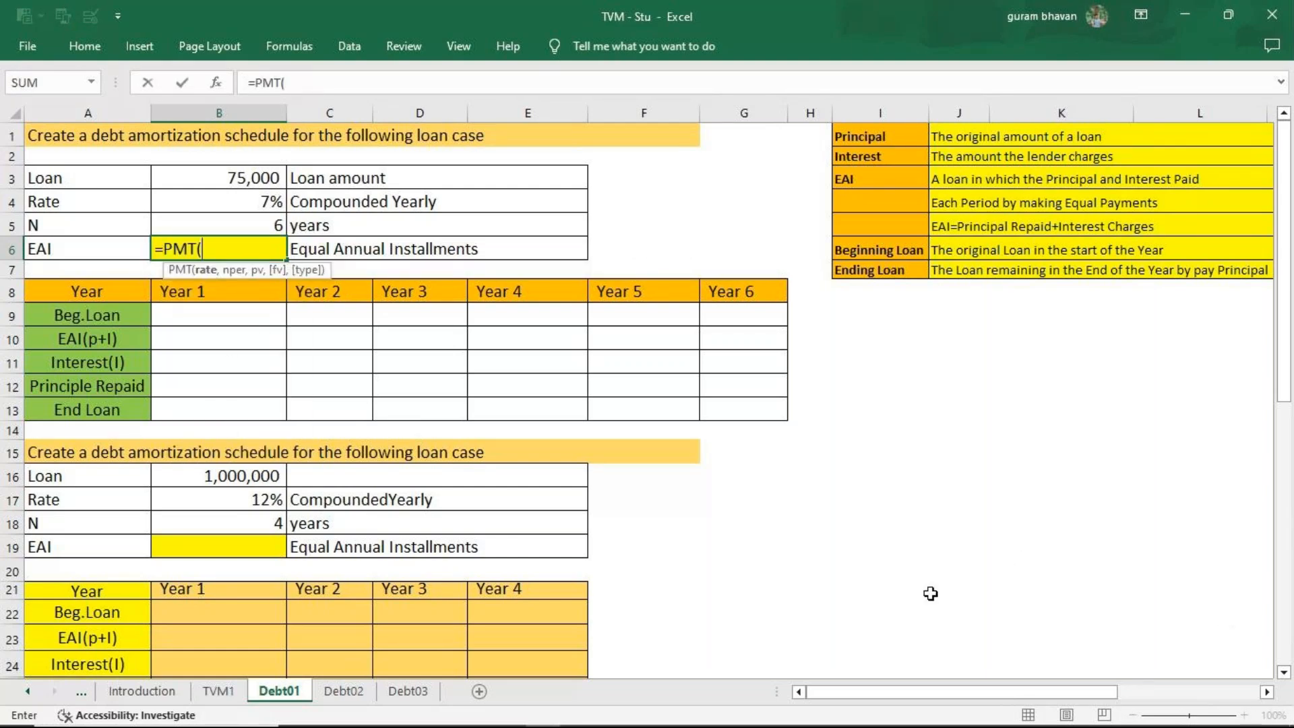
left_click(259, 204)
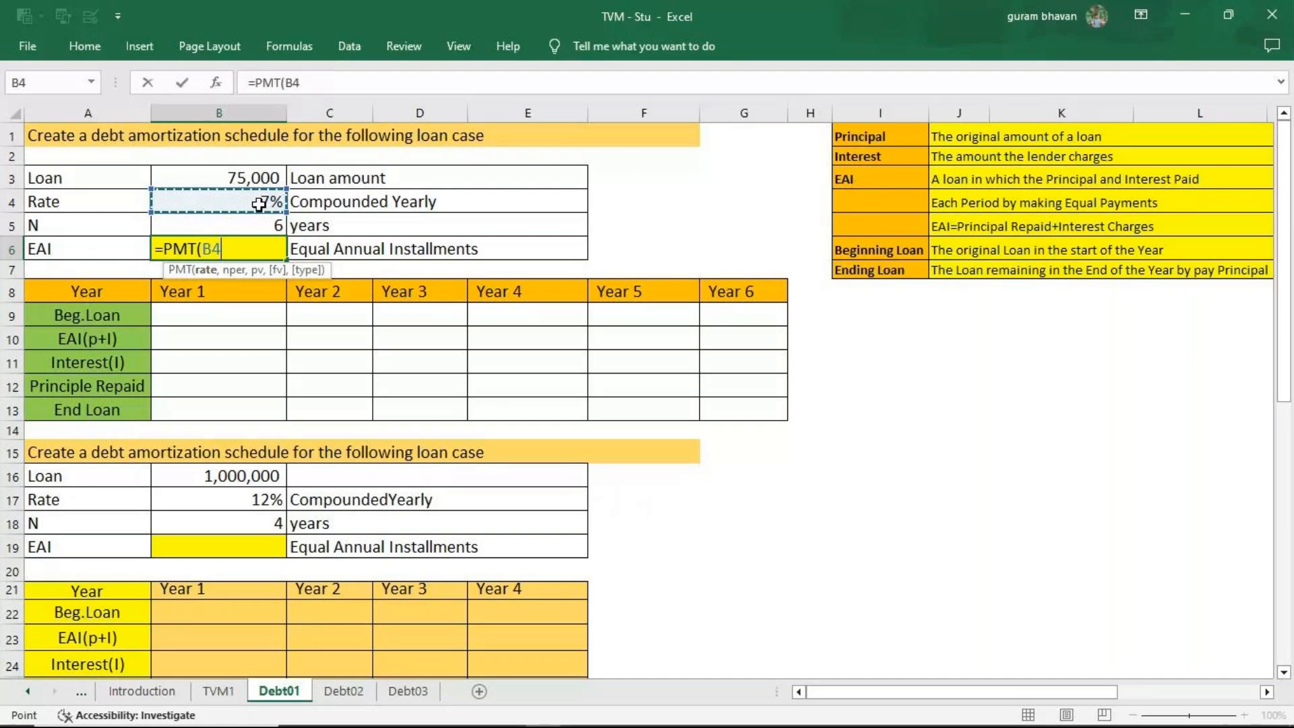
type(",")
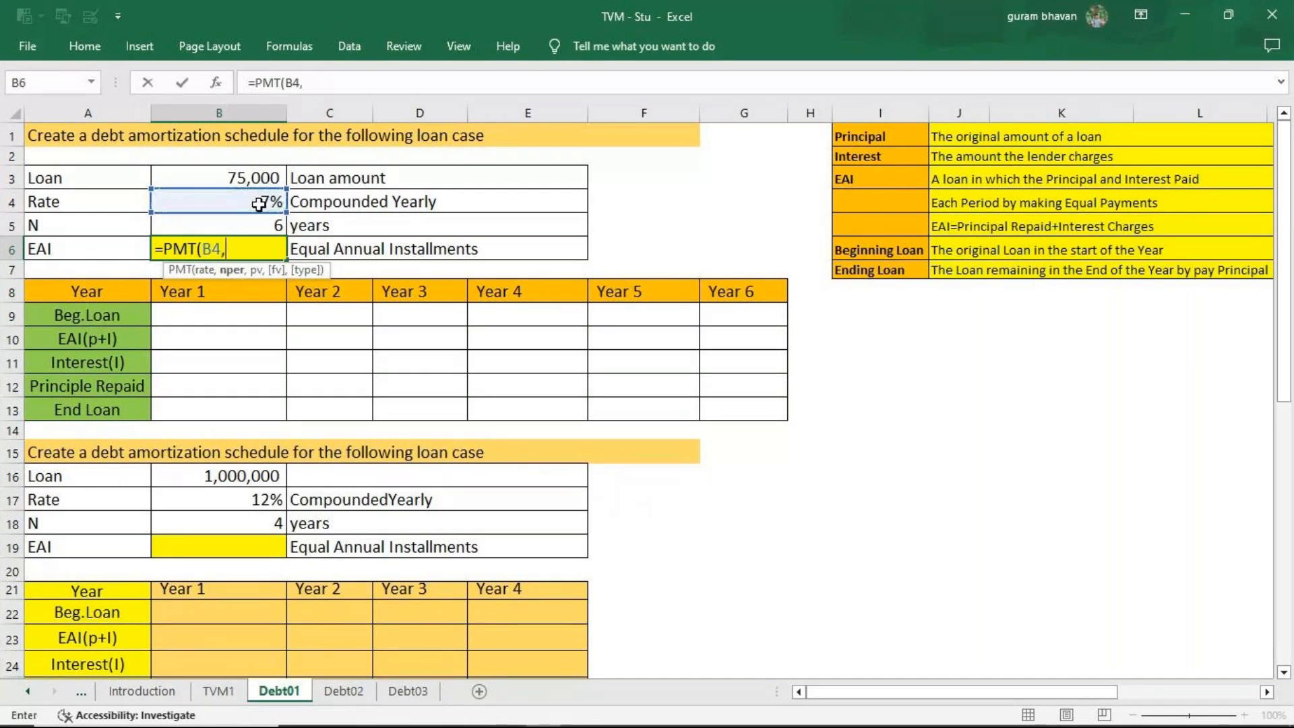
left_click(257, 225)
type(",")
left_click(264, 178)
type(",")
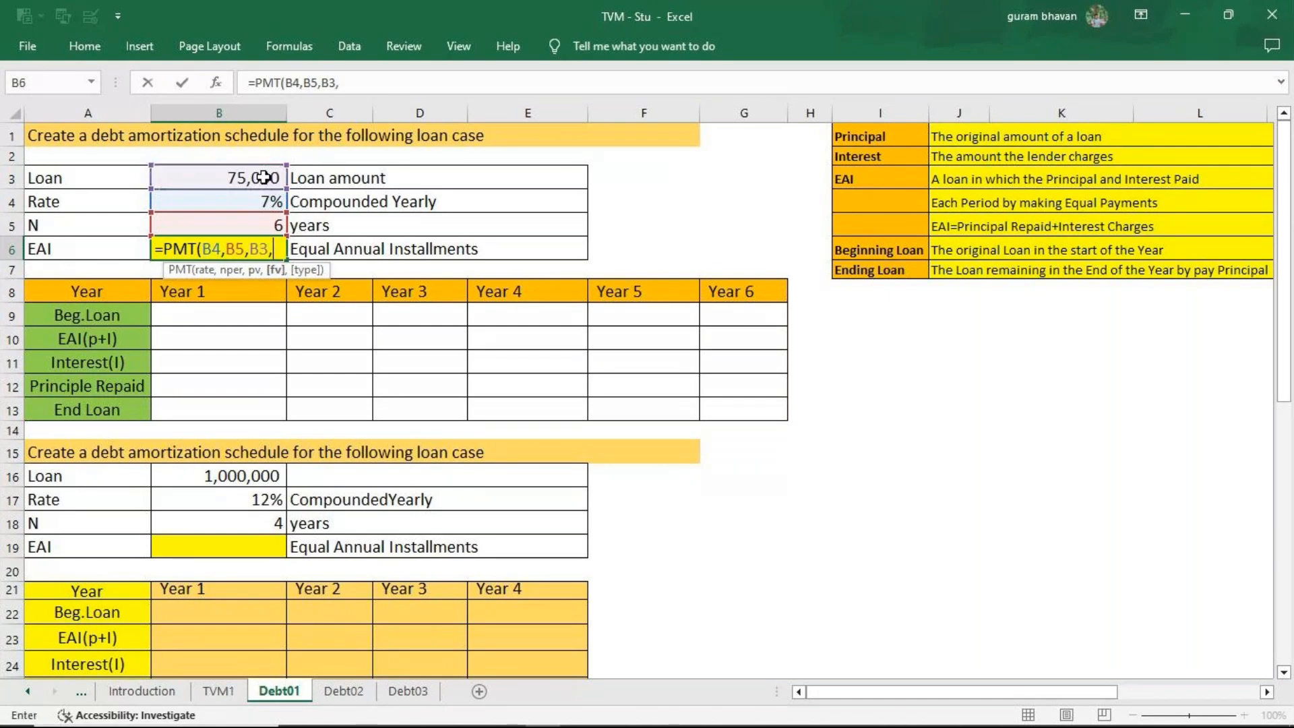
type("0,0")
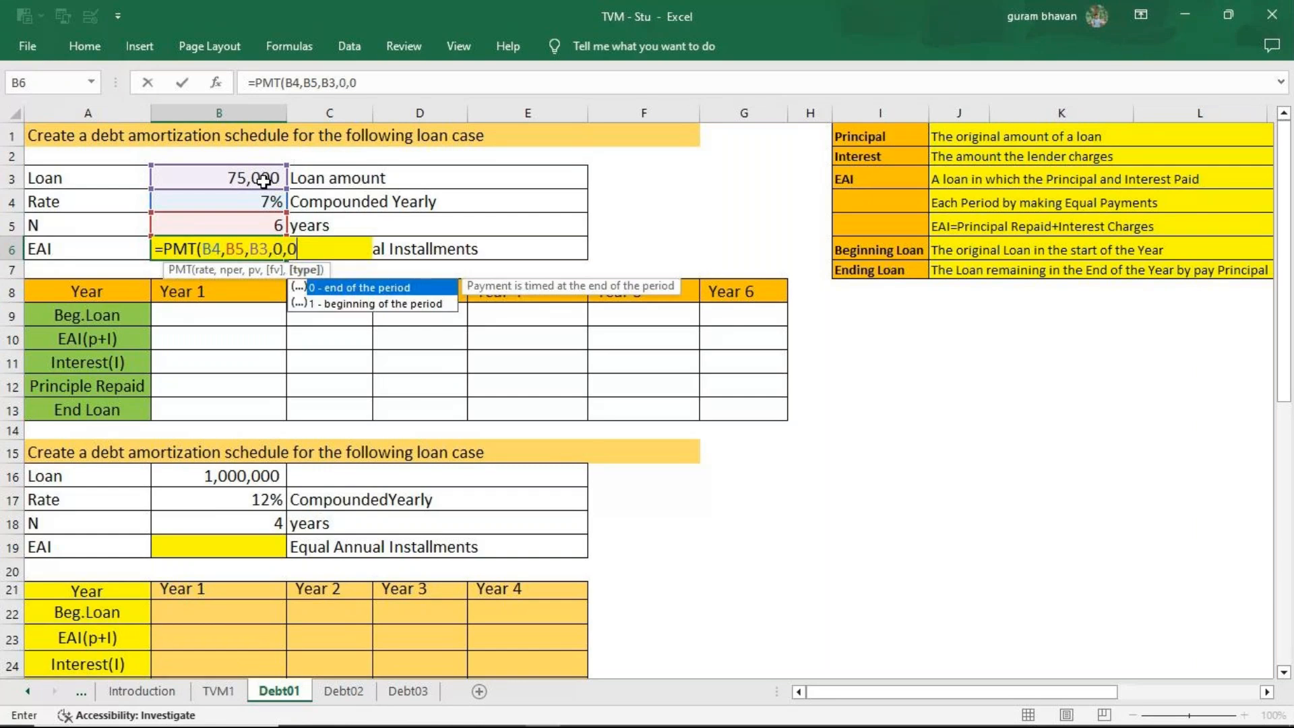
key("Return")
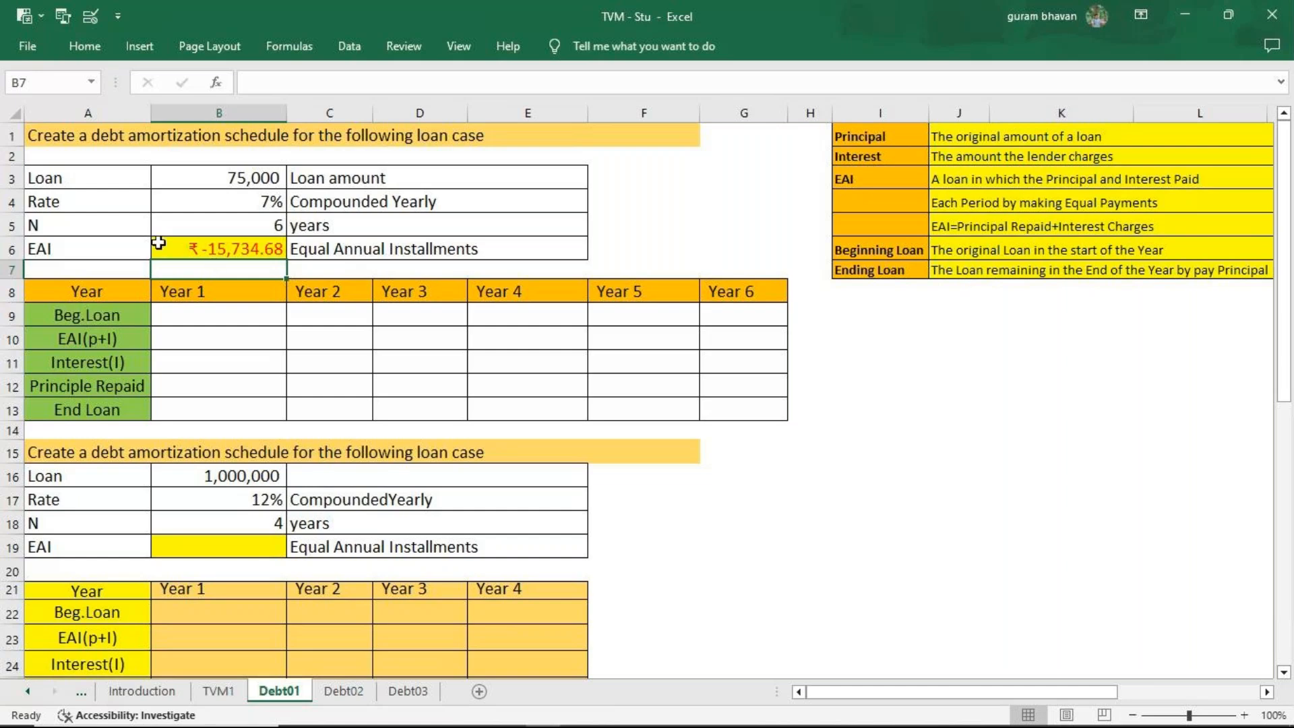
left_click(199, 248)
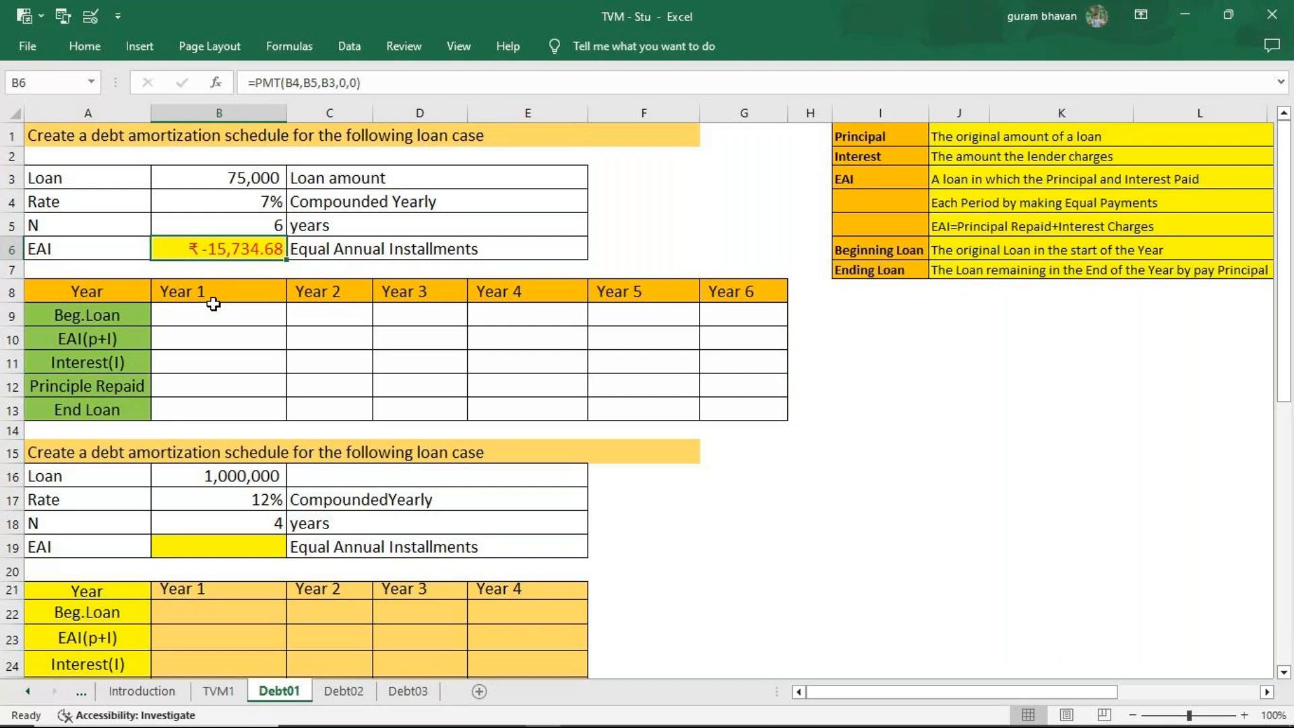
Negate the EAI formula in B6 so it reads =-PMT(B4,B5,B3,0,0).
key("F2")
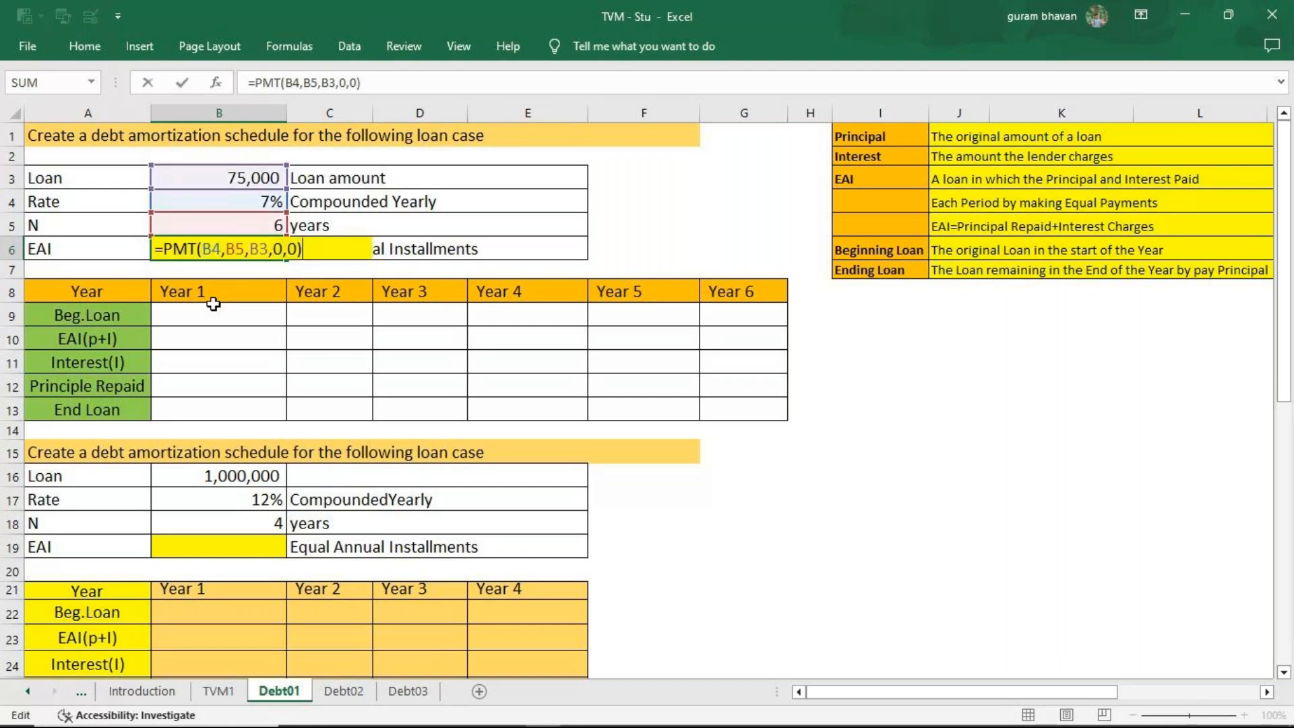
left_click(164, 247)
key("Right")
type("-")
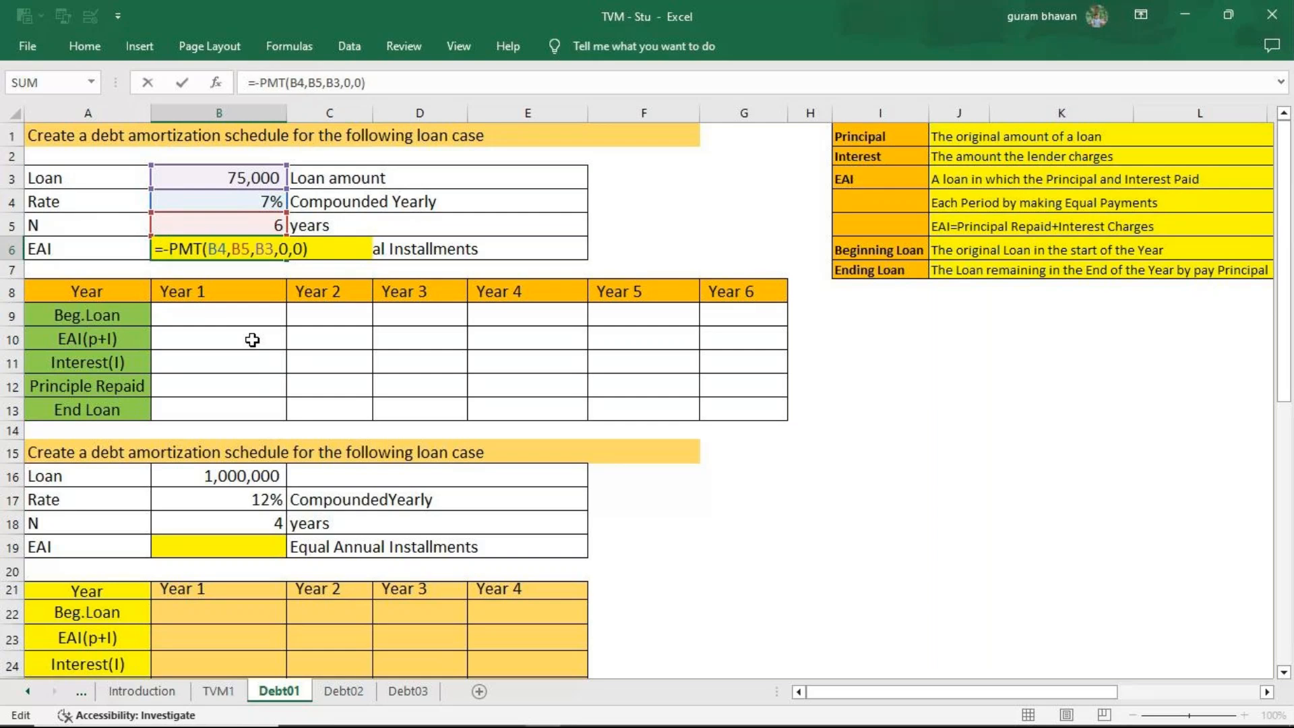
key("Return")
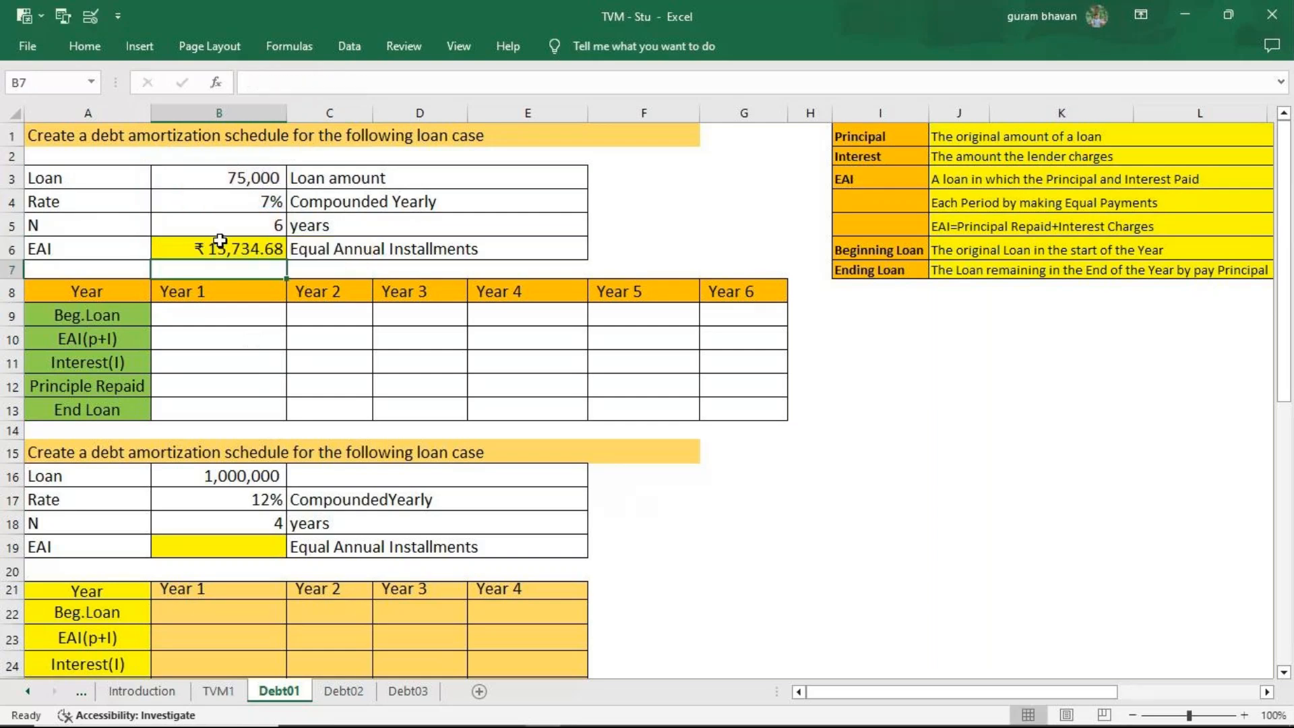
Link the Year 1 beginning loan in B9 to the loan amount in B3, and the Year 1 EAI in B10 to B6.
left_click(229, 319)
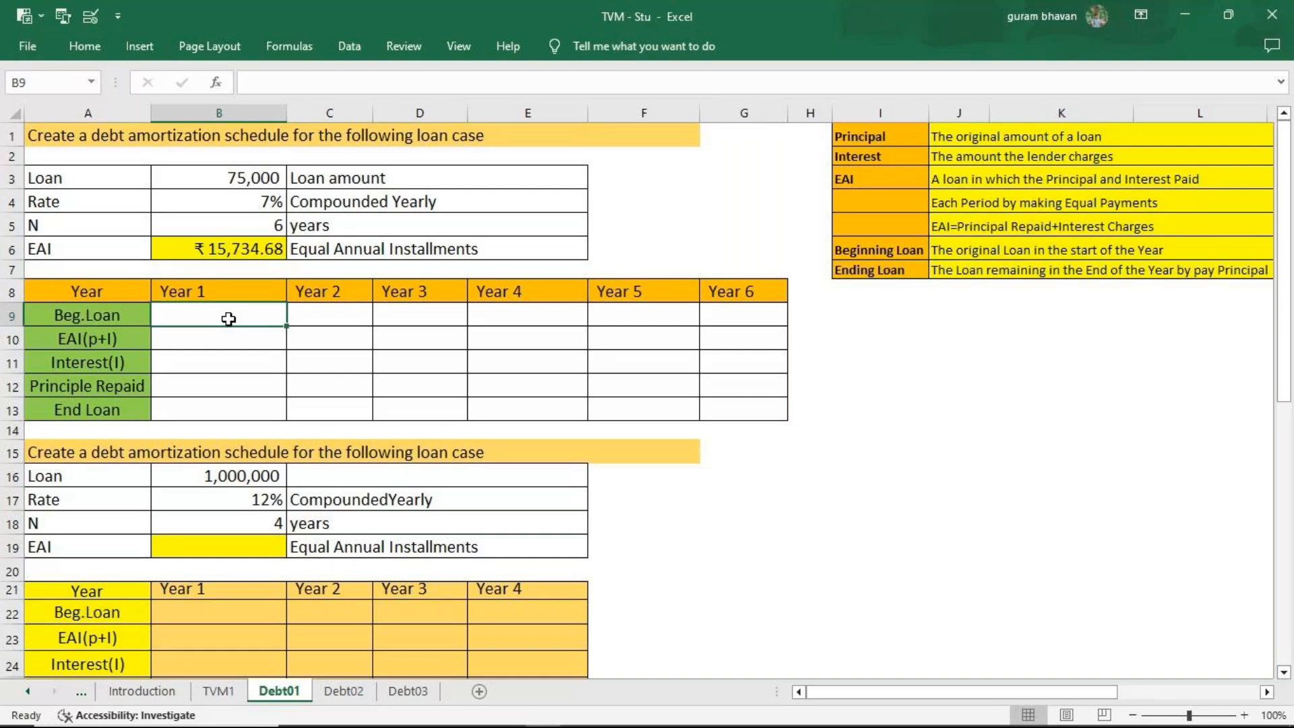
type("=")
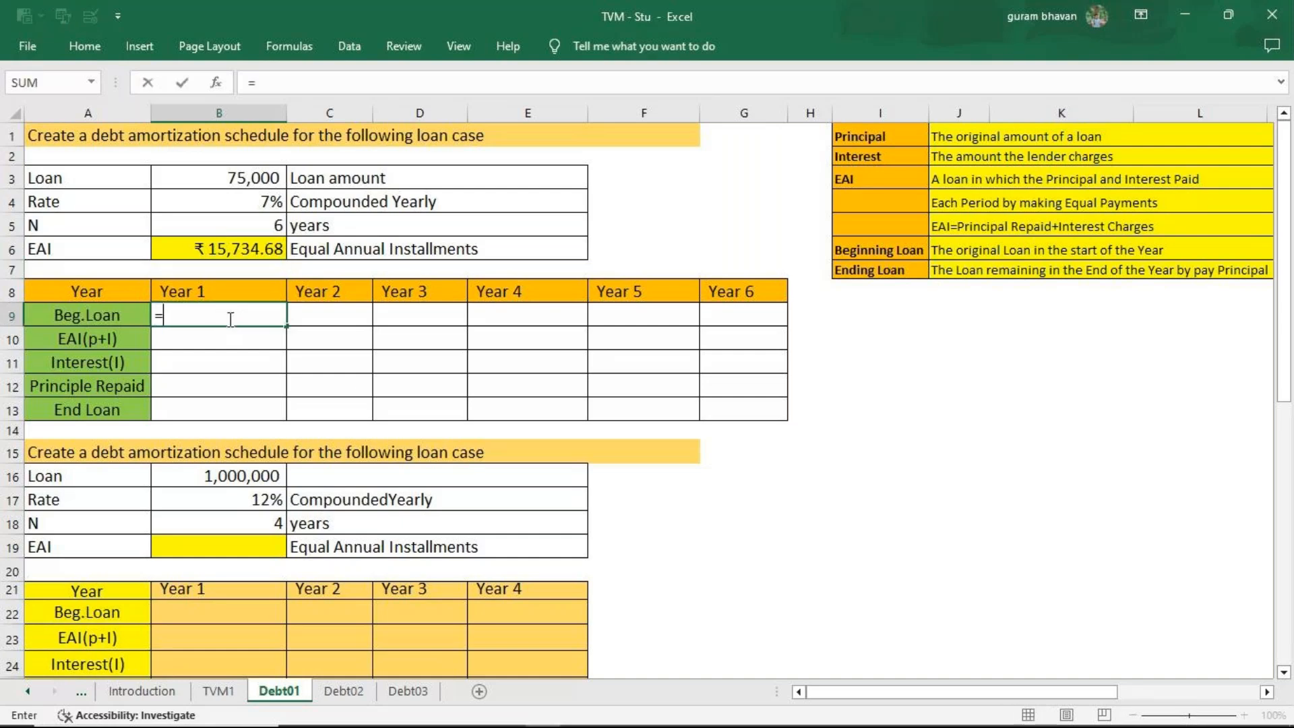
left_click(197, 179)
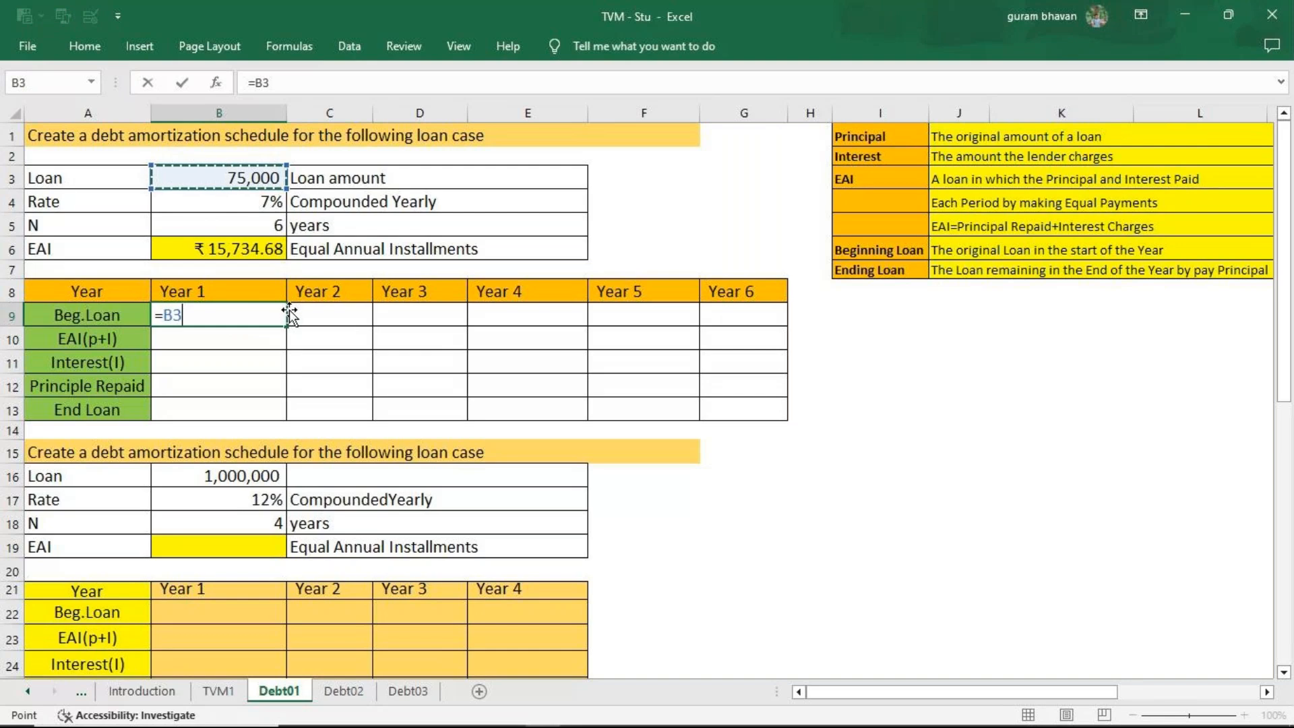
key("Return")
type("=")
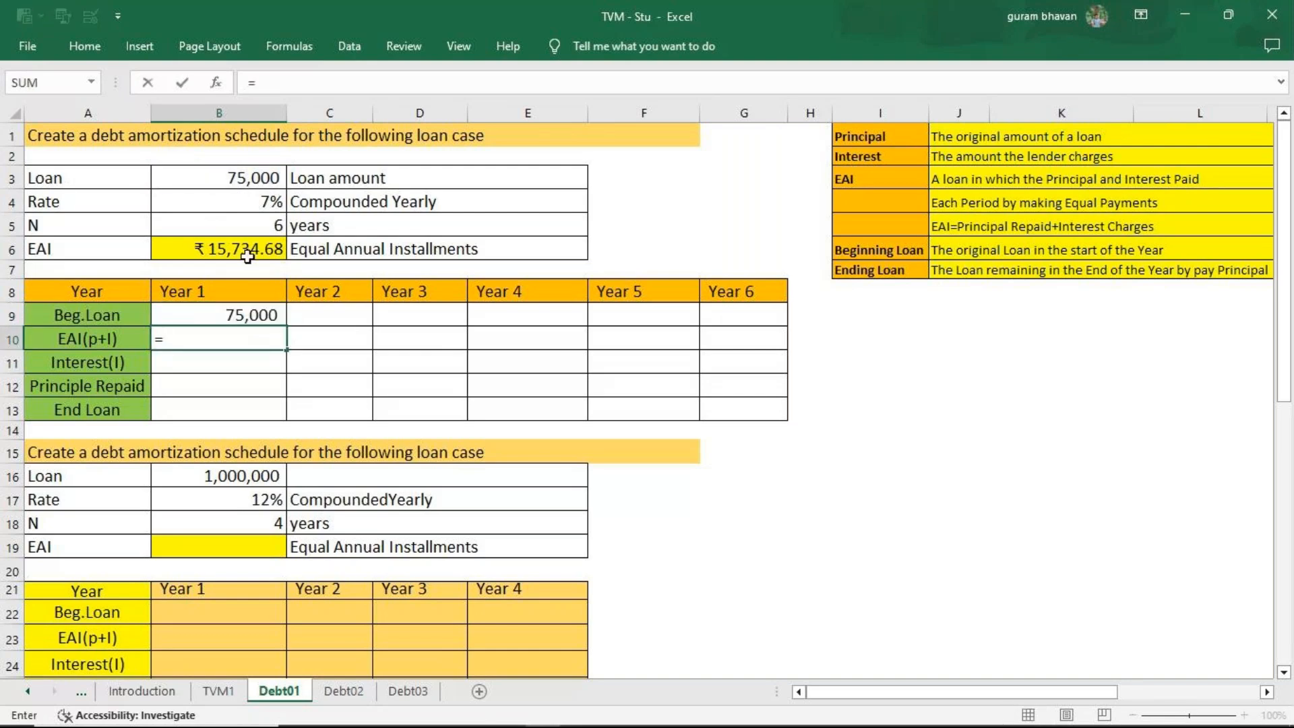
left_click(240, 247)
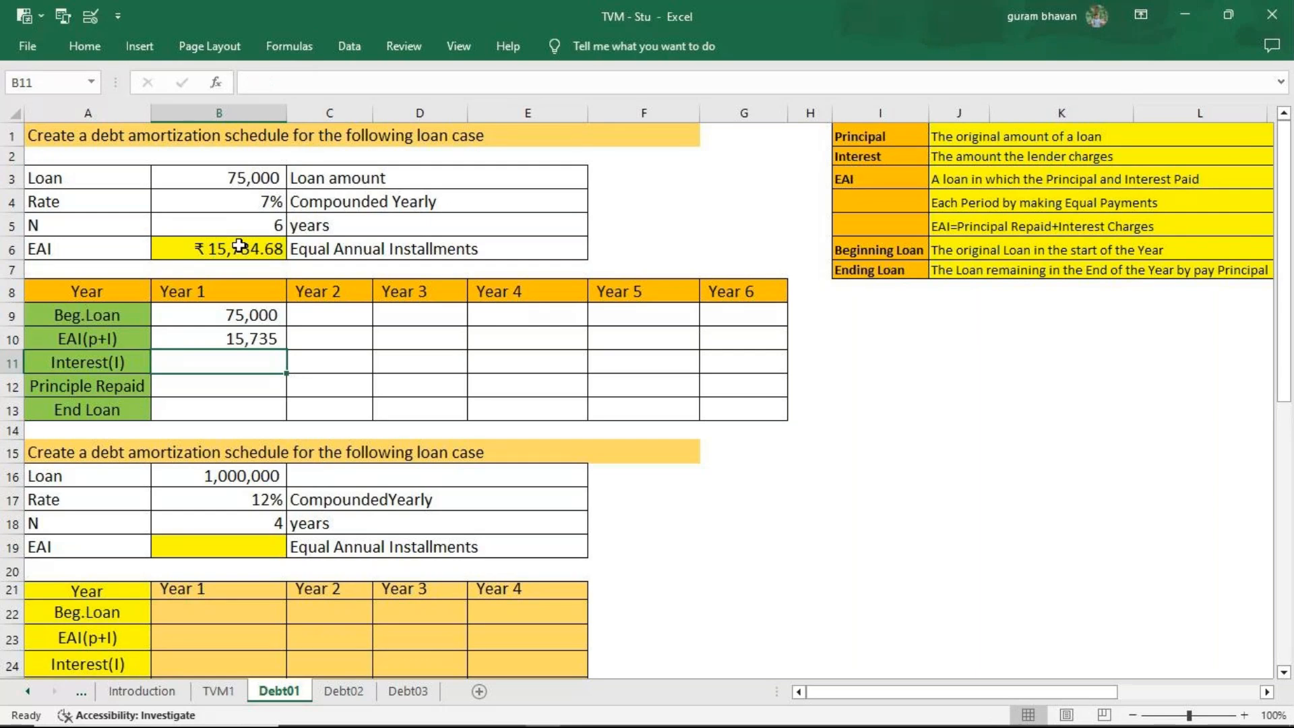
Calculate the Year 1 interest in B11 with =B9*7%.
type("=")
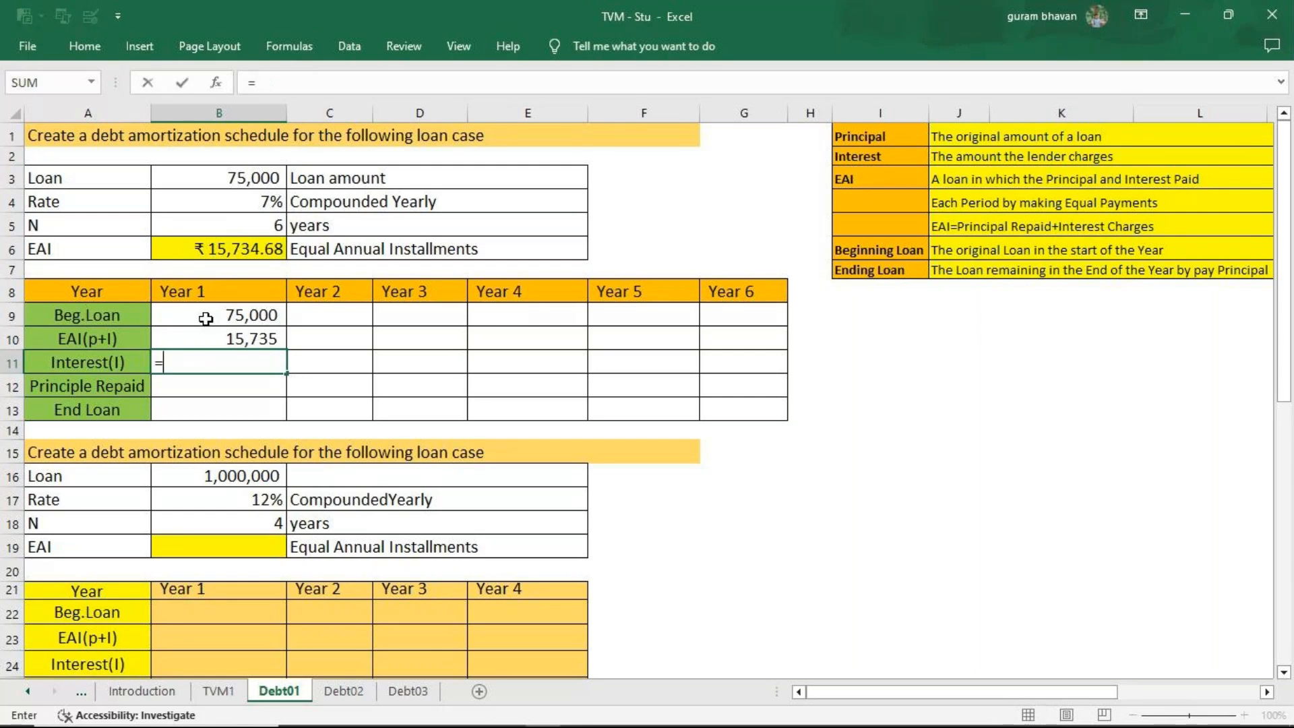
left_click(206, 319)
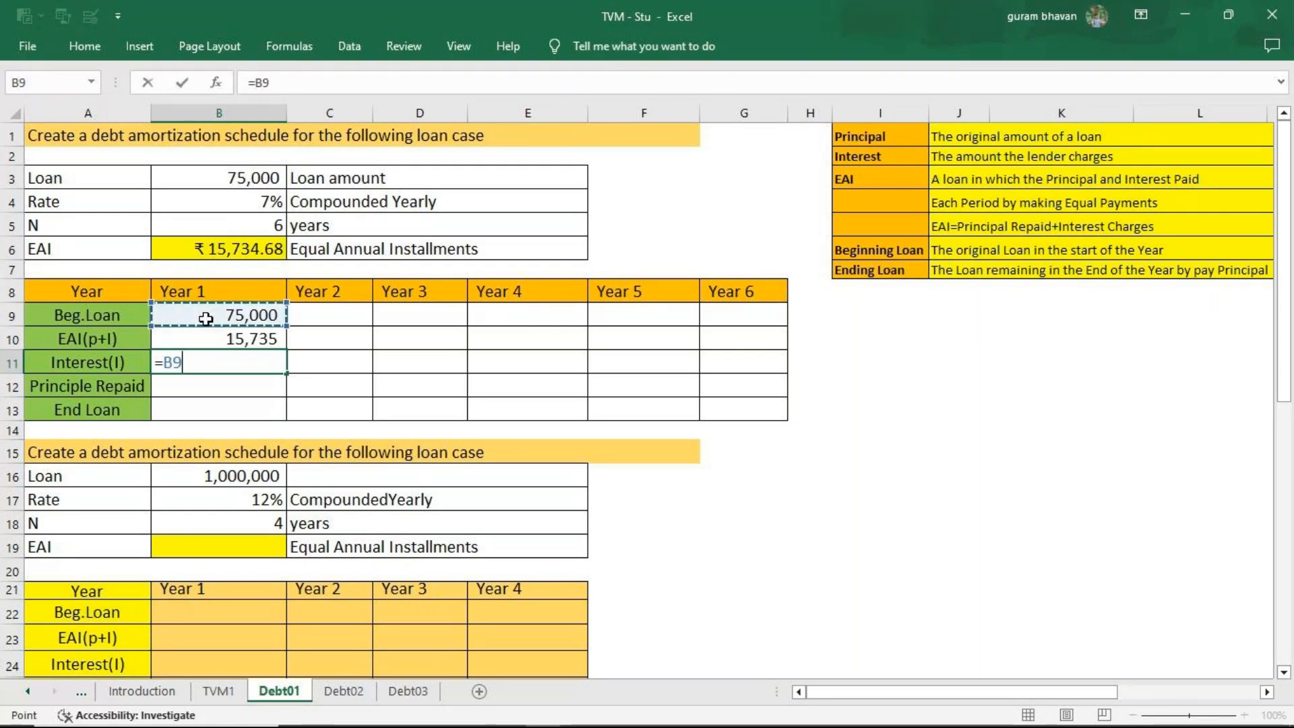
type("*")
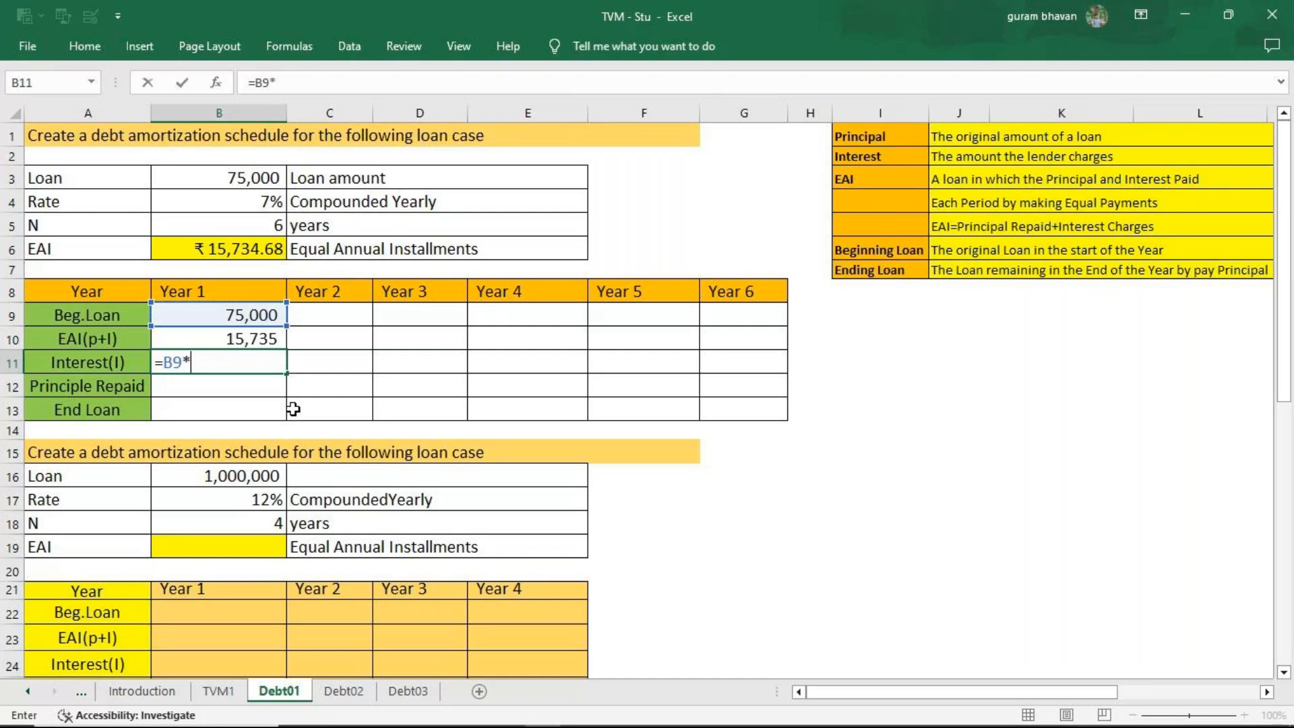
type("7%")
key("Return")
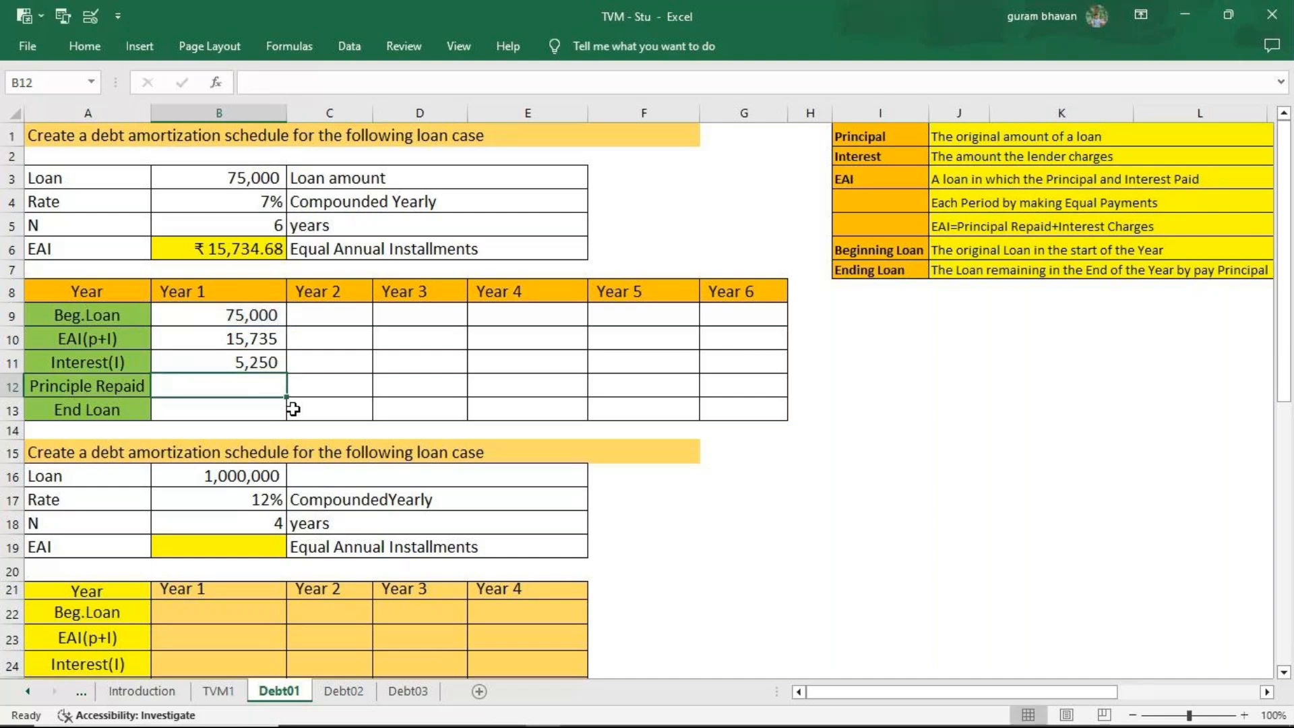
Calculate the Year 1 principal repaid in B12 as EAI minus interest, using =B10-B11.
type("=")
left_click(245, 338)
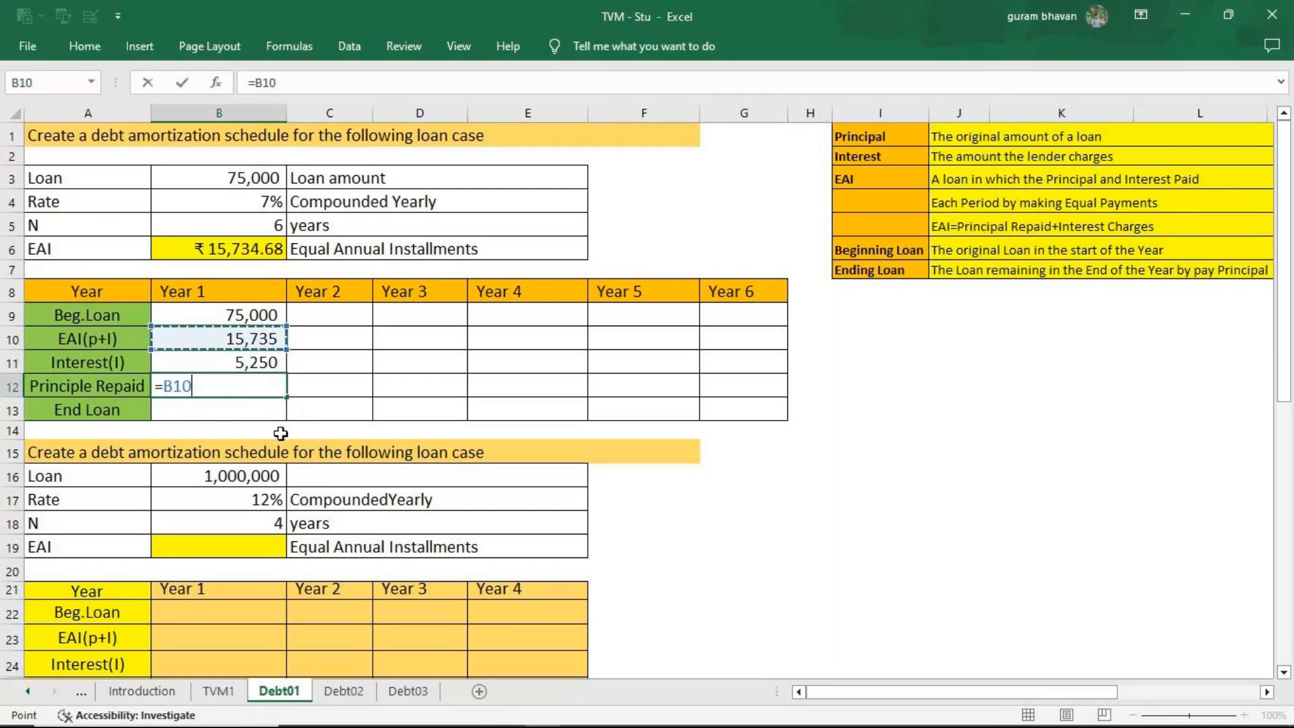
type("-")
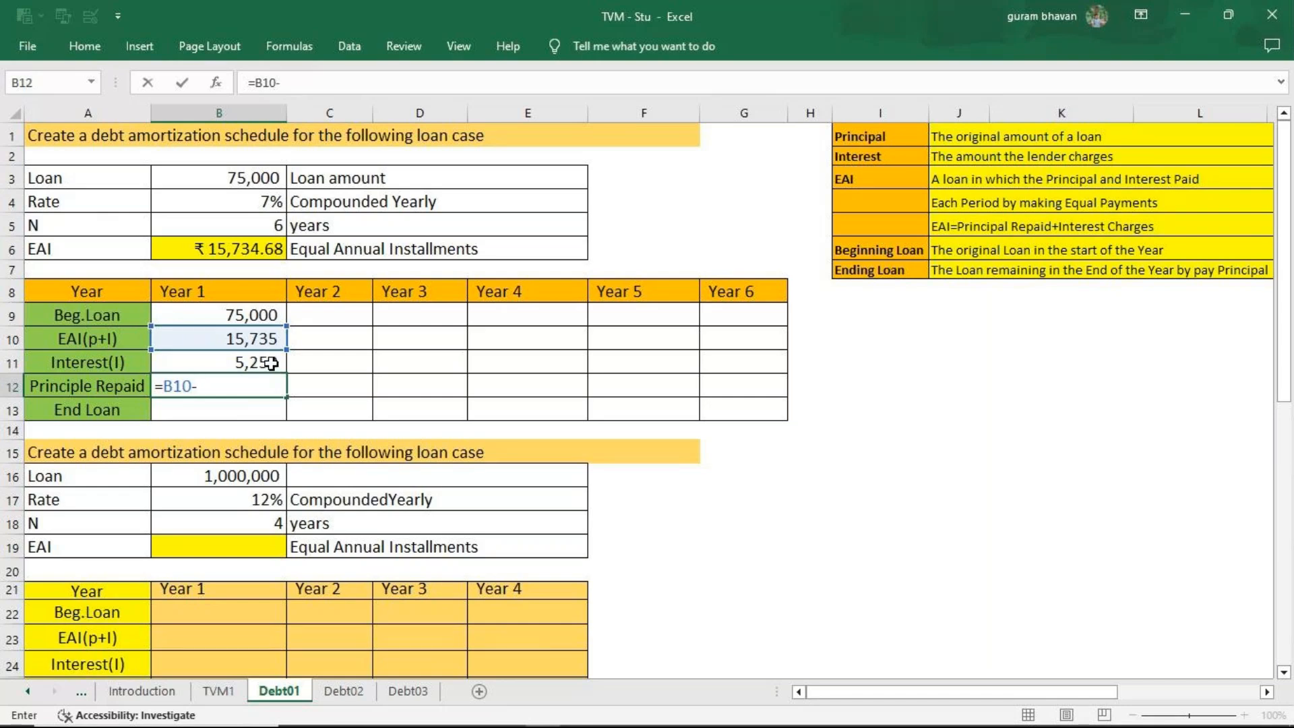
left_click(267, 362)
key("Return")
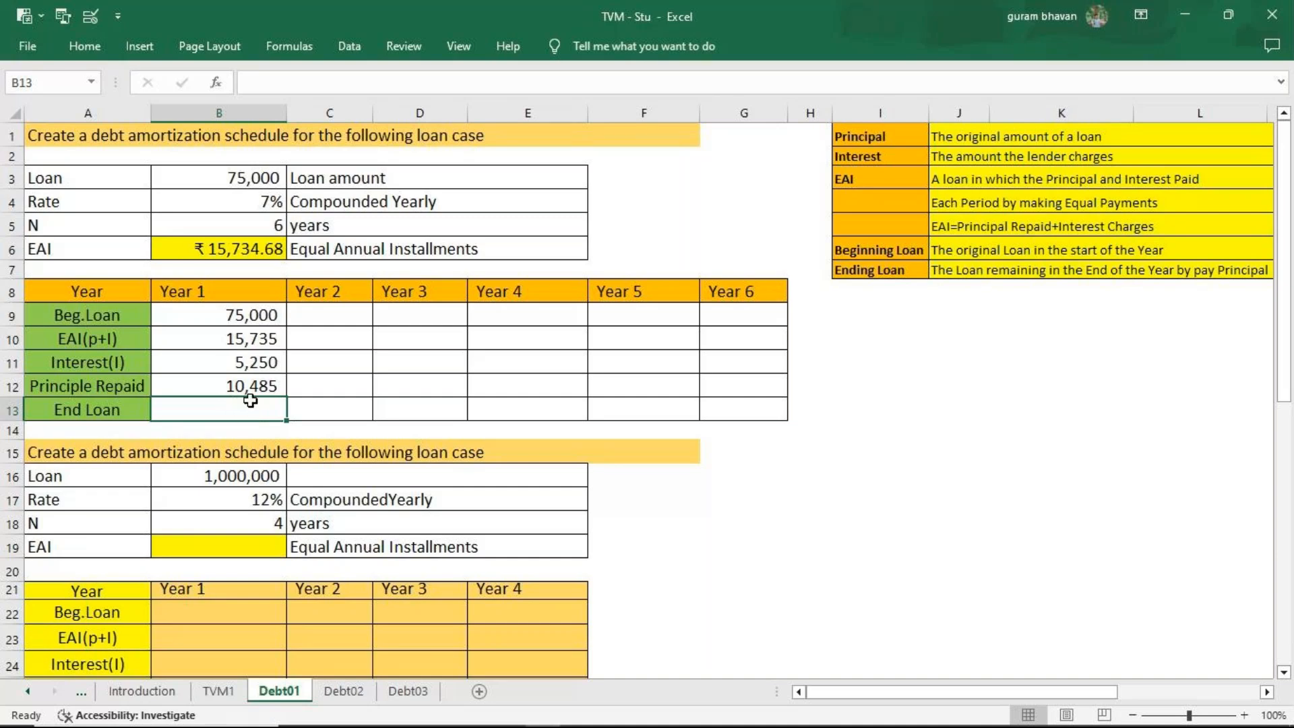
Calculate the Year 1 end loan in B13 as beginning loan minus principal repaid, using =B9-B12.
type("=")
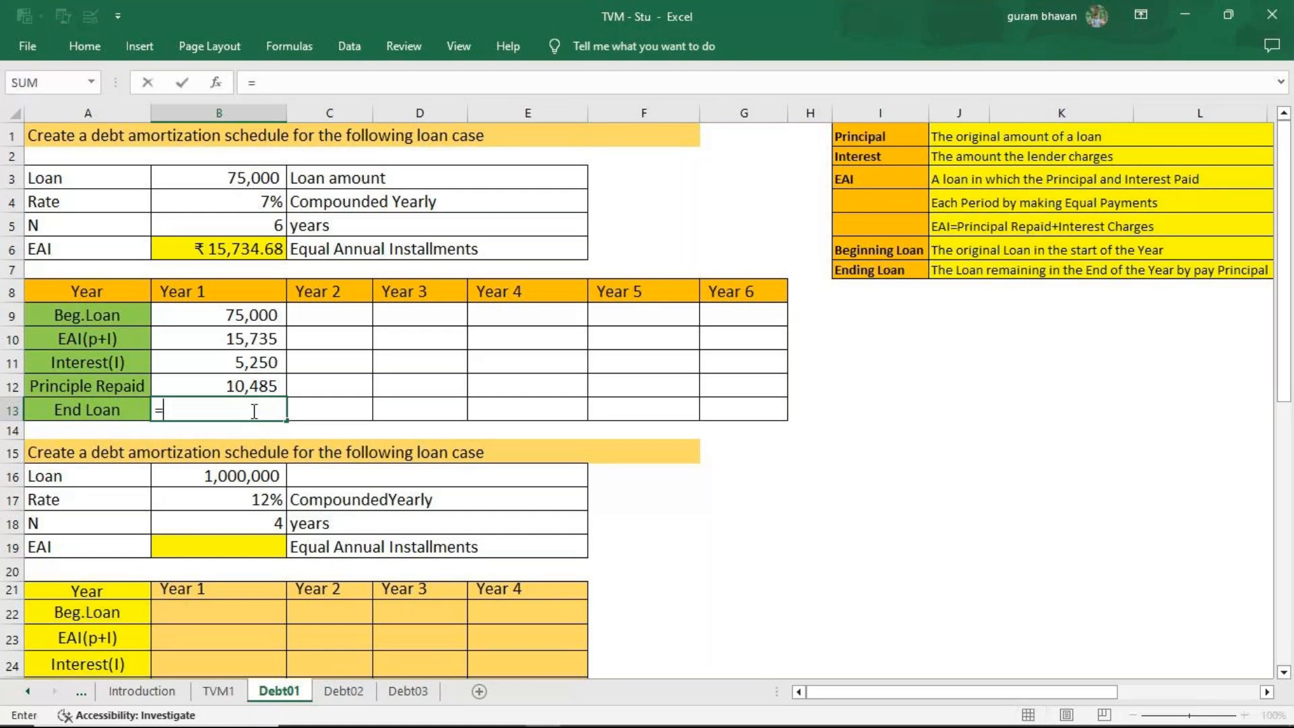
left_click(252, 314)
type("-")
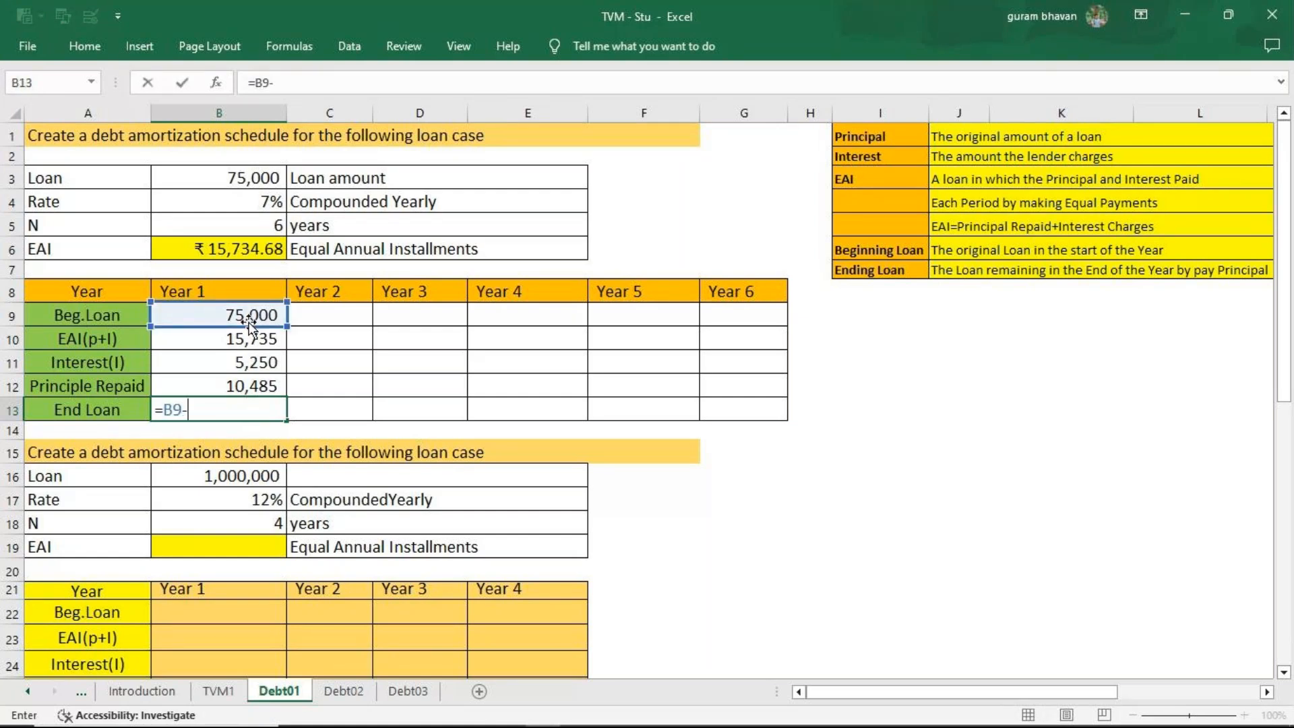
left_click(241, 387)
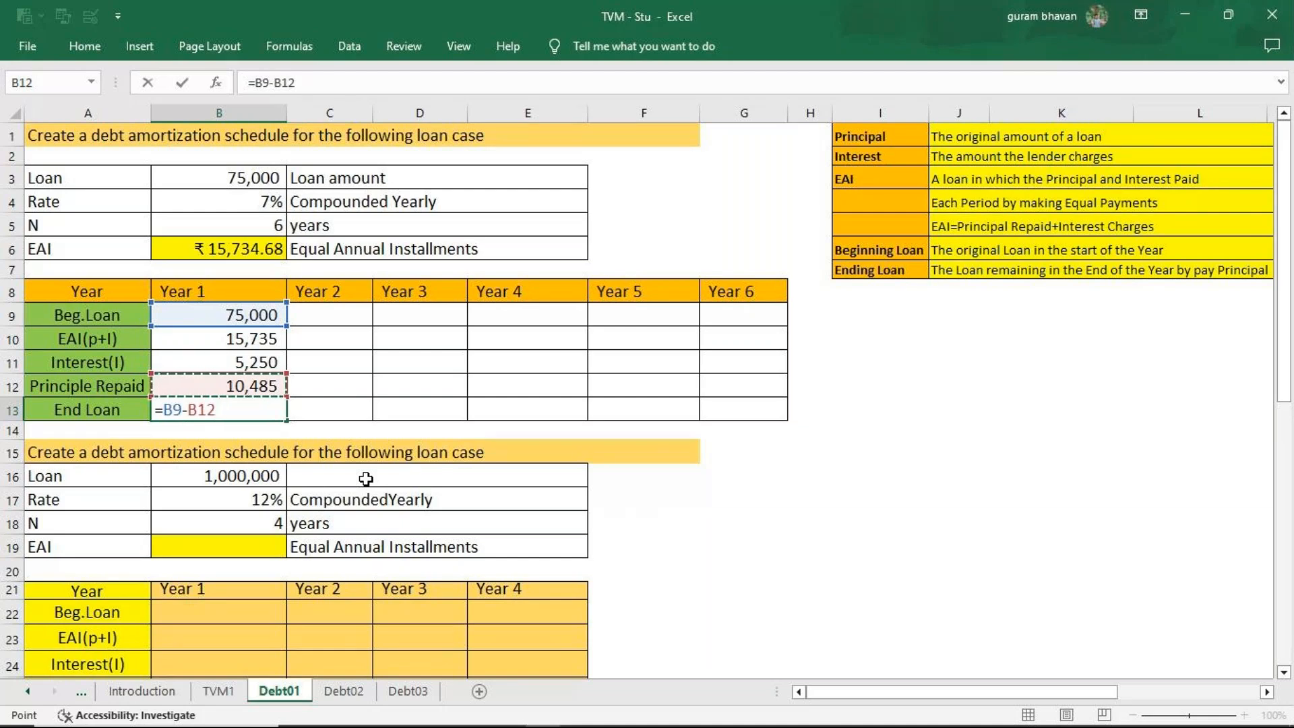
key("Return")
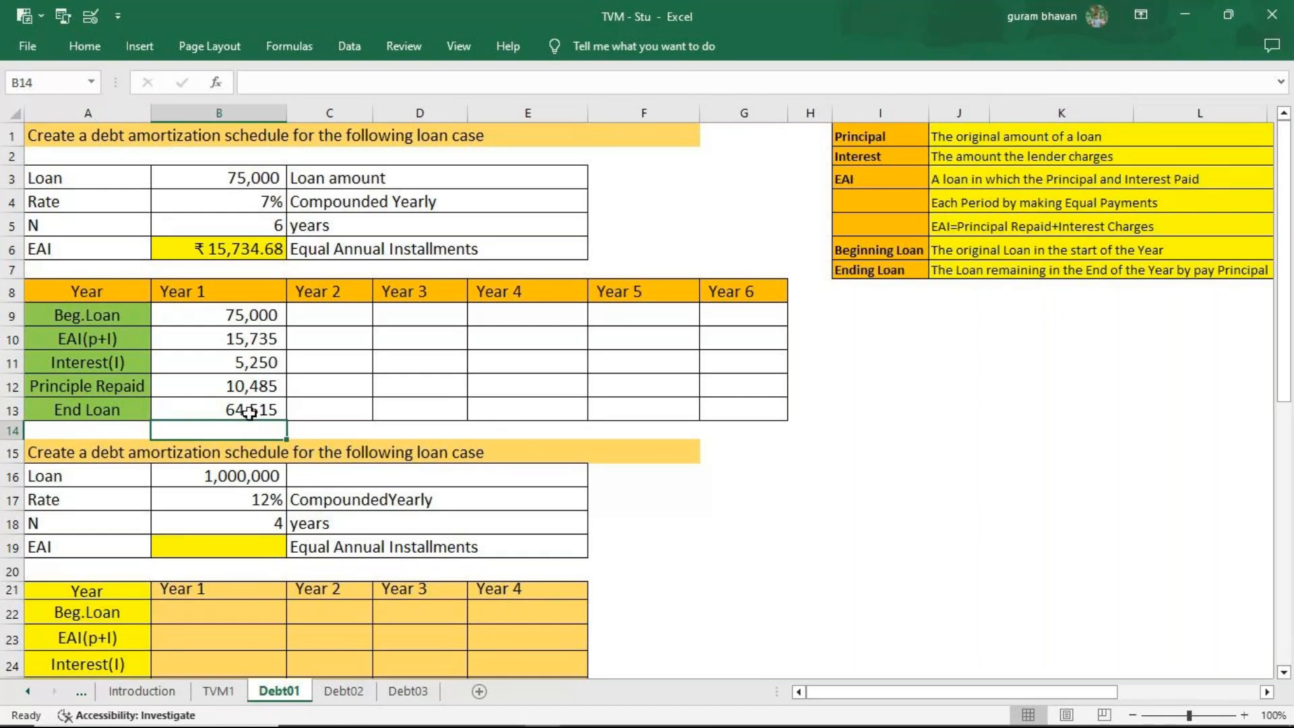
Link the Year 2 beginning loan in C9 to the Year 1 end loan with =B13, and fill it across through Year 6.
left_click(336, 322)
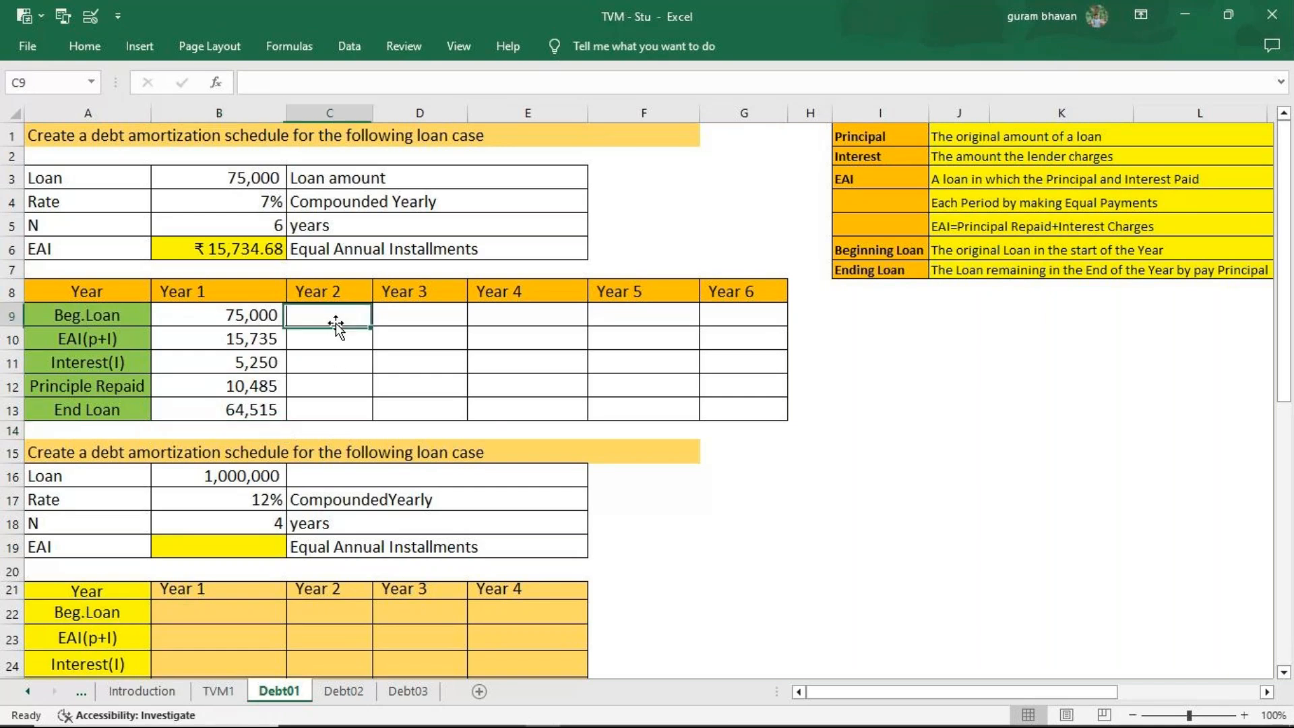
type("=")
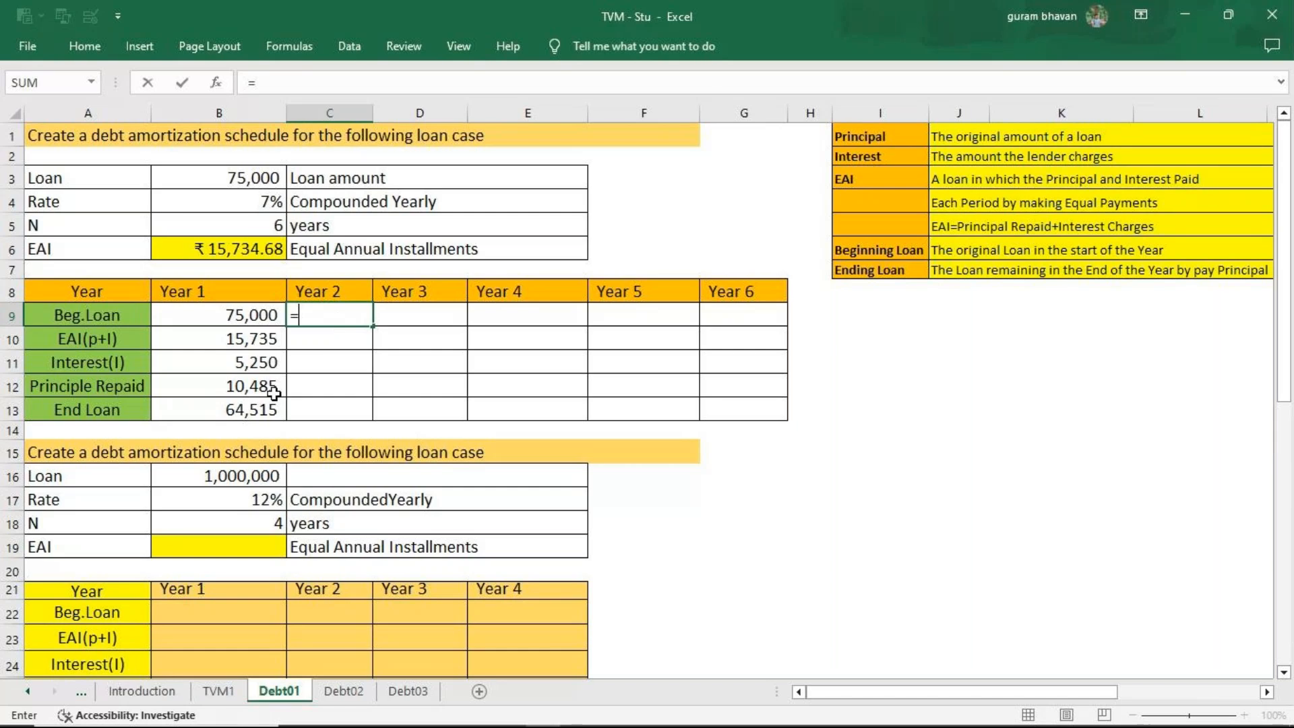
left_click(259, 413)
key("Return")
left_click(365, 317)
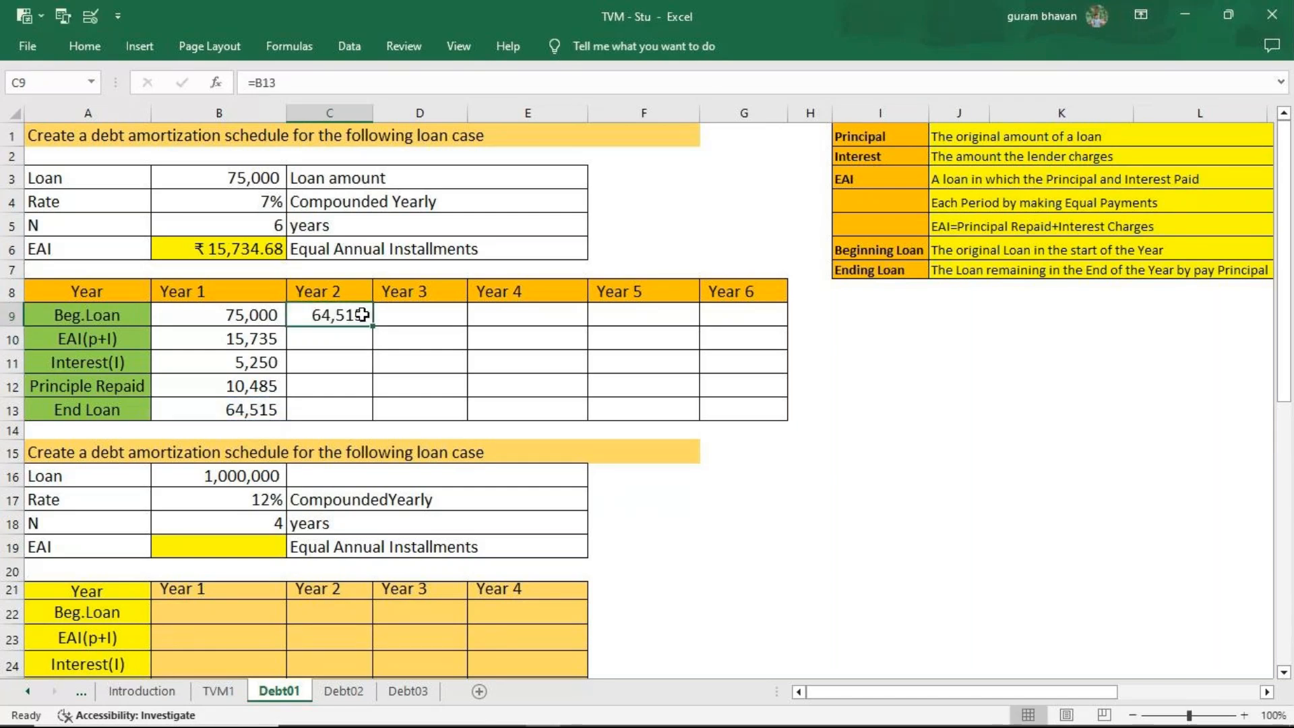
left_click_drag(373, 326, 762, 321)
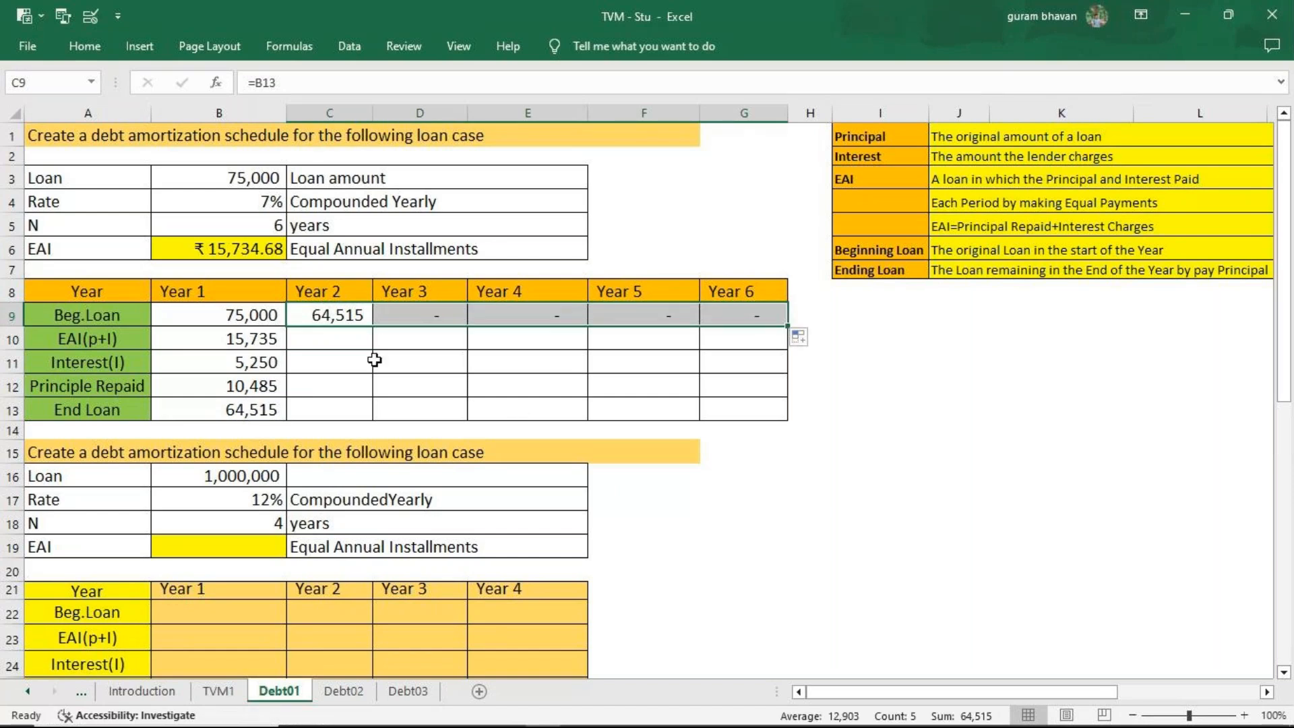
Carry the EAI into Year 2 in C10 with =B10, and fill it across through Year 6.
left_click(345, 344)
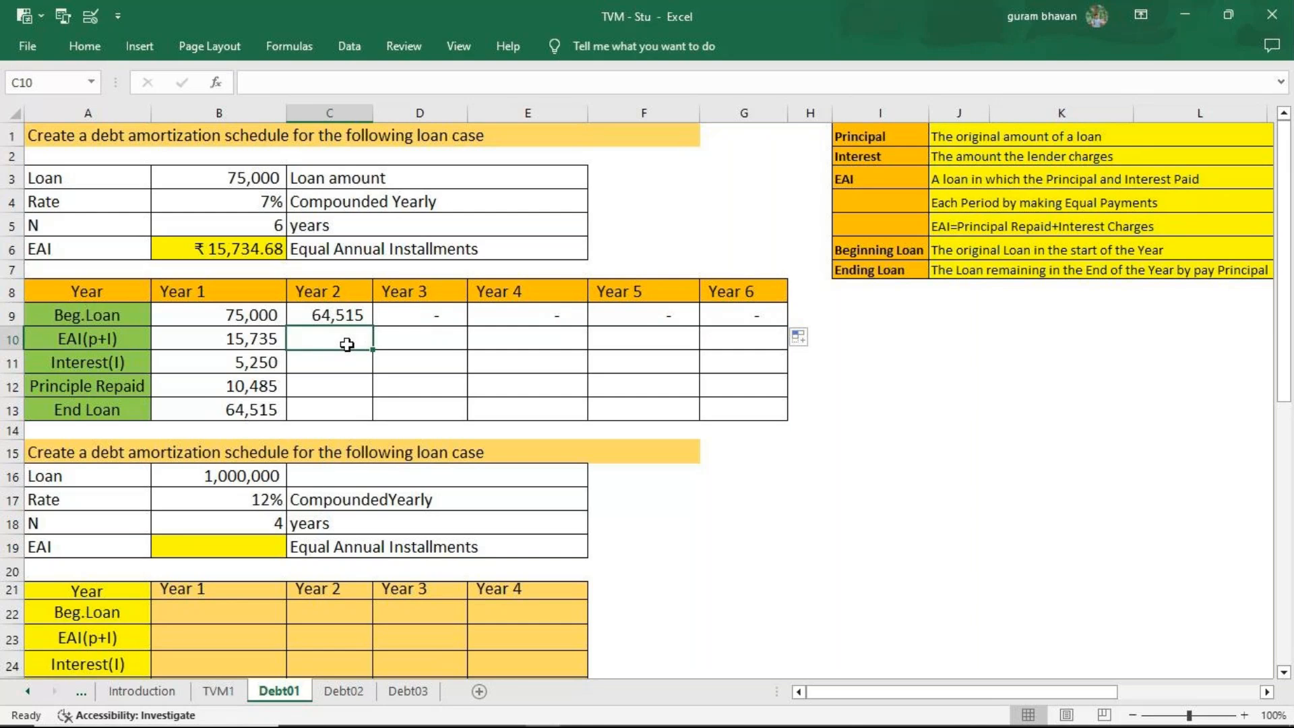
type("=")
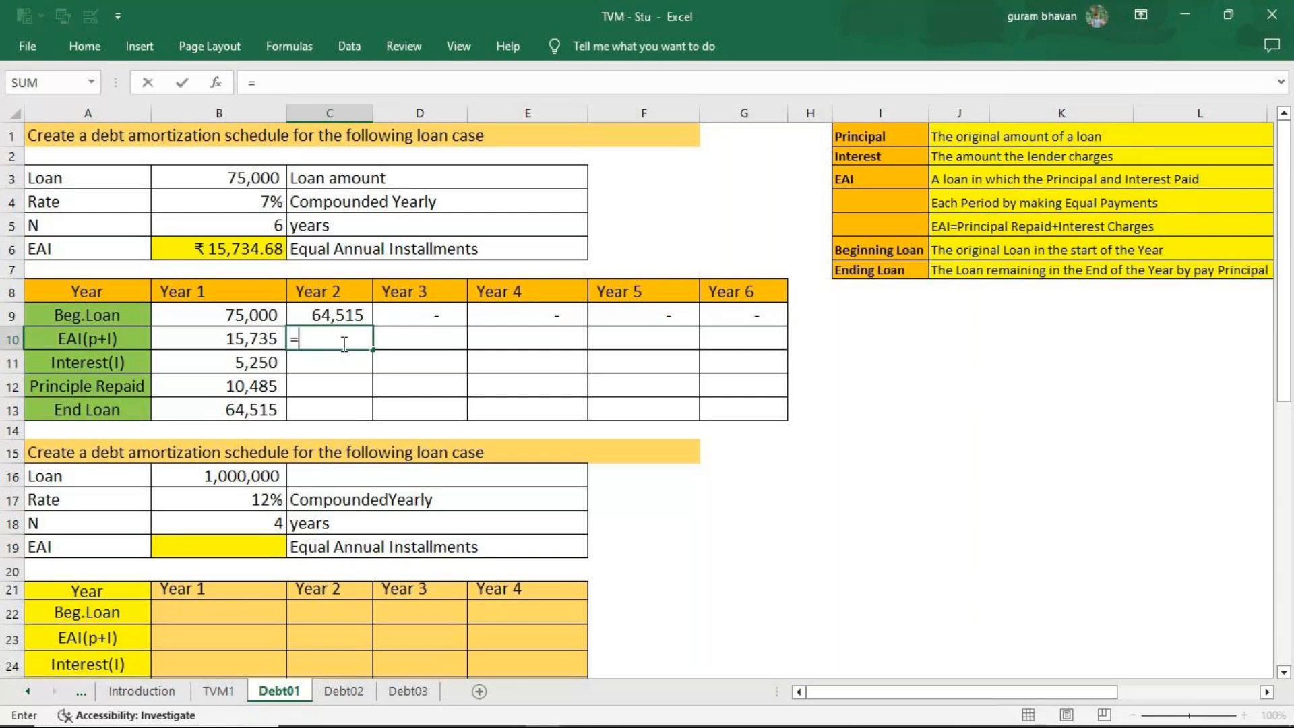
left_click(269, 339)
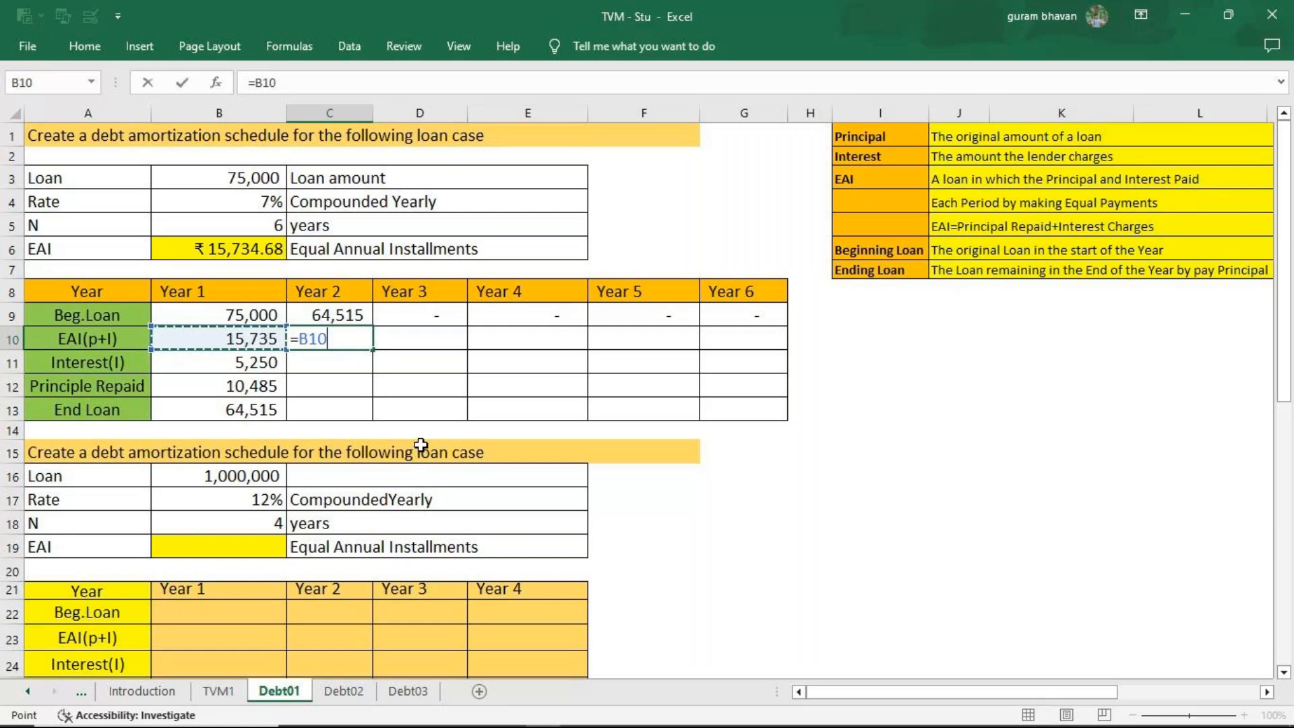
key("ctrl+Return")
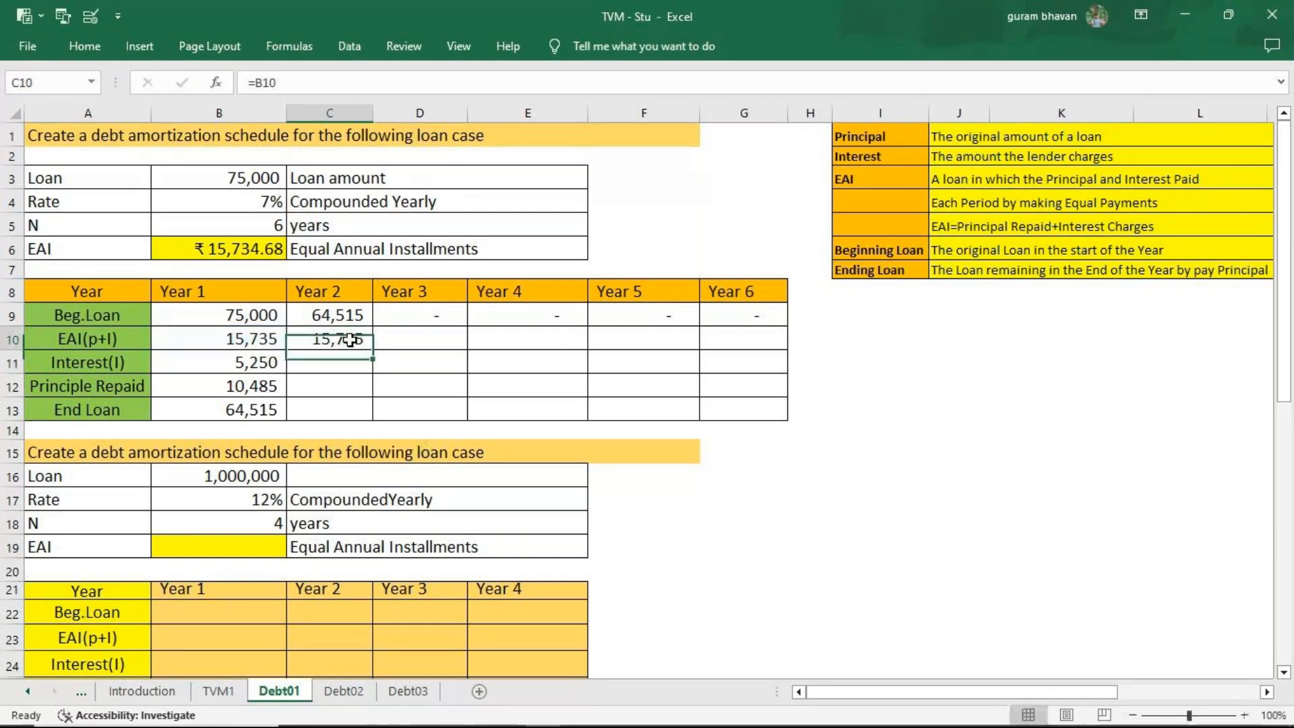
left_click_drag(372, 349, 708, 387)
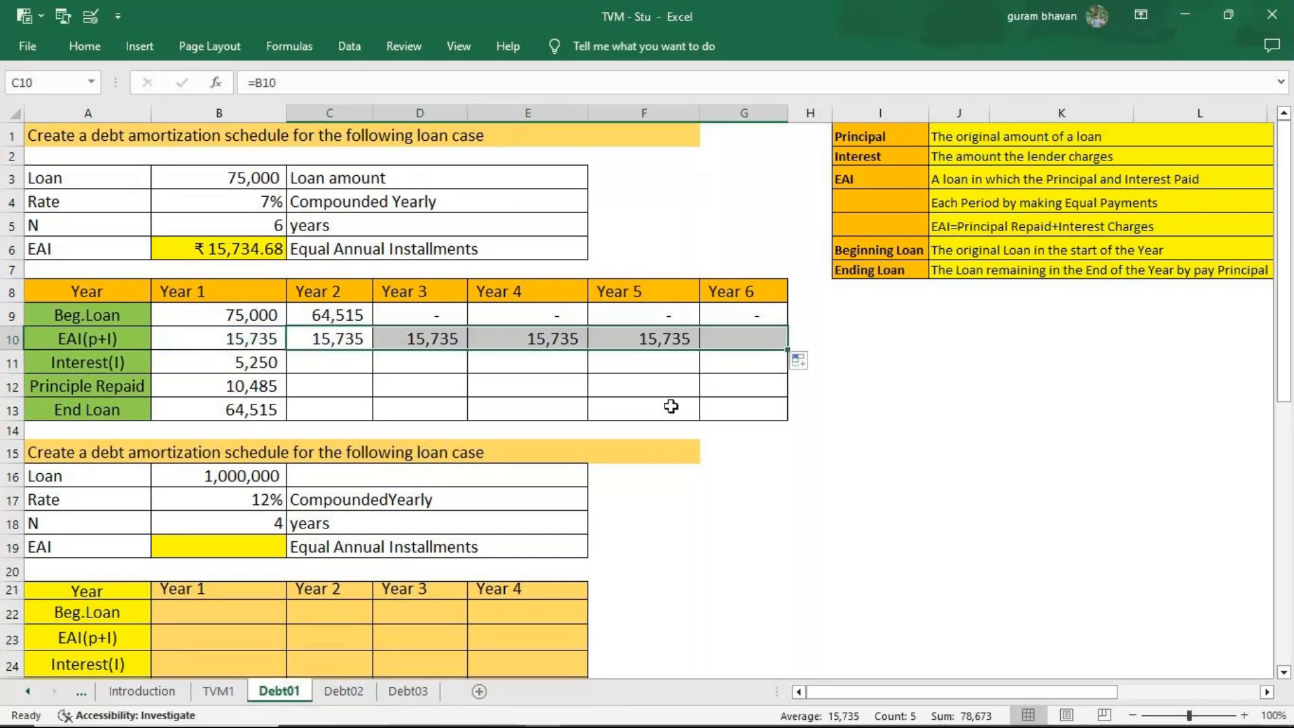
Calculate the Year 2 interest in C11 with =C9*7%, and fill it across through Year 6.
double_click(357, 365)
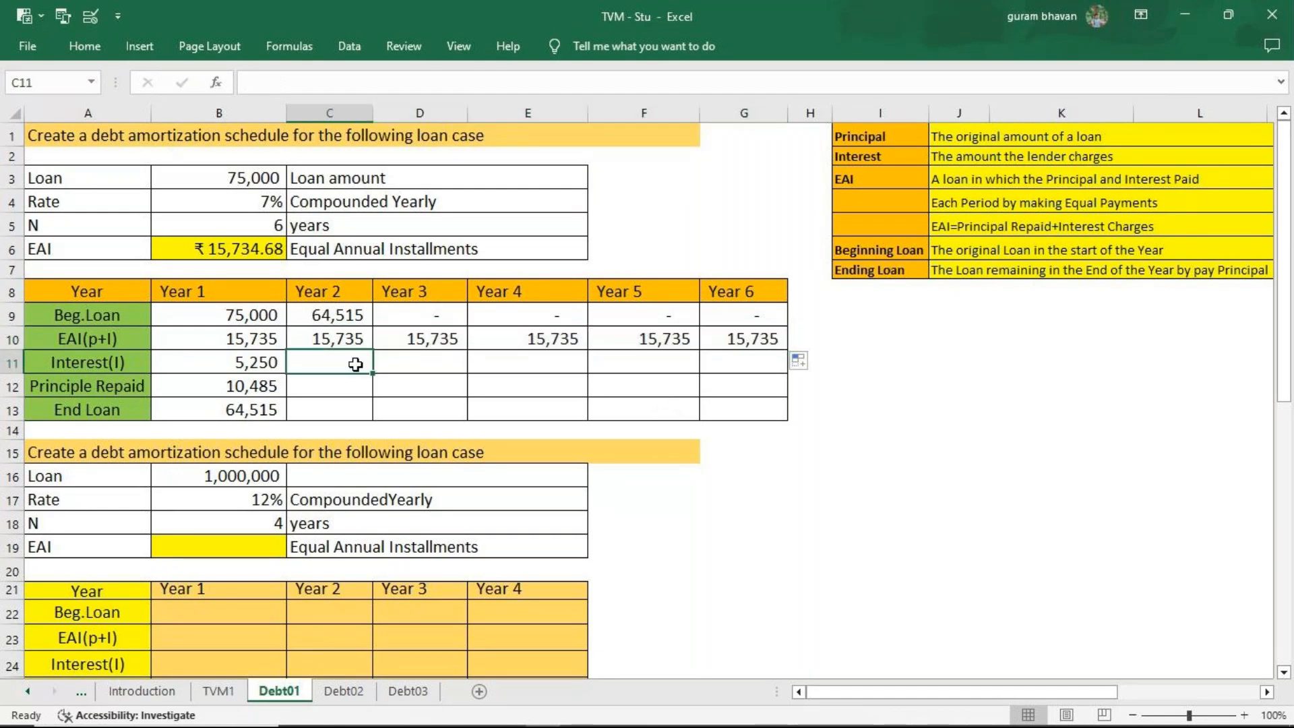
type("=")
left_click(336, 314)
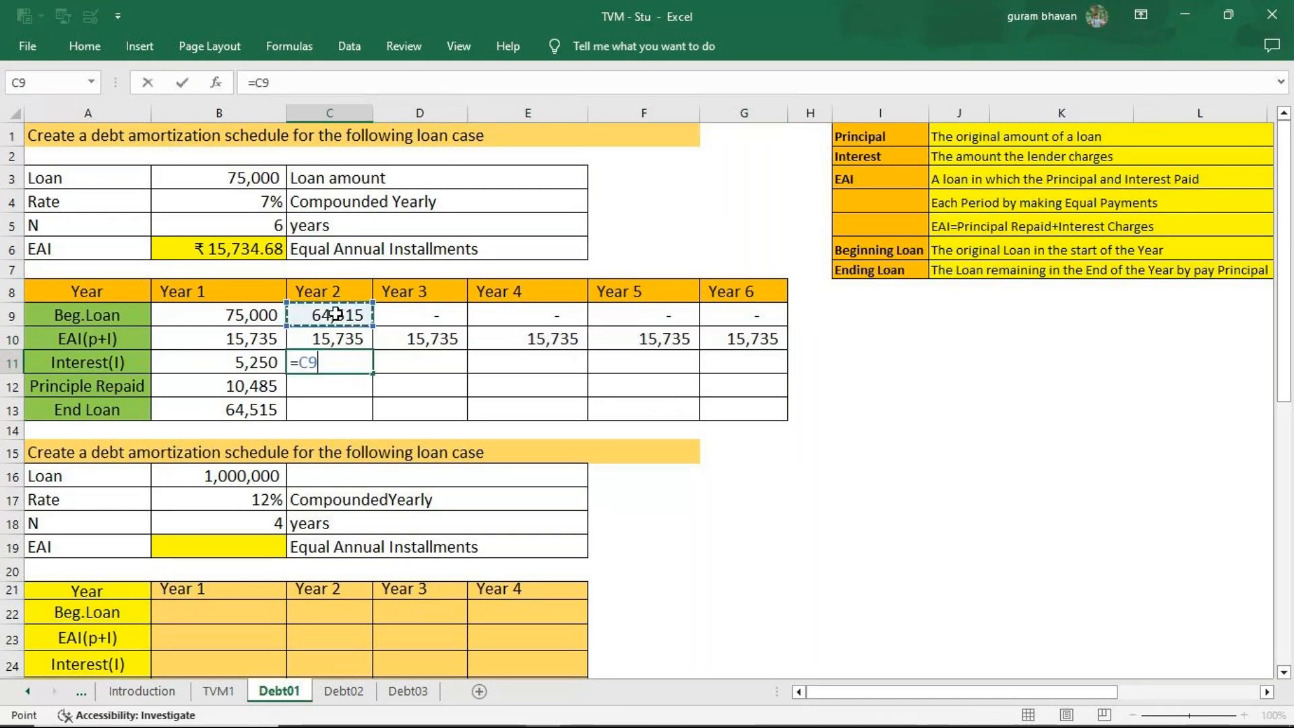
type("*")
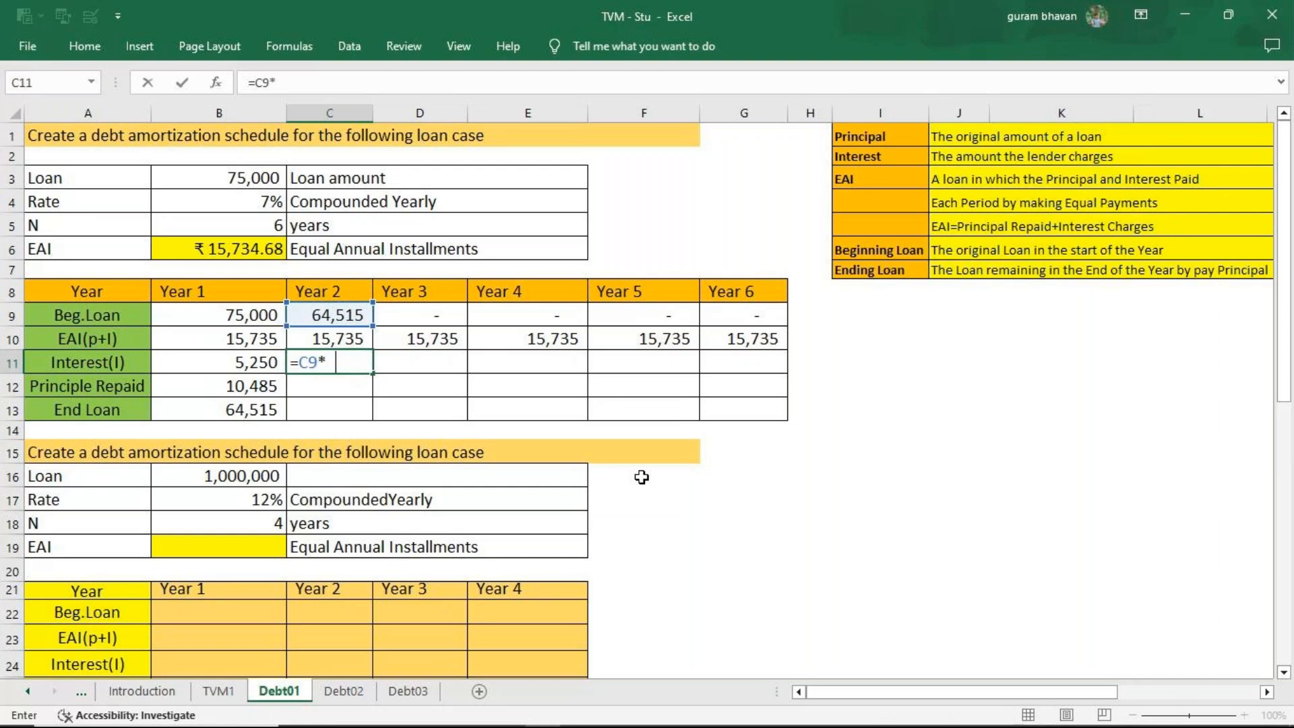
type("7&")
key("BackSpace")
type("%")
key("Return")
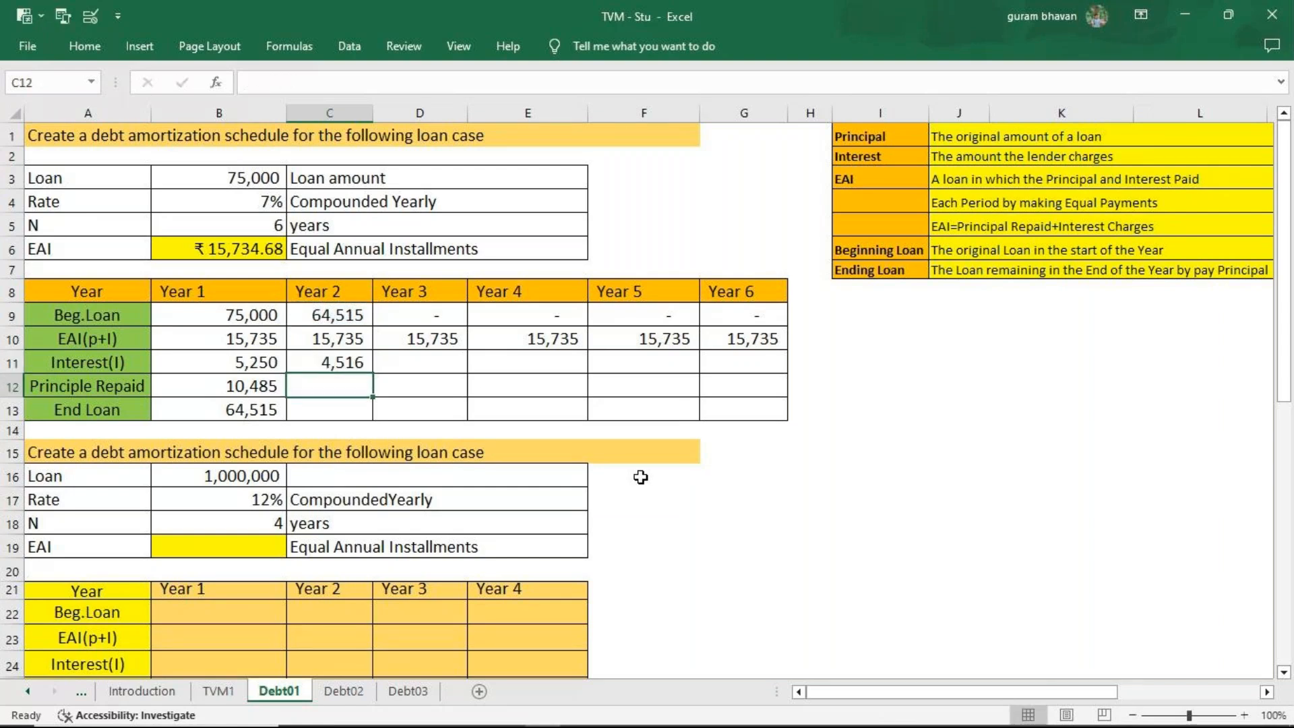
left_click(358, 364)
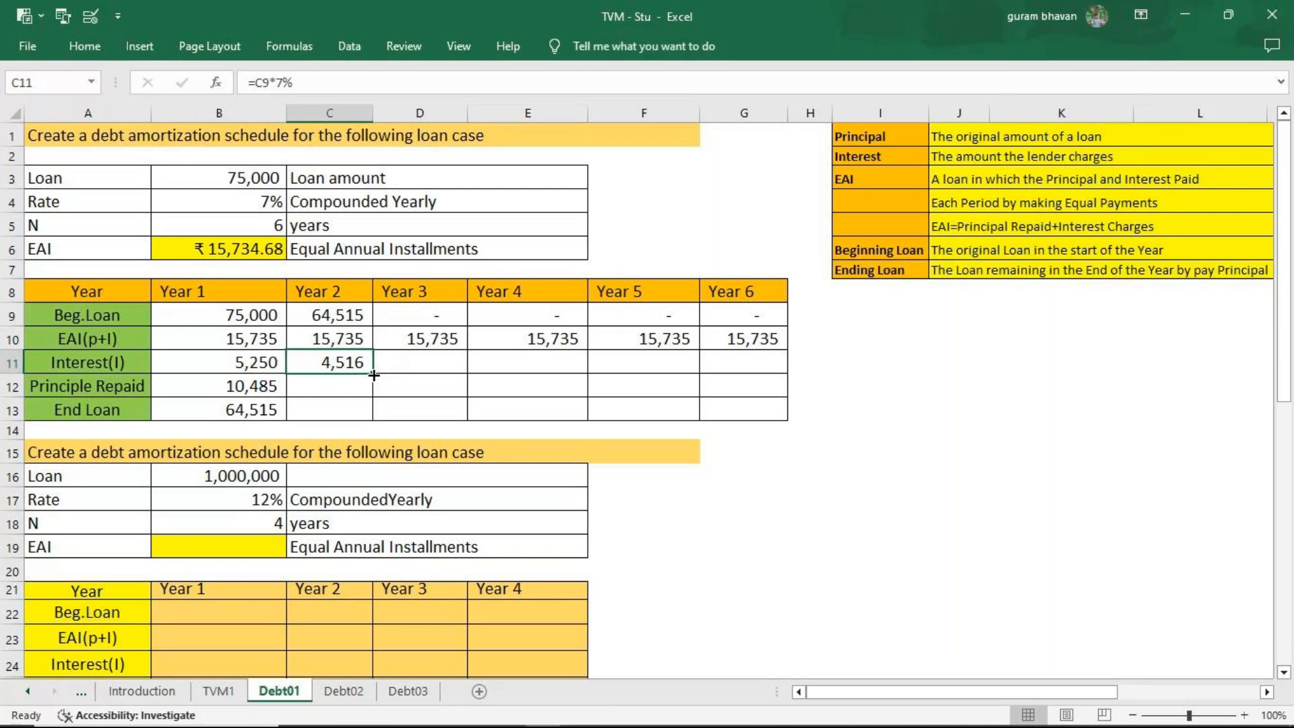
left_click_drag(374, 376, 752, 364)
Calculate the Year 2 principal repaid in C12 with =C10-C11, and fill it across through Year 6.
left_click(338, 382)
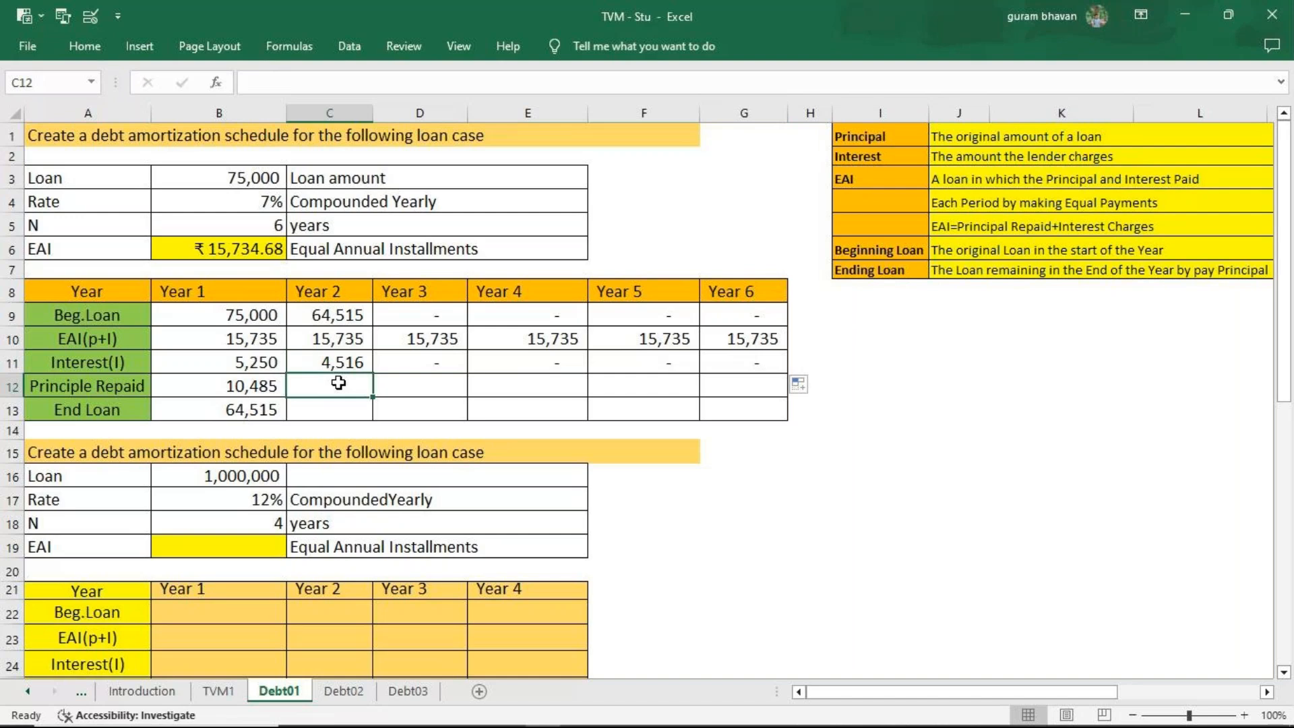
type("=")
left_click(329, 342)
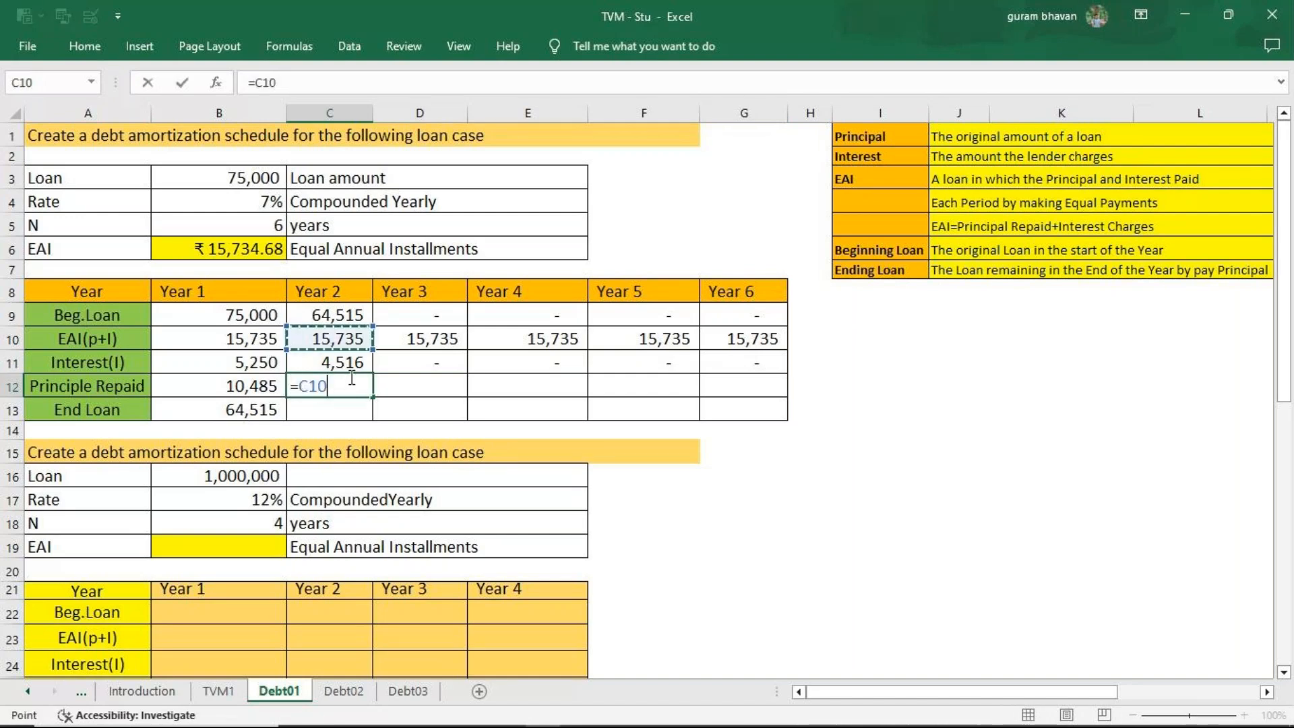
type("-")
key("Up")
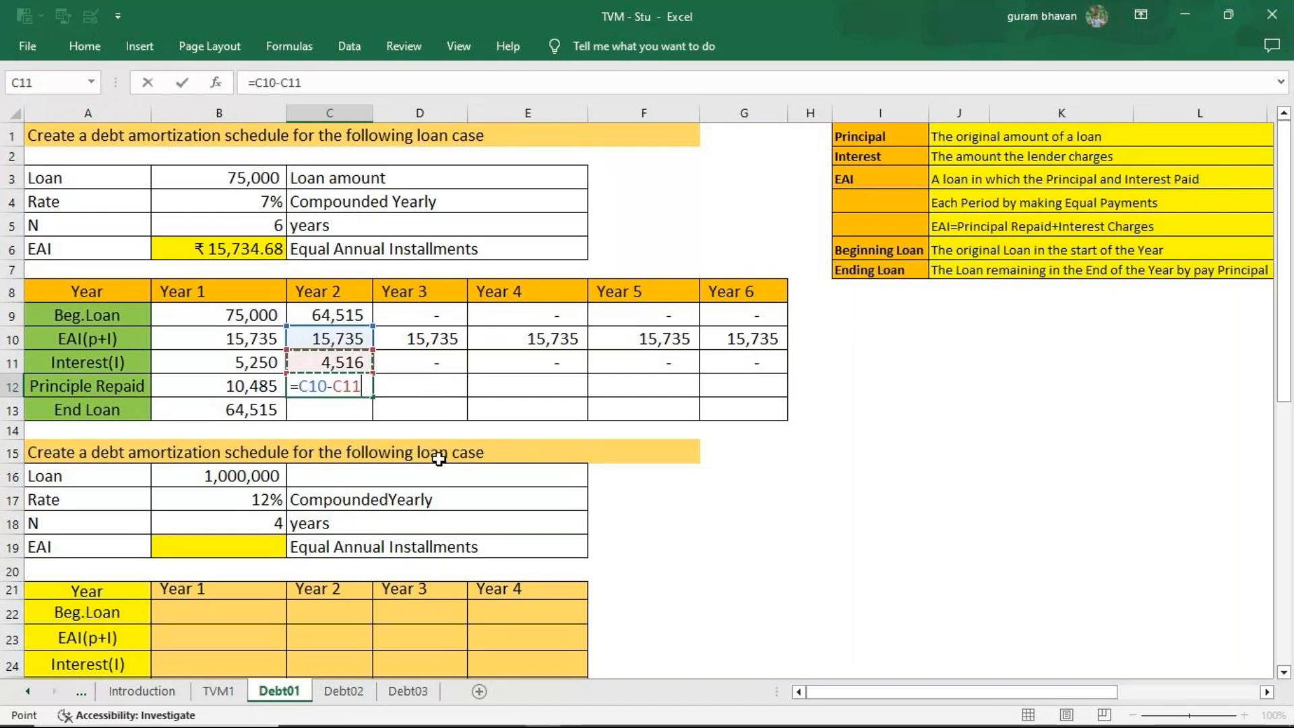
key("Return")
left_click(334, 386)
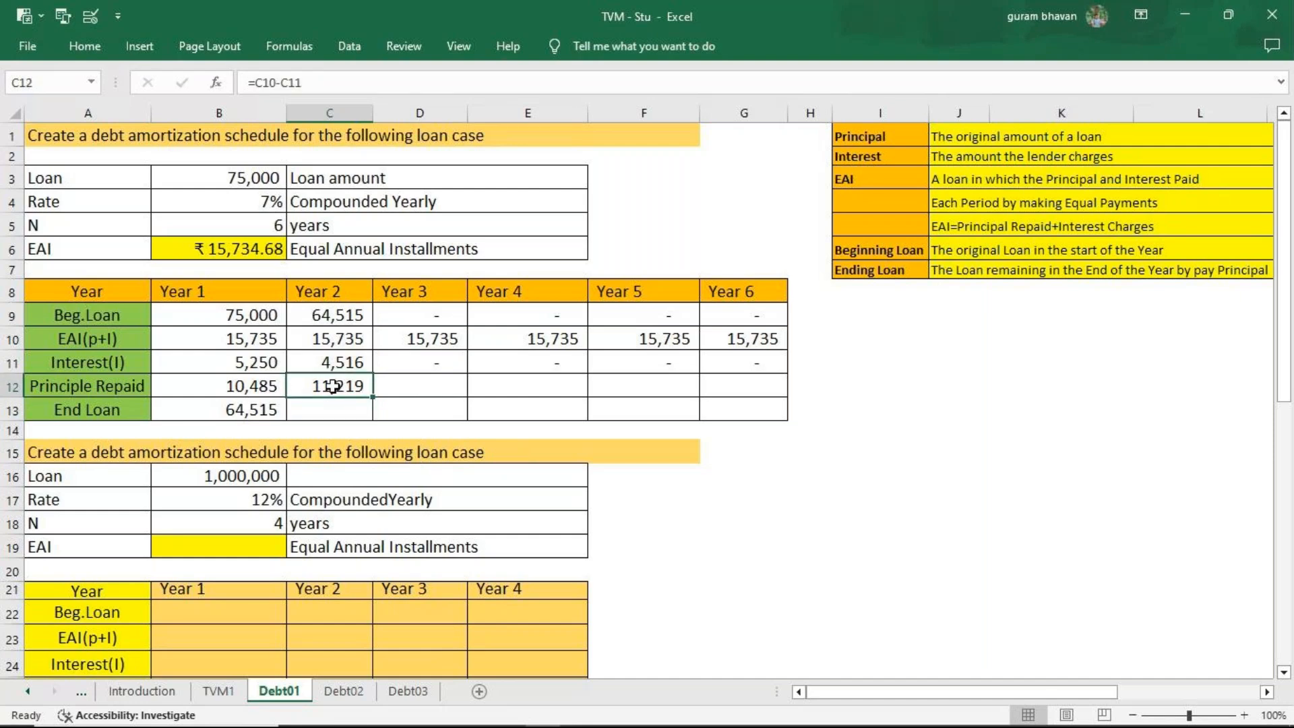
left_click_drag(372, 397, 745, 407)
Calculate the Year 2 end loan in C13 with =C9-C12, and fill it across through Year 6.
left_click(354, 411)
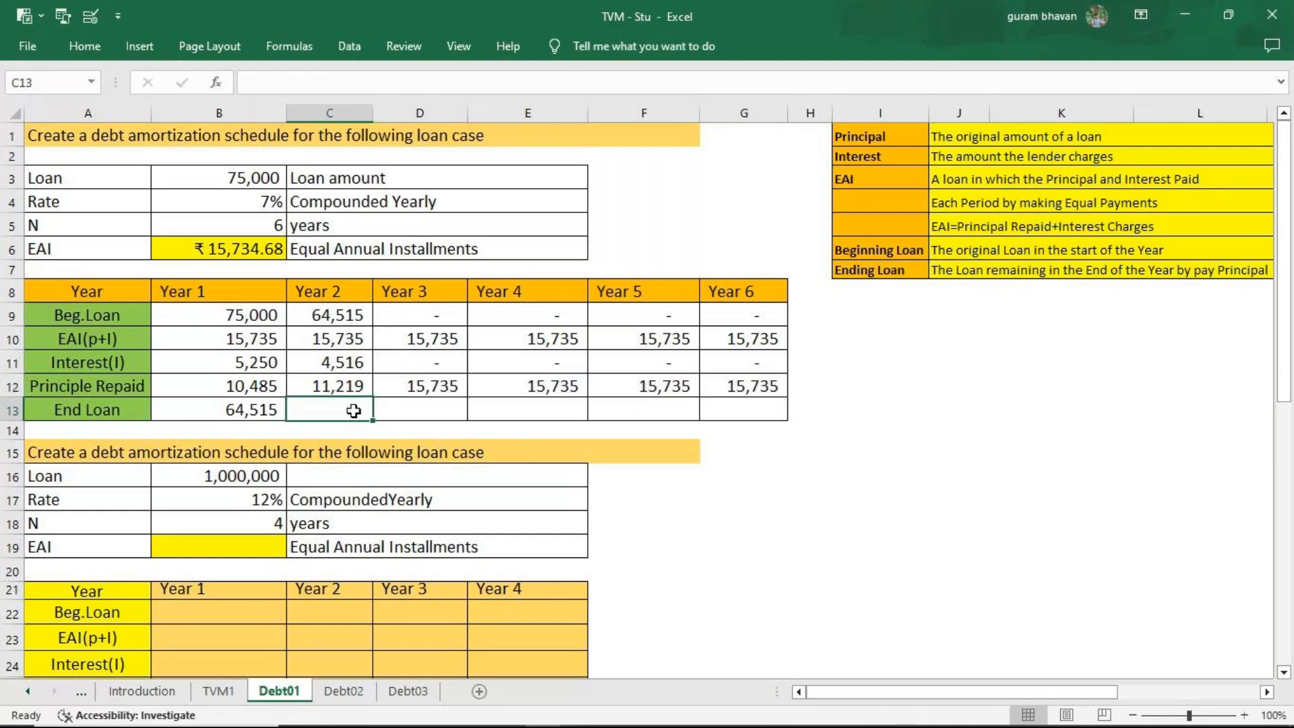
type("=")
left_click(325, 318)
type("-")
left_click(326, 381)
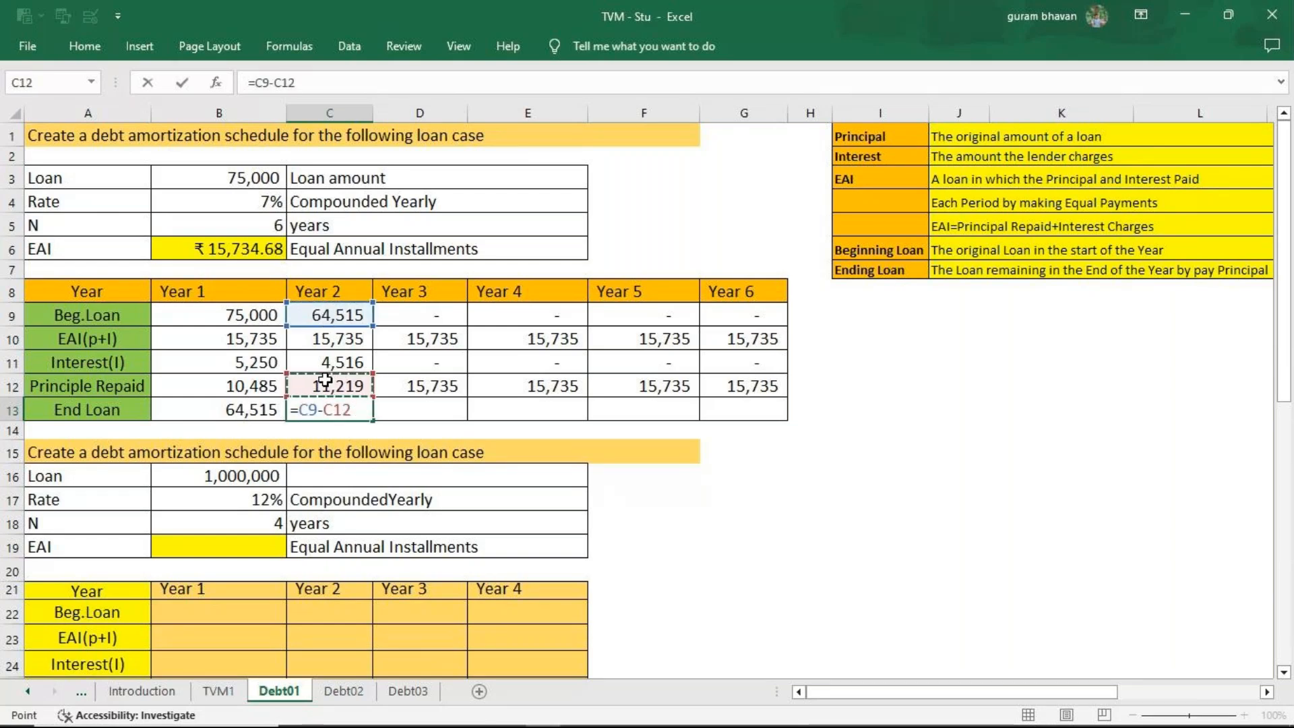
key("Return")
left_click(341, 418)
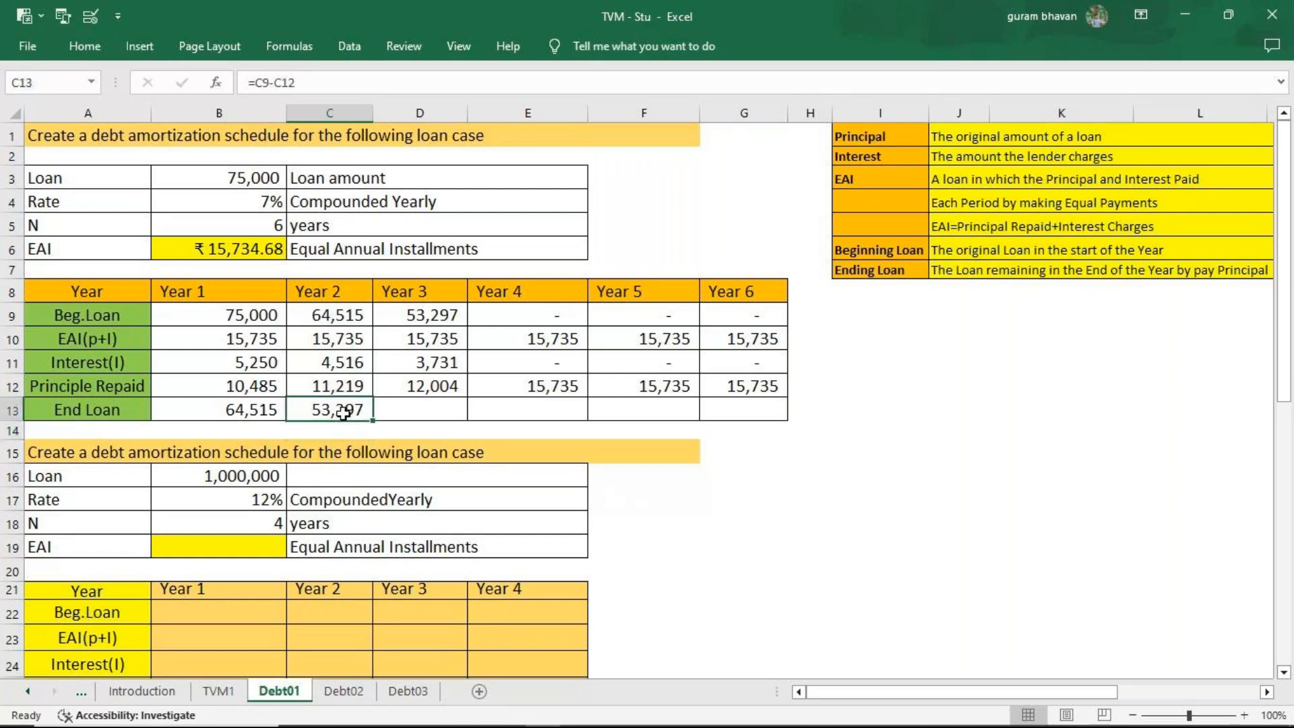
left_click_drag(372, 420, 758, 419)
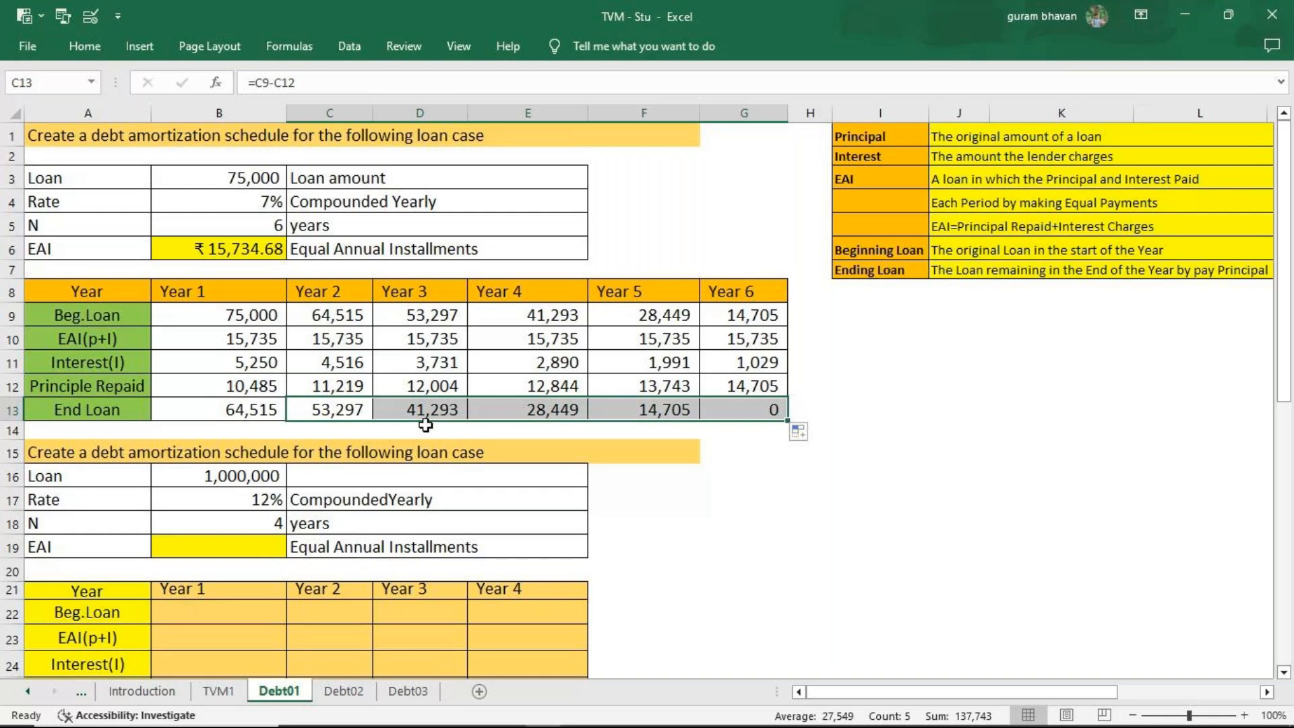
Review the beginning loan formulas for Year 1 in B9 and Year 2 in C9.
left_click(226, 317)
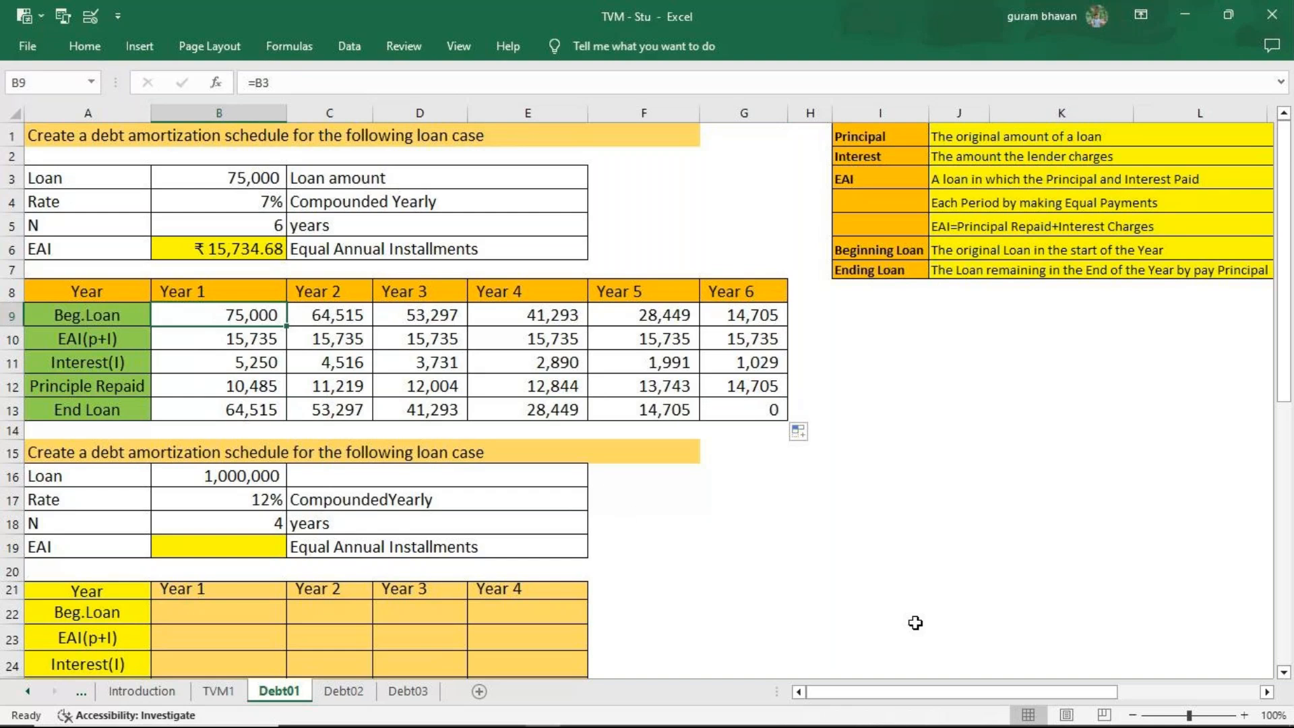
key("F2")
key("Return")
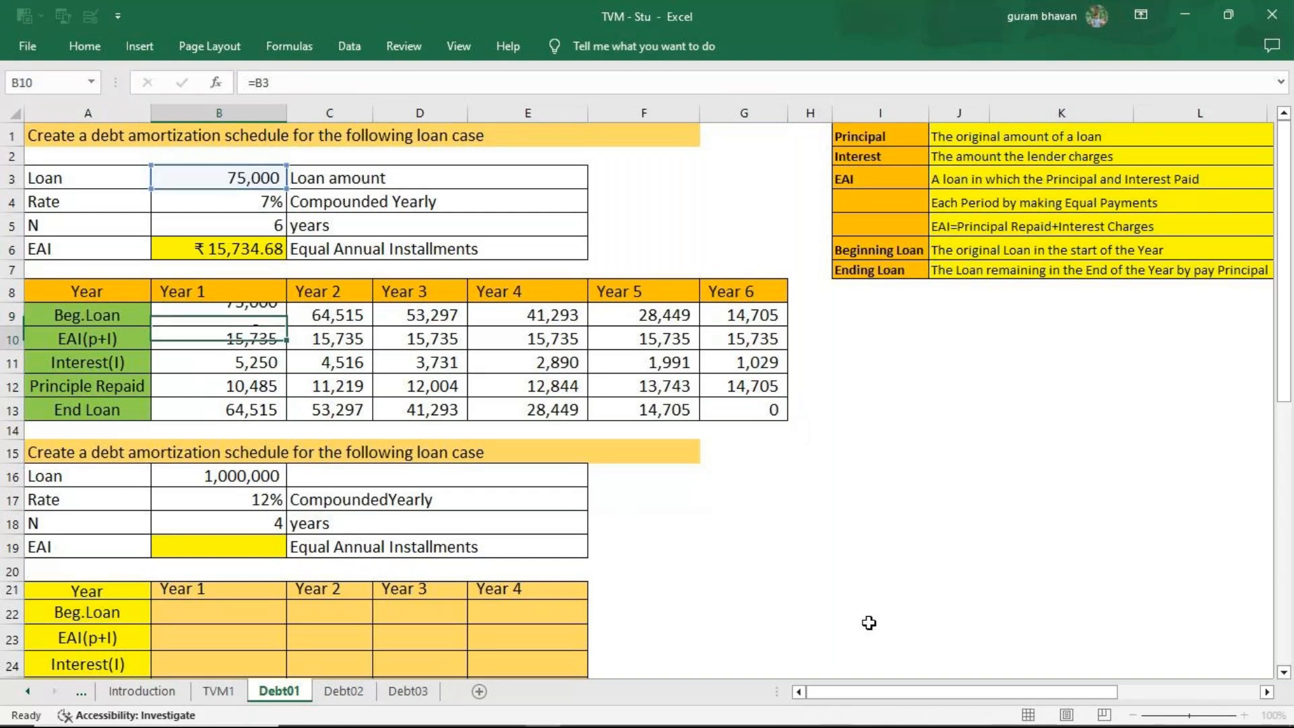
left_click(321, 315)
key("F2")
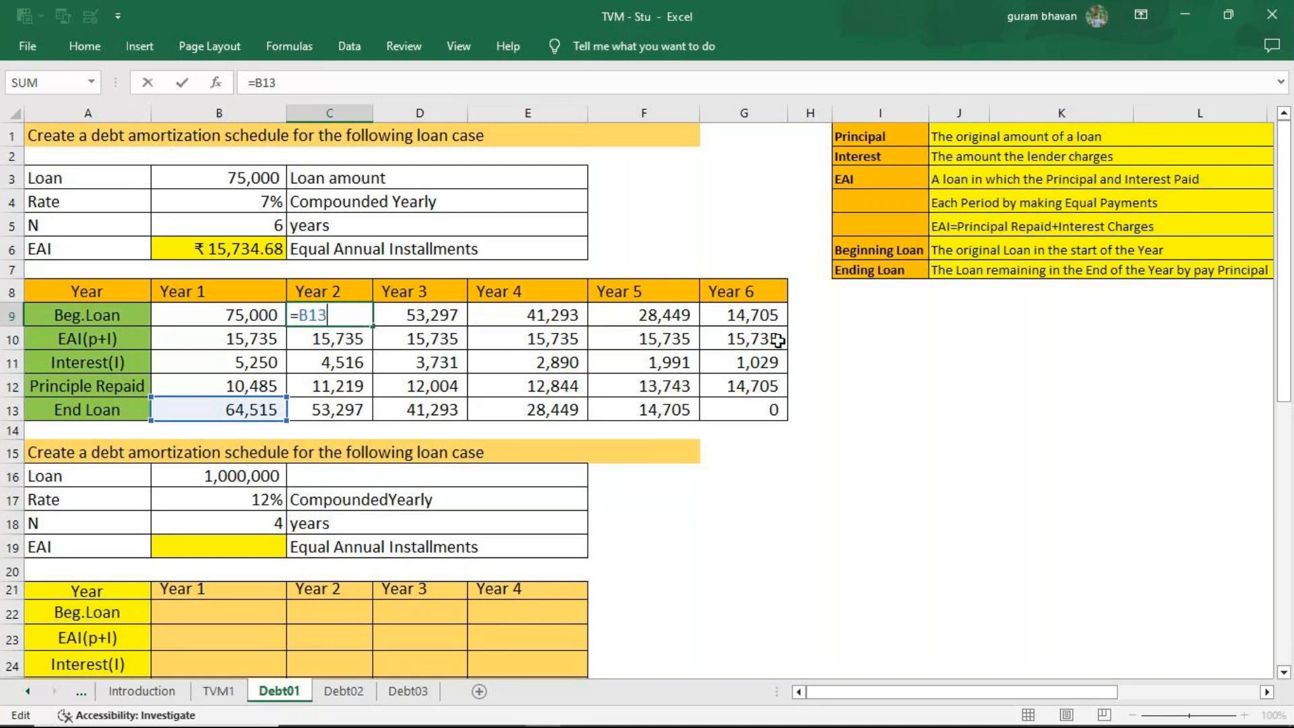
key("Return")
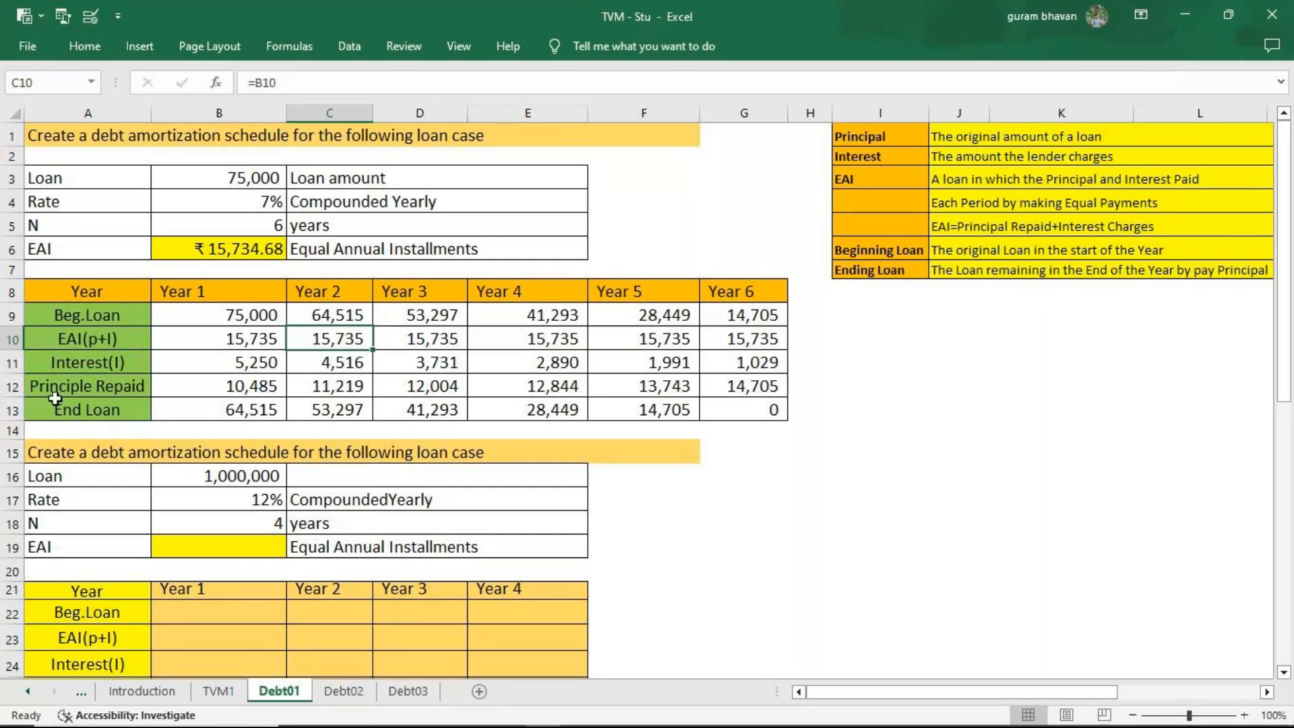
Clear the Year 1 interest in B11 and re-enter it as =B9*7%.
left_click(263, 369)
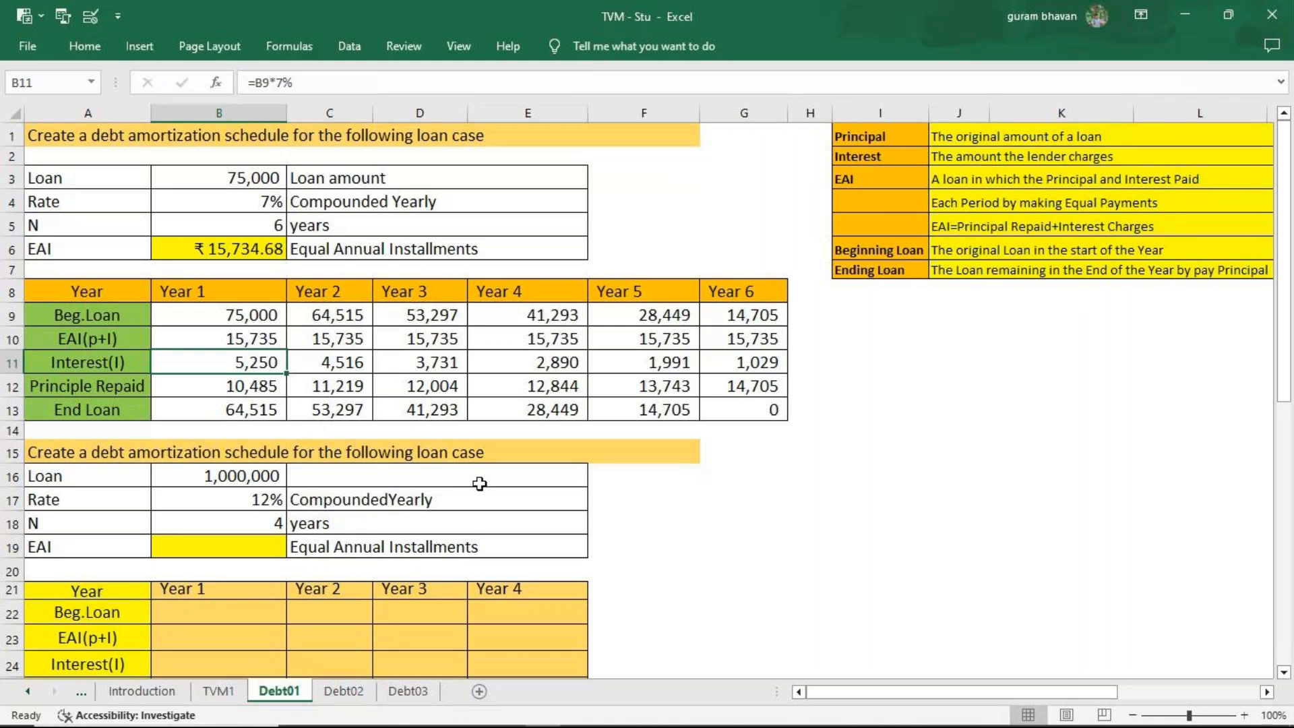
key("Delete")
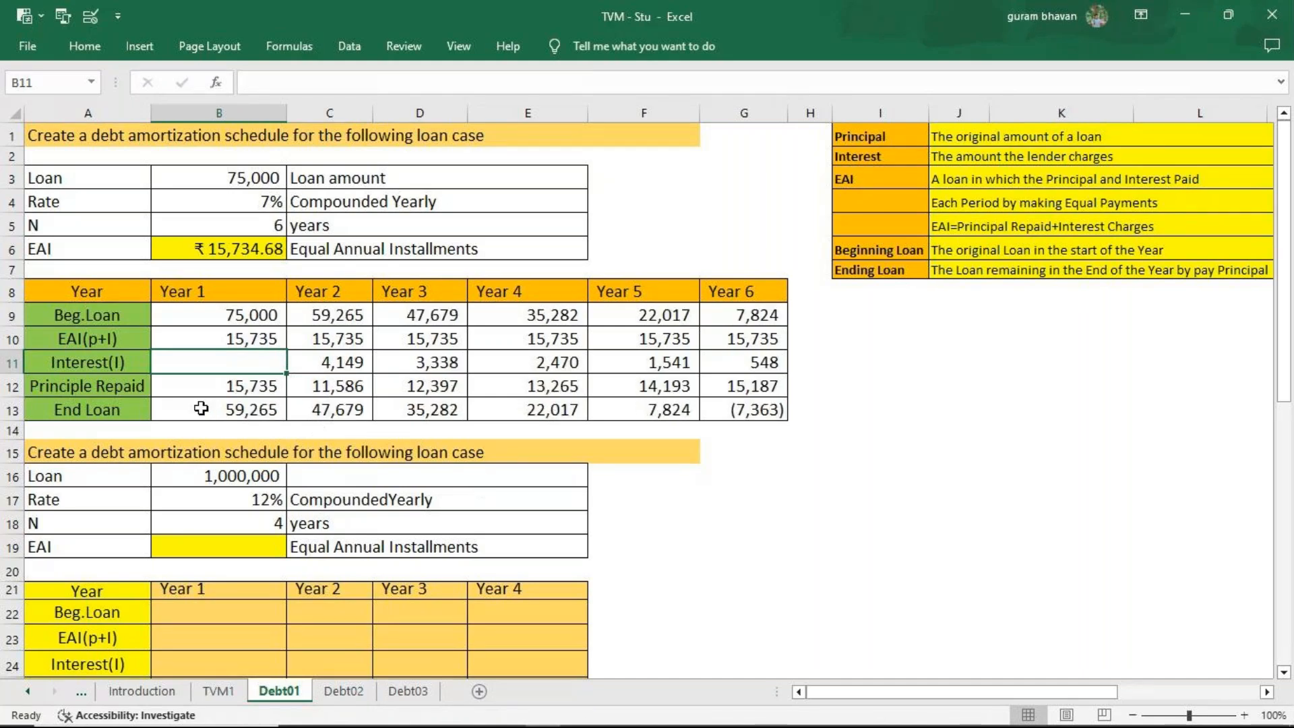
type("=")
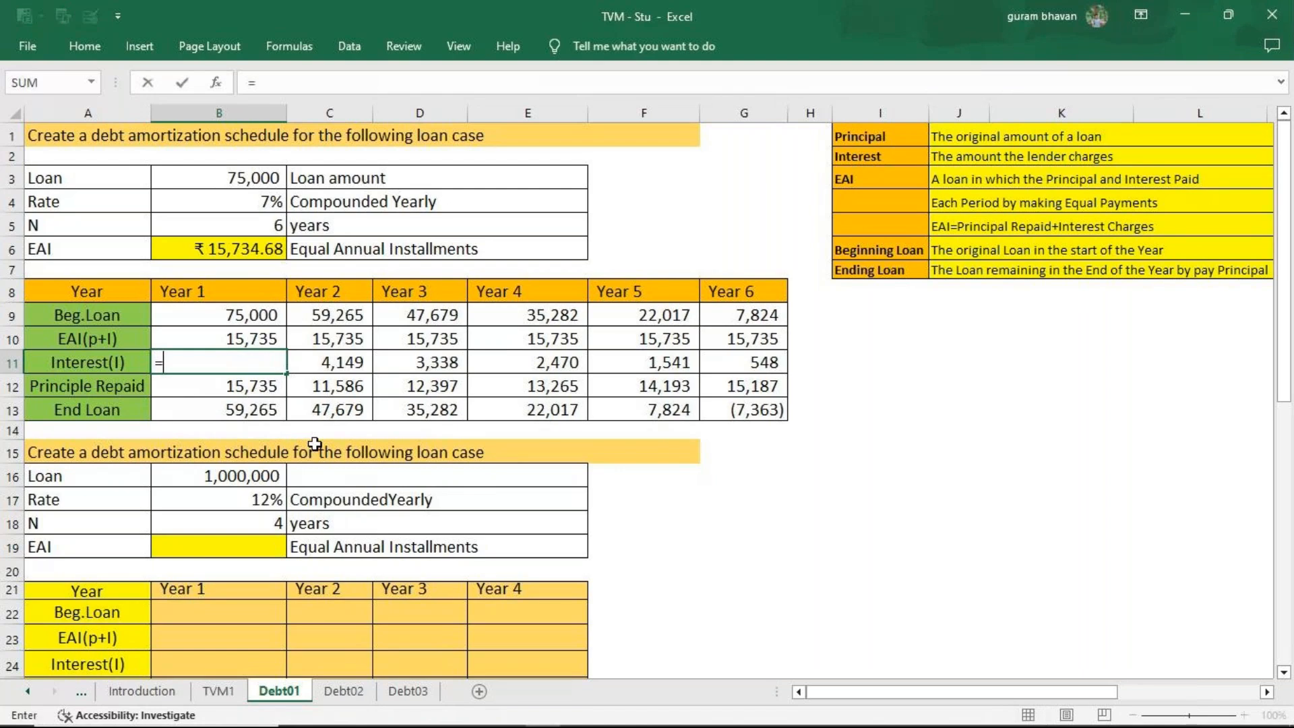
left_click(231, 319)
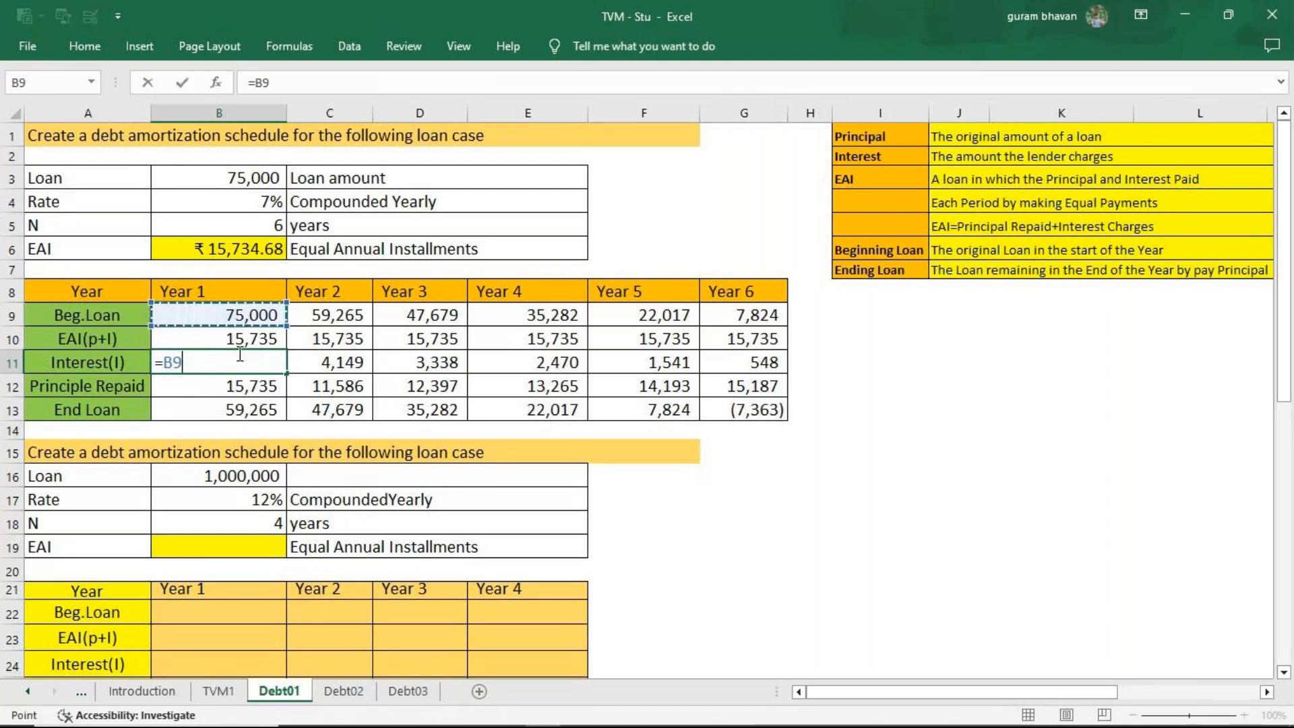
type("*")
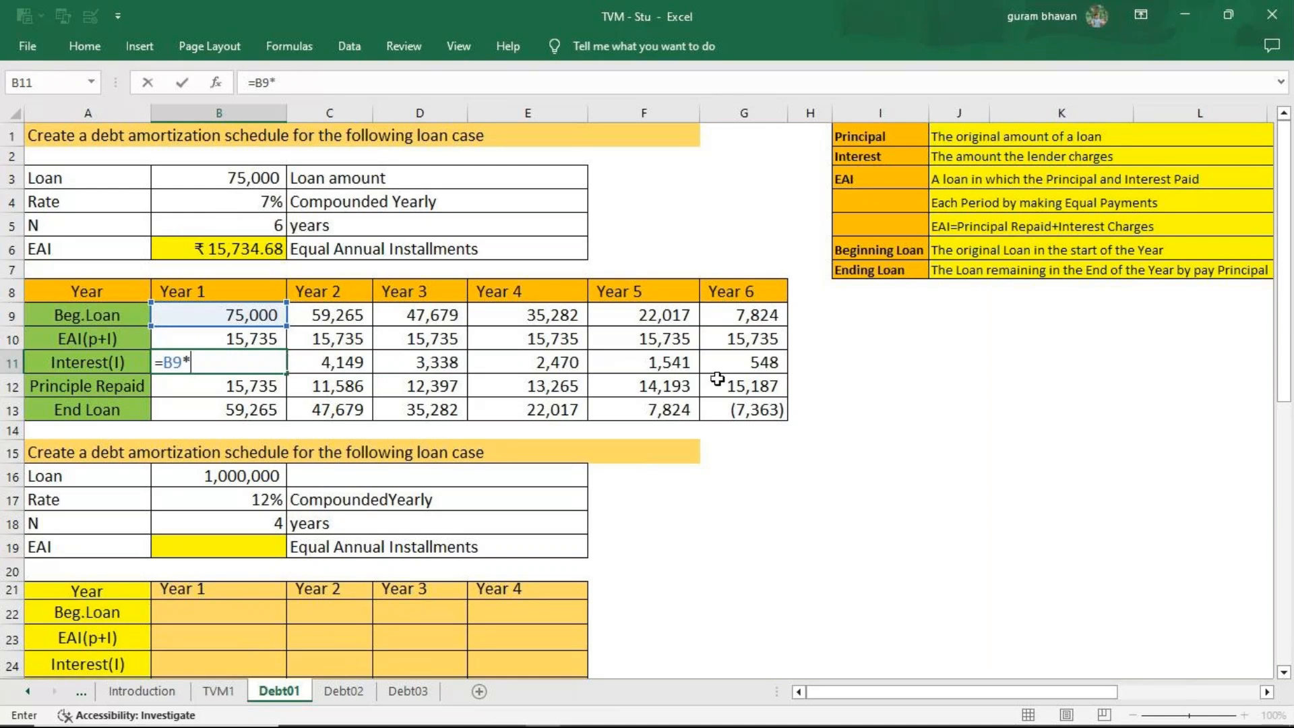
type("7%")
key("Return")
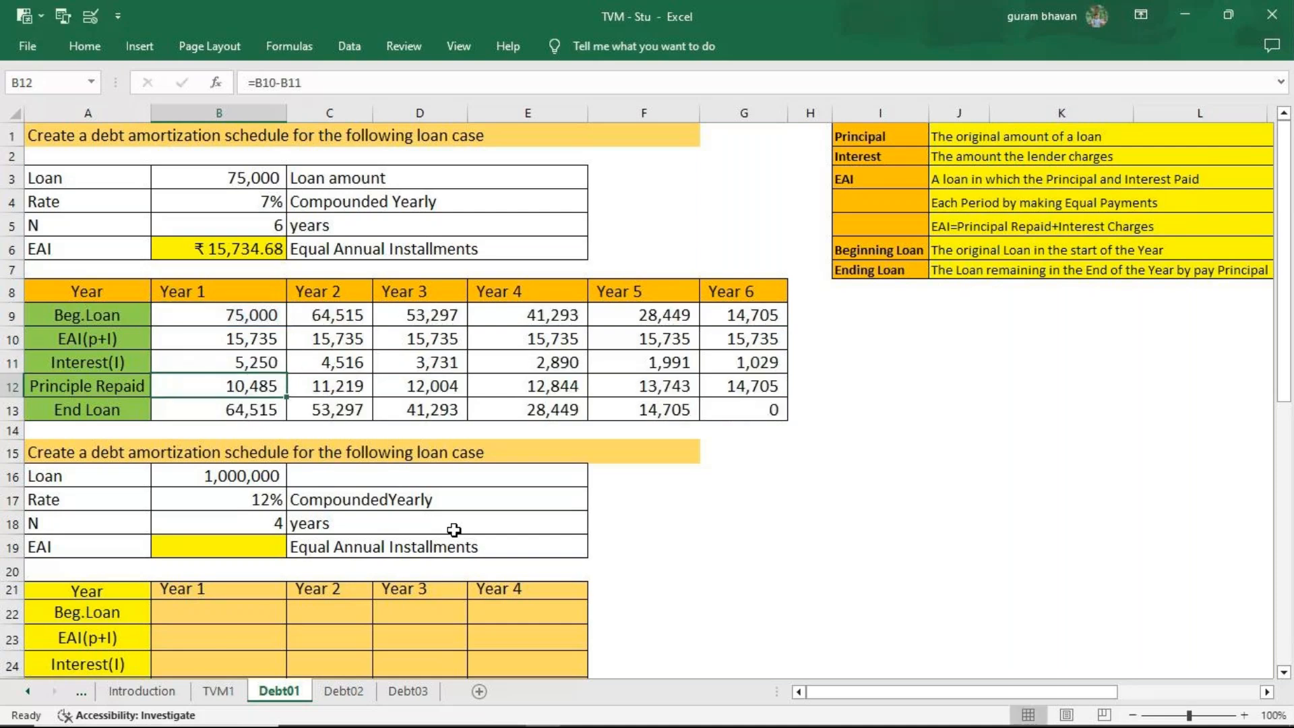
Clear the Year 2 interest in C11 and re-enter it as =C9*7%.
left_click(344, 366)
key("Delete")
type("=")
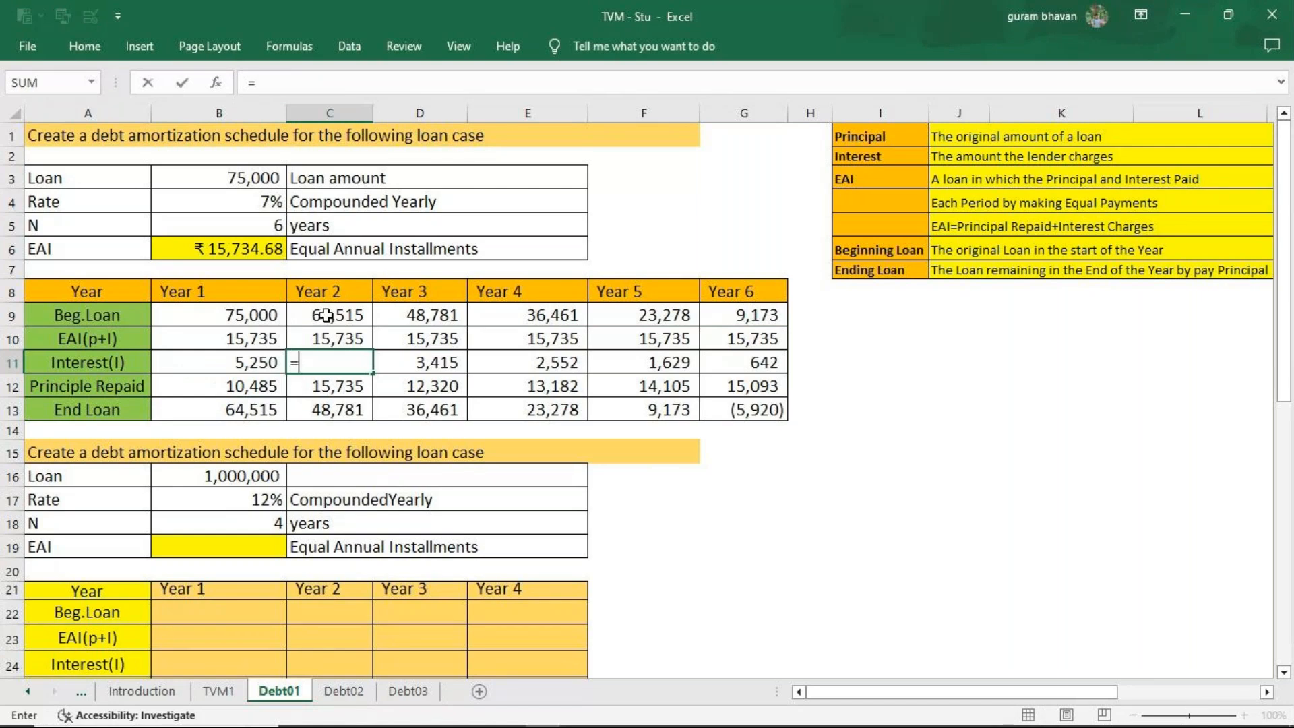
left_click(326, 314)
type("*")
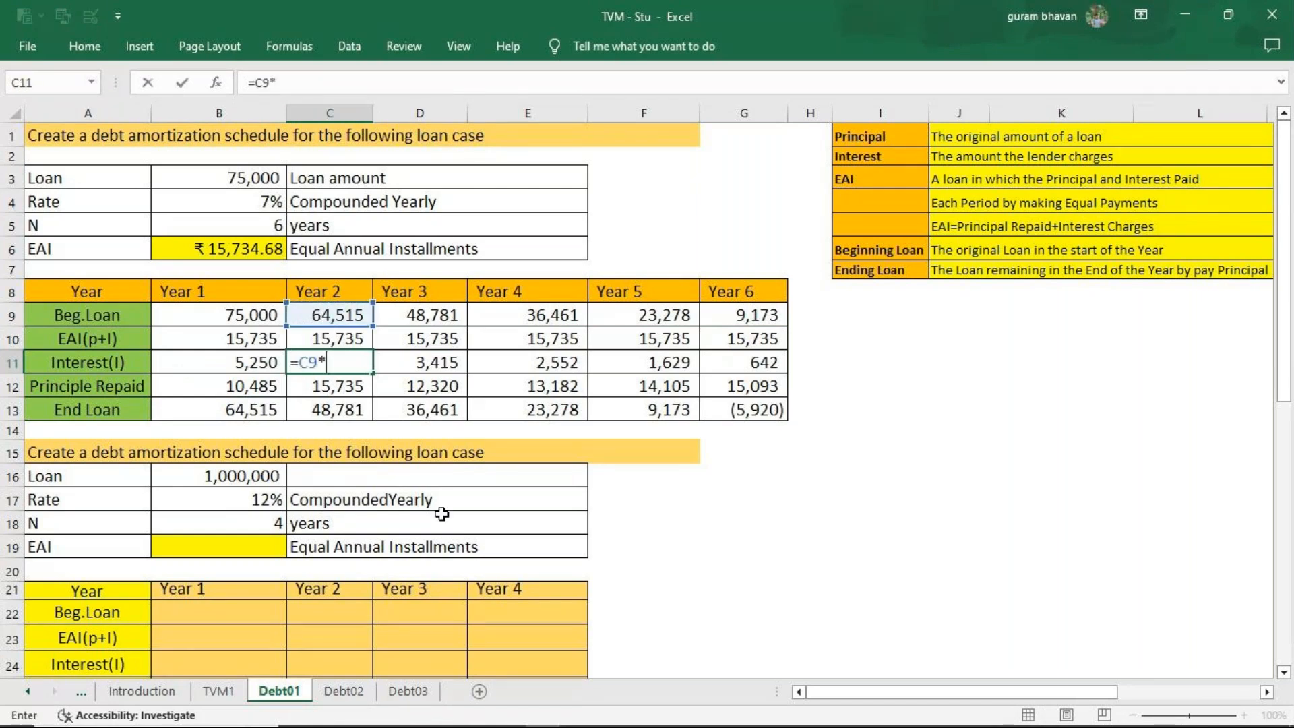
type("7 %")
key("Return")
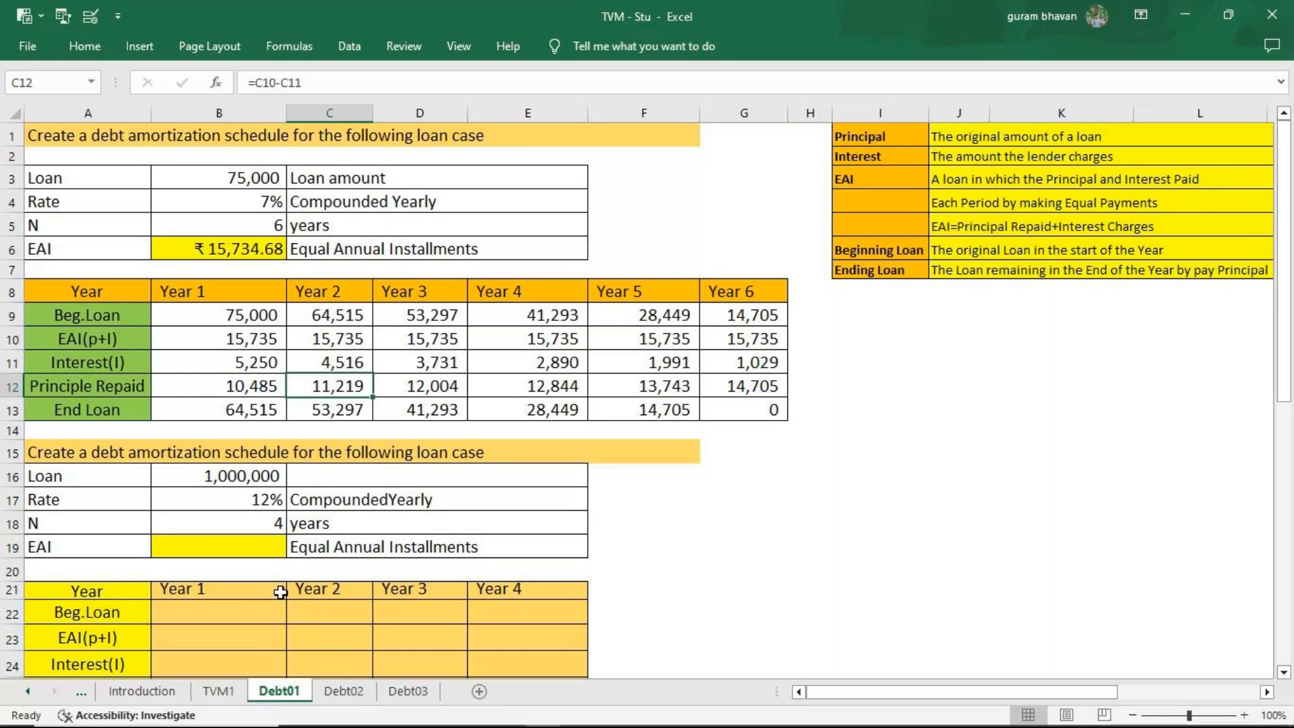
Review the PMT formula for the EAI in B6, and clear the Year 2 to Year 6 EAI cells C10:G10.
left_click(202, 248)
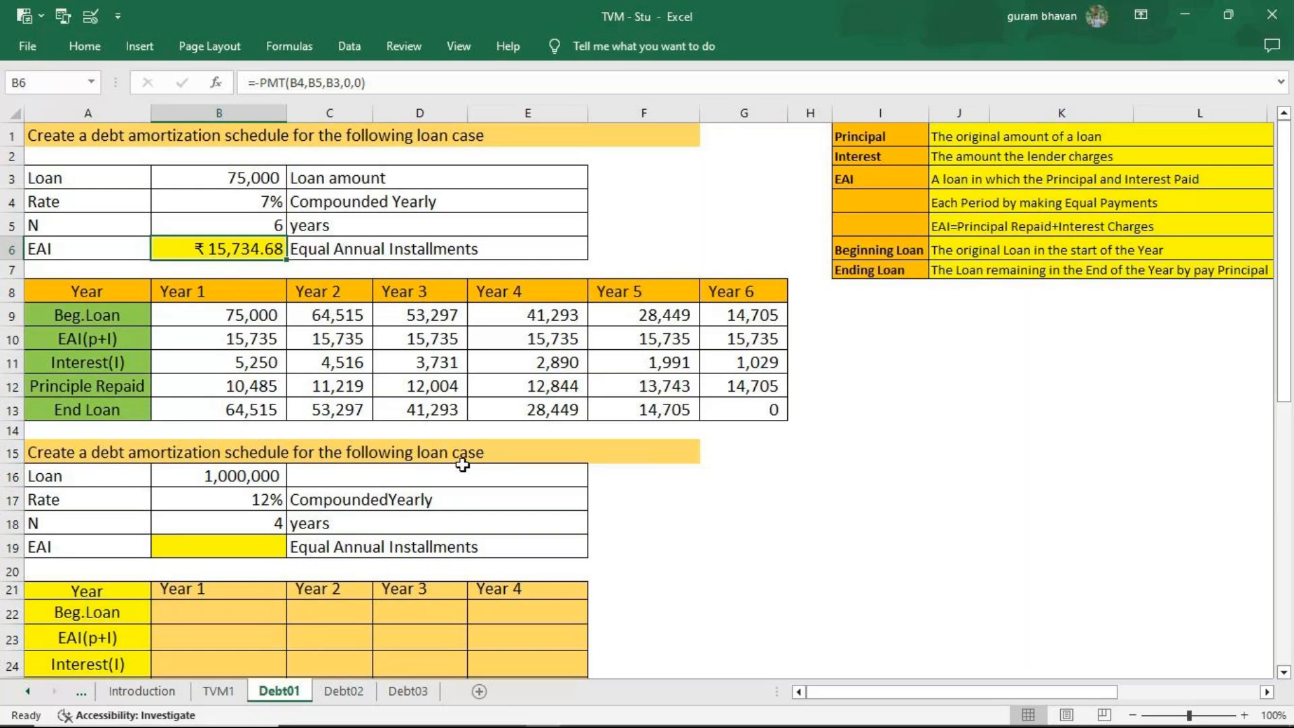
key("F2")
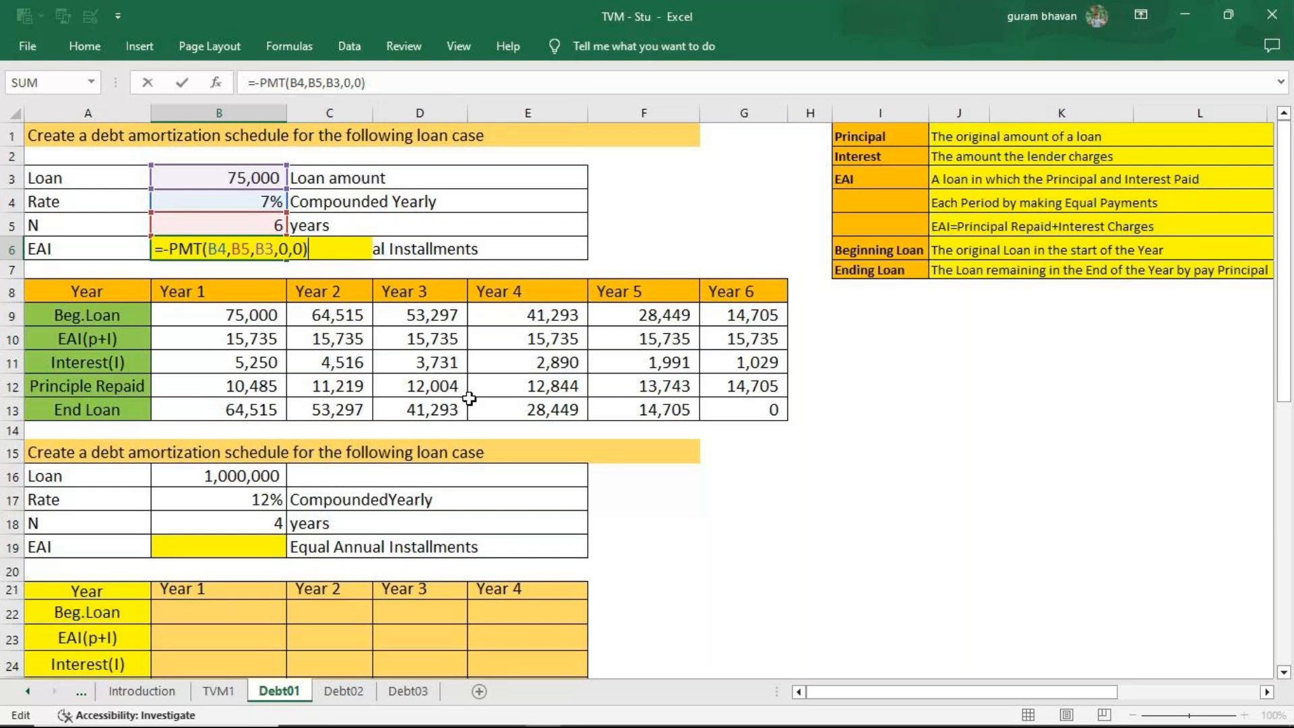
left_click_drag(330, 344, 722, 338)
key("Delete")
left_click(317, 330)
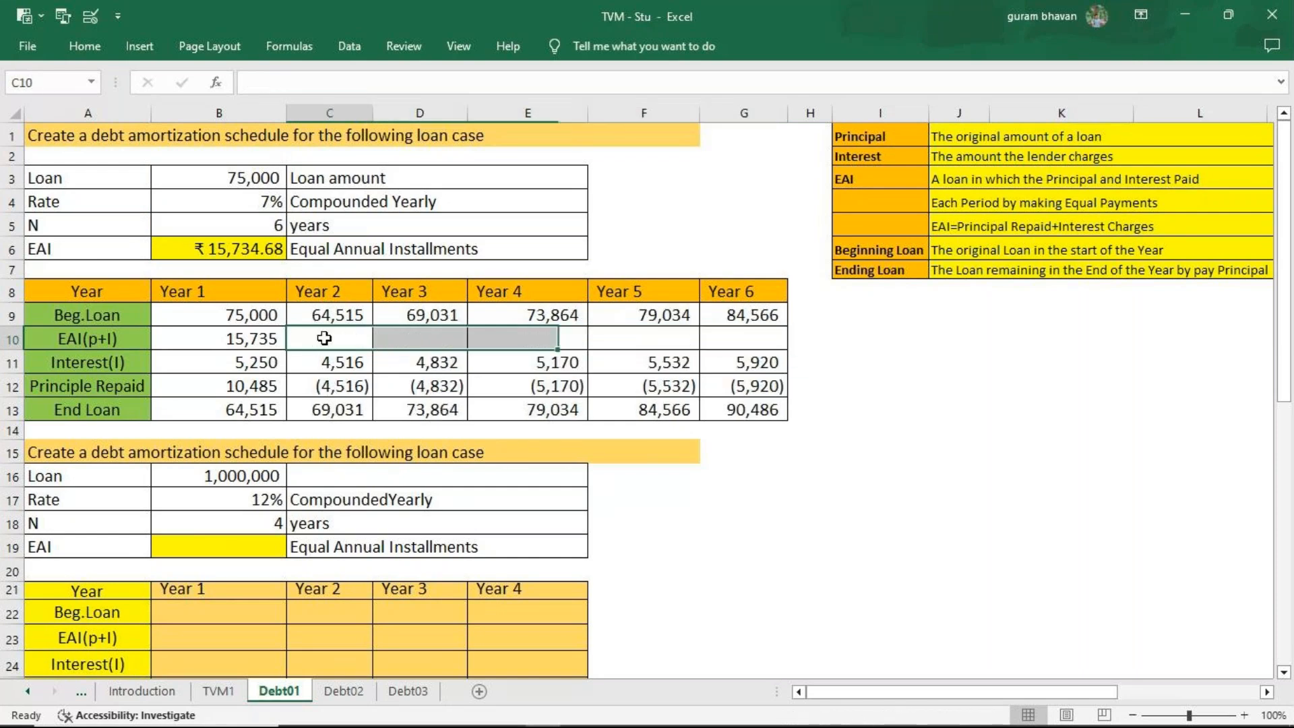
Clear the Year 1 EAI in B10 and link it again to the calculated installment with =B6.
left_click(249, 347)
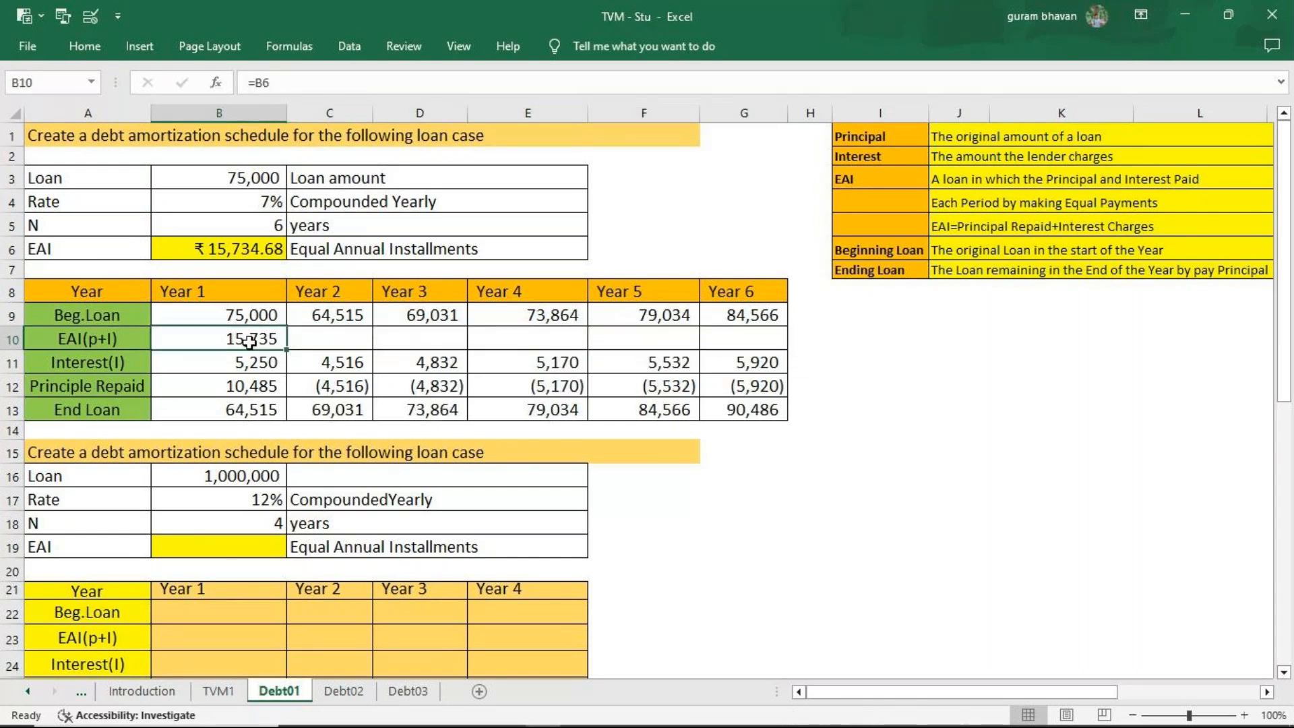
key("Delete")
type("=")
left_click(243, 254)
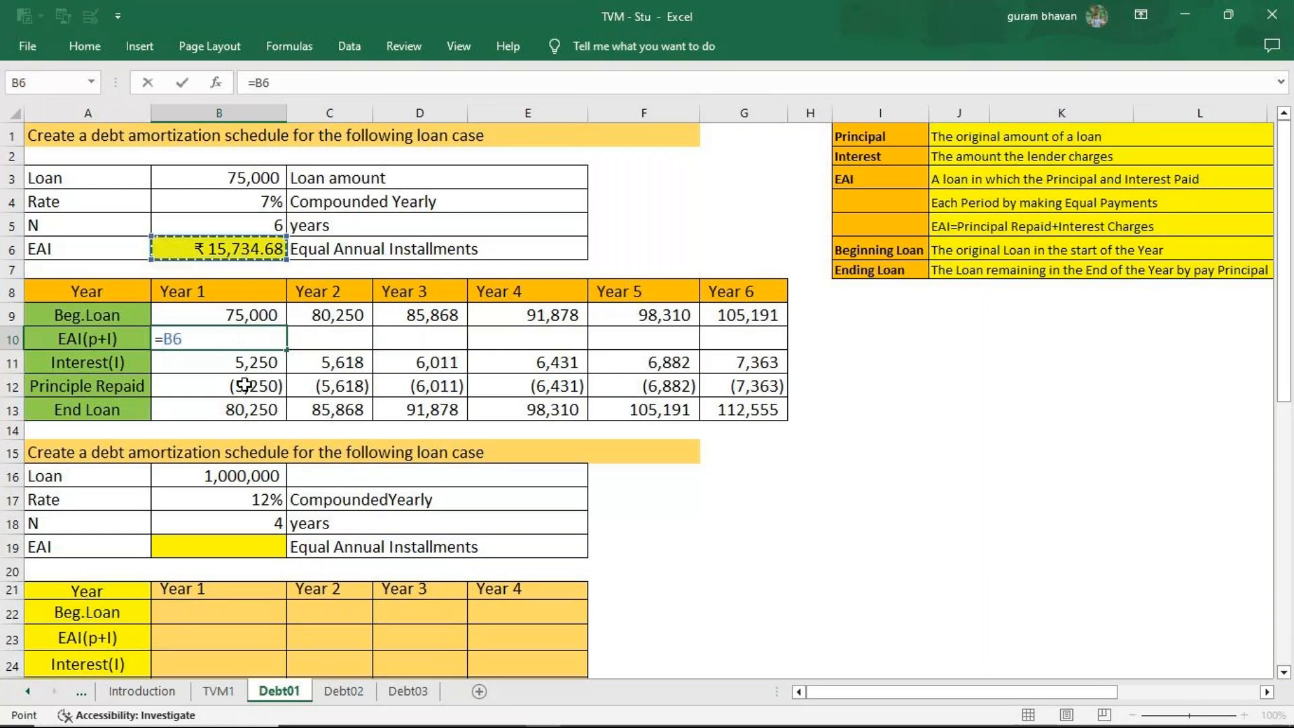
key("Return")
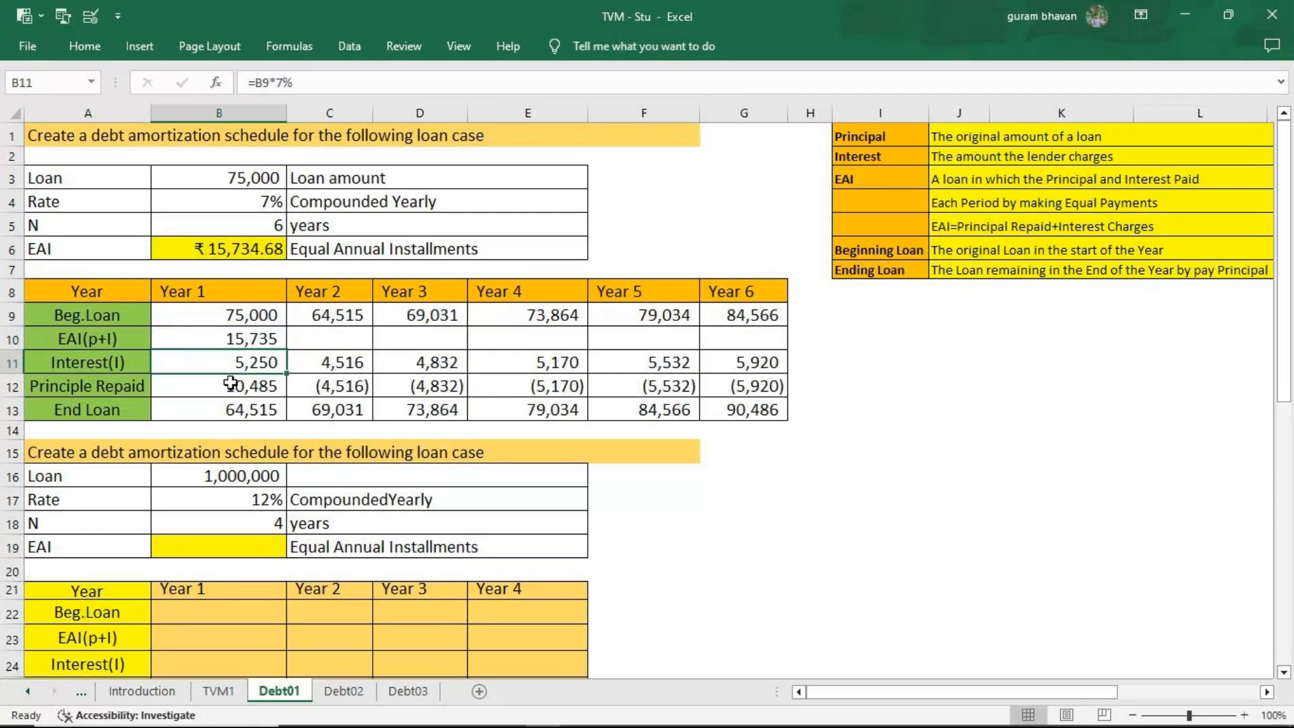
Re-enter the Year 2 EAI in C10 as =B10, and fill it across through Year 6.
left_click(344, 345)
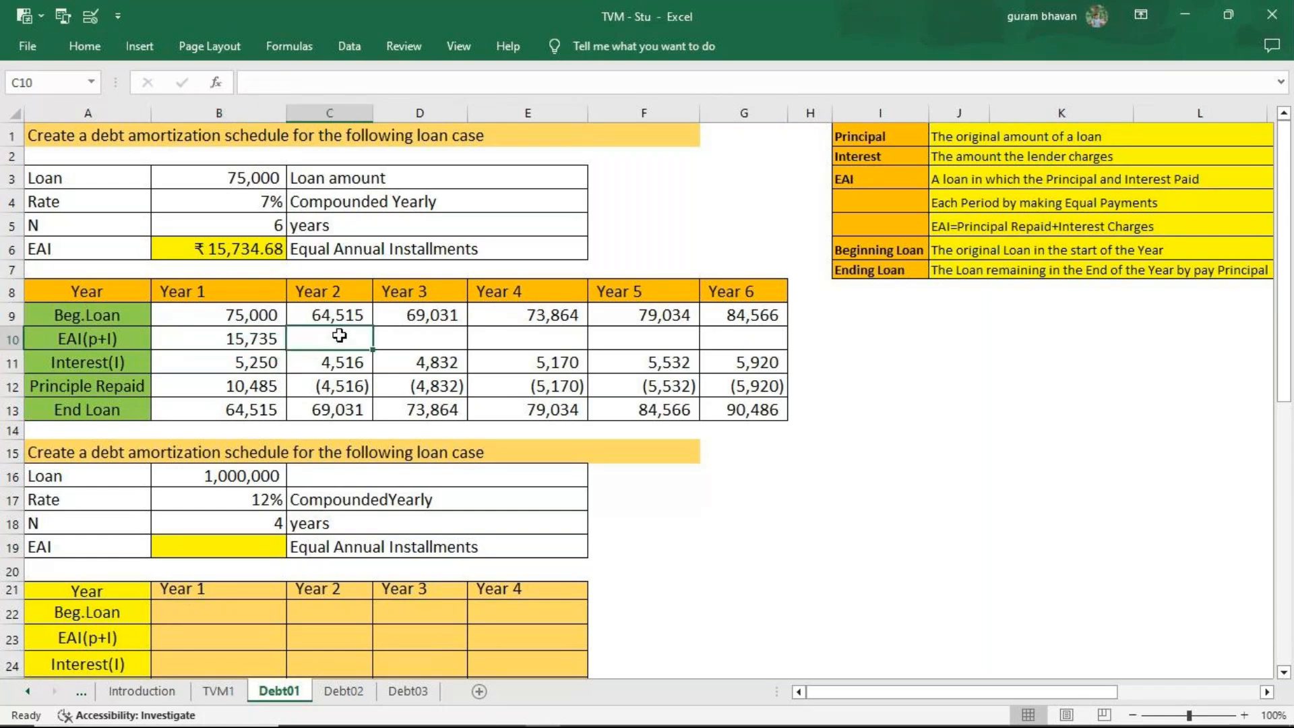
type("=")
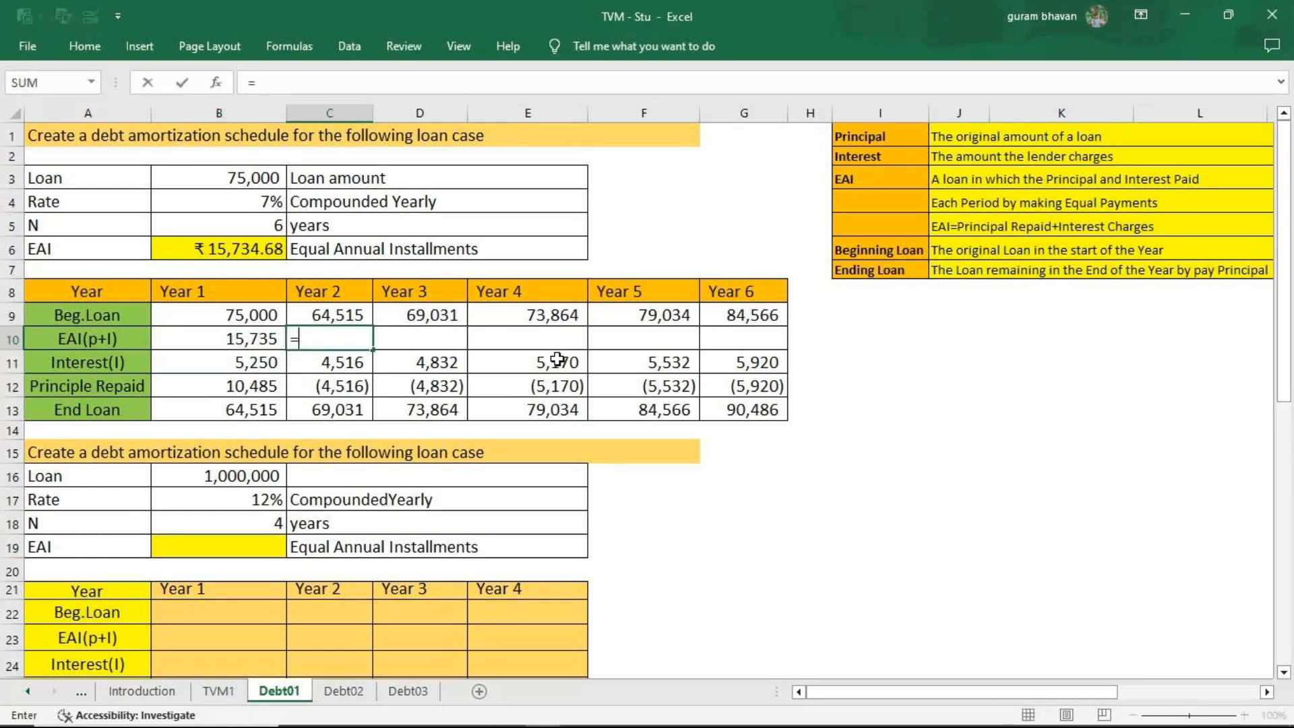
left_click(223, 331)
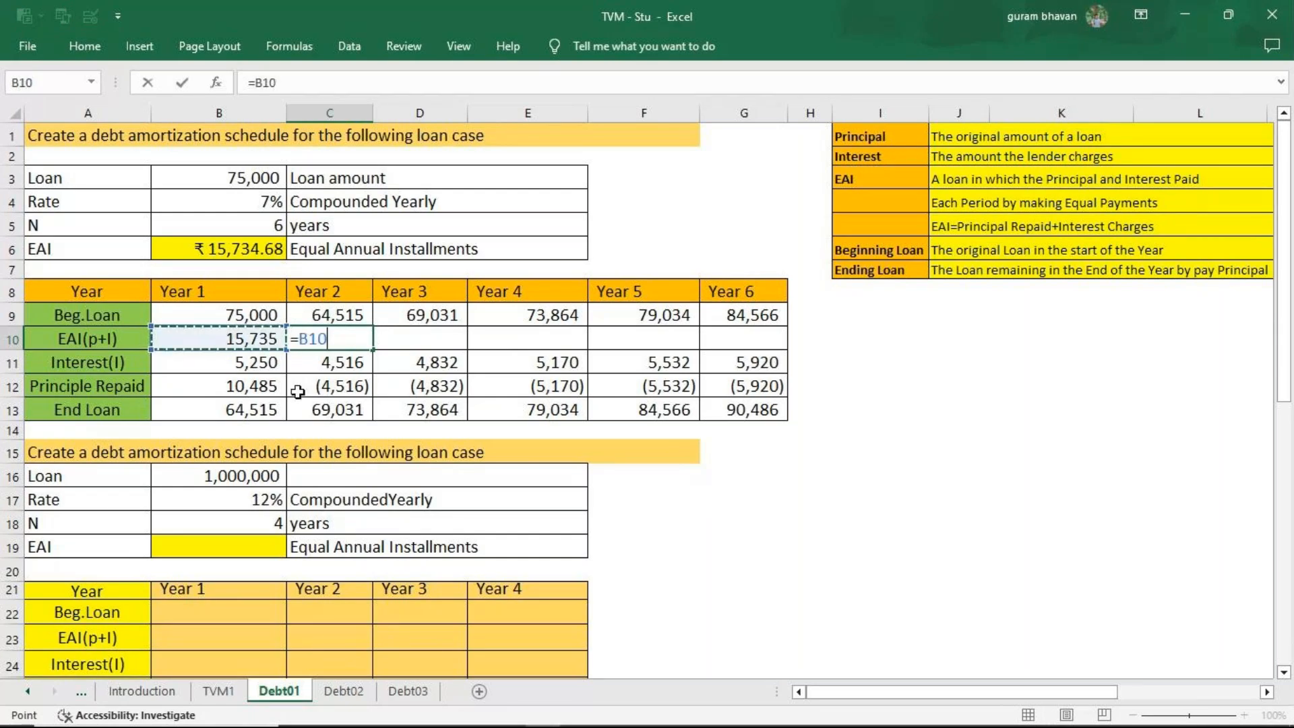
key("ctrl+Return")
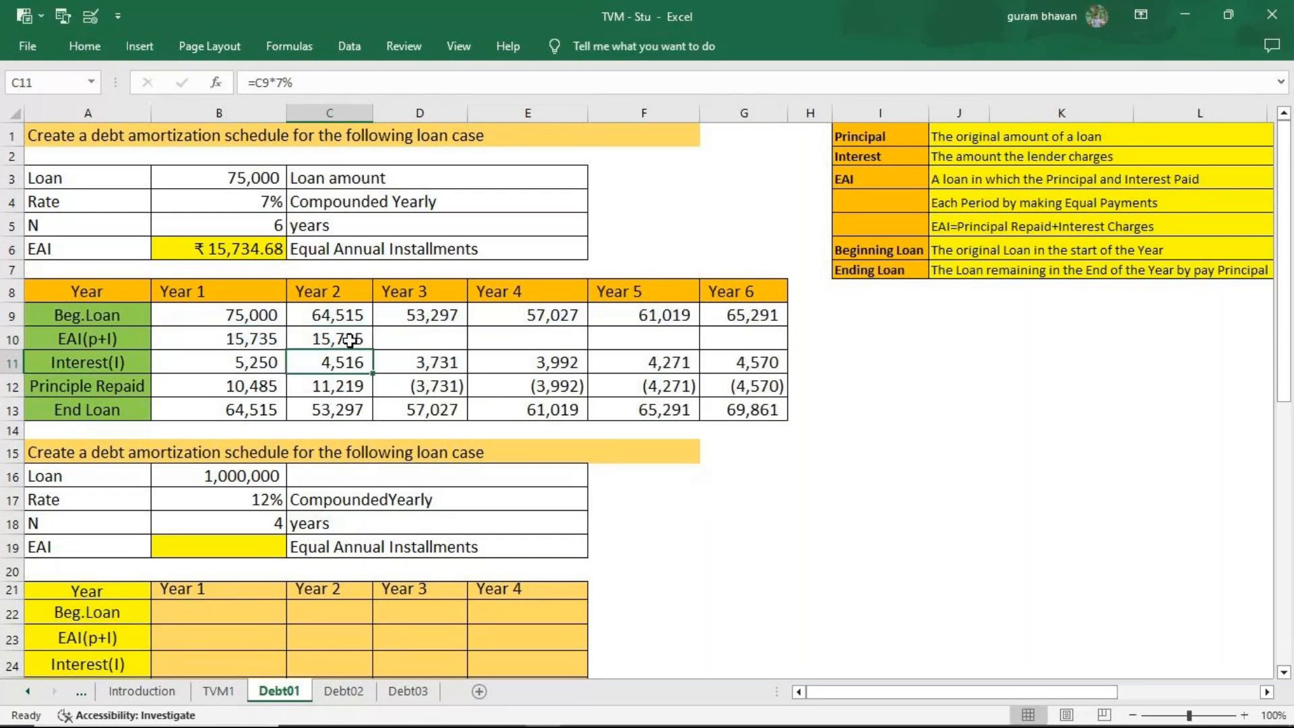
left_click_drag(371, 345, 751, 353)
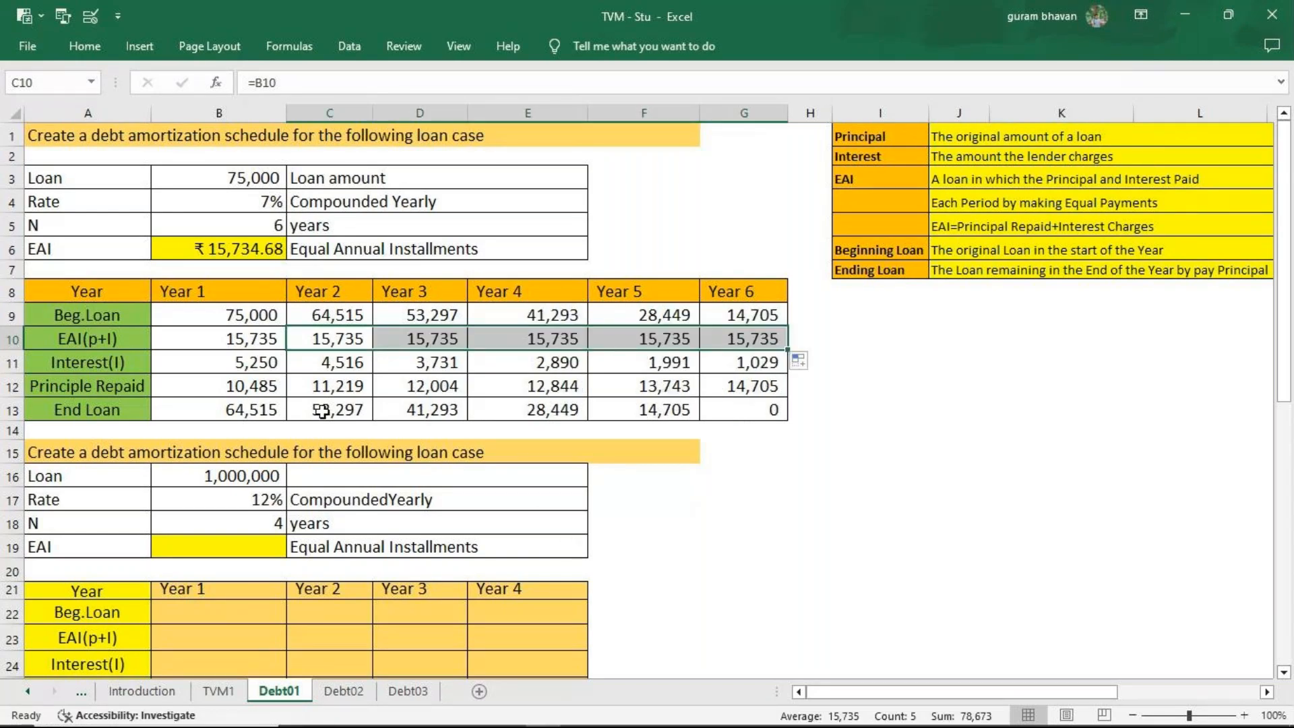
Check the Year 2 EAI formula in C10, and look over the second loan case's inputs and empty schedule.
left_click(332, 342)
double_click(333, 342)
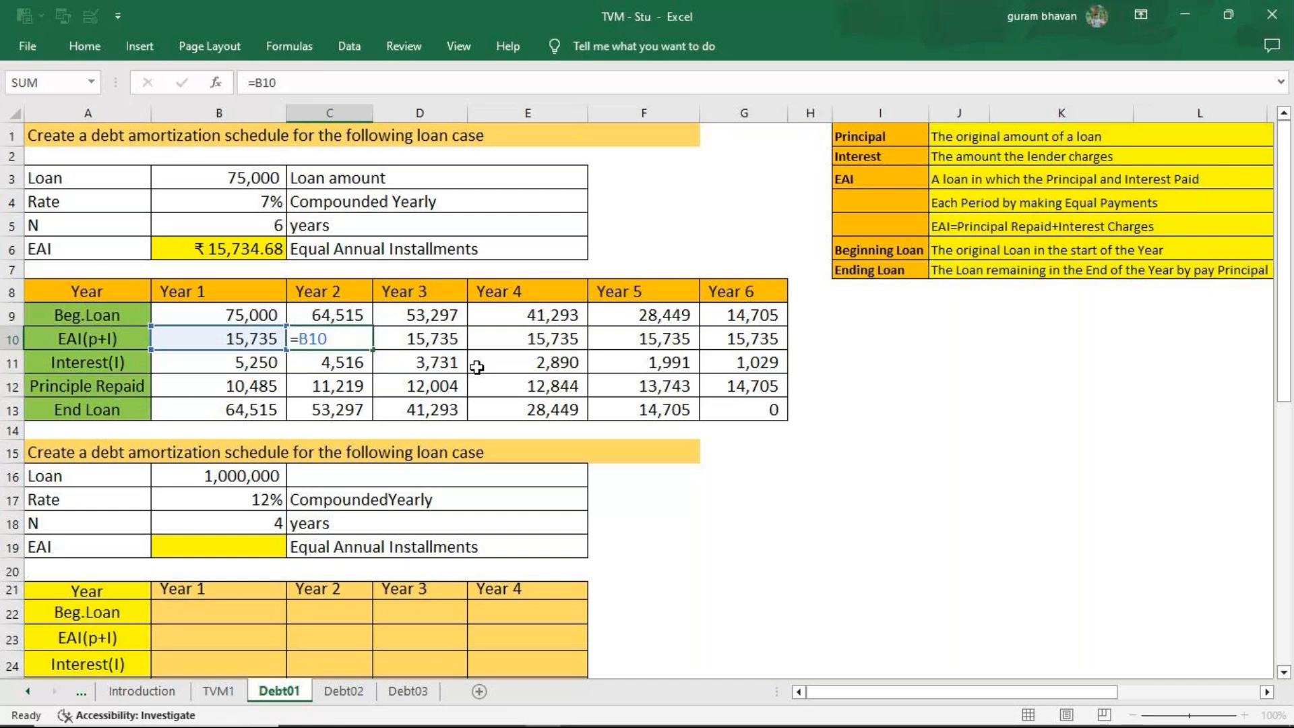
key("Return")
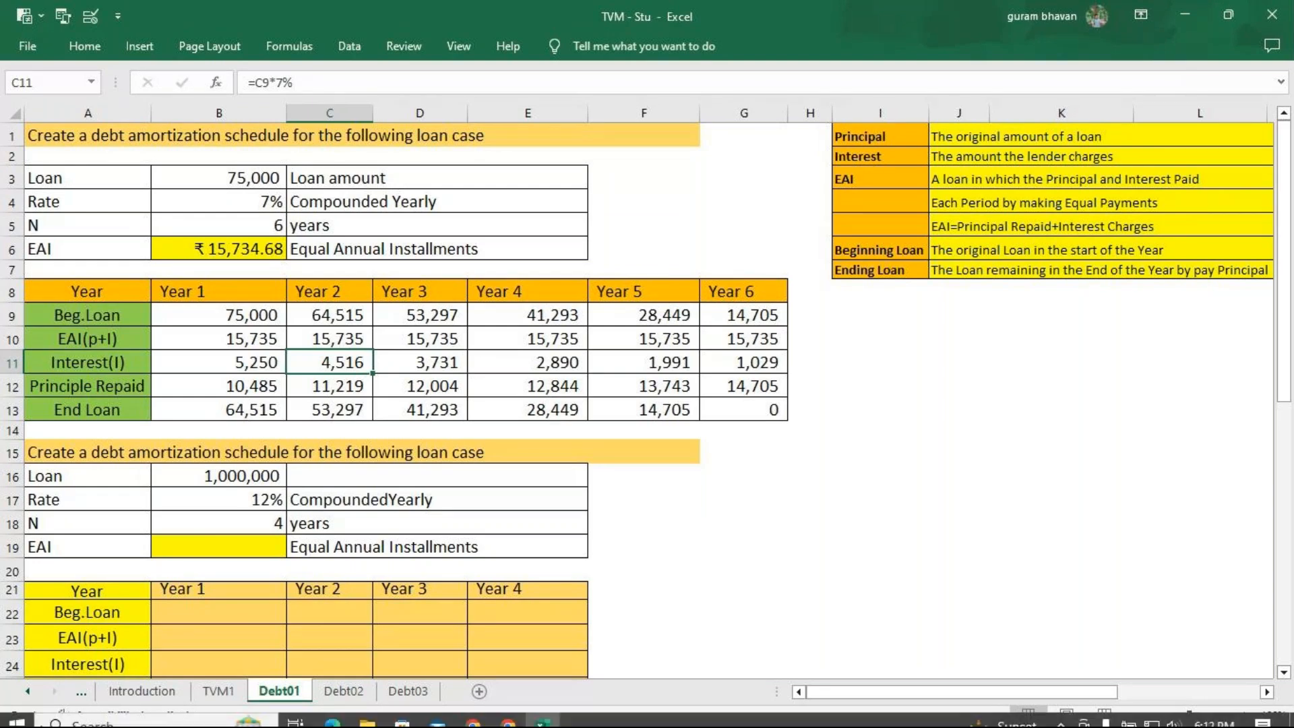
scroll(711, 347, "down", 3)
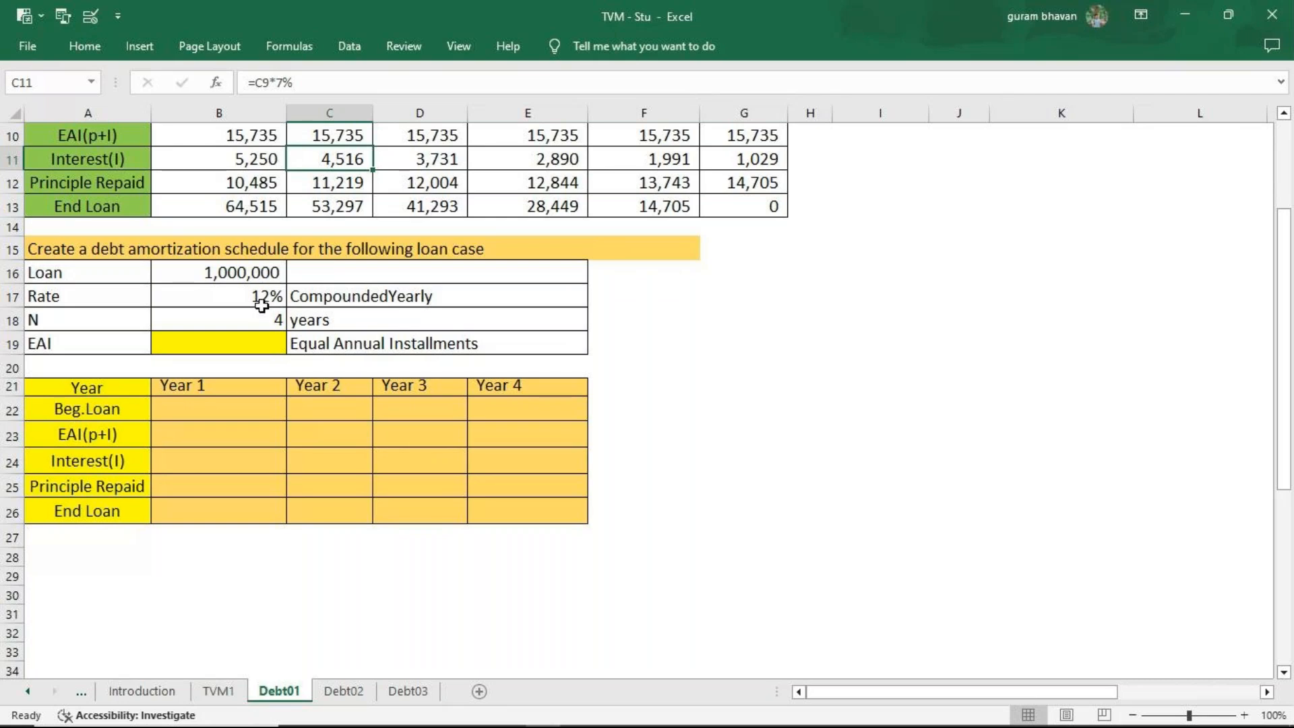
Calculate the second loan's EAI in B19 with =PMT(B17,B18,B16,0,0).
left_click(263, 345)
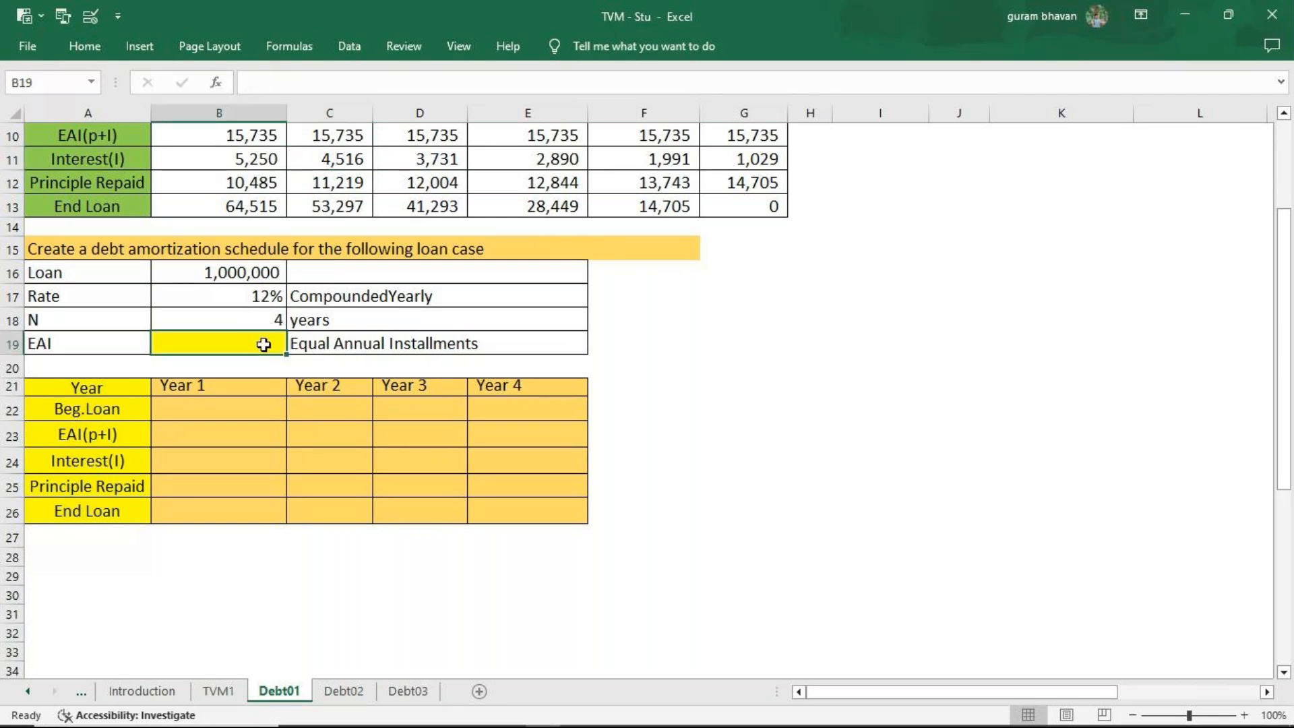
type("=pmt")
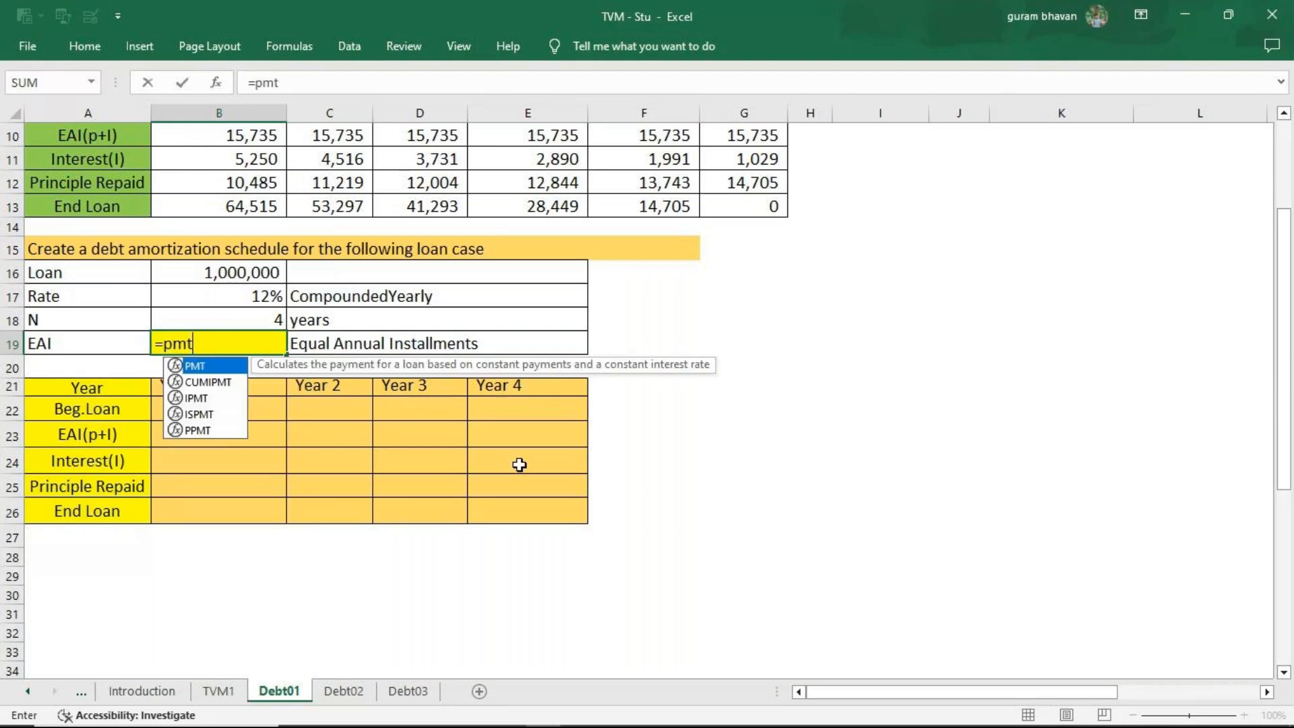
key("Tab")
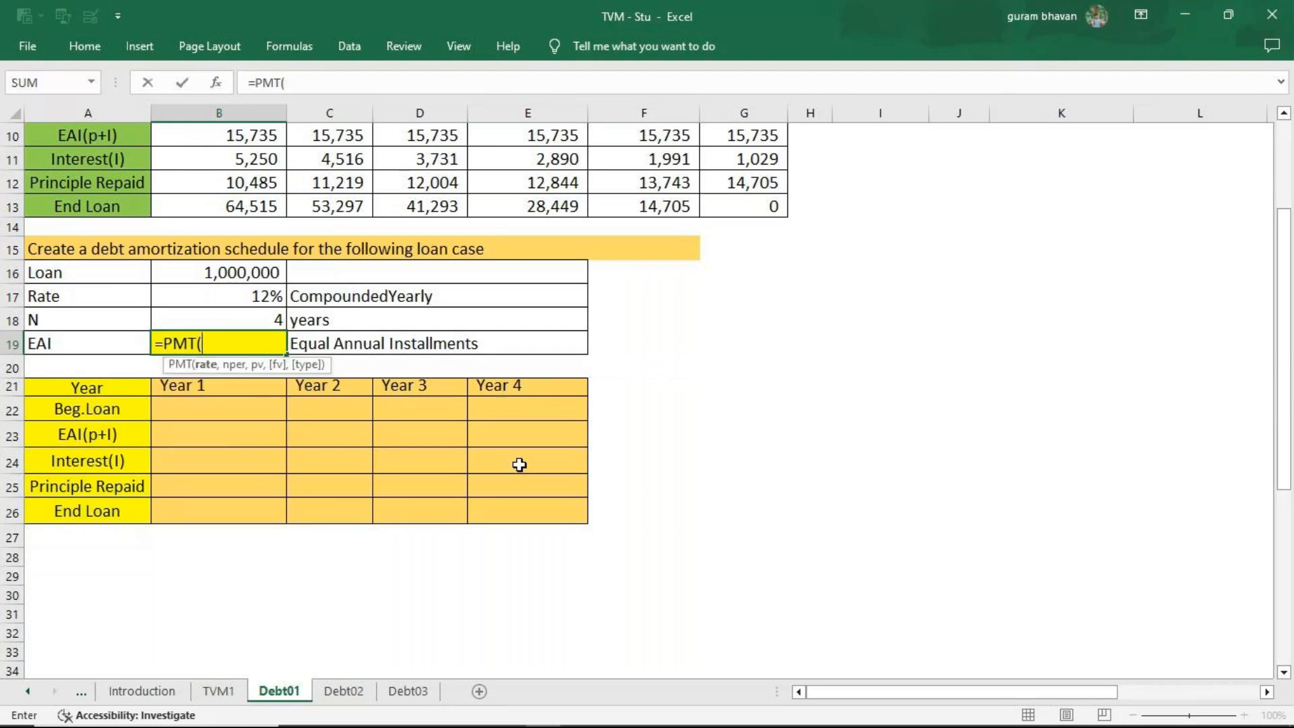
left_click(222, 298)
type(",")
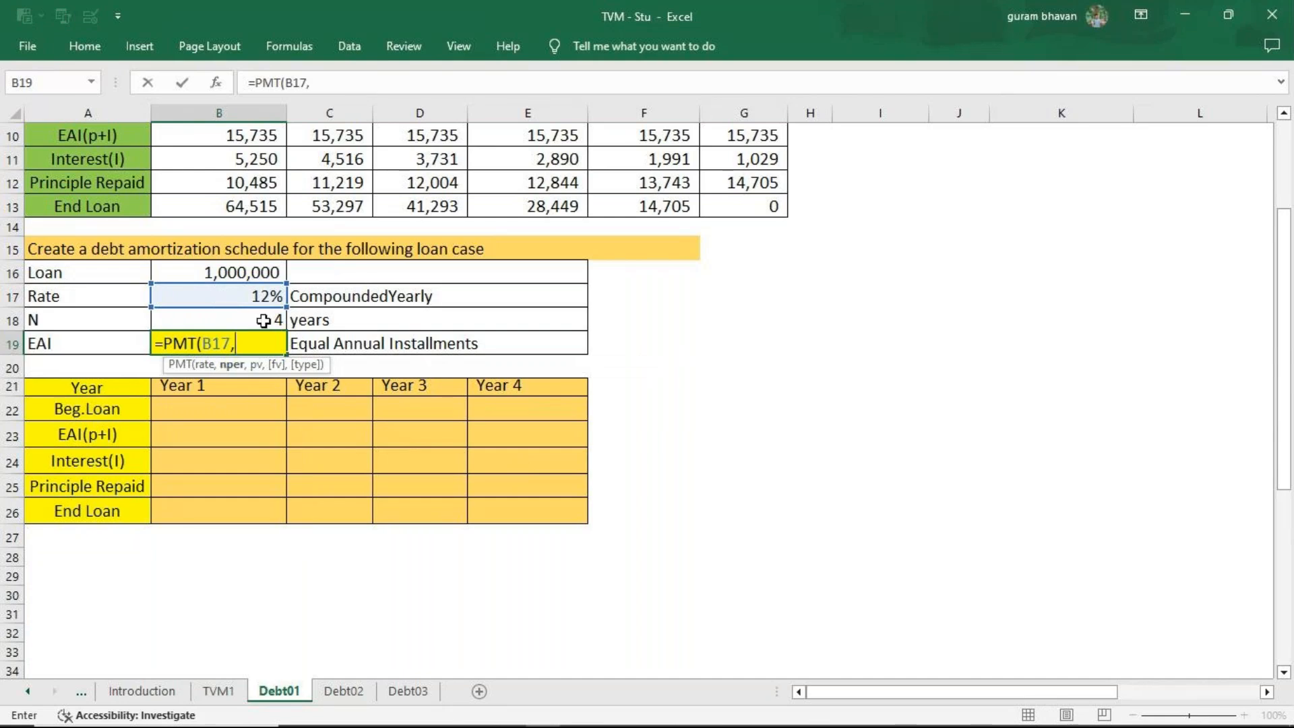
left_click(263, 321)
type(",")
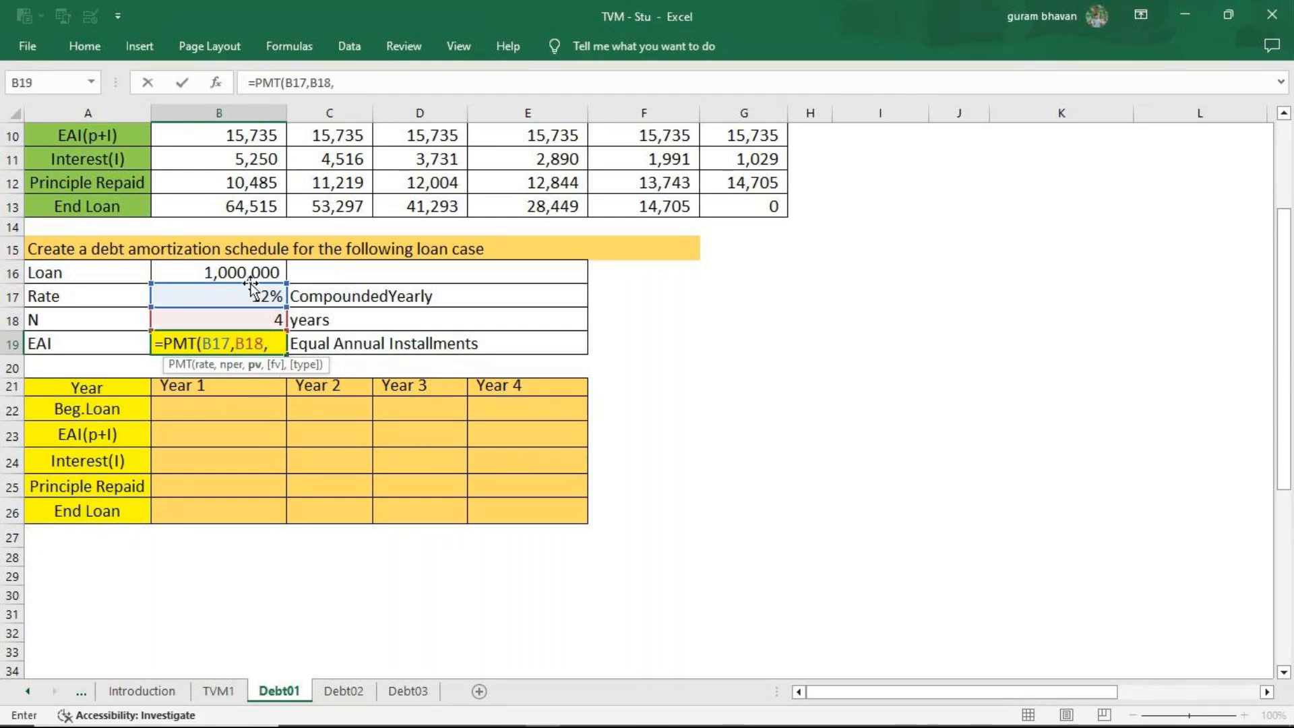
left_click(250, 281)
type(",")
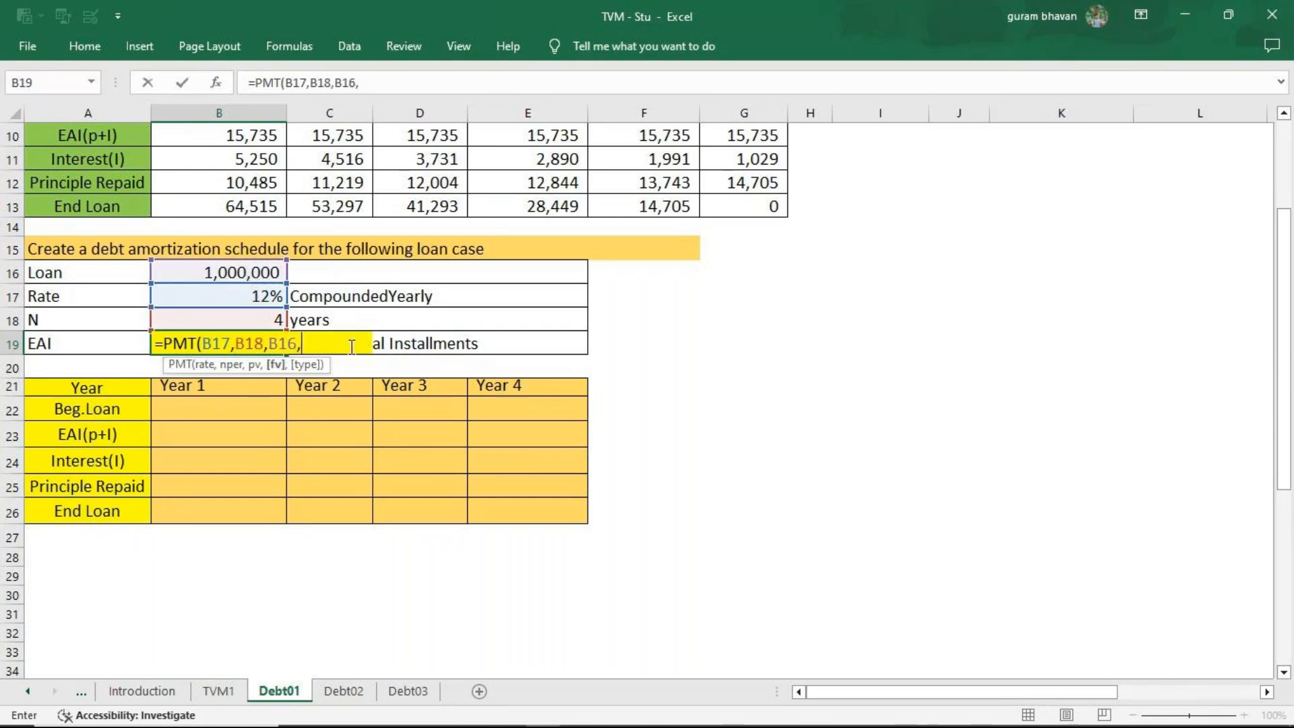
type("0,")
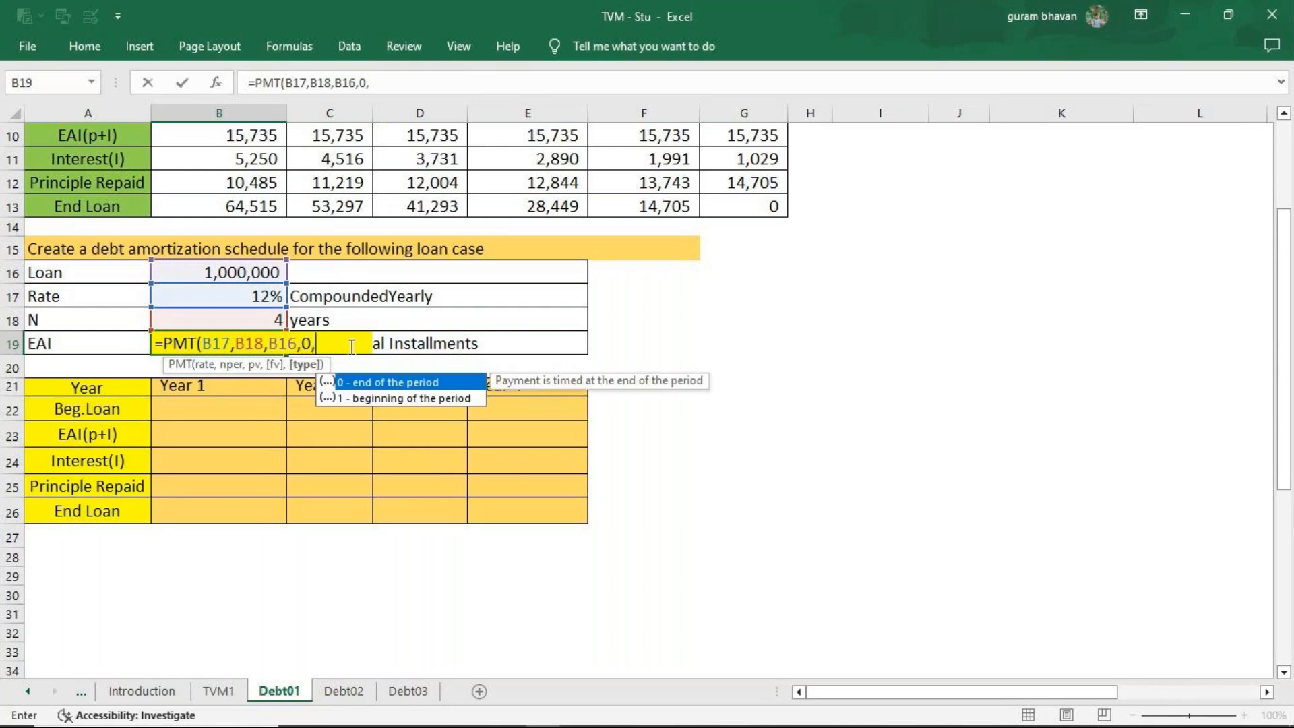
type("0)")
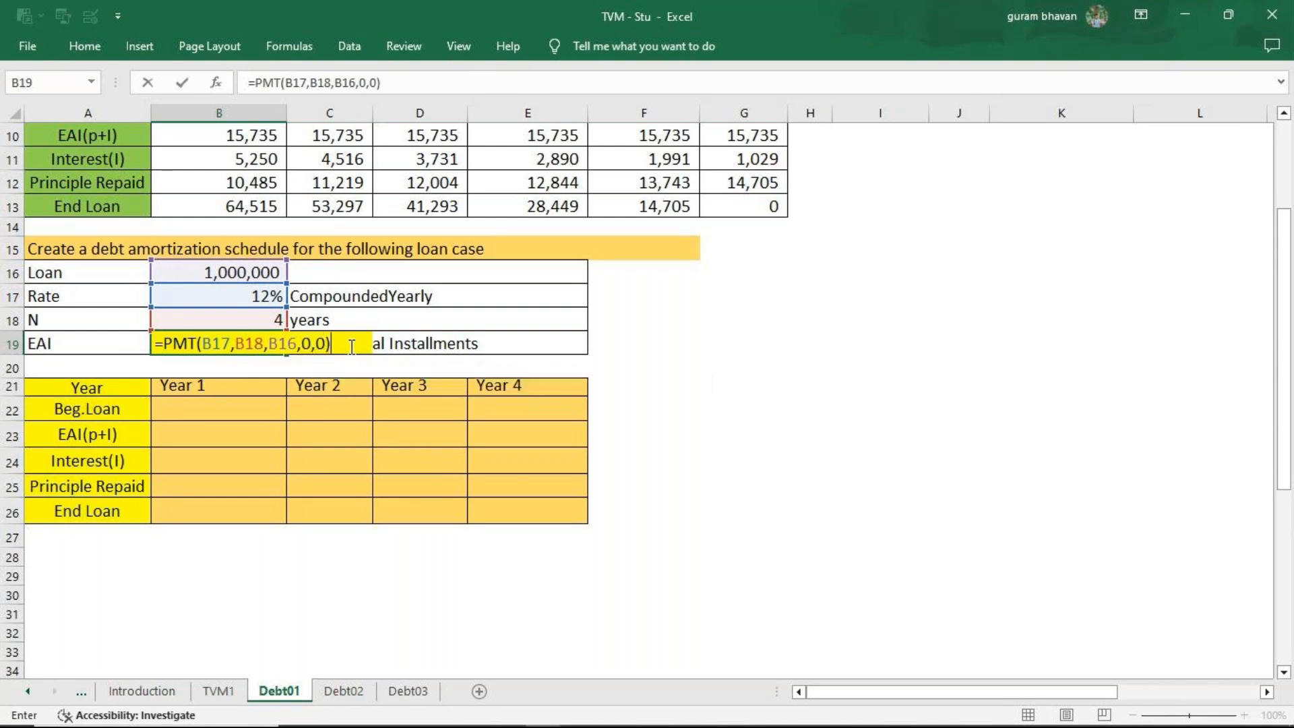
key("Return")
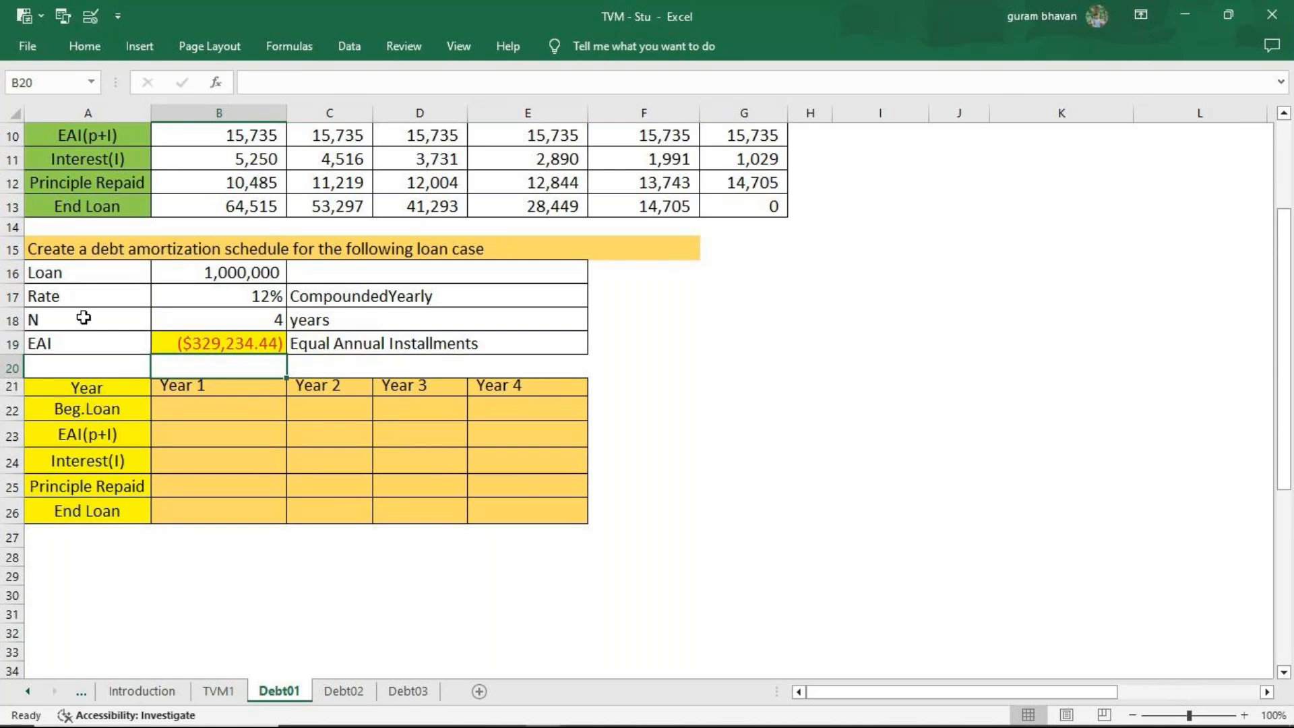
Add a minus sign before PMT in the B19 formula to make the installment positive.
left_click(182, 346)
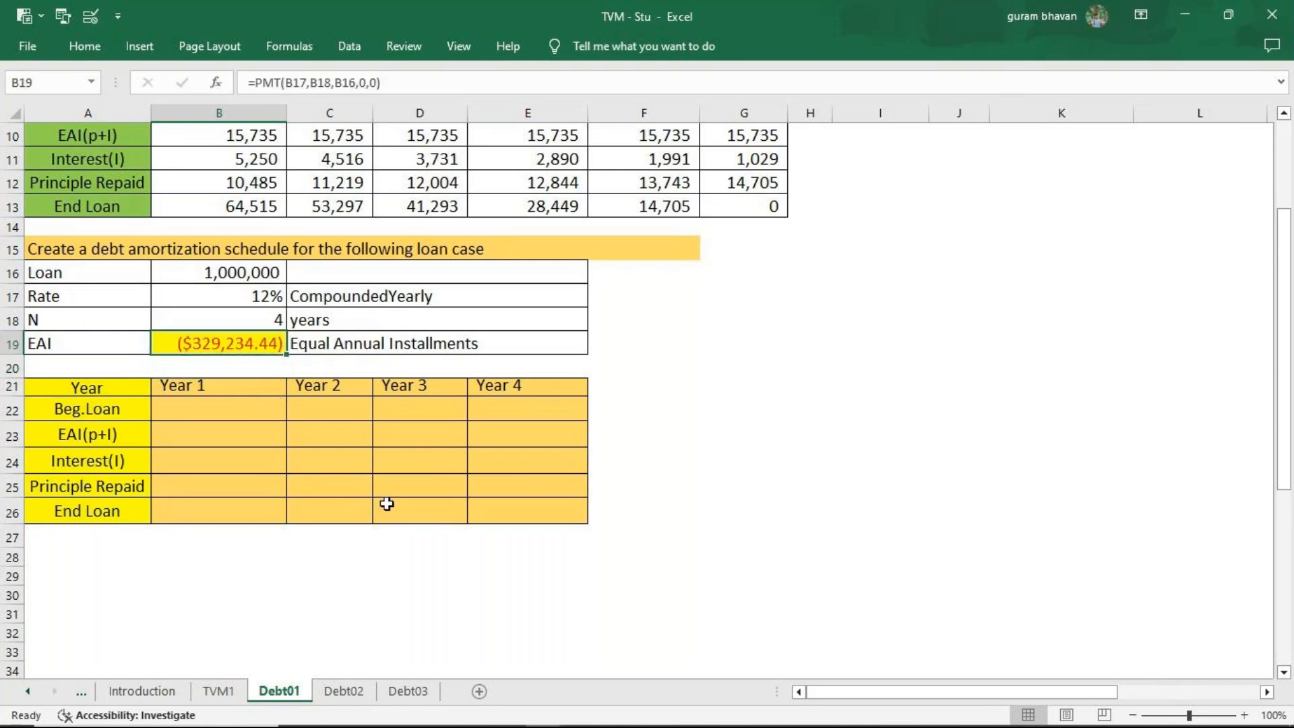
key("F2")
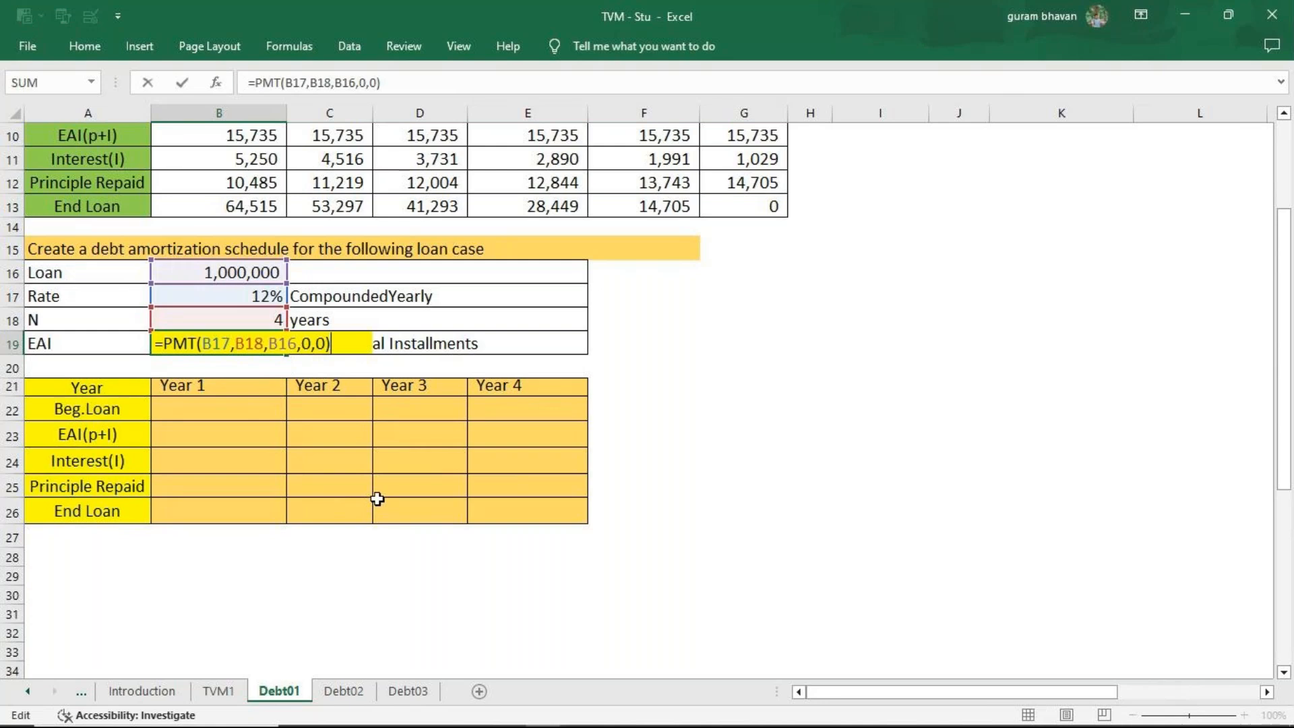
left_click(164, 343)
type("-")
key("Return")
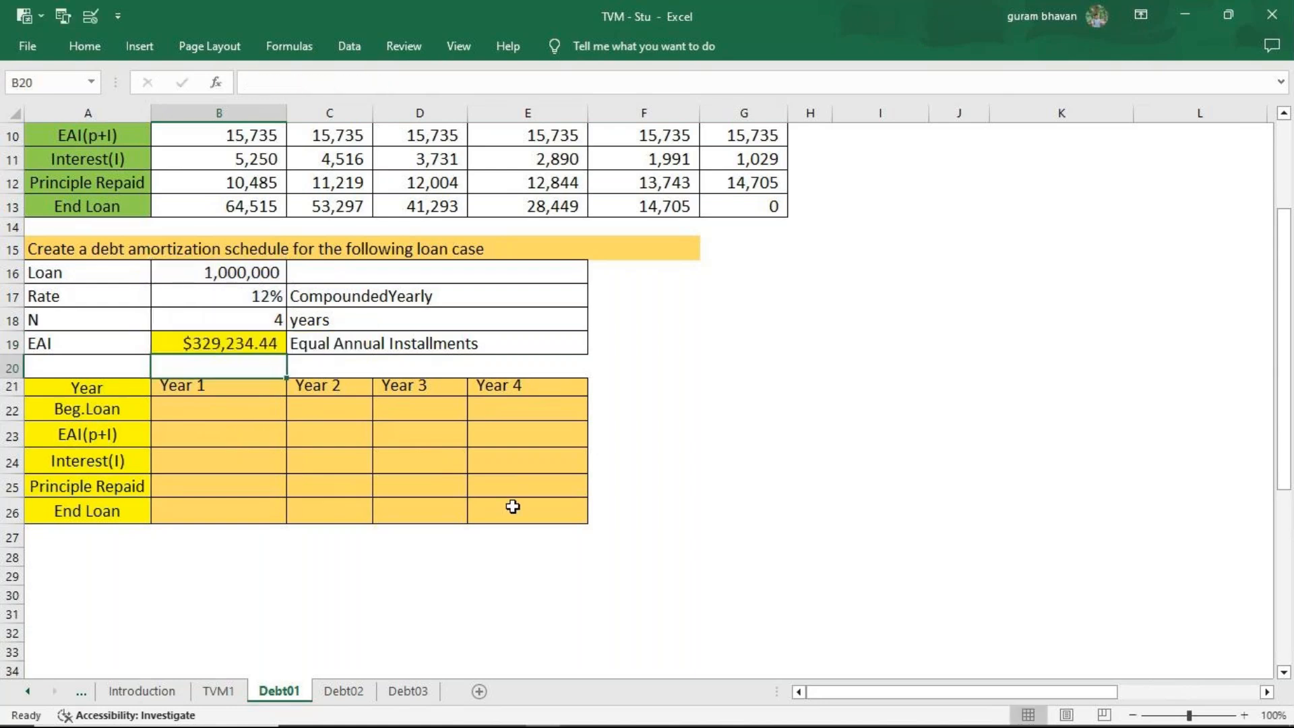
Link the Year 1 beginning loan in B22 to the loan amount with =B16, and the Year 1 EAI in B23 with =B19.
left_click(224, 410)
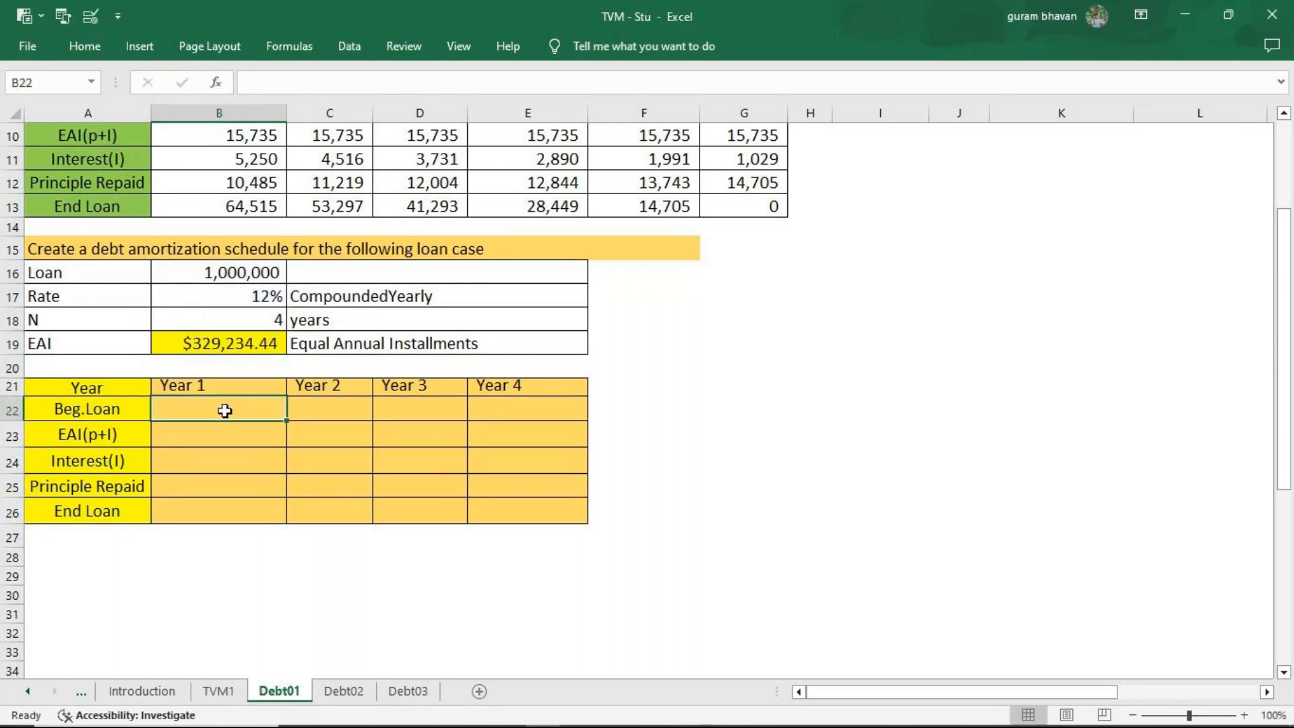
type("=")
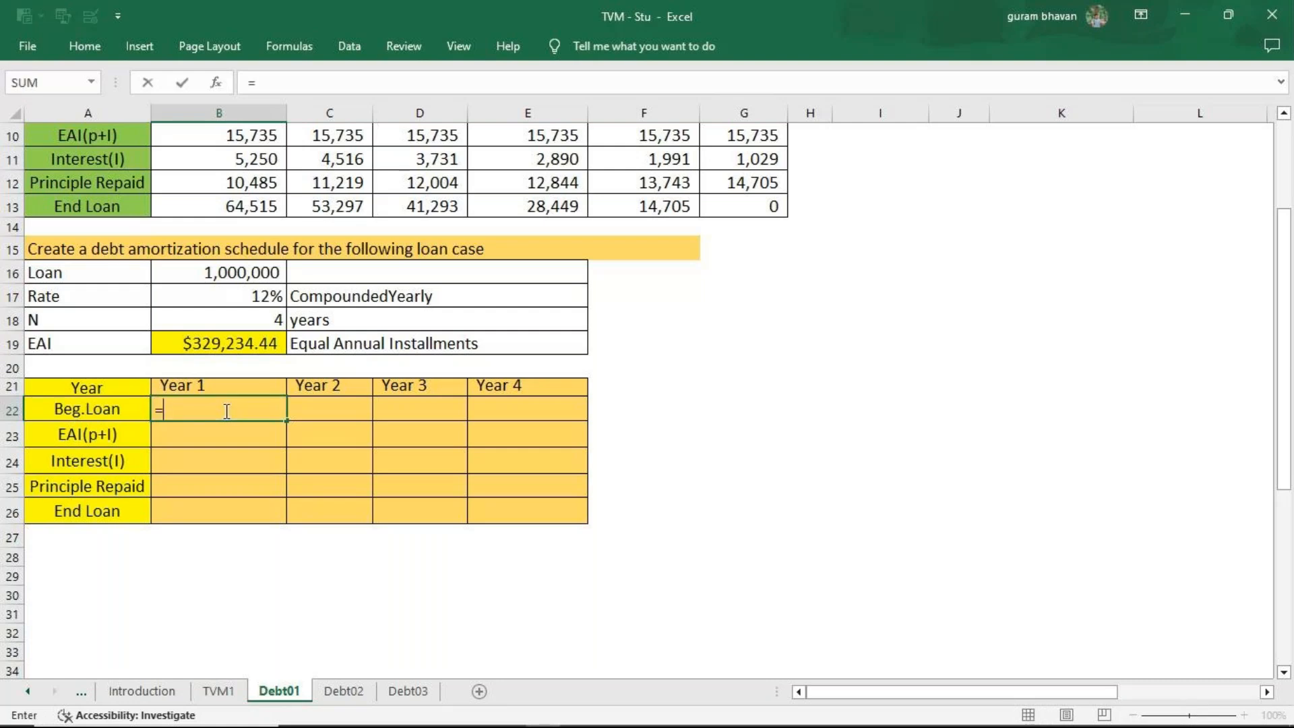
left_click(227, 271)
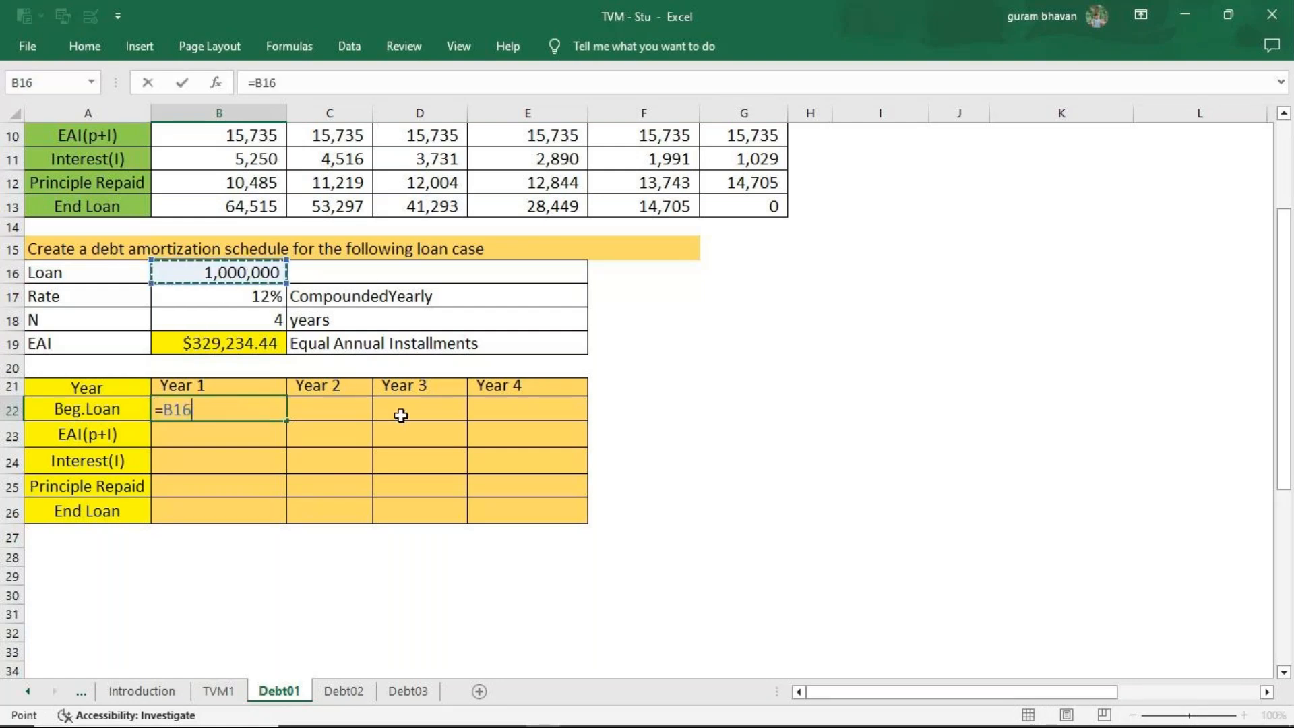
key("Return")
type("=")
left_click(239, 345)
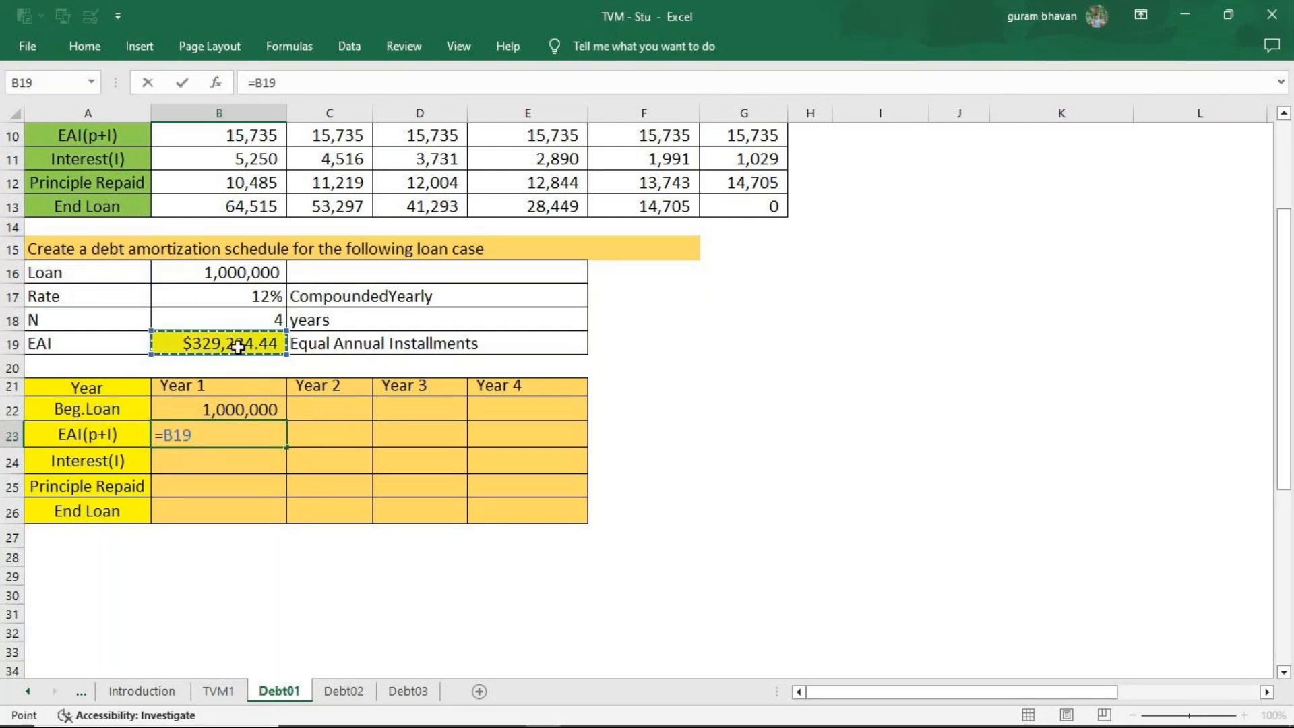
key("Return")
Calculate the Year 1 interest in B24 as the beginning loan times the rate, =B22*12%.
type("=")
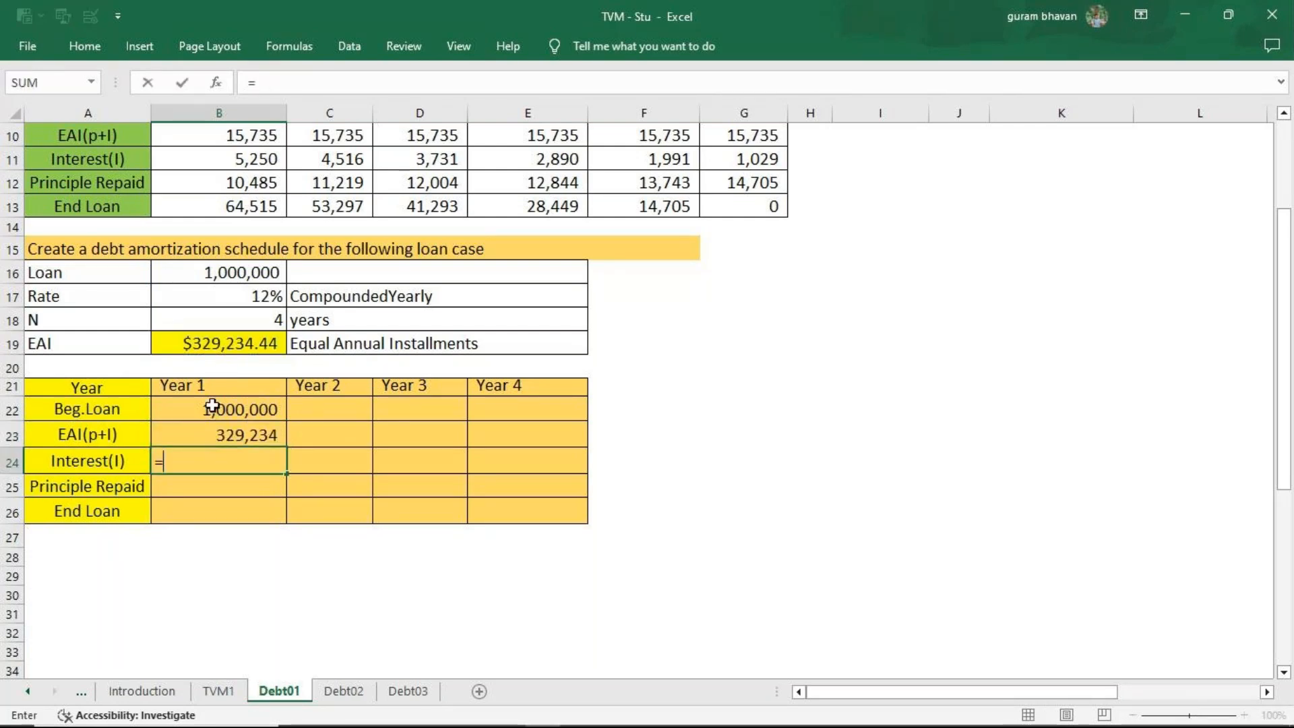
left_click(217, 411)
type("*")
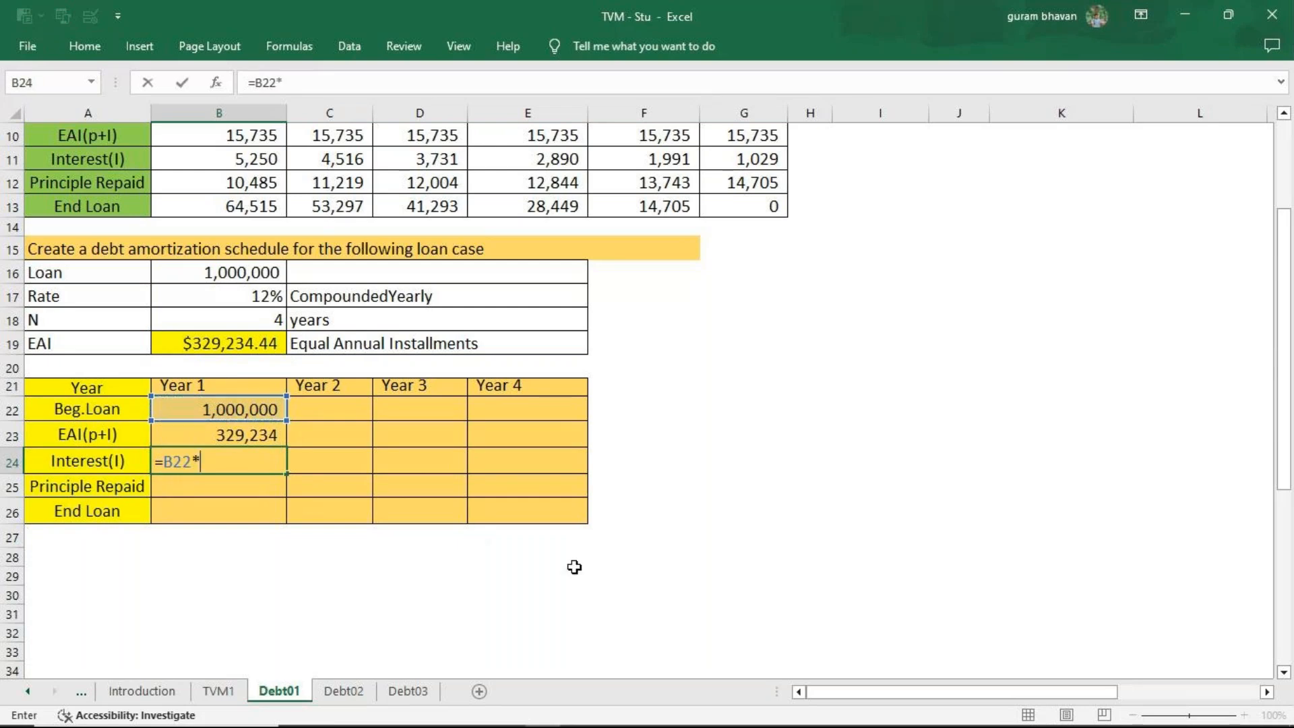
type("12%")
key("Return")
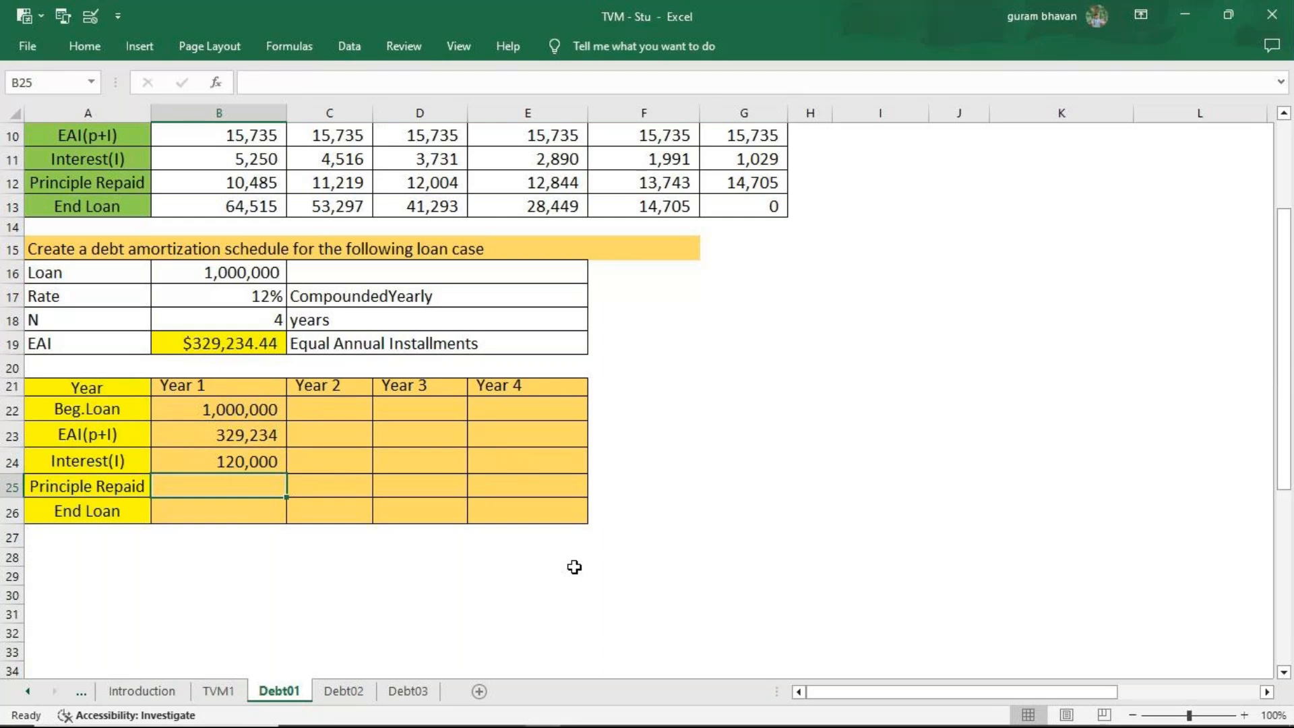
Calculate the Year 1 principal repaid in B25 as EAI minus interest, =B23-B24.
type("=")
left_click(230, 430)
type("-")
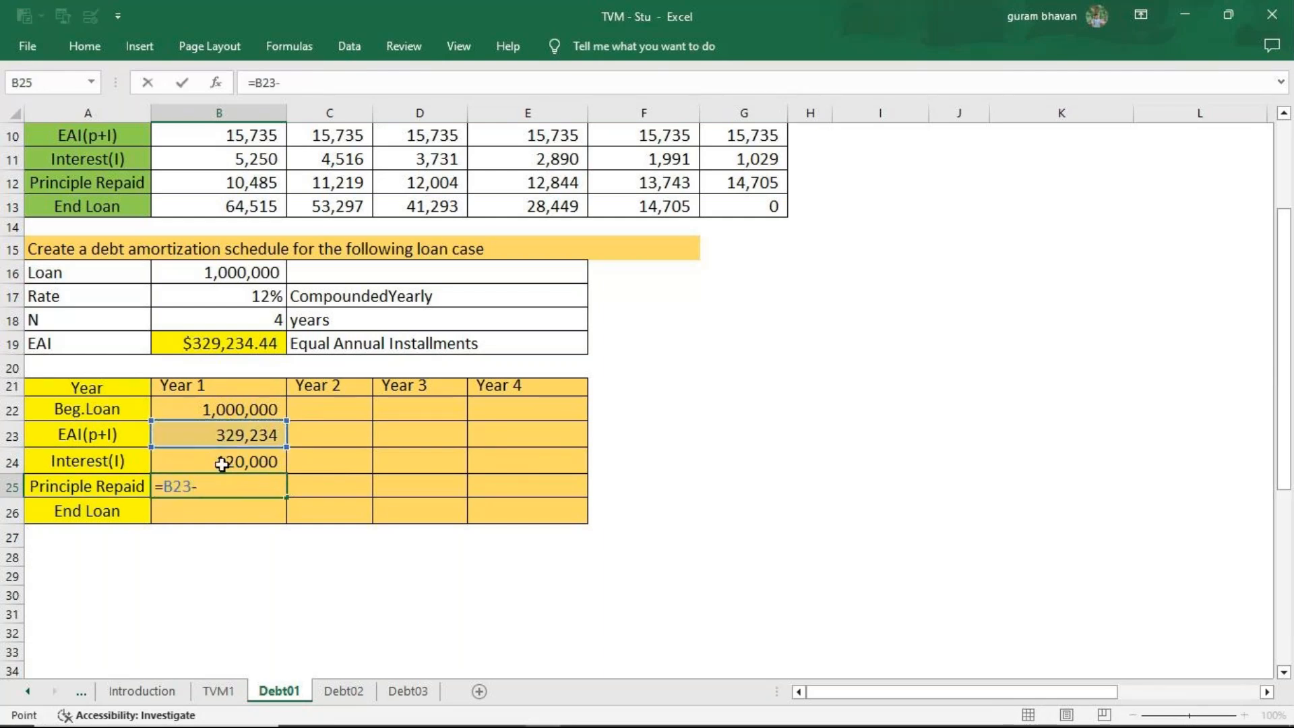
left_click(222, 464)
key("Return")
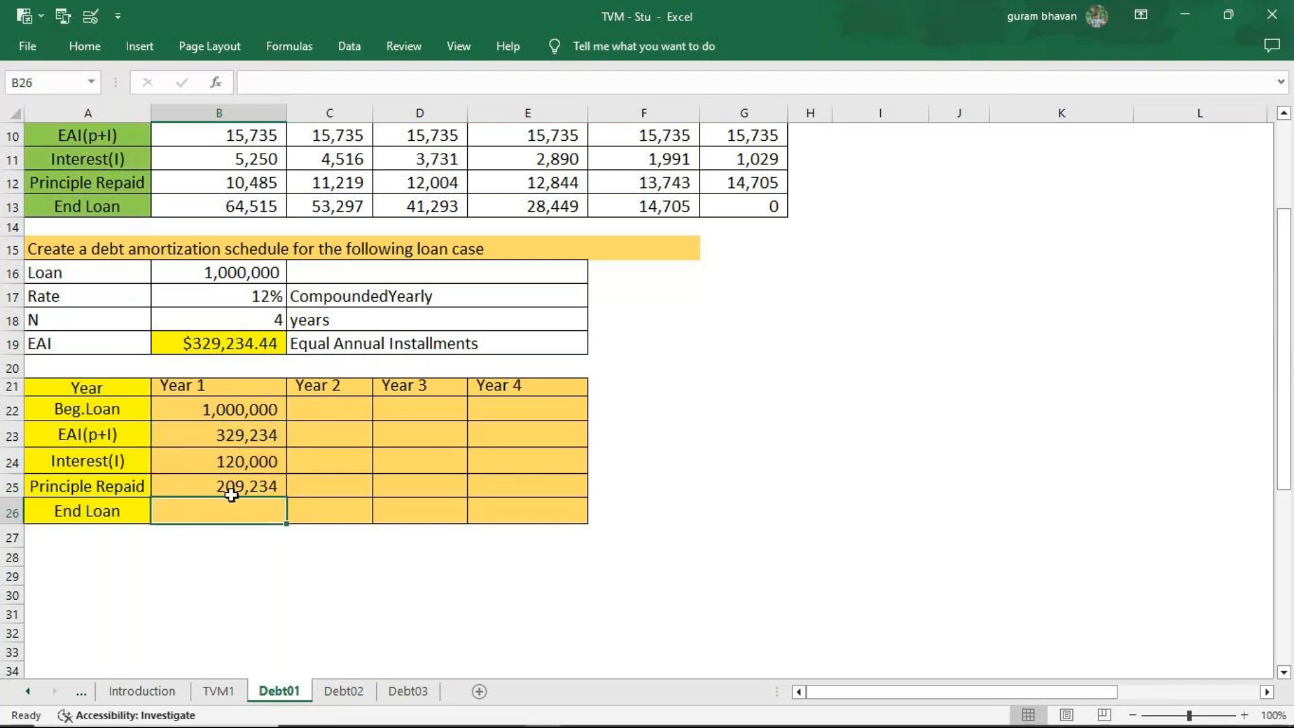
Calculate the Year 1 end loan in B26 as beginning loan minus principal repaid, =B22-B25.
type("=")
left_click(241, 410)
type("-")
left_click(231, 487)
key("Return")
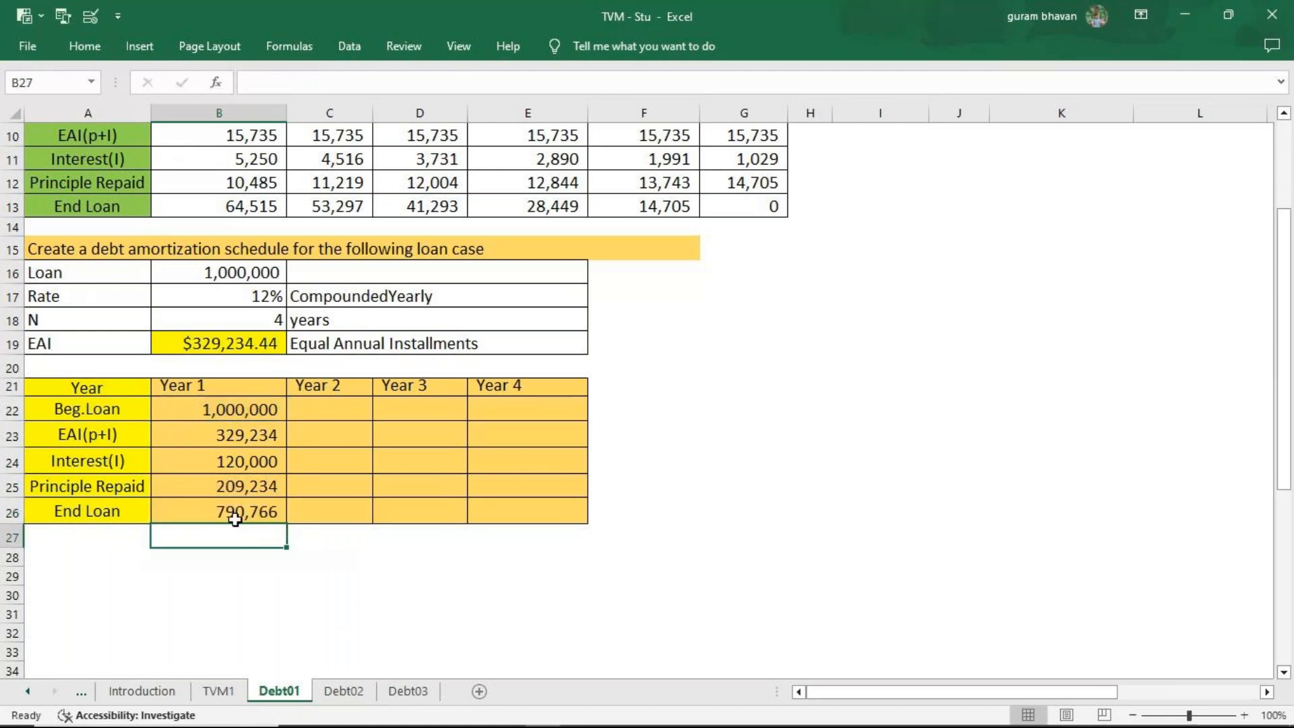
Link the Year 2 beginning loan in C22 to the Year 1 end loan with =B26, and fill it across through Year 4.
left_click(337, 436)
left_click(343, 410)
double_click(344, 411)
type("=")
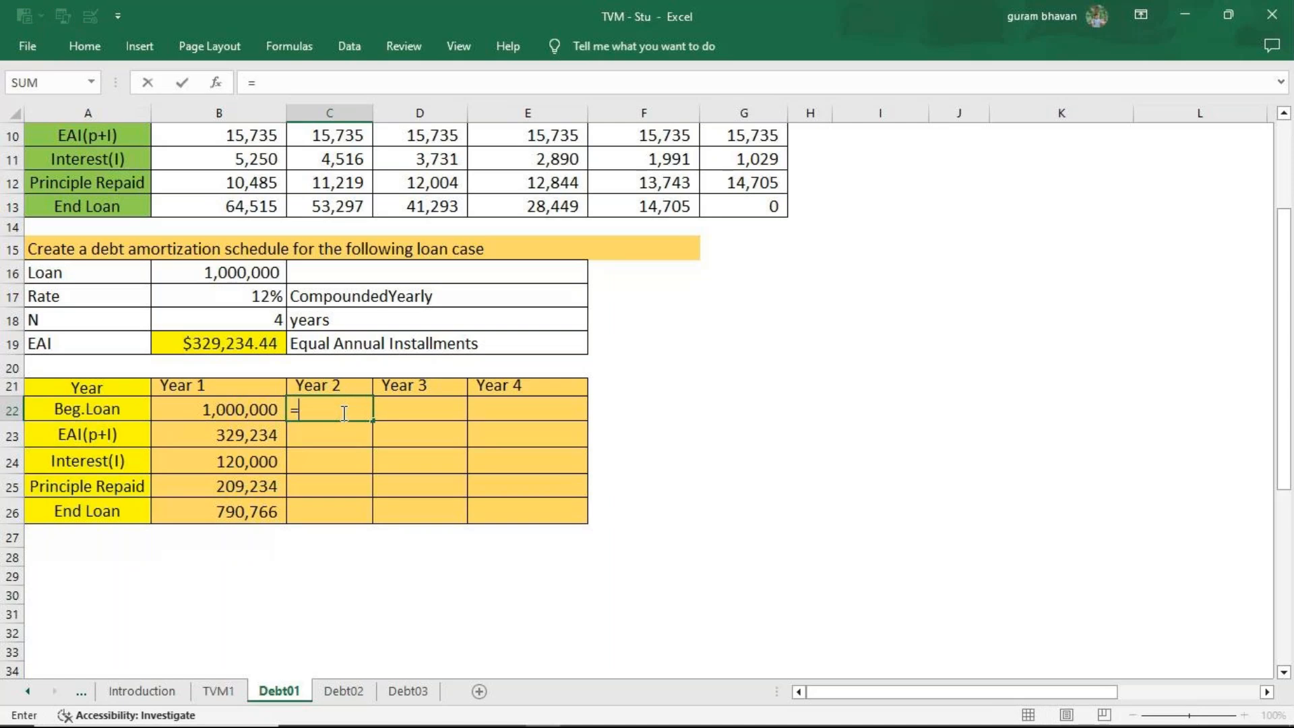
left_click(248, 514)
key("Return")
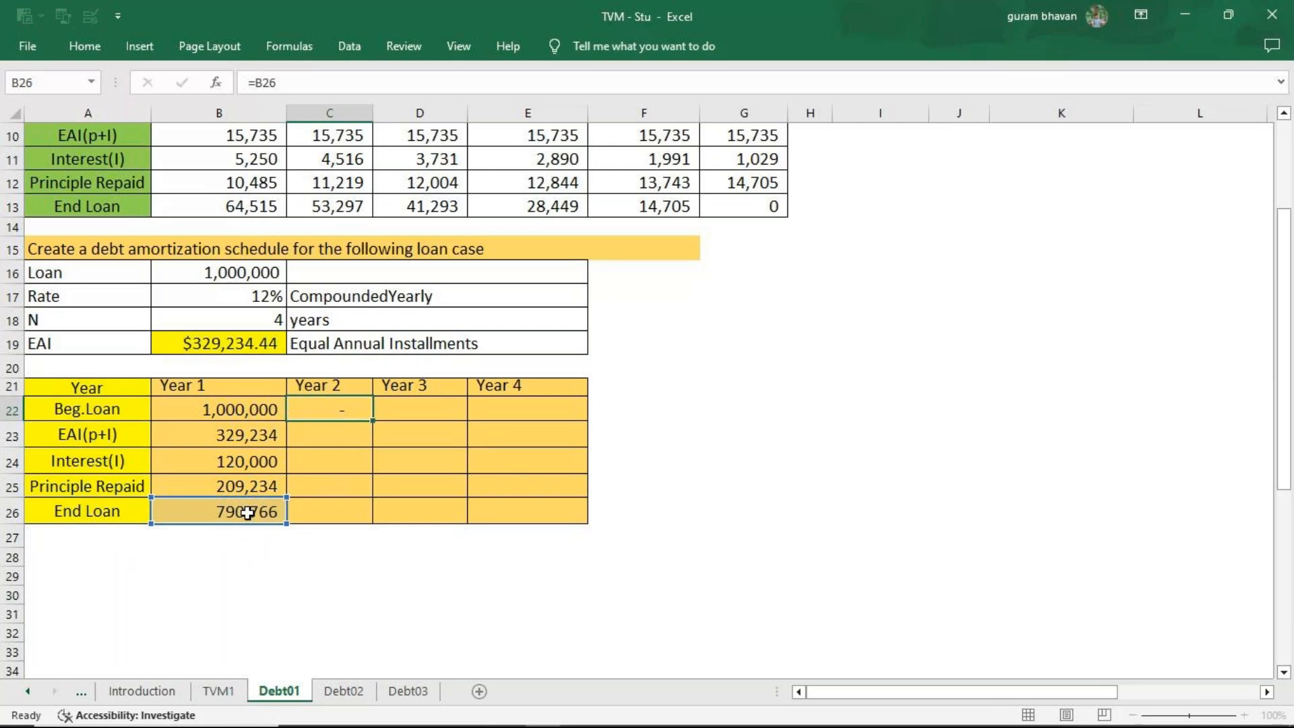
left_click(343, 413)
left_click_drag(373, 421, 540, 425)
Set the Year 2 EAI in C23 to =B23 and fill it across through Year 4.
left_click(344, 436)
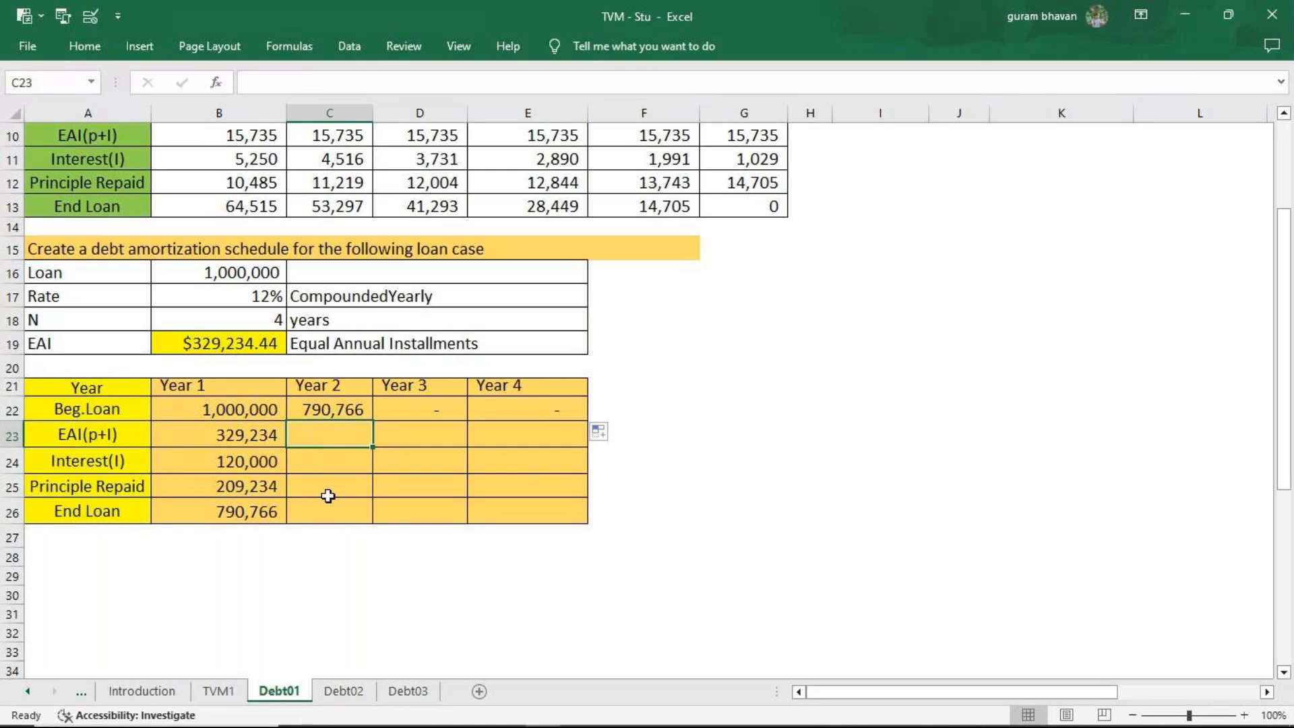
type("=")
left_click(262, 443)
key("Return")
left_click(355, 439)
left_click_drag(373, 447, 563, 445)
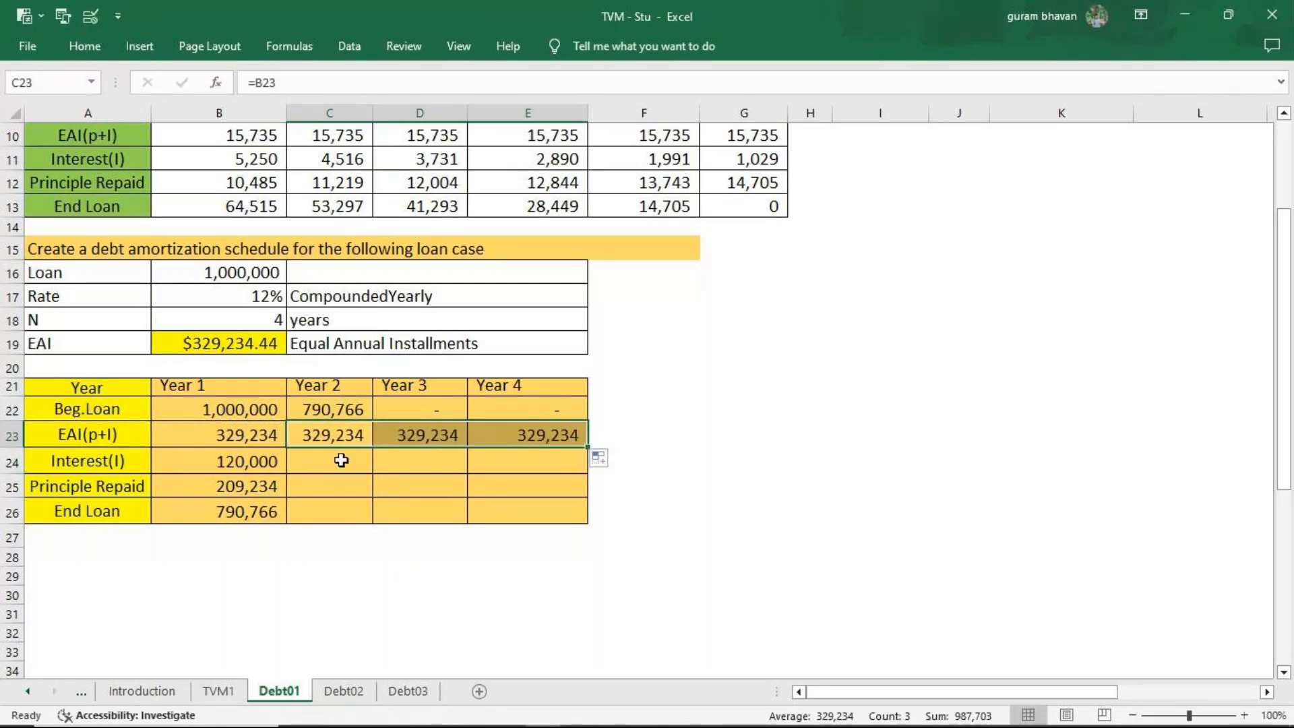
Calculate the Year 2 interest in C24 with =C22*12% and fill it across through Year 4.
double_click(343, 462)
type("=")
left_click(345, 417)
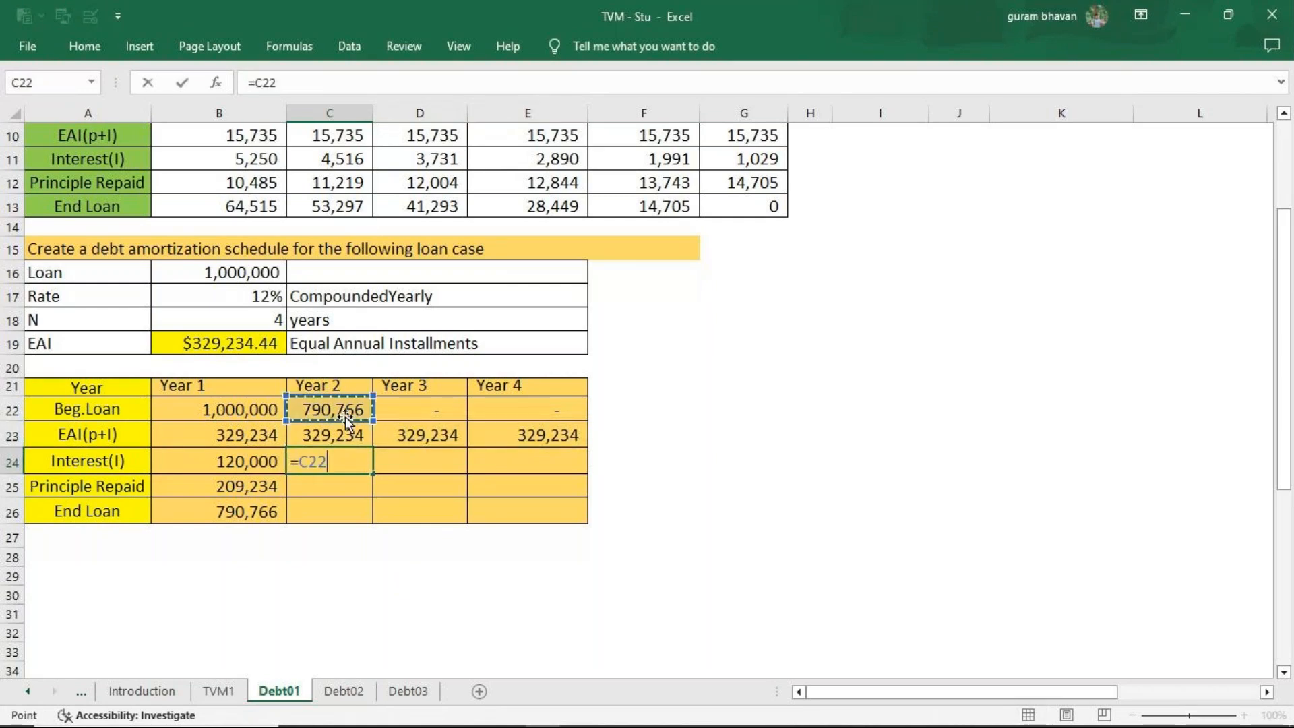
type("*1")
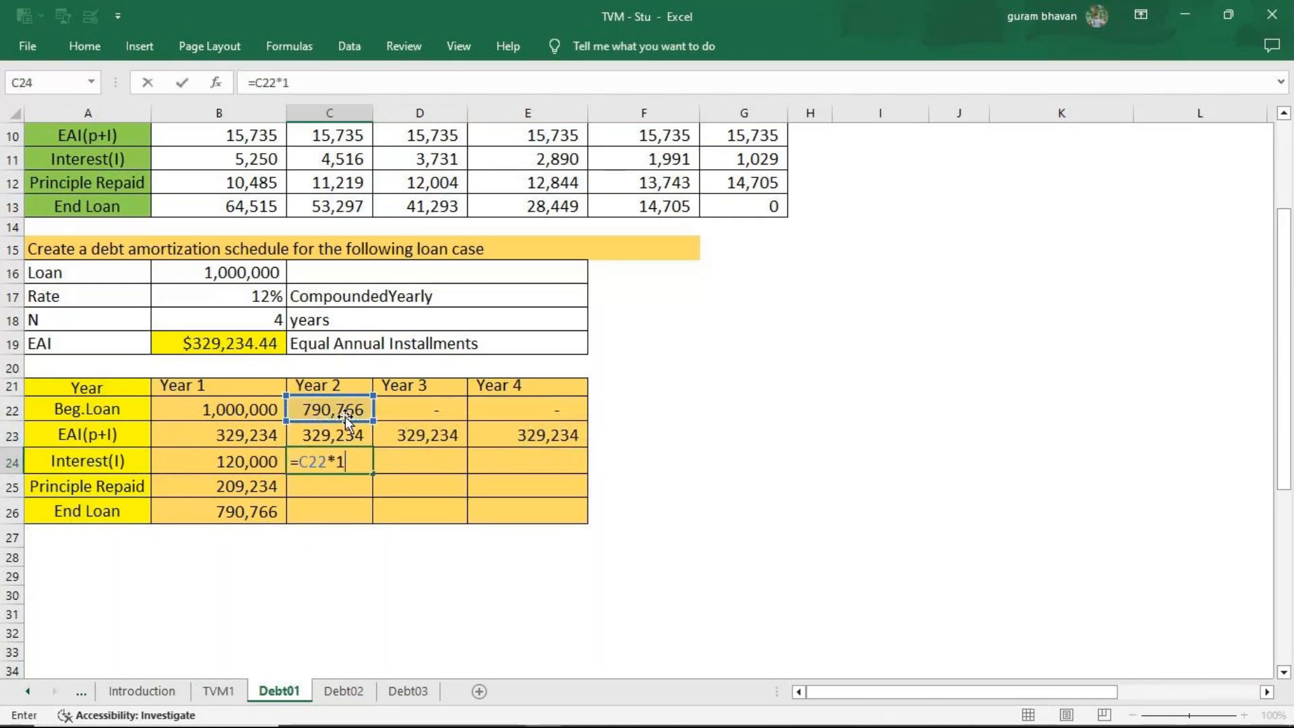
type("2%")
key("Return")
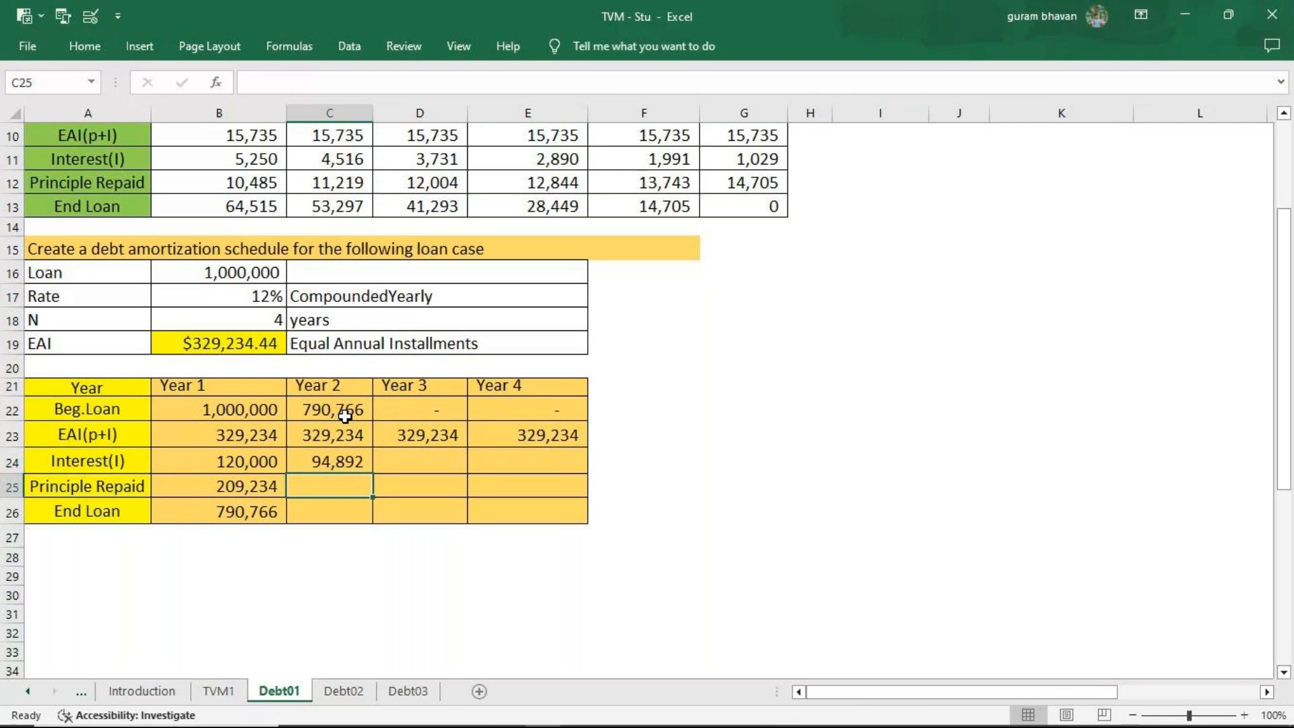
left_click(320, 458)
left_click_drag(373, 474, 562, 474)
Calculate the Year 2 principal repaid in C25 with =C23-C24 and fill it across through Year 4.
left_click(332, 485)
type("=")
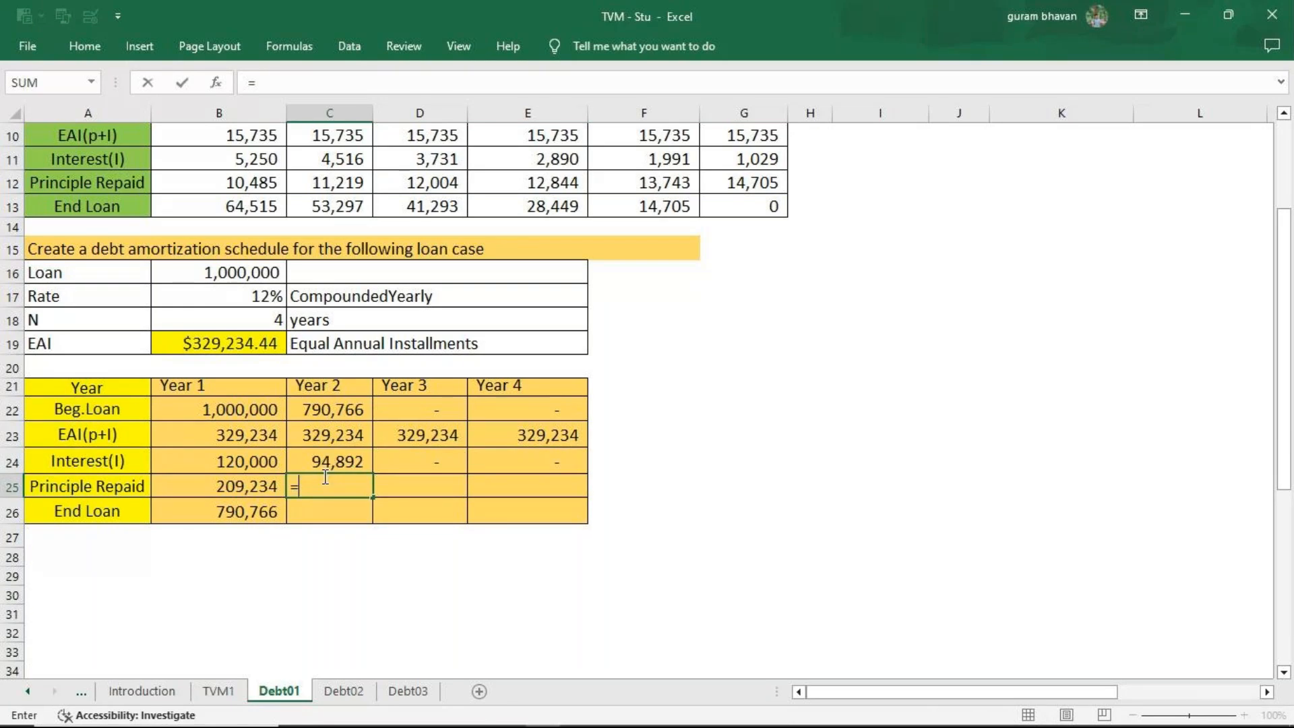
left_click(338, 436)
type("-")
left_click(319, 461)
left_click(329, 489)
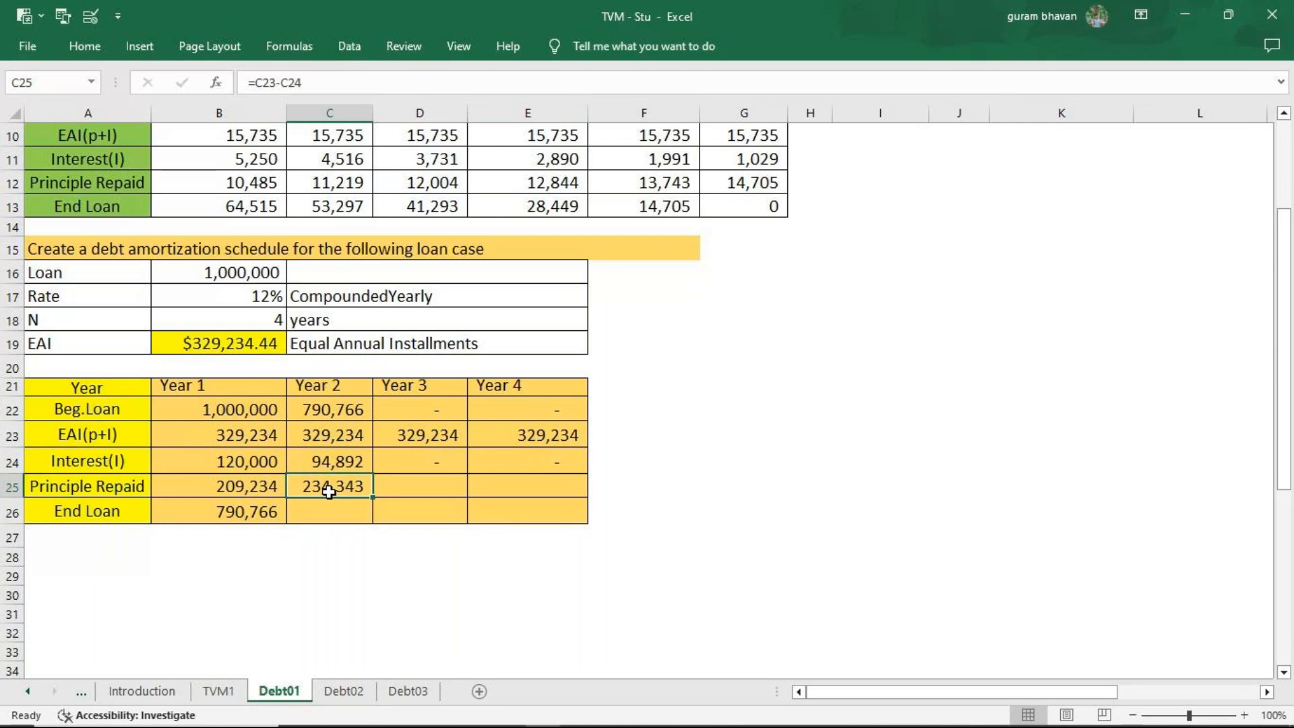
left_click_drag(372, 499, 590, 499)
Calculate the Year 2 end loan in C26 with =C22-C25 and fill it across through Year 4.
left_click(348, 516)
type("=")
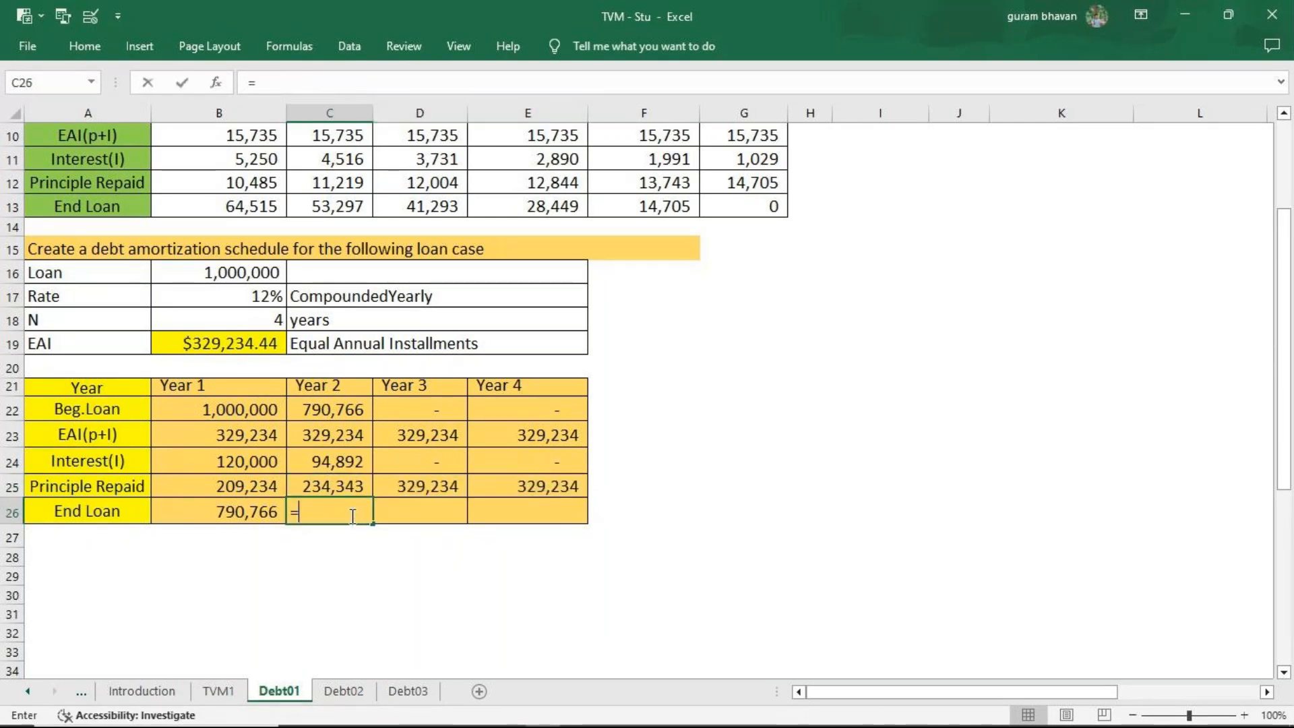
left_click(332, 413)
type("-")
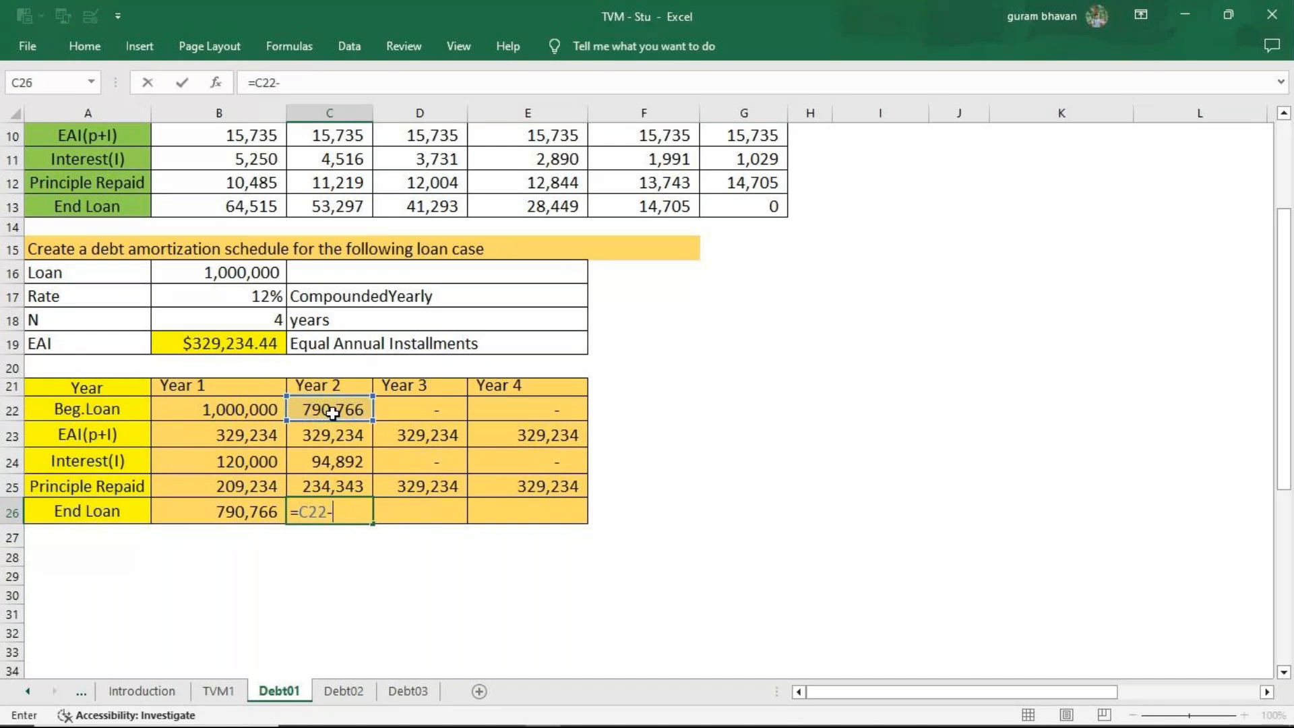
left_click(320, 484)
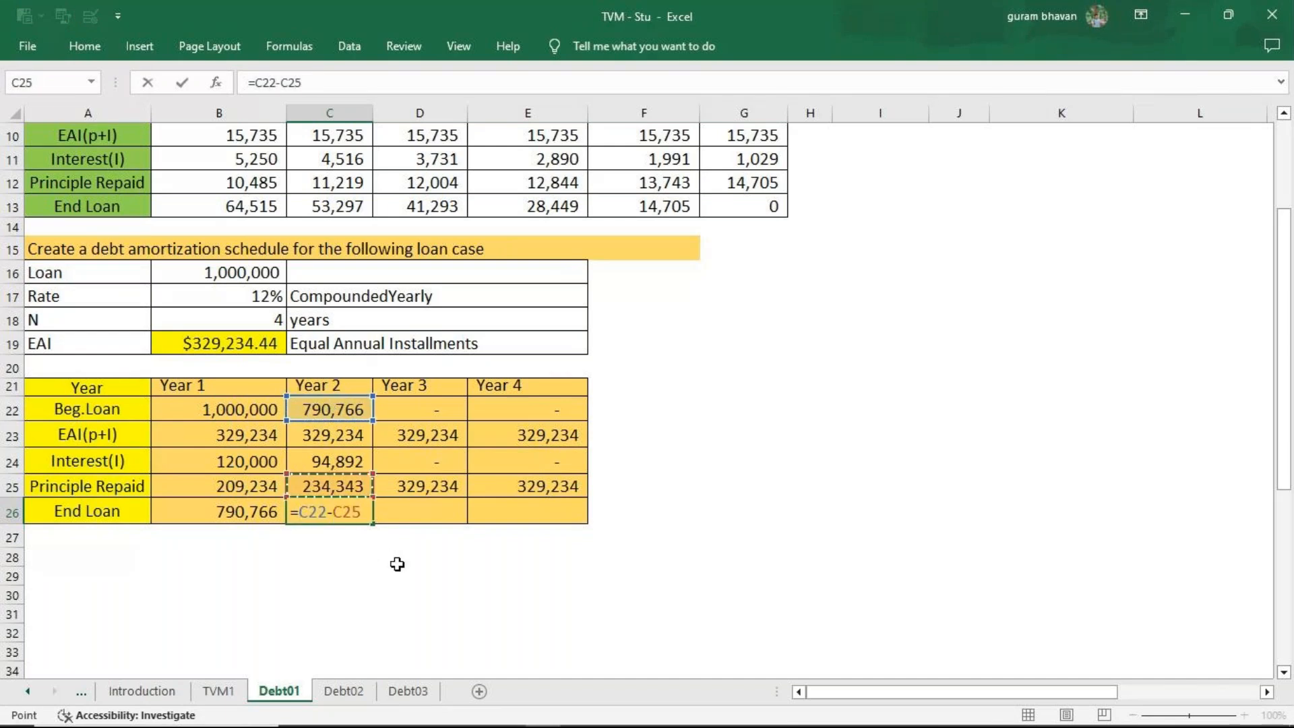
key("Return")
left_click(357, 518)
left_click_drag(371, 523, 539, 520)
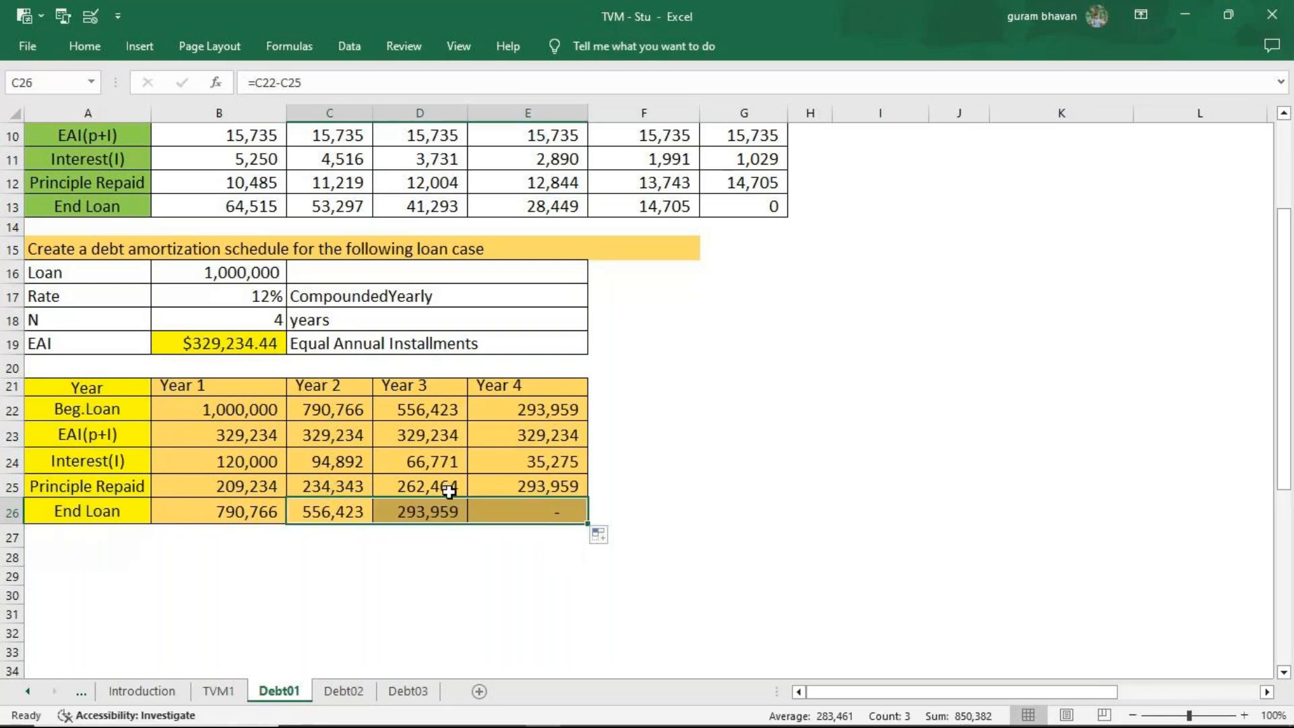
Review the EAI payment formula in B19 on the Debt01 sheet and compare it with the loan inputs and blank schedule on Debt02.
left_click(228, 349)
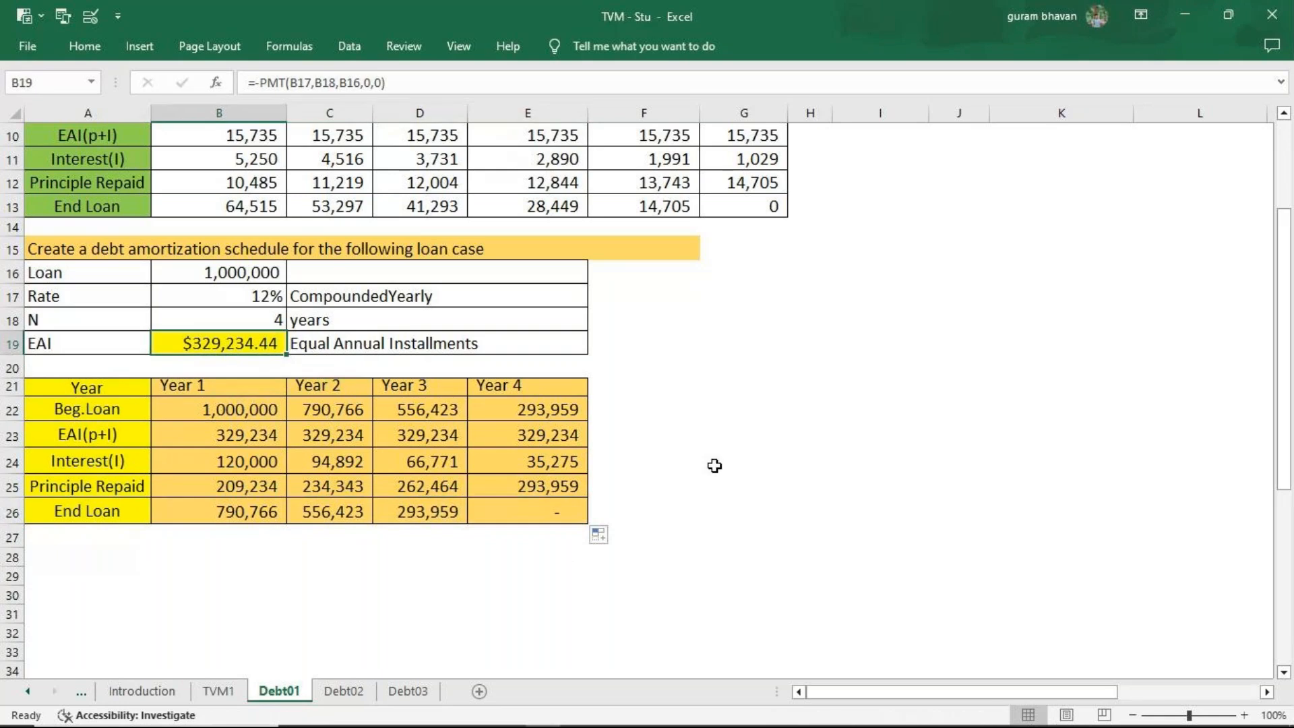
key("F2")
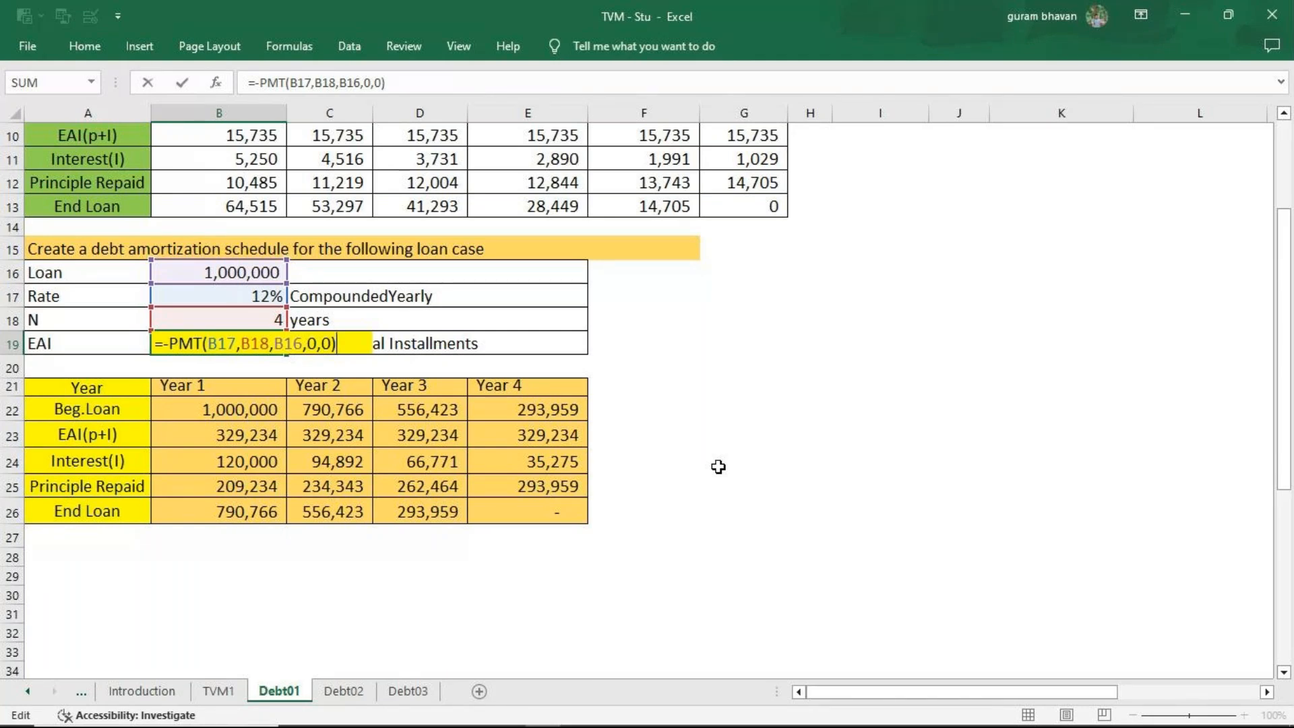
left_click(342, 692)
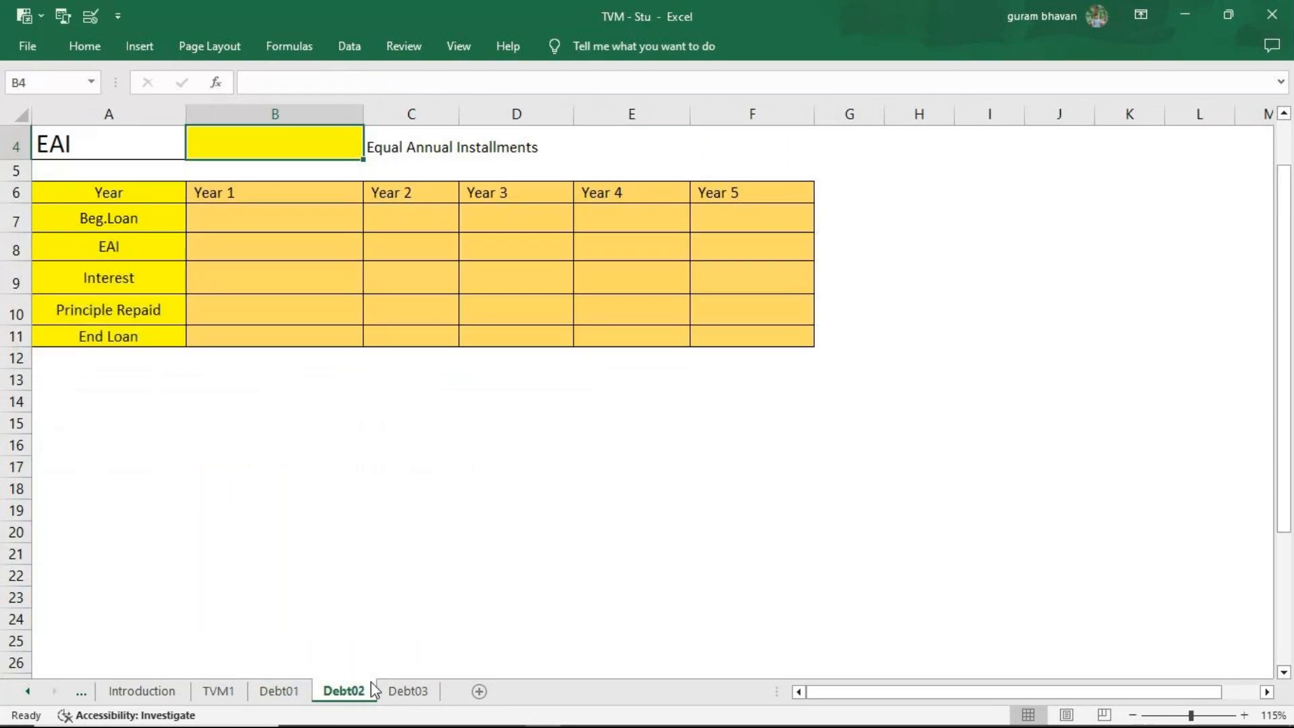
scroll(493, 517, "up", 1)
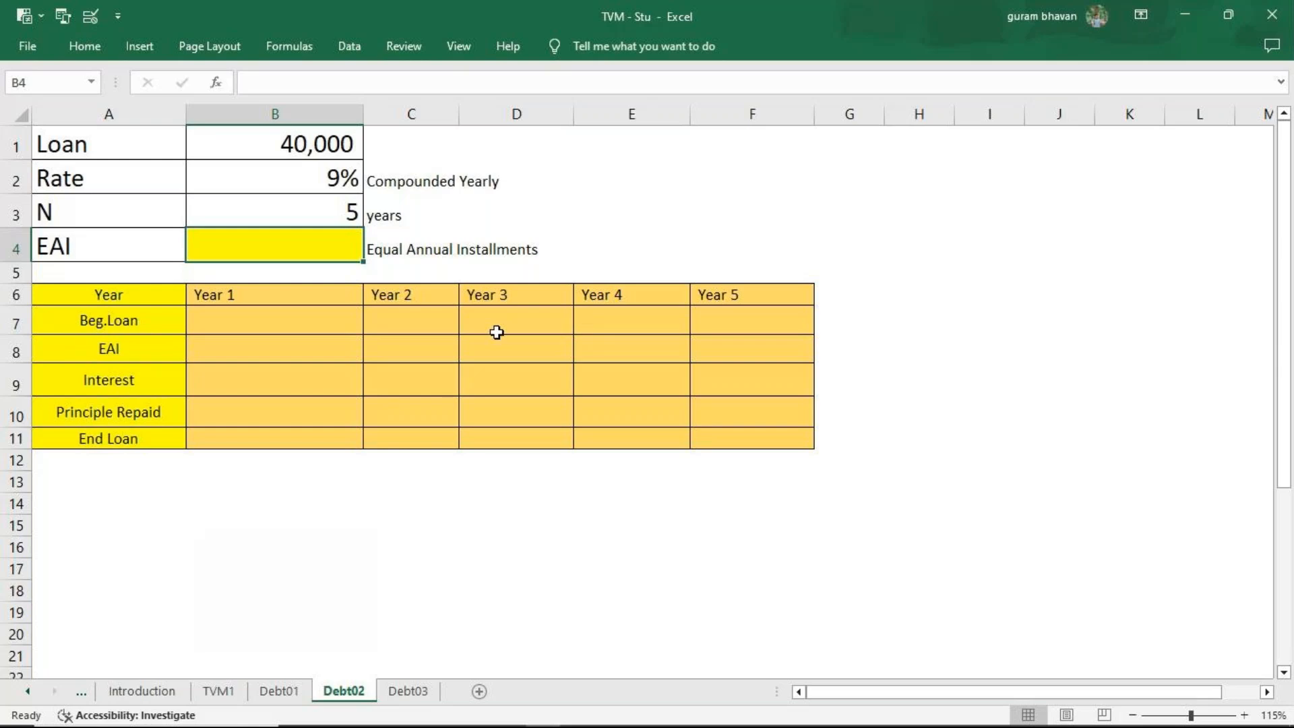
left_click(291, 697)
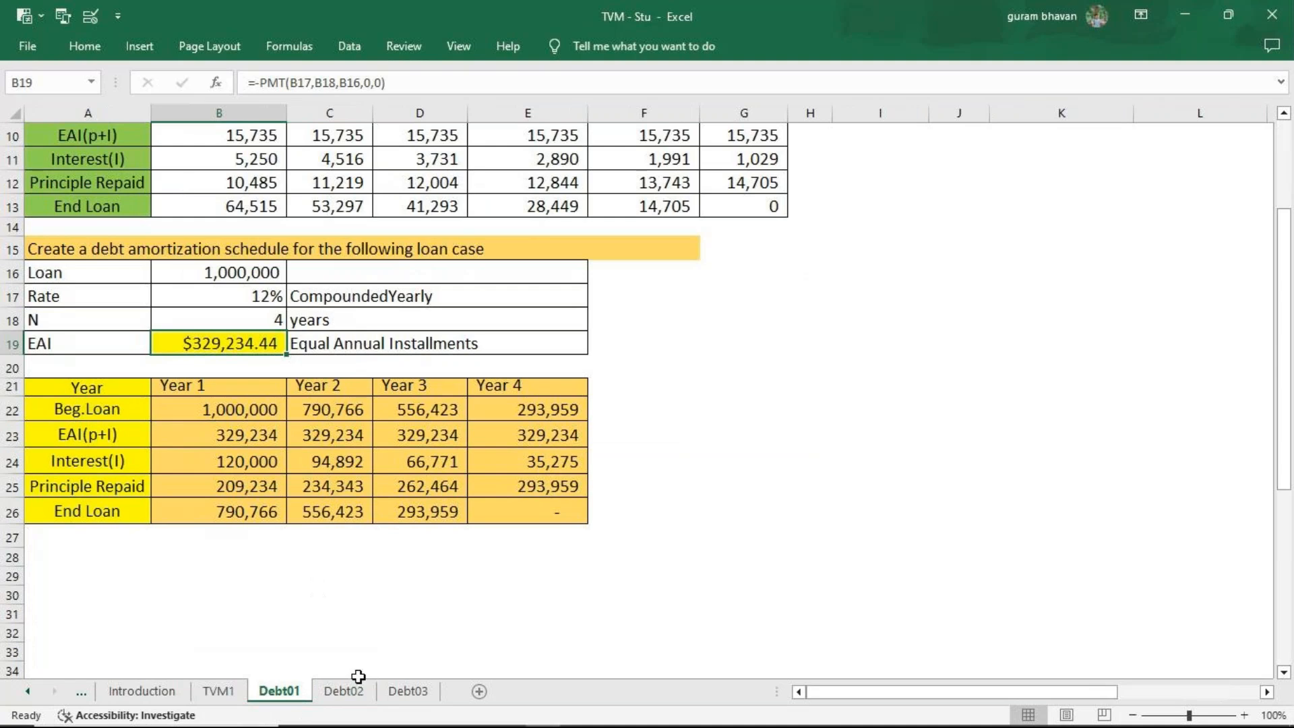
left_click(347, 696)
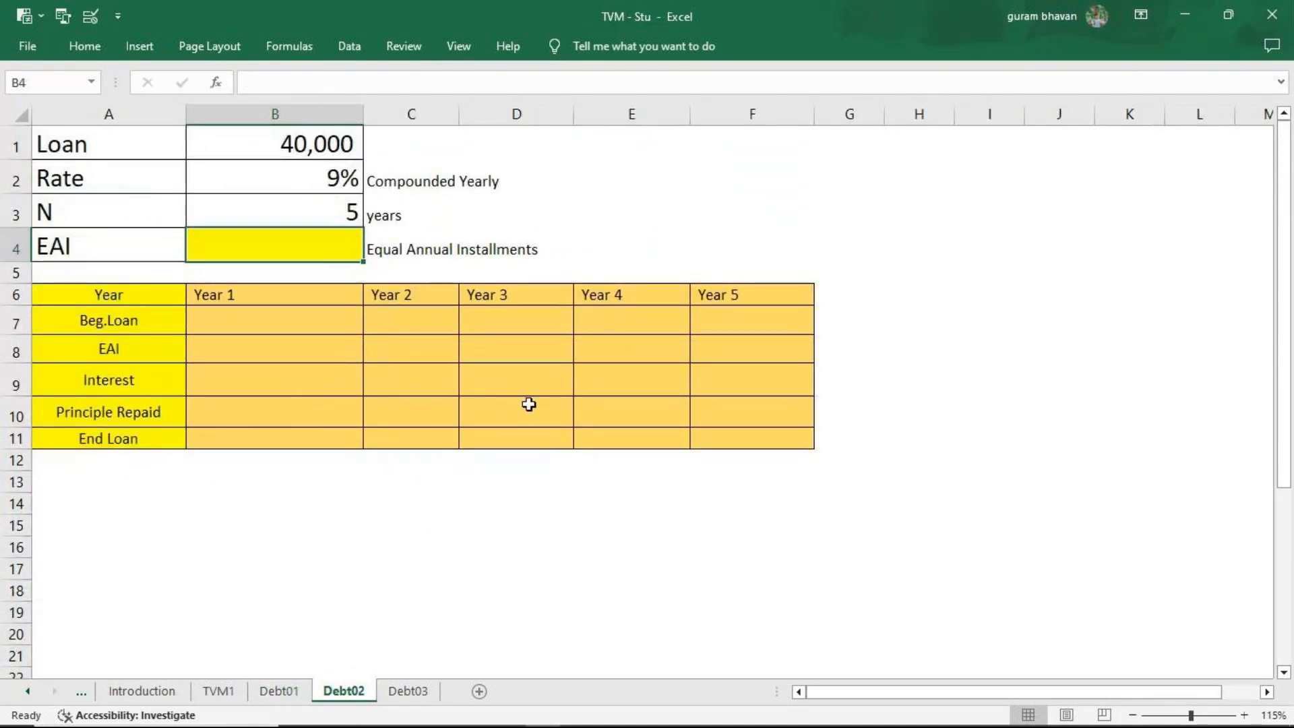
left_click(296, 694)
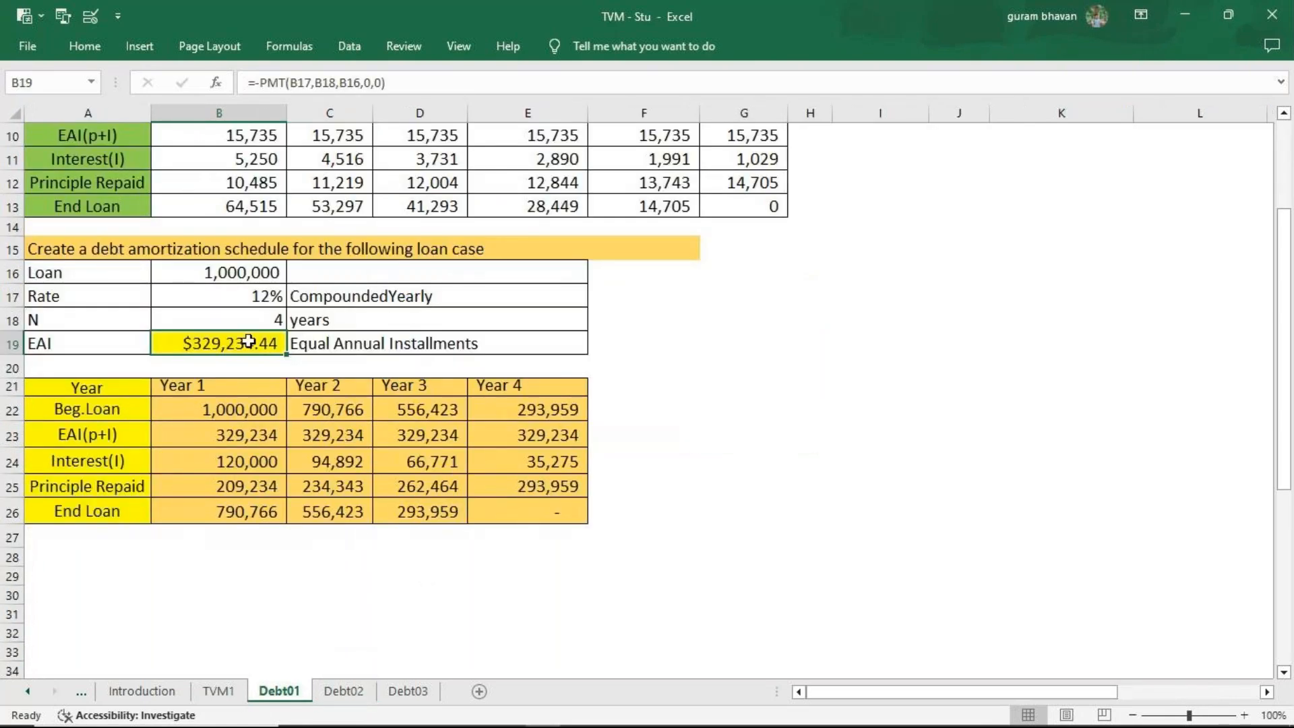
key("F2")
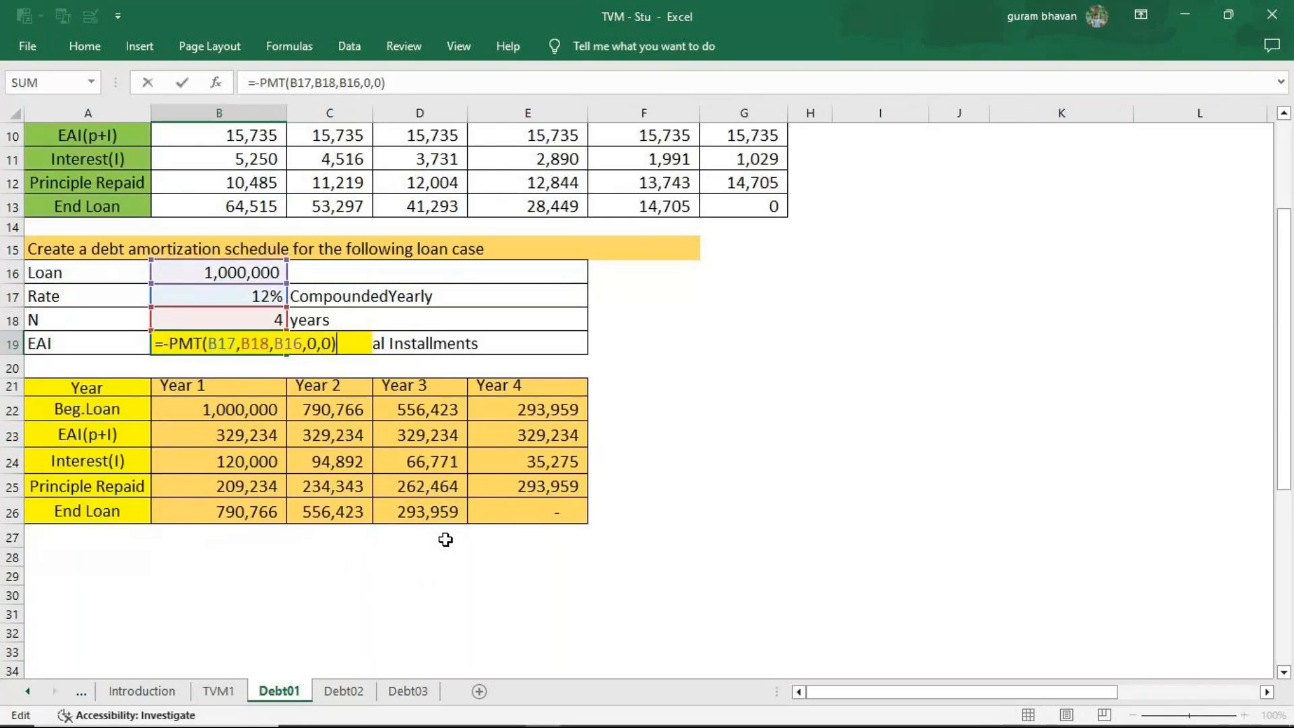
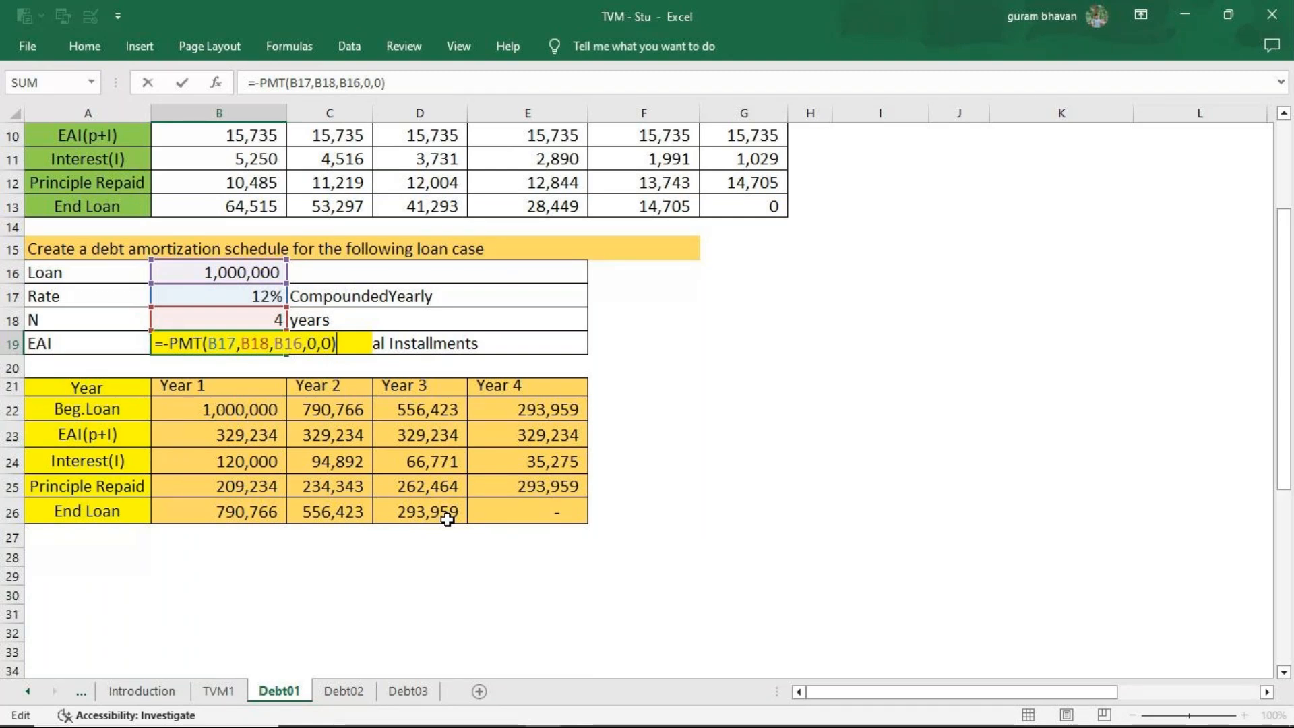
Close the Debt01 formula and compare the loan inputs and blank schedule layouts on the Debt02 and Debt03 sheets.
left_click(449, 512)
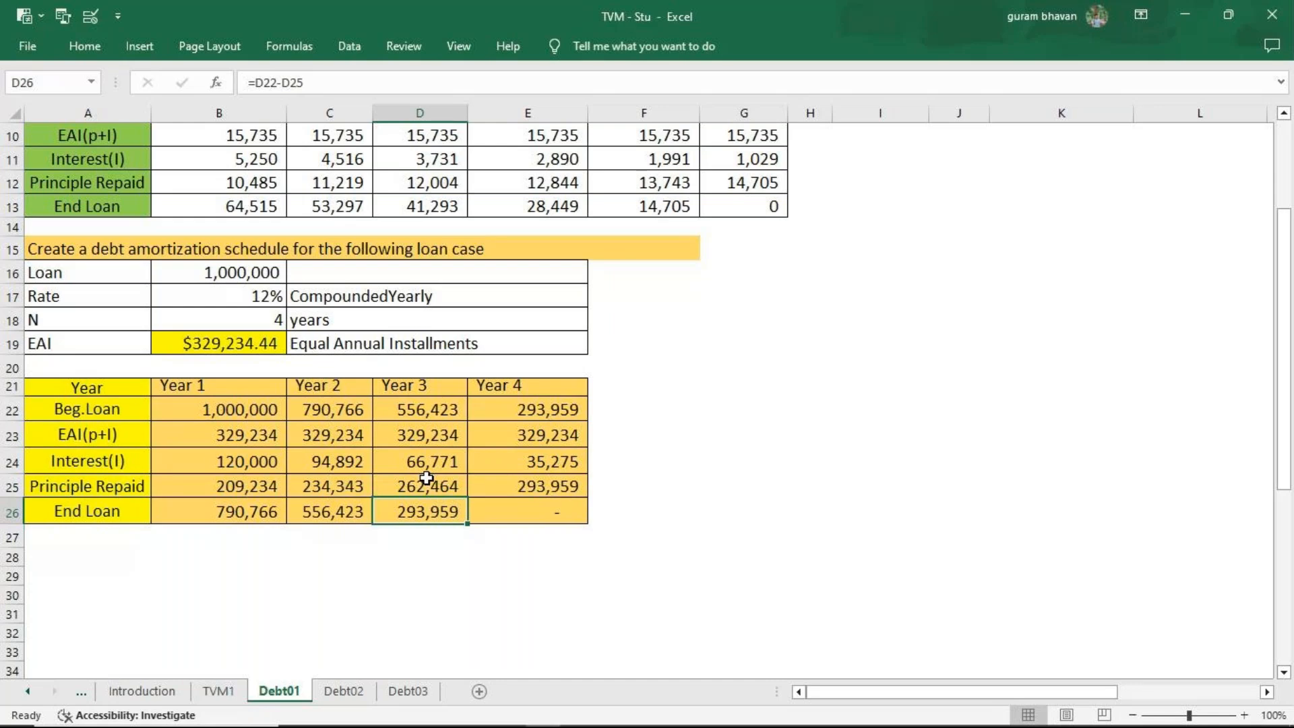
left_click(343, 692)
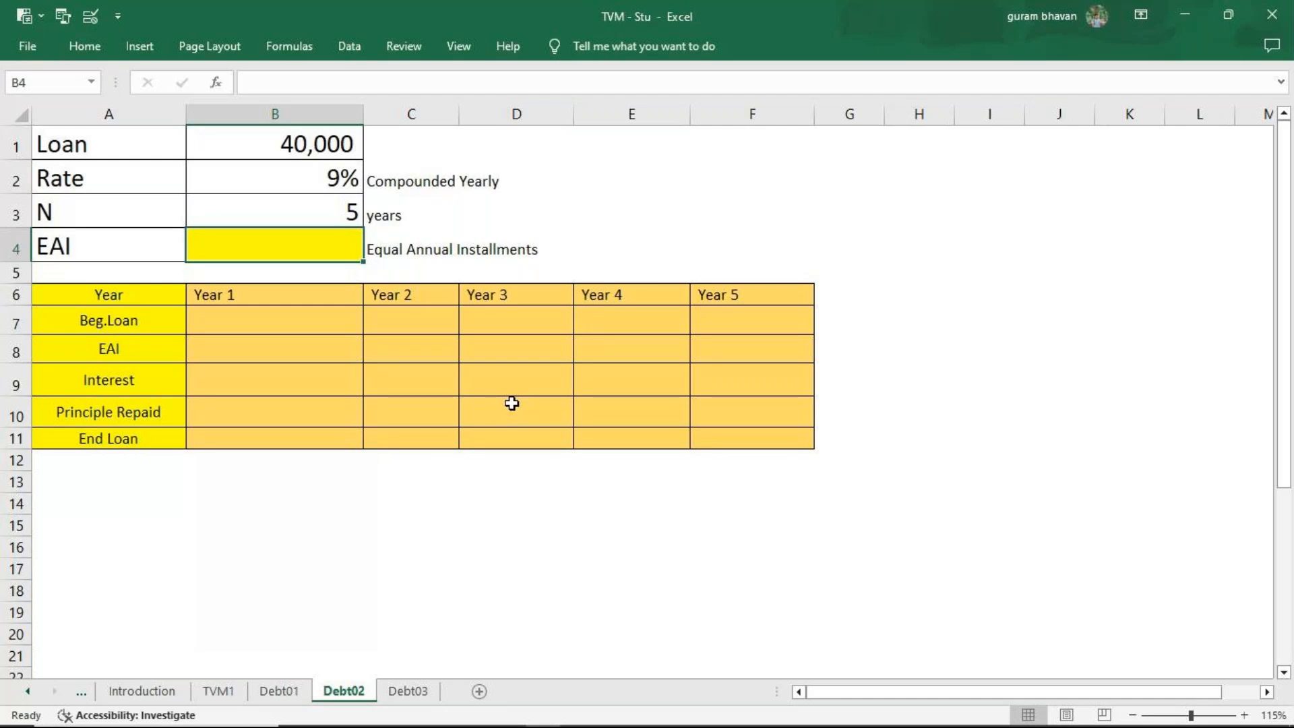
left_click(408, 691)
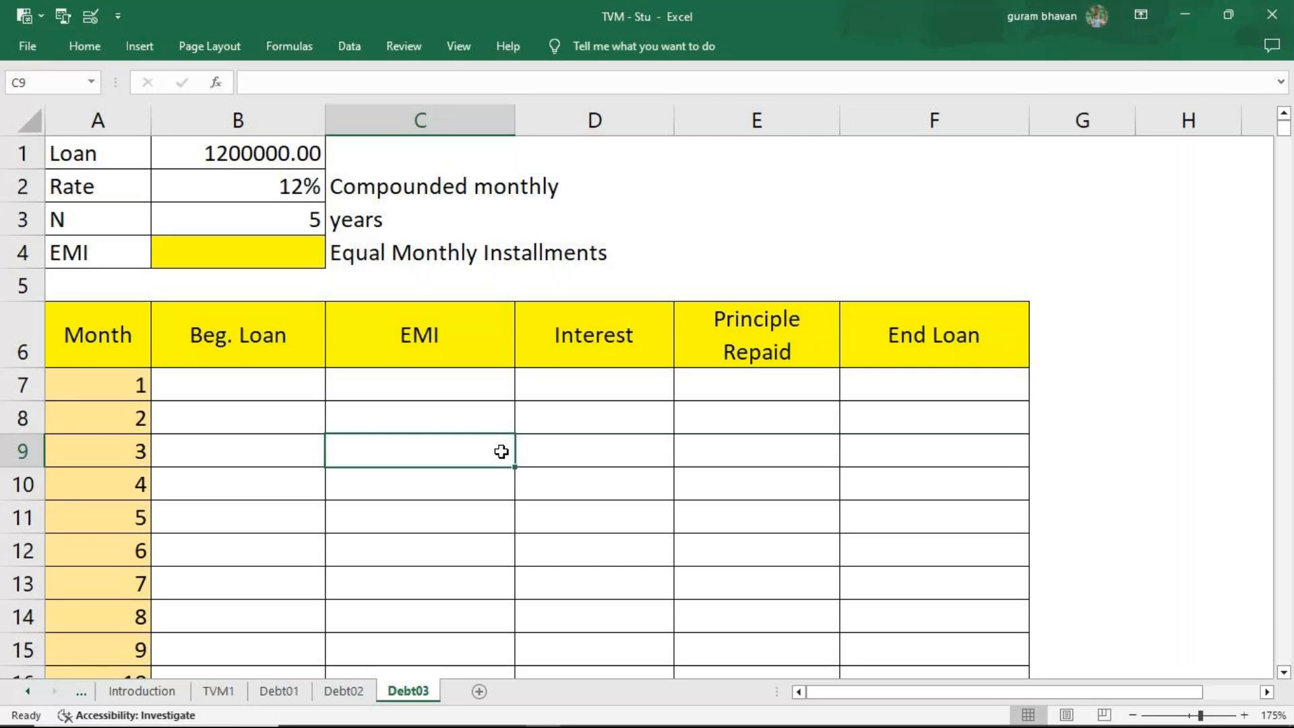
left_click(344, 695)
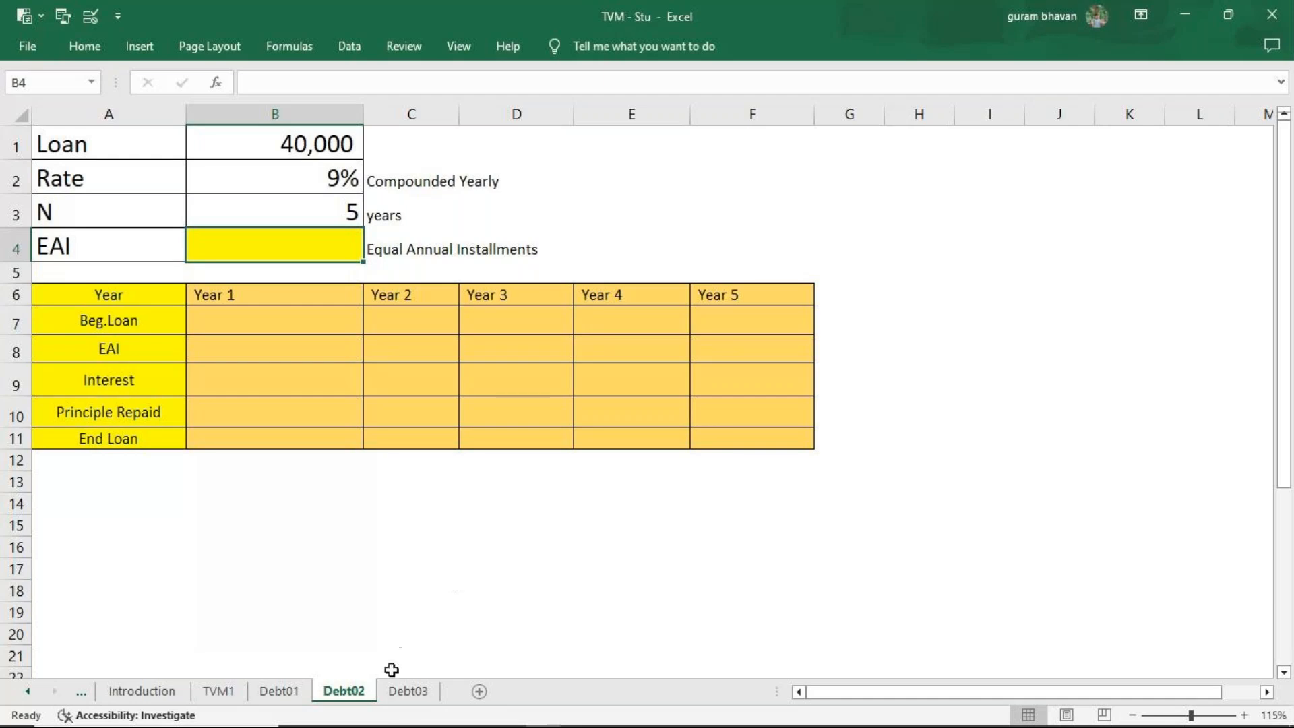
left_click(405, 692)
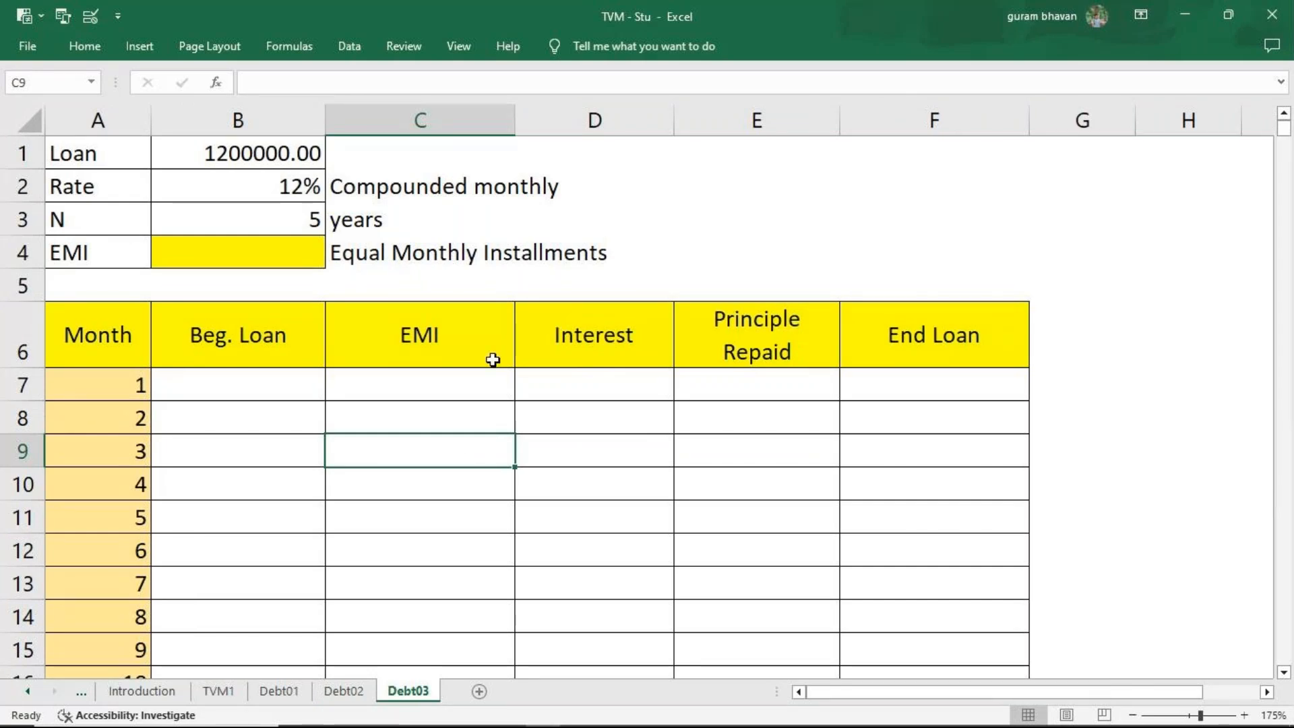
Calculate the equal annual installment in B4 on the Debt02 sheet with =PMT(B2,B3,B1,0,0).
left_click(362, 695)
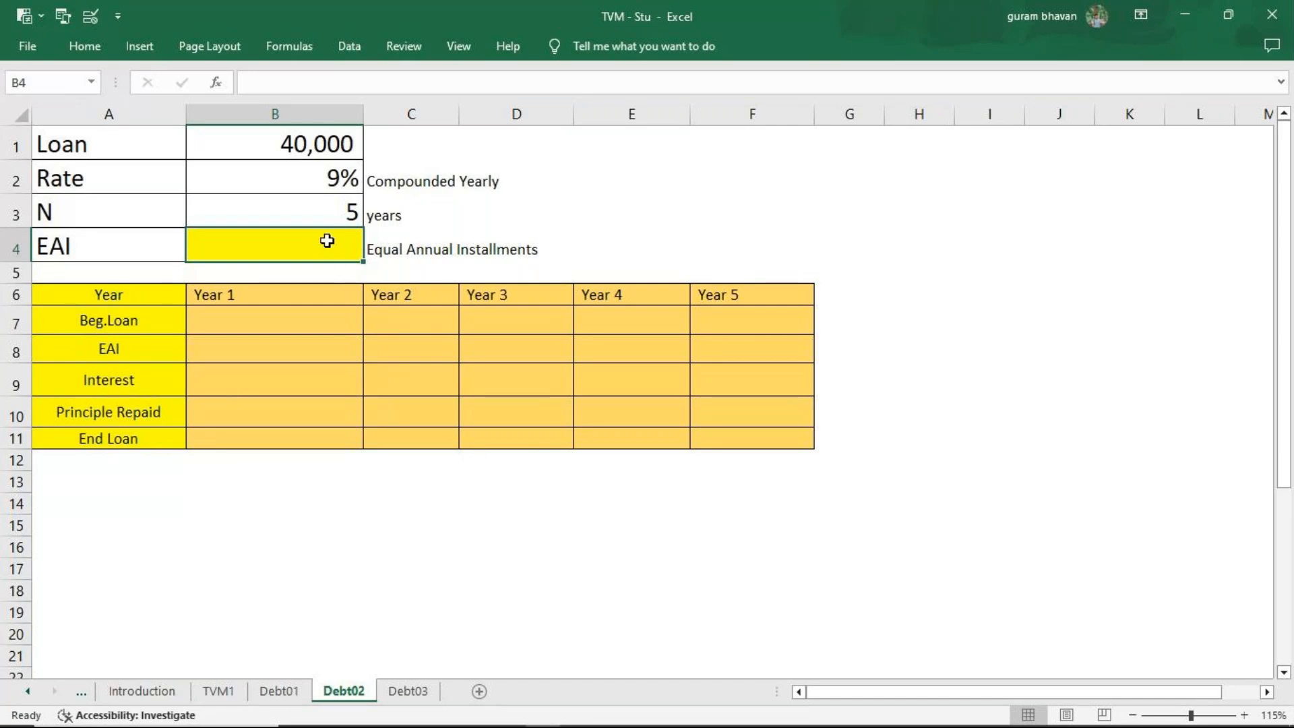
type("=")
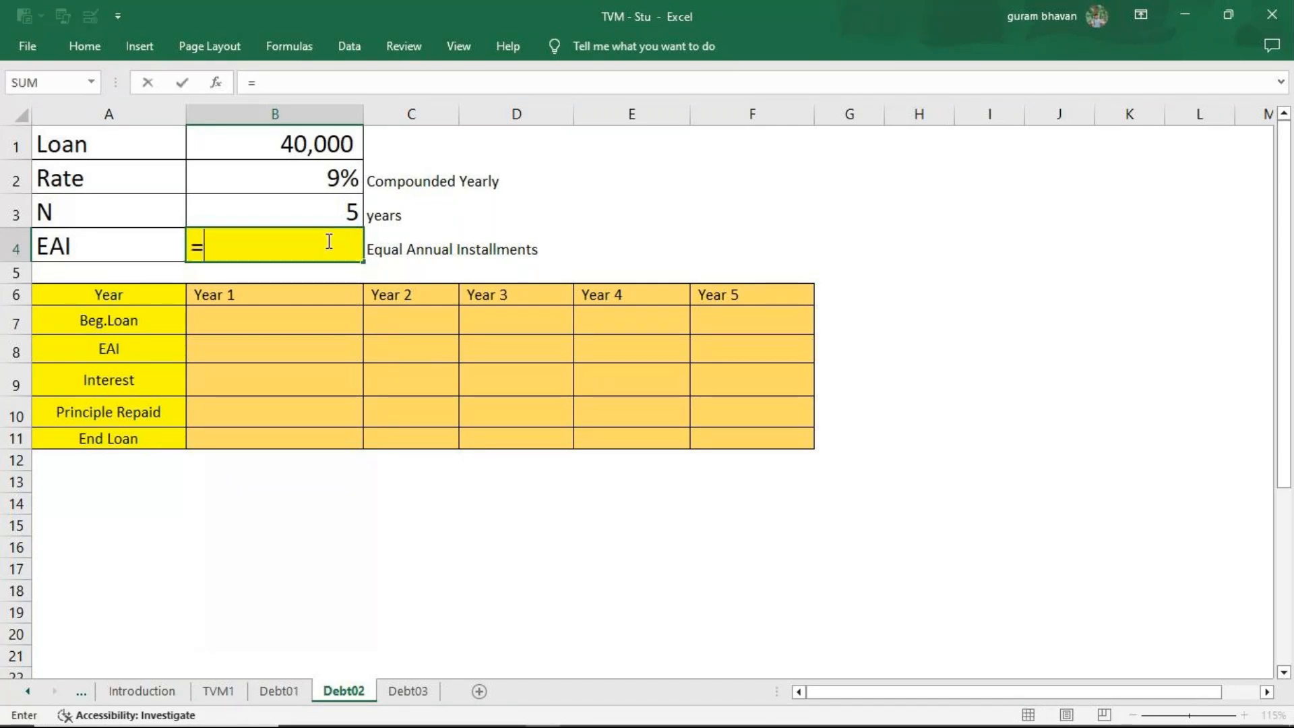
type("pmt")
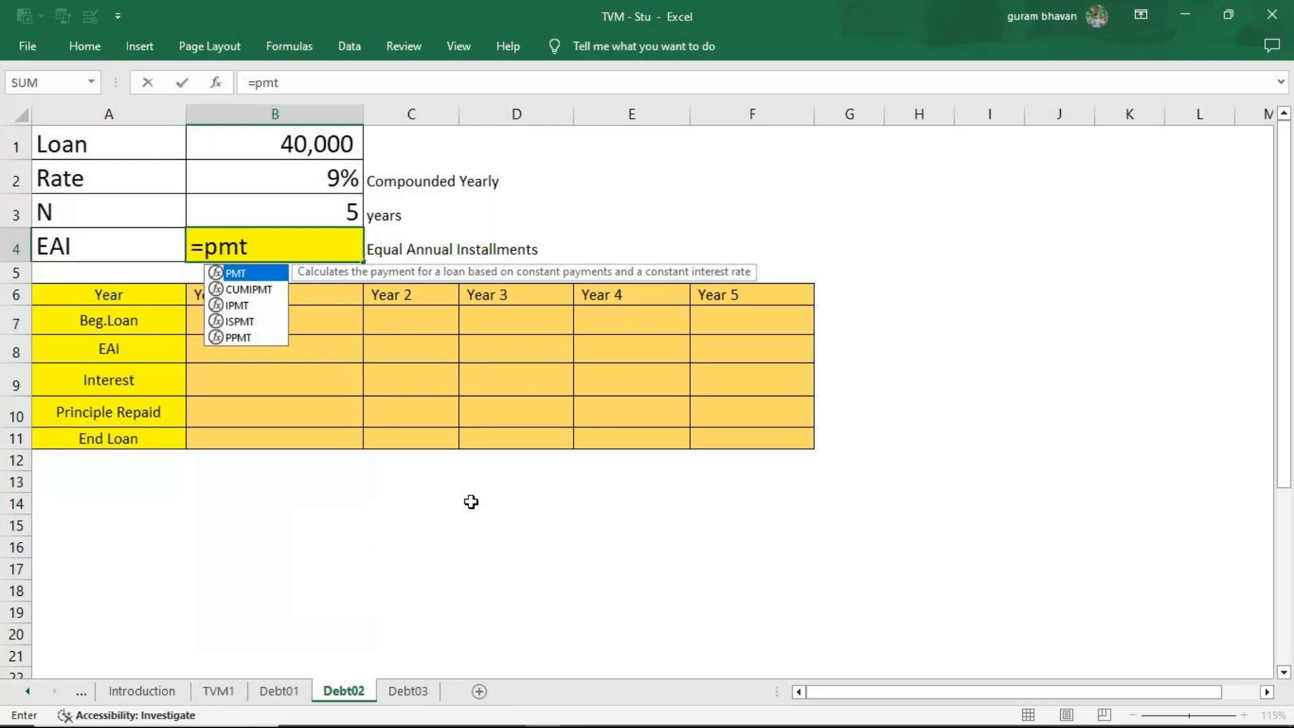
key("Tab")
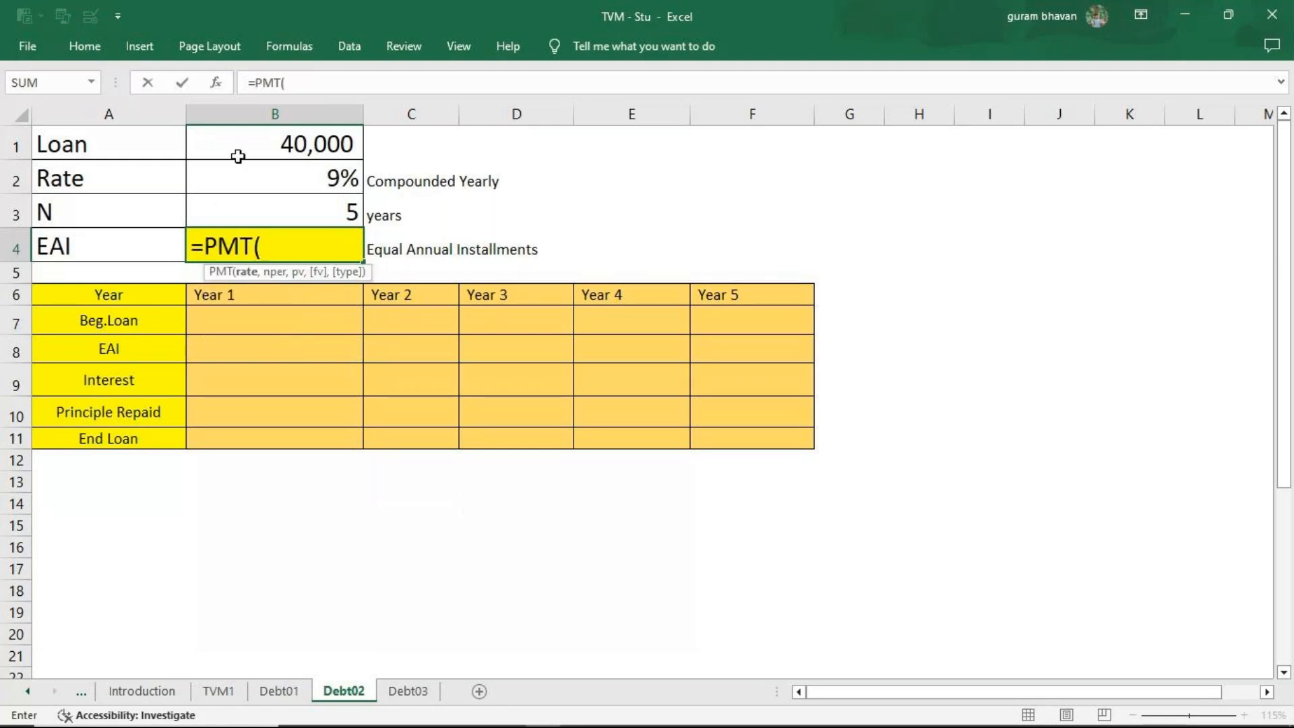
left_click(277, 181)
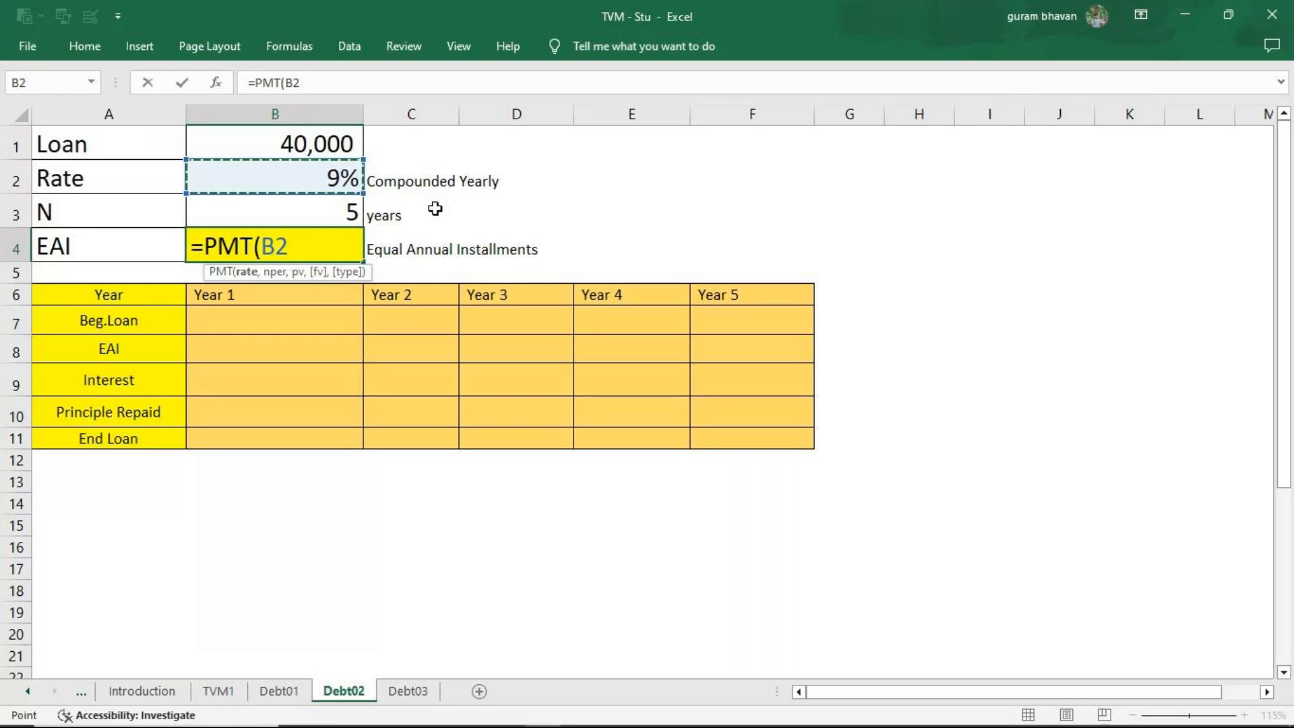
type(",")
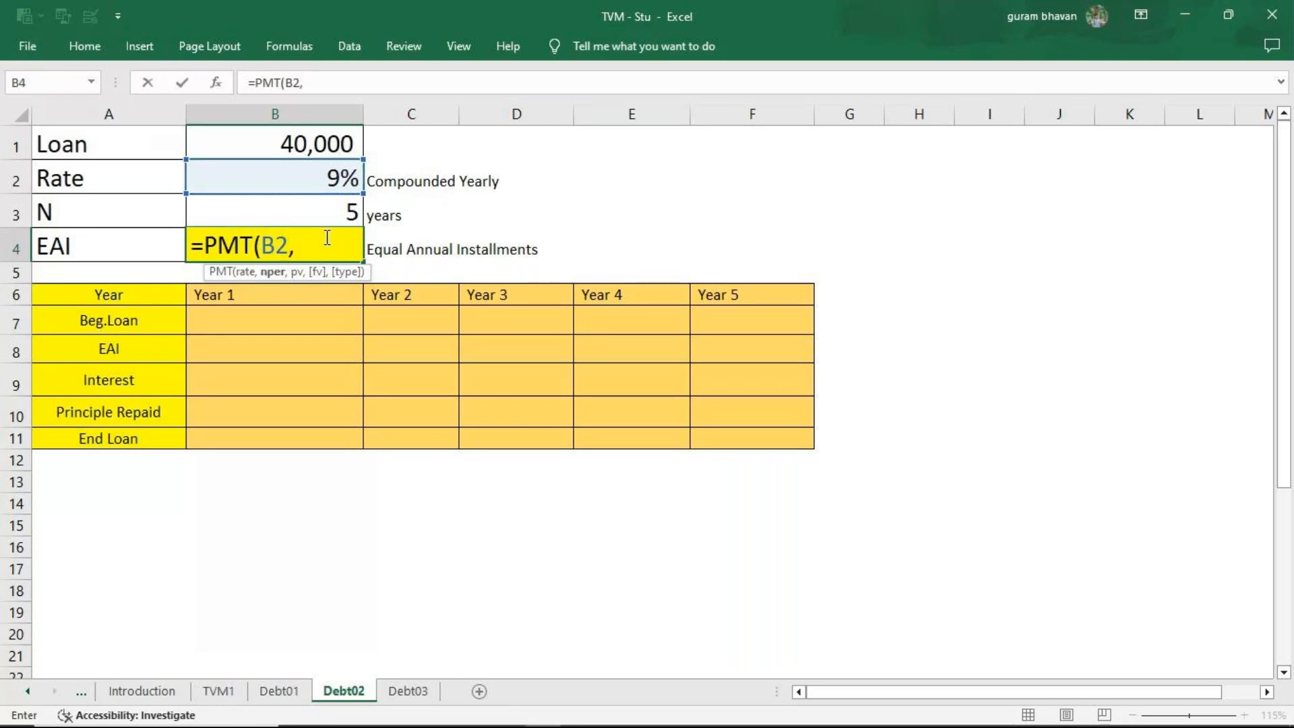
left_click(330, 212)
type(",")
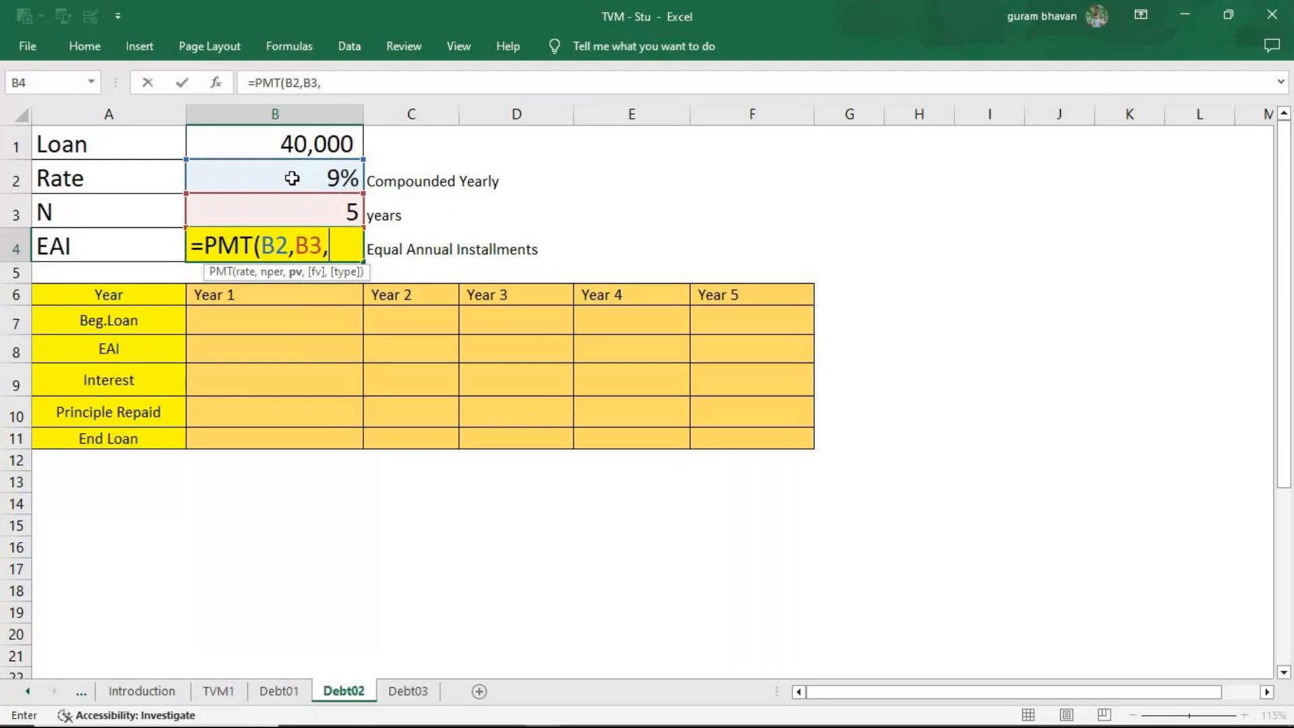
left_click(294, 141)
type(",")
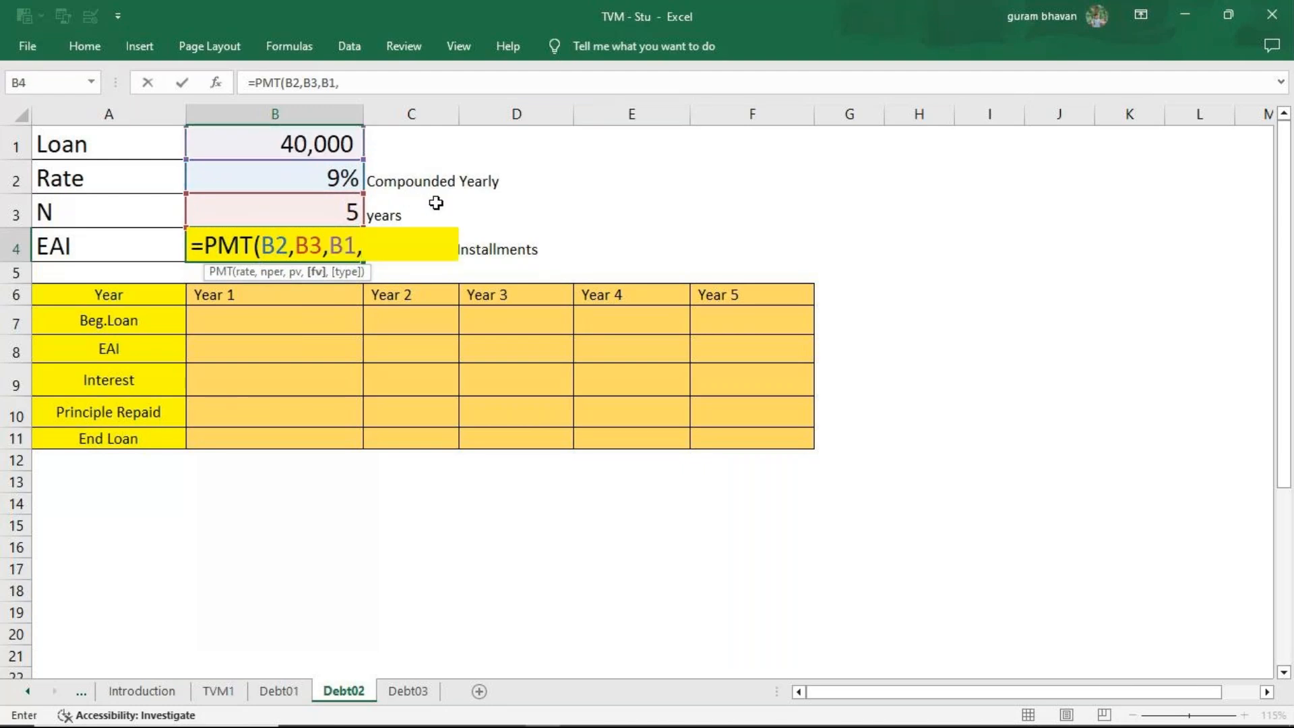
type("0,0)")
key("Return")
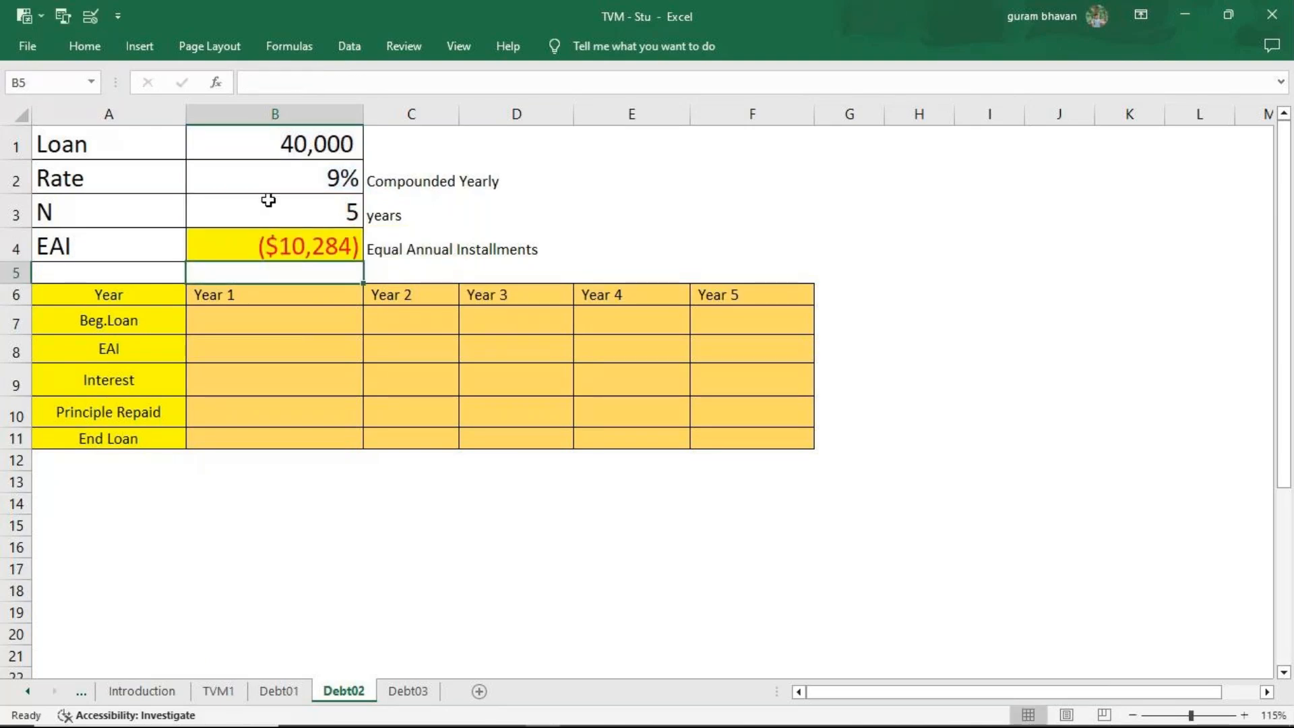
Flip the sign of the EAI in B4 by changing its formula to =-PMT(B2,B3,B1,0,0).
left_click(275, 251)
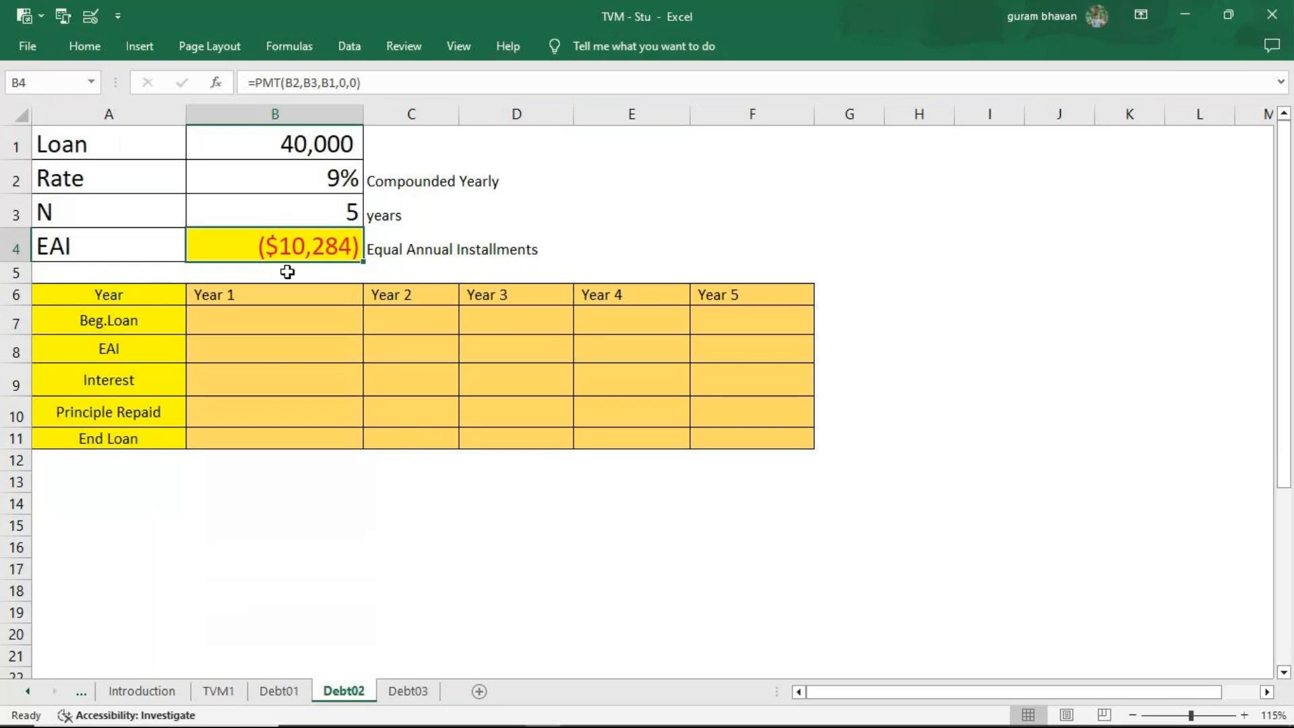
key("F2")
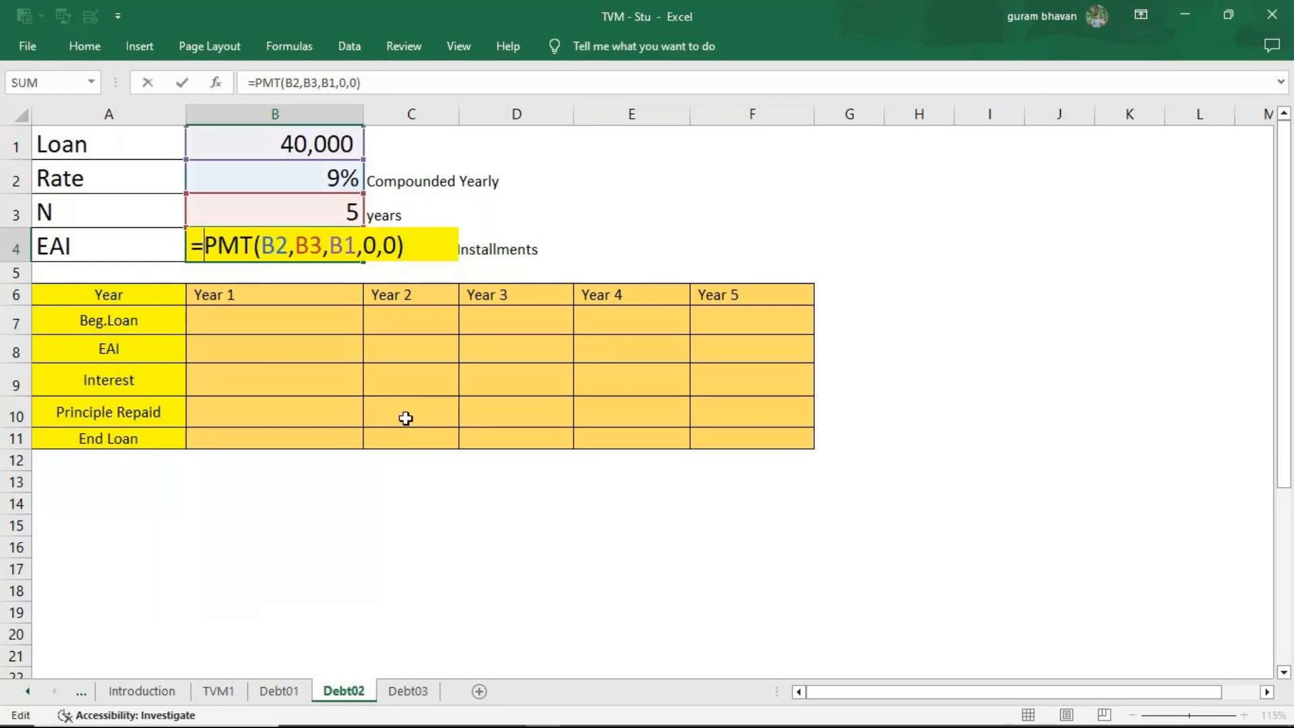
type("-")
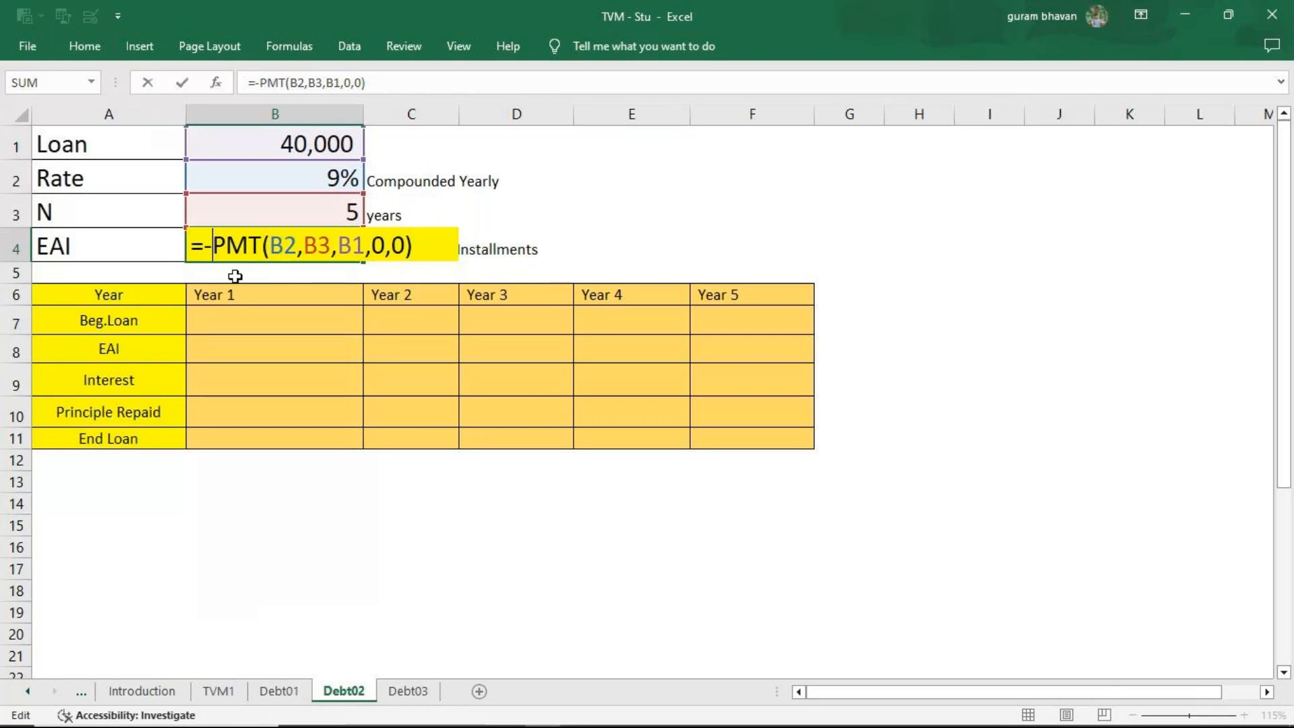
key("Return")
Link the Year 1 beginning loan in B7 to =B1 and the Year 1 EAI in B8 to =B4.
left_click(193, 320)
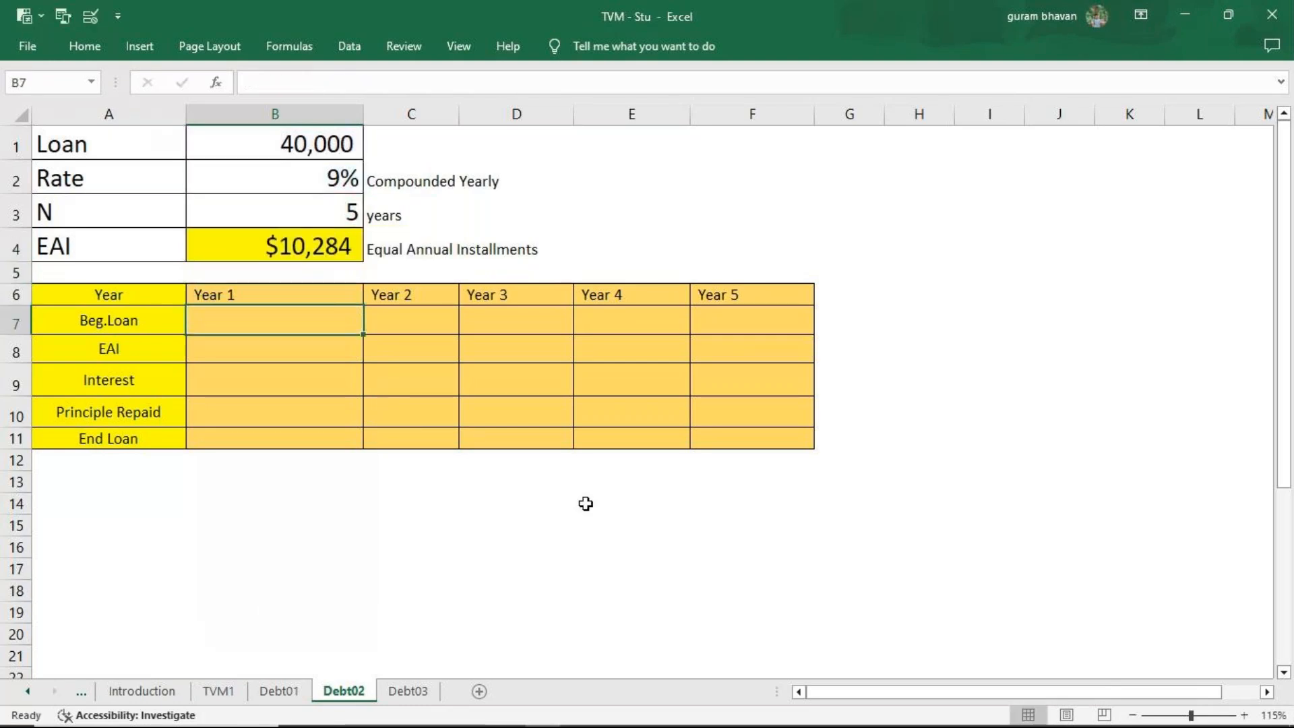
type("=")
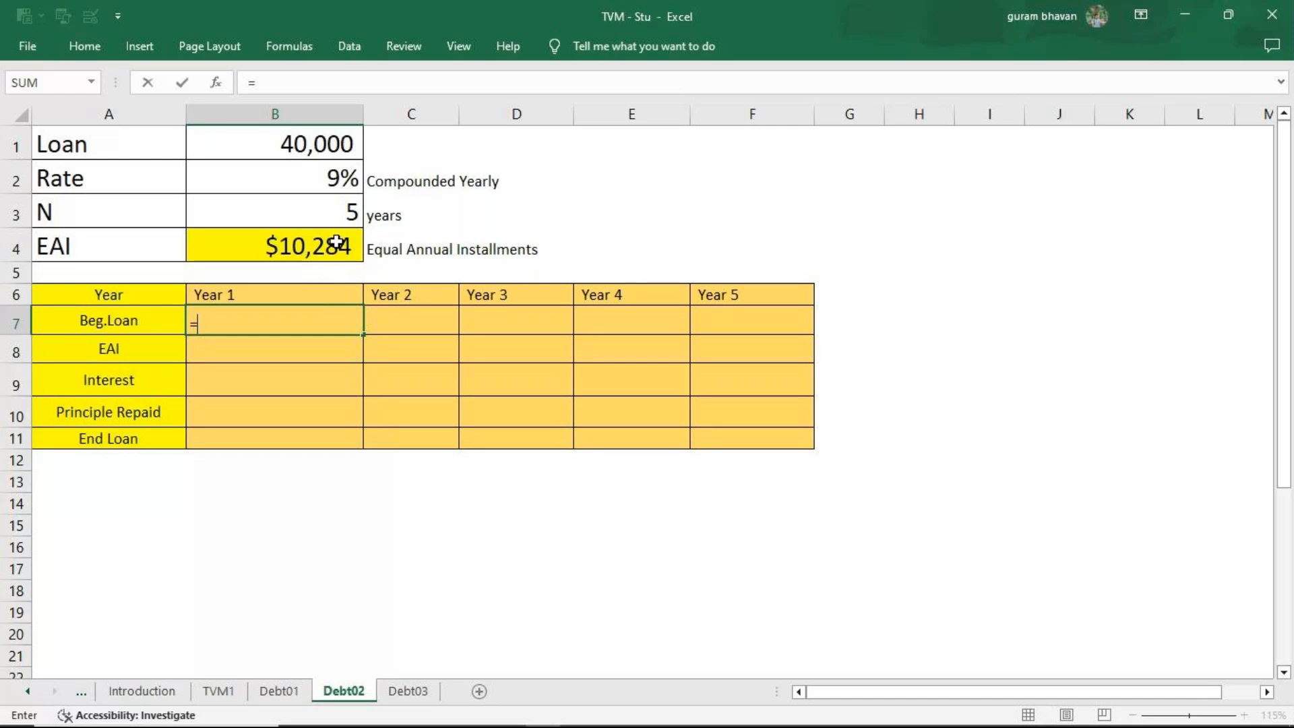
left_click(302, 153)
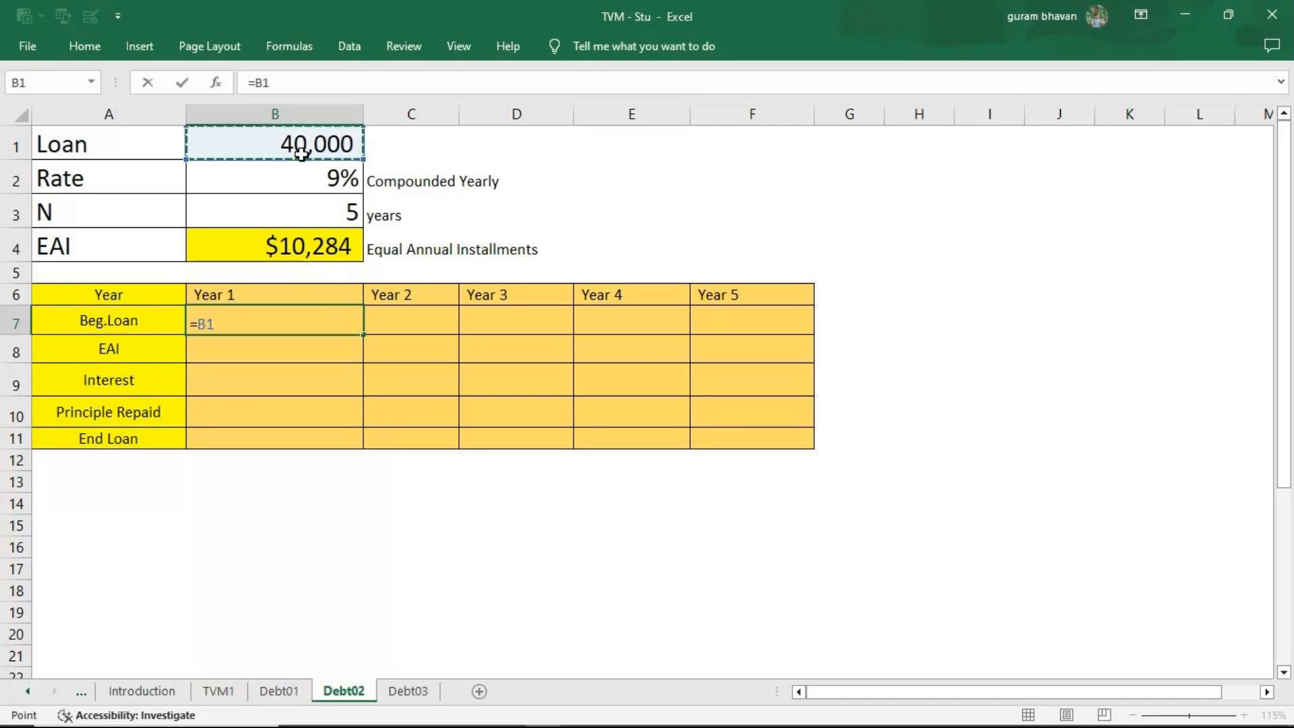
key("Return")
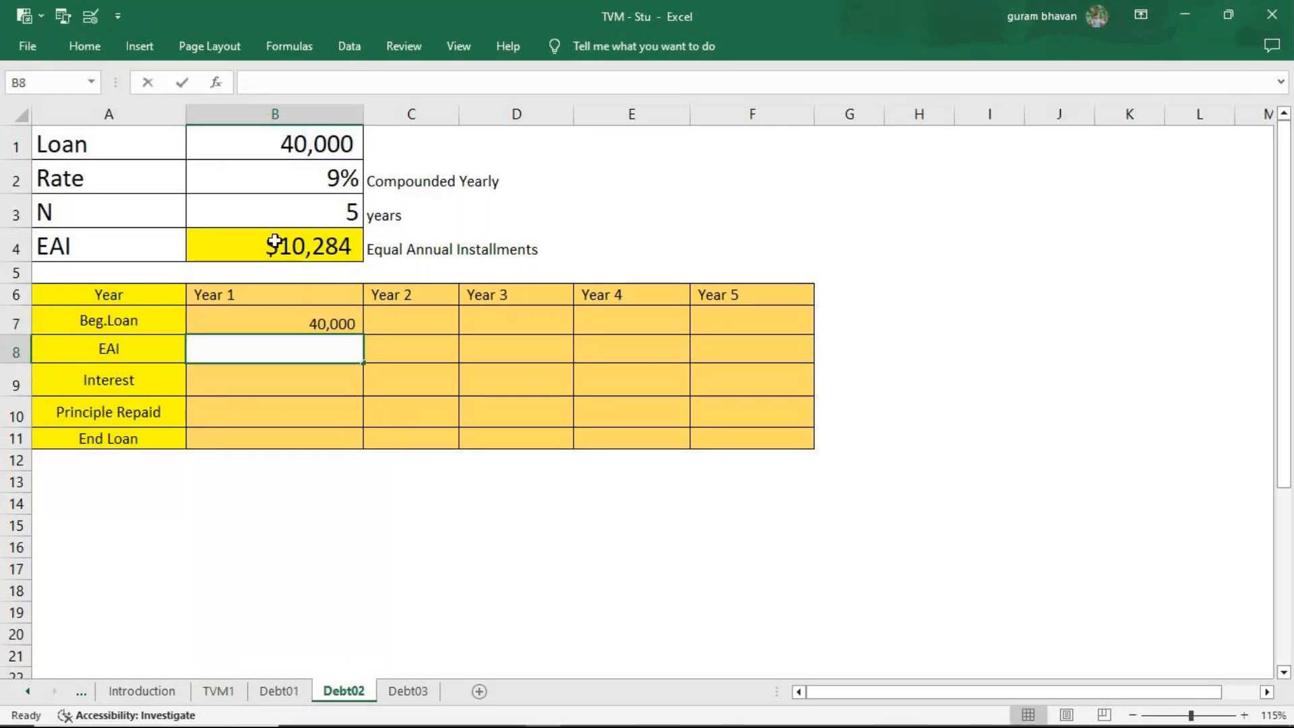
type("=")
left_click(290, 245)
key("Return")
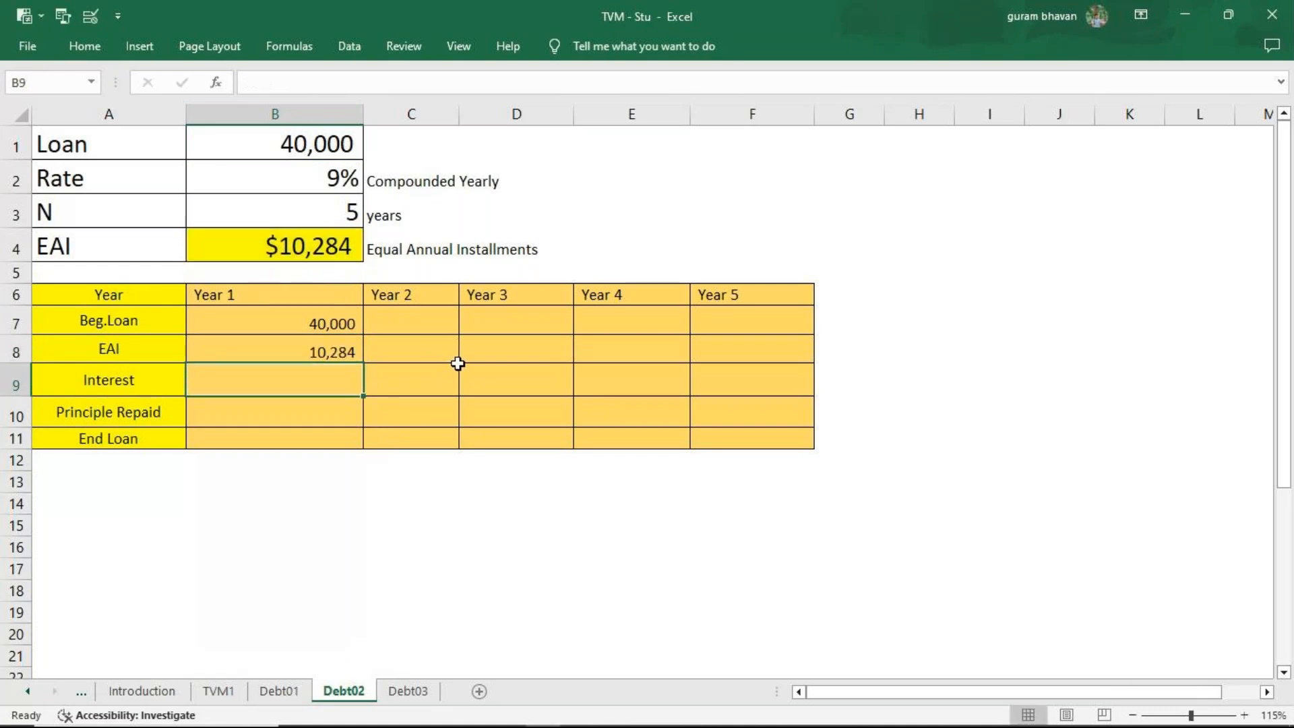
Calculate the Year 1 interest in B9 with =B7*9%.
type("=")
left_click(289, 330)
type("*9")
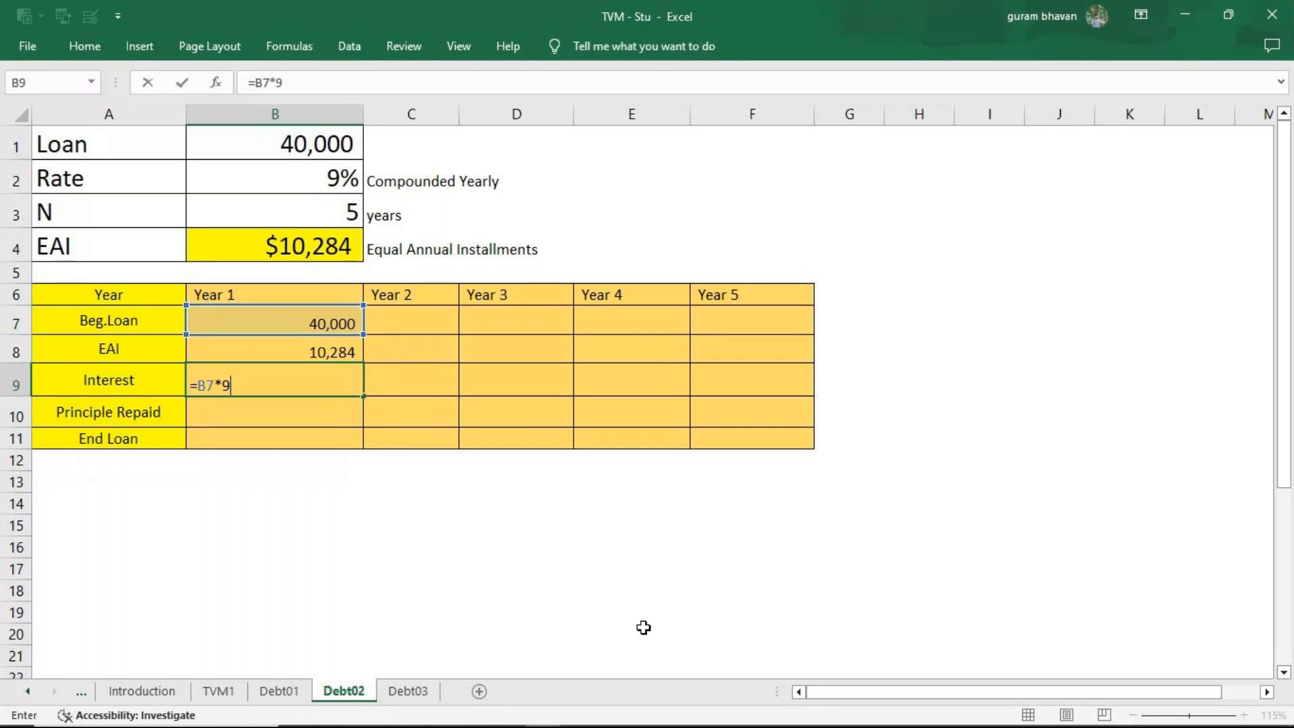
type("%")
key("Return")
Calculate the Year 1 principal repaid in B10 with =B8-B9.
type("=")
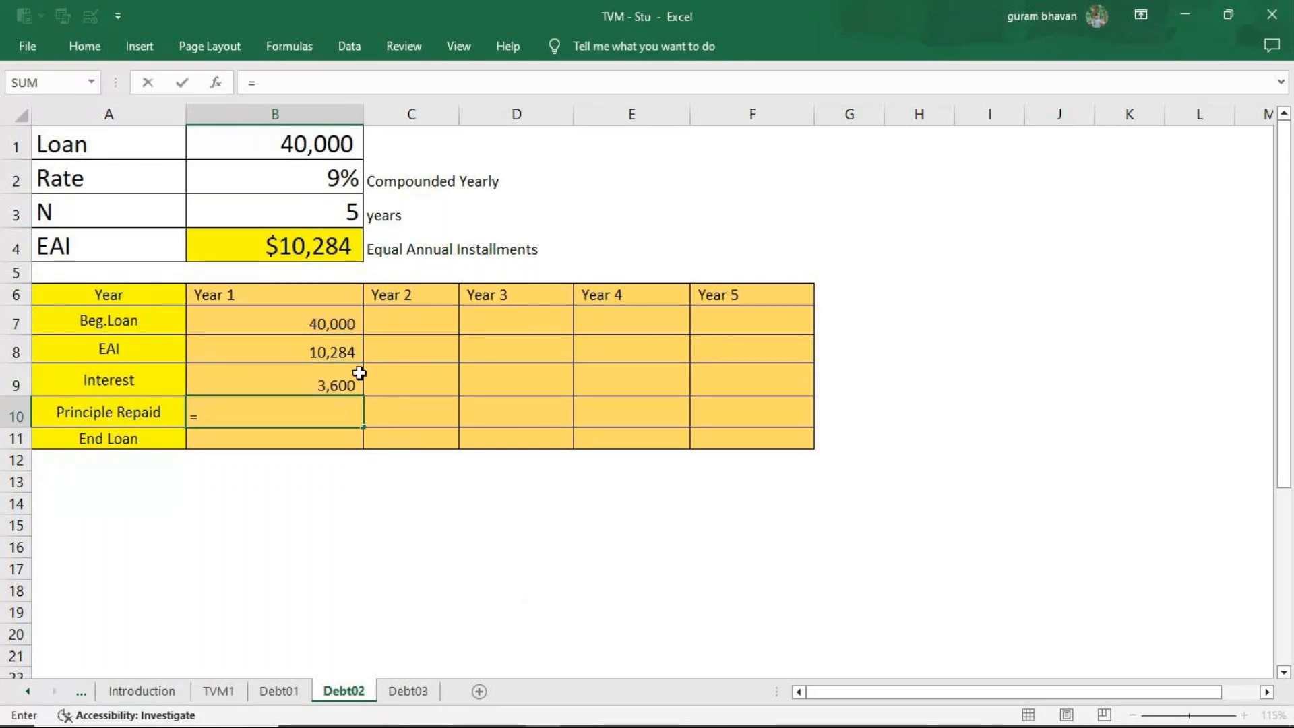
left_click(342, 355)
type("-")
left_click(314, 379)
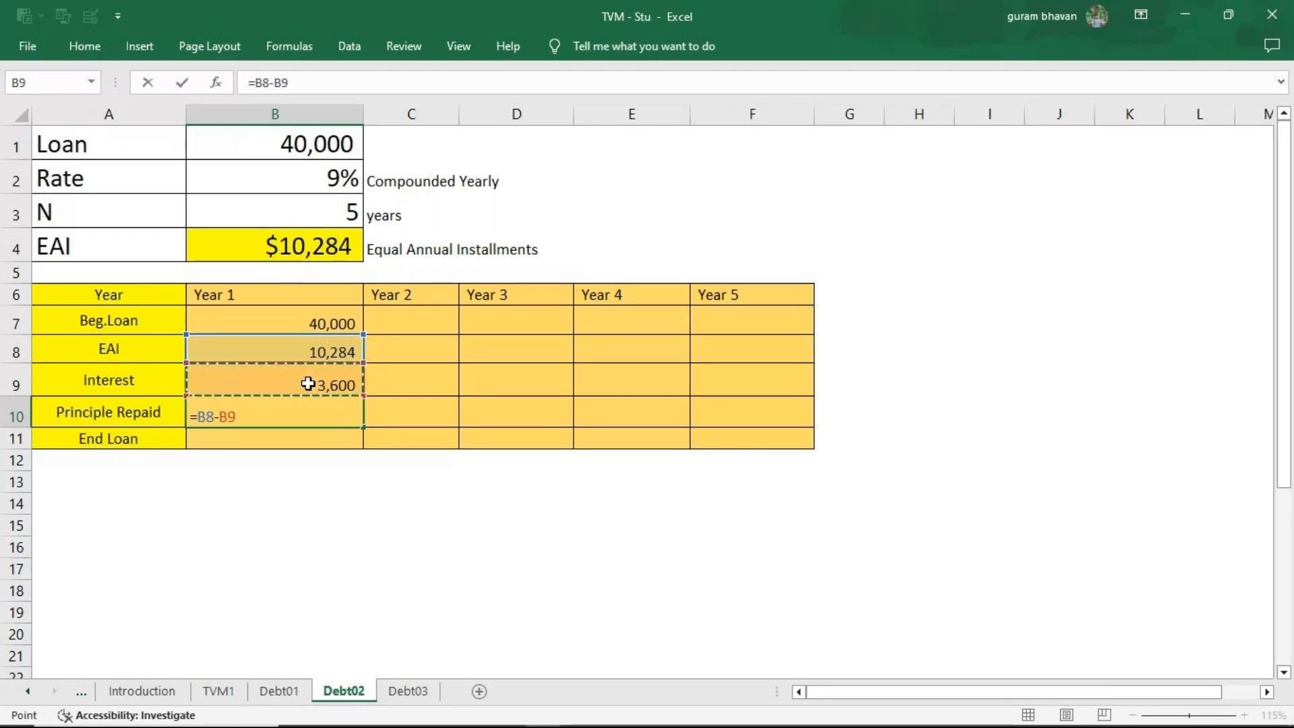
key("Return")
Calculate the Year 1 end loan in B11 with =B7-B10.
type("=")
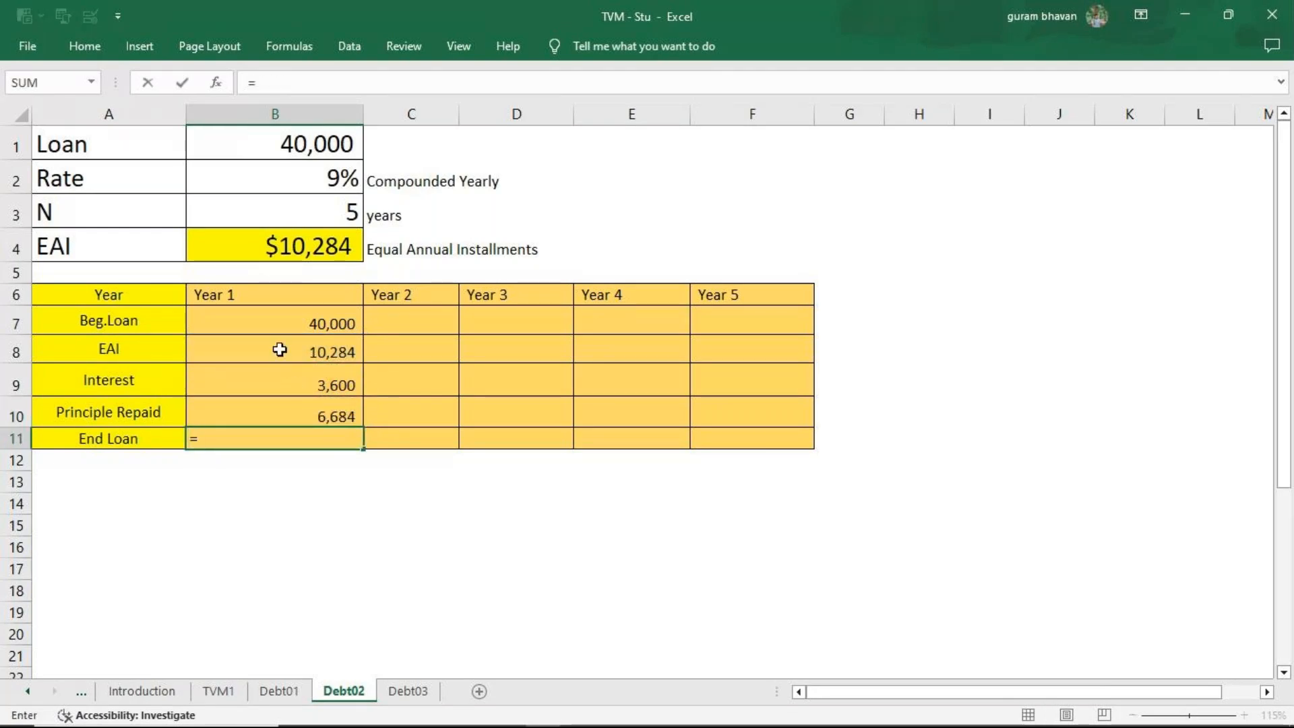
left_click(283, 330)
type("-")
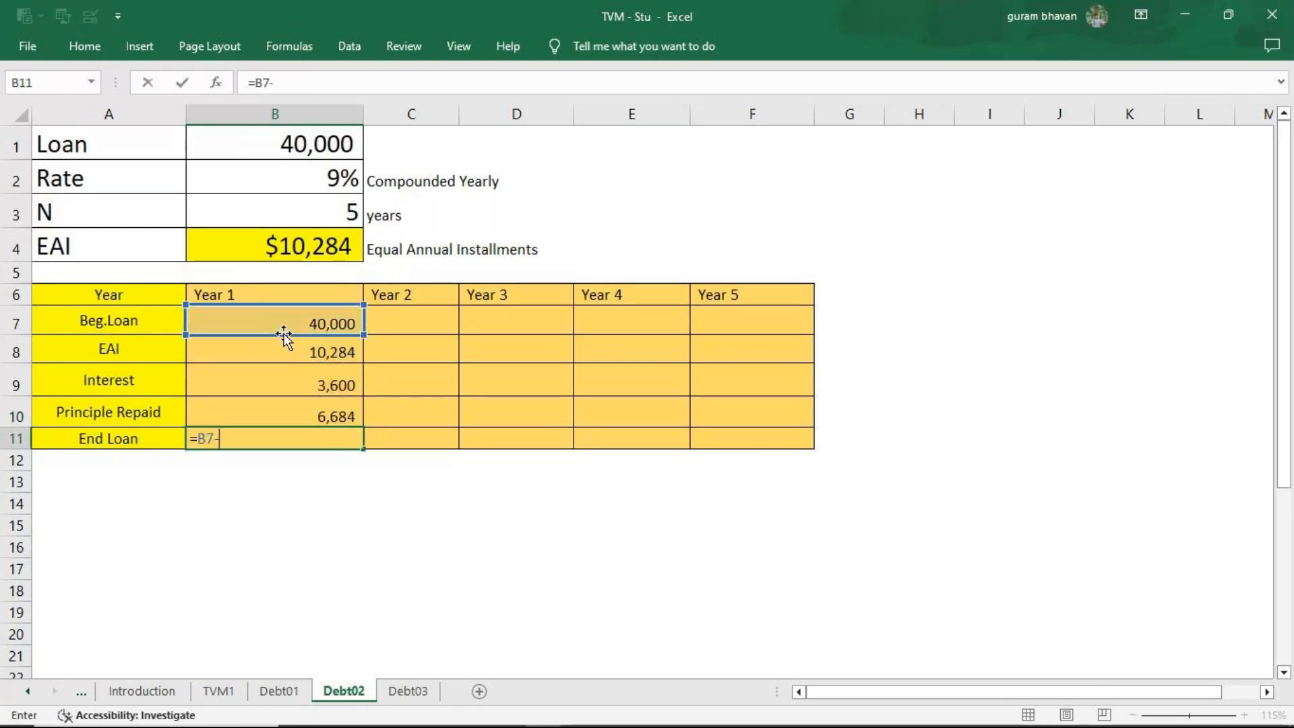
left_click(270, 412)
key("Return")
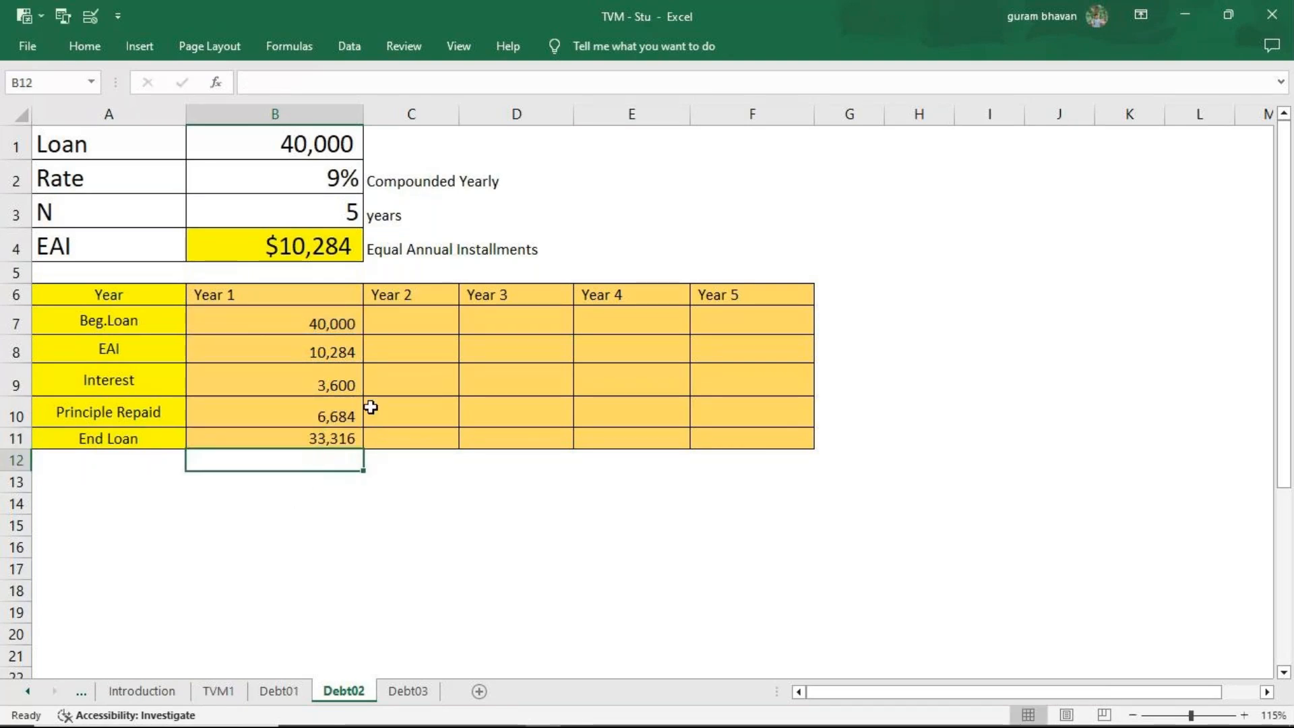
Link the Year 2 beginning loan in C7 to =B11 and fill it across through Year 5.
left_click(411, 325)
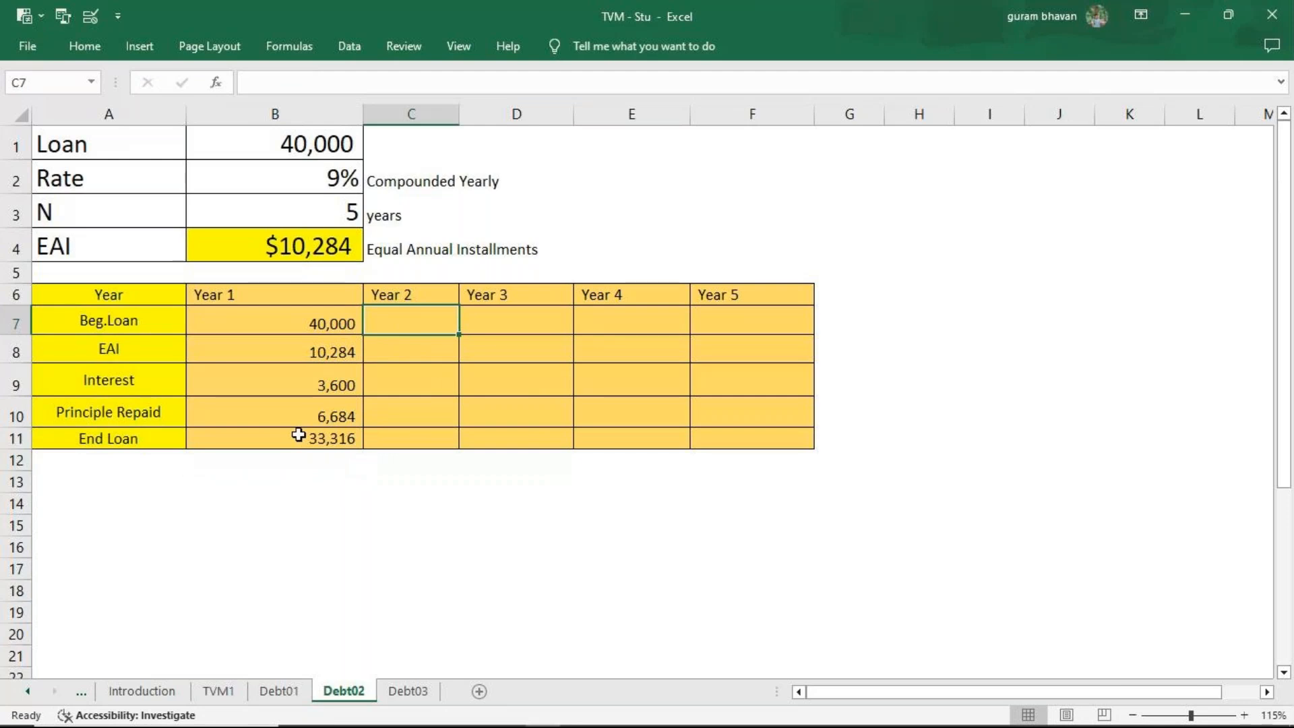
type("=")
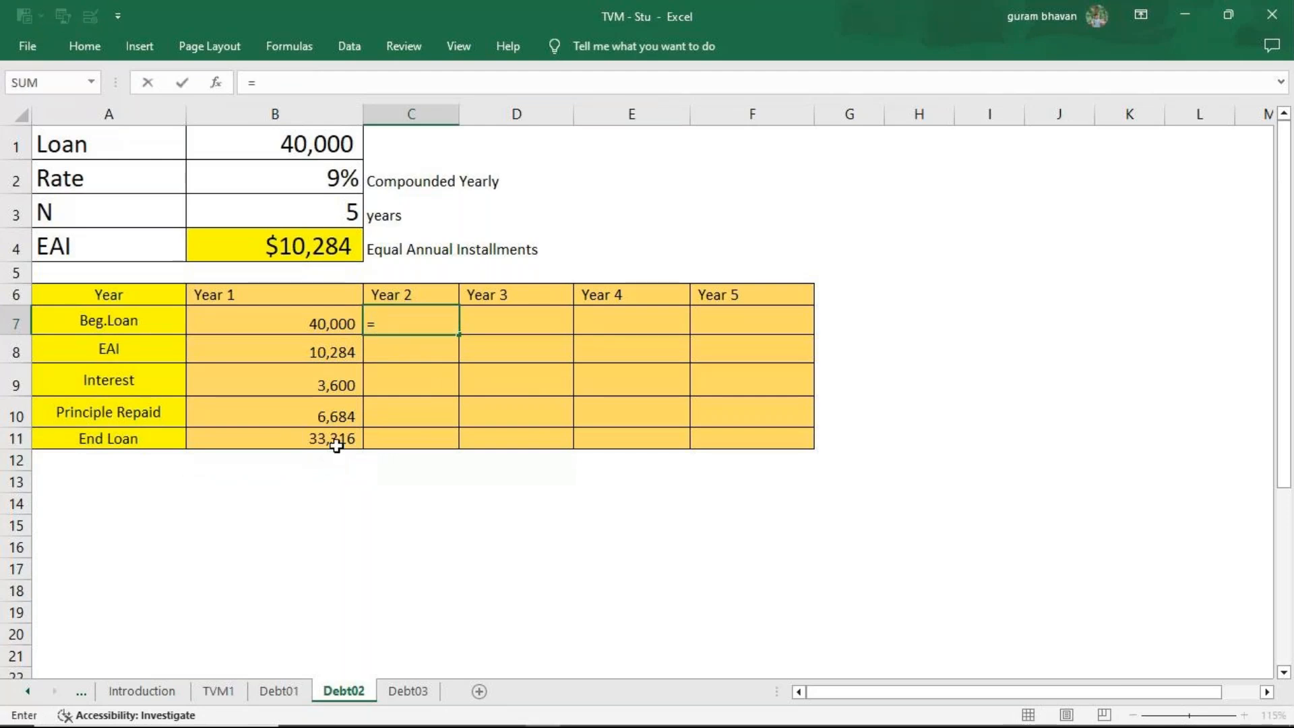
left_click(337, 439)
key("Return")
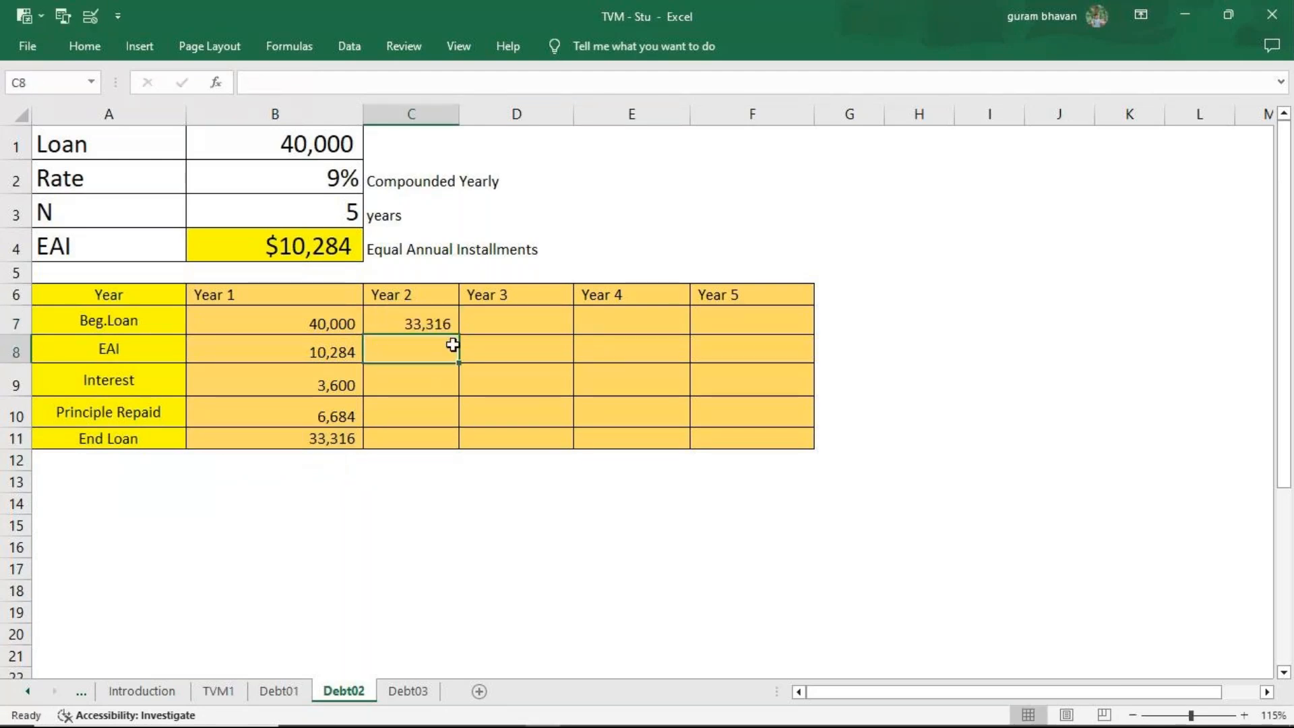
left_click(441, 325)
left_click_drag(458, 334, 767, 340)
Link the Year 2 EAI in C8 to =B8 and fill it across through Year 5.
left_click(429, 357)
type("=")
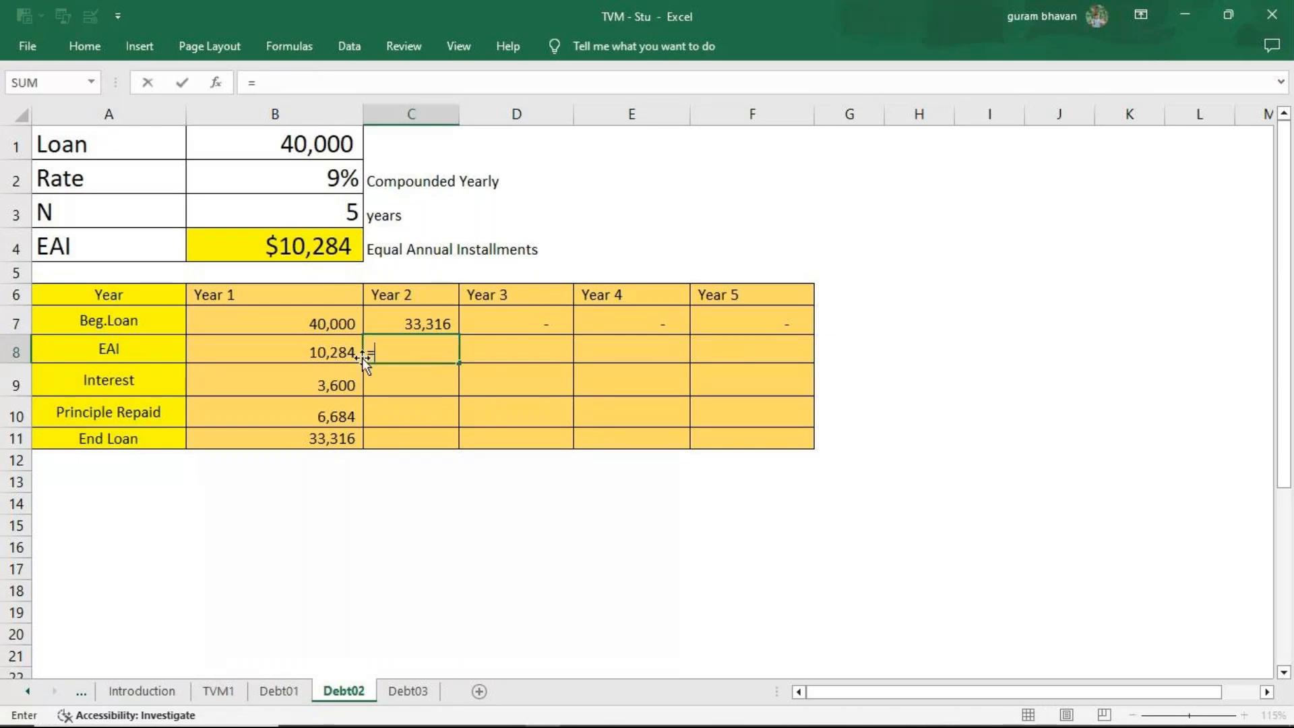
left_click(350, 351)
key("Return")
left_click(430, 350)
left_click_drag(458, 374, 747, 363)
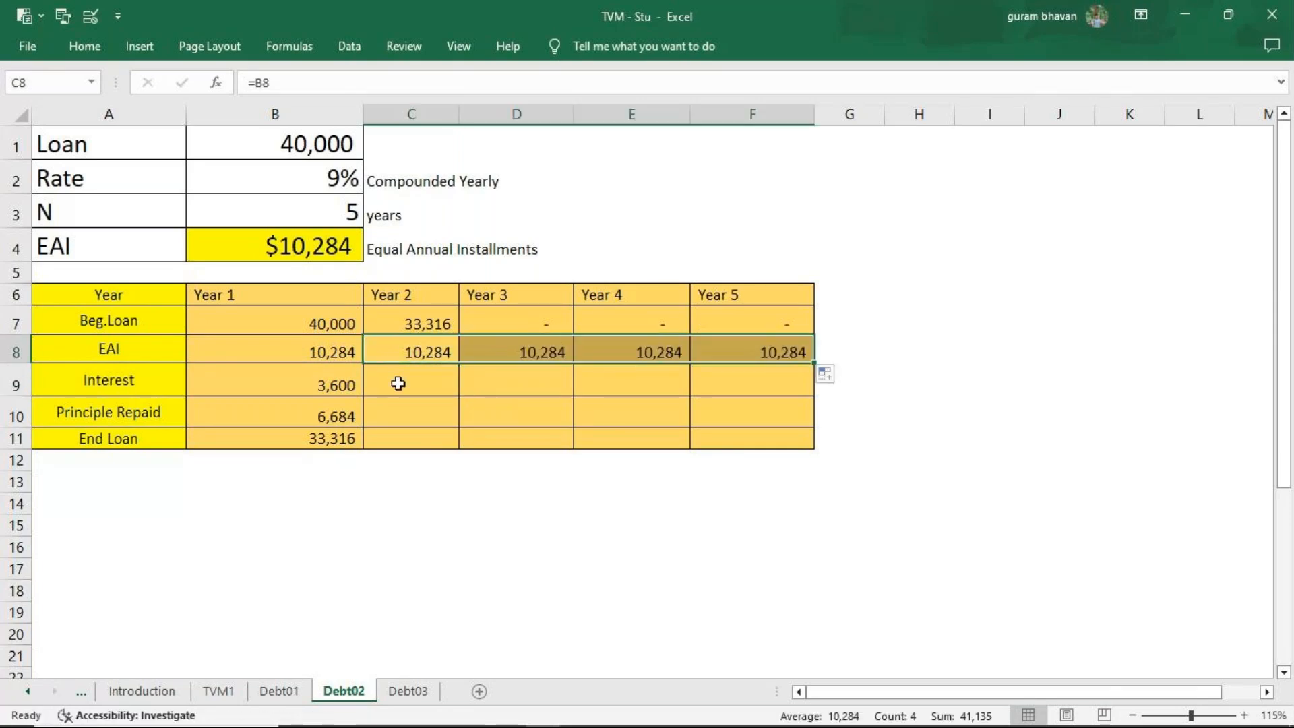
Calculate the Year 2 interest in C9 with =C7*9%.
left_click(399, 382)
type("=")
left_click(413, 318)
type("*9")
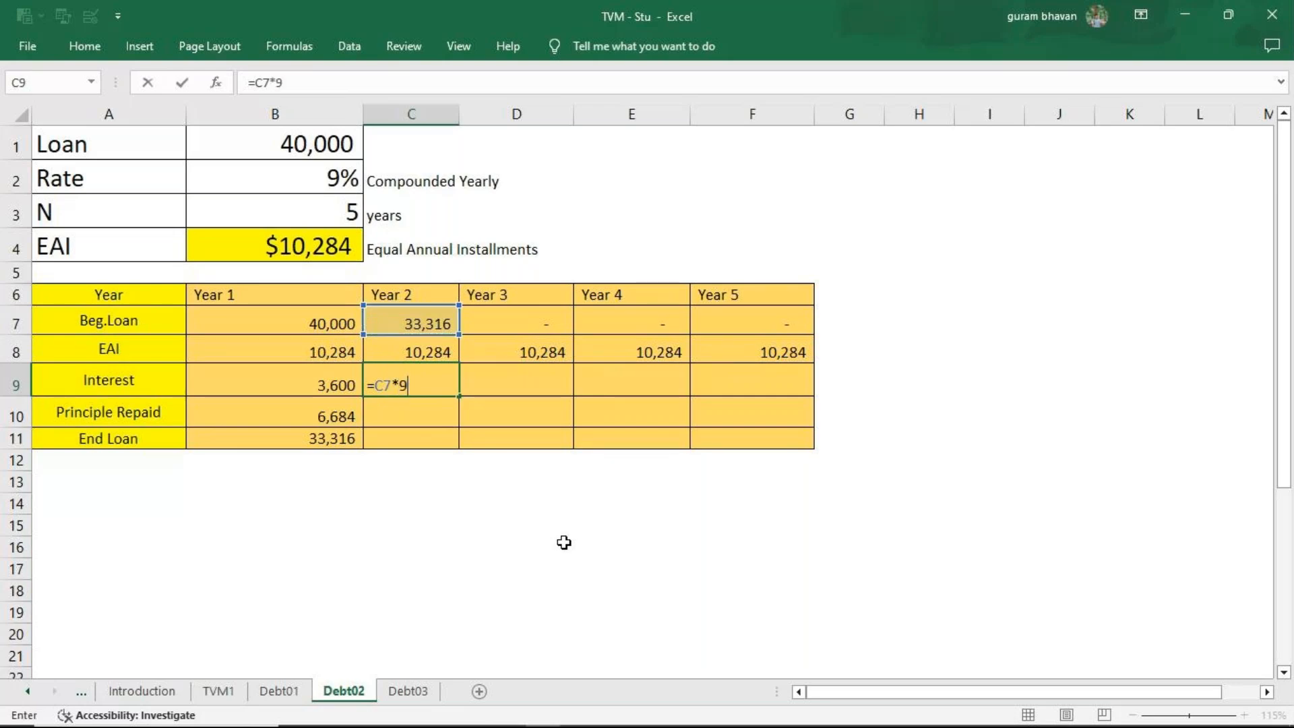
type("%")
key("Return")
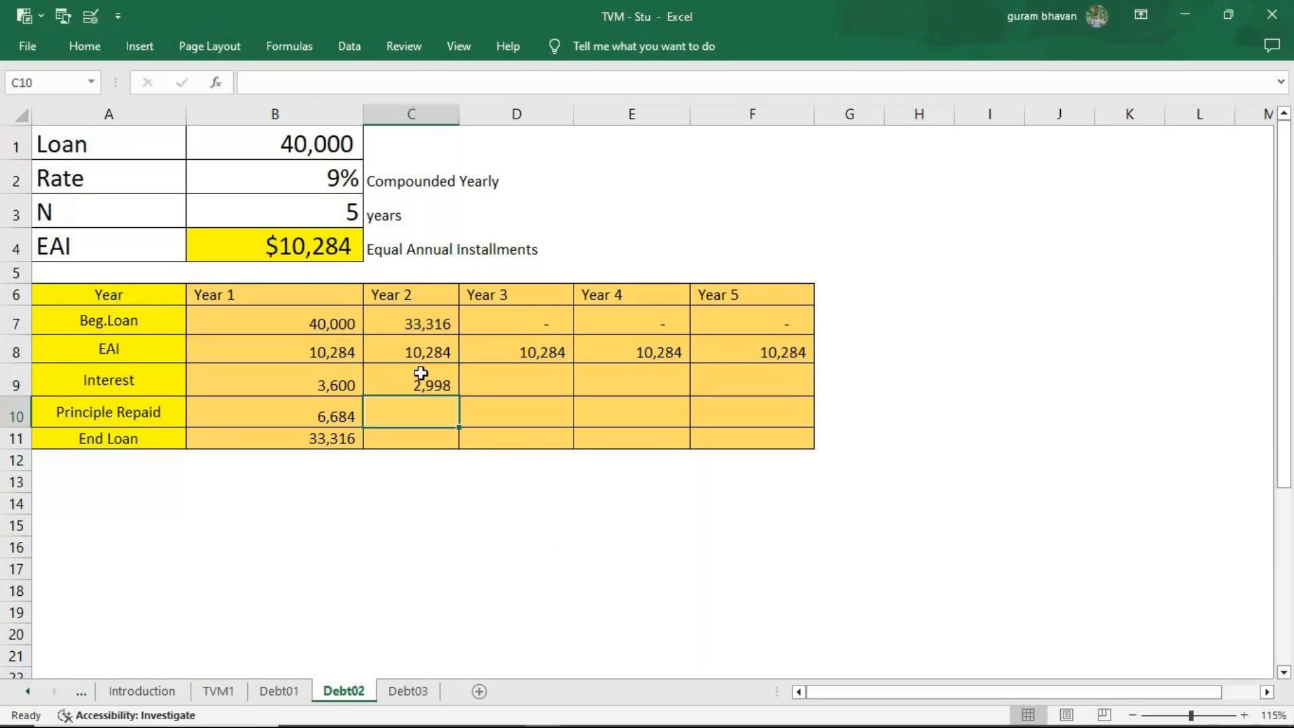
Fill the Year 2 interest formula in C9 across through Year 5.
left_click(420, 373)
left_click_drag(459, 401, 773, 406)
Calculate the Year 2 principal repaid in C10 with =C8-C9 and fill it across through Year 5.
left_click(434, 418)
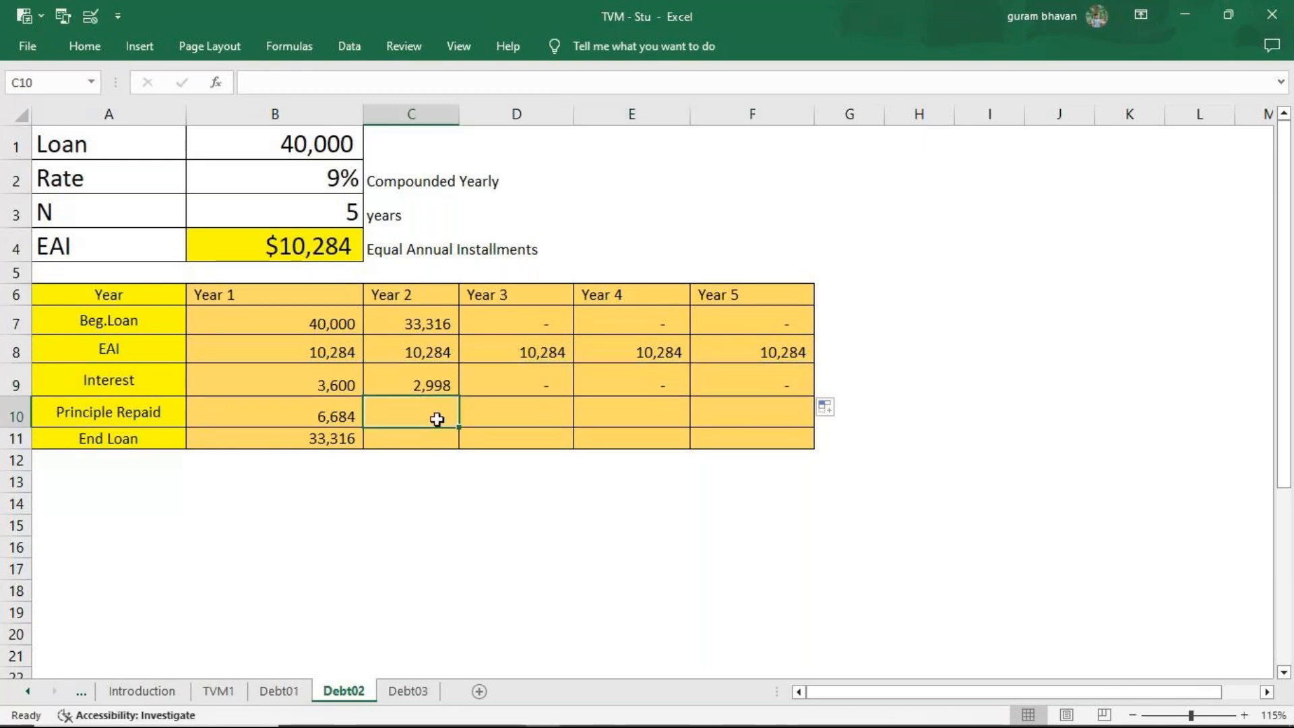
type("=")
left_click(420, 354)
type("-")
left_click(423, 385)
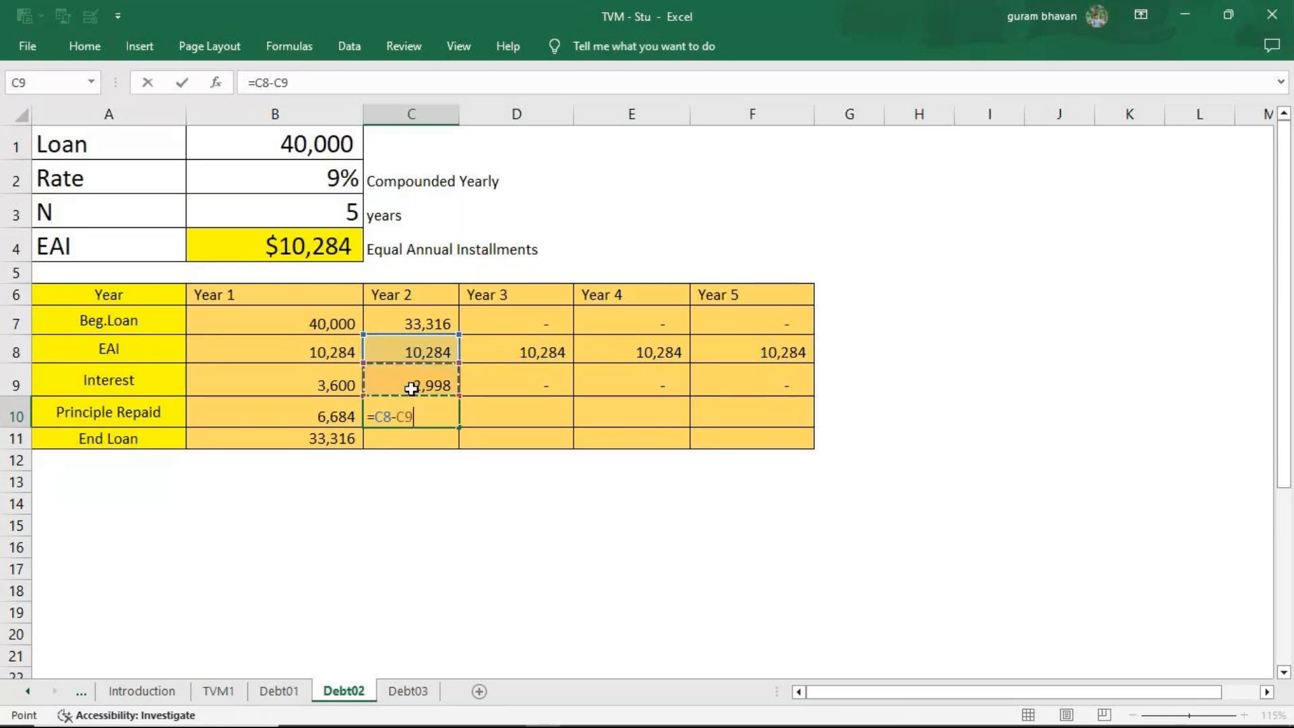
key("Return")
left_click(431, 425)
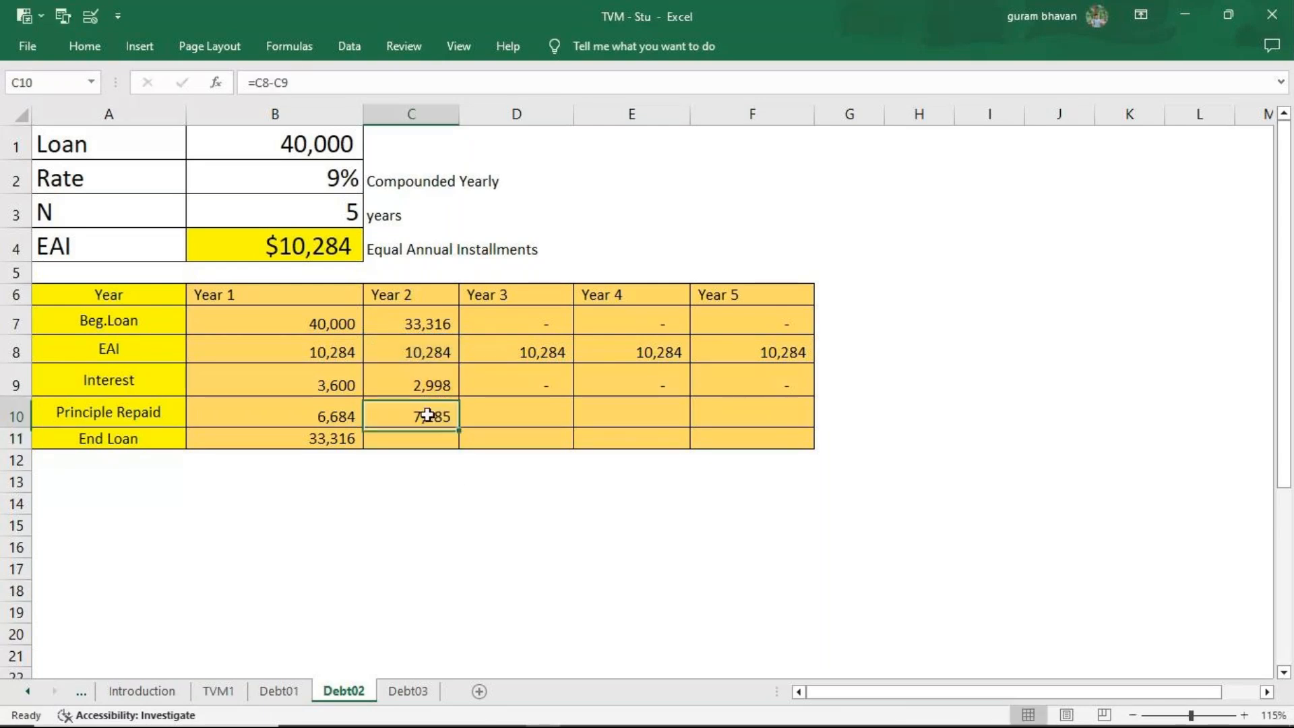
left_click_drag(457, 432, 779, 433)
Calculate the Year 2 end loan in C11 with =C7-C10 and fill it across through Year 5.
left_click(442, 437)
type("=")
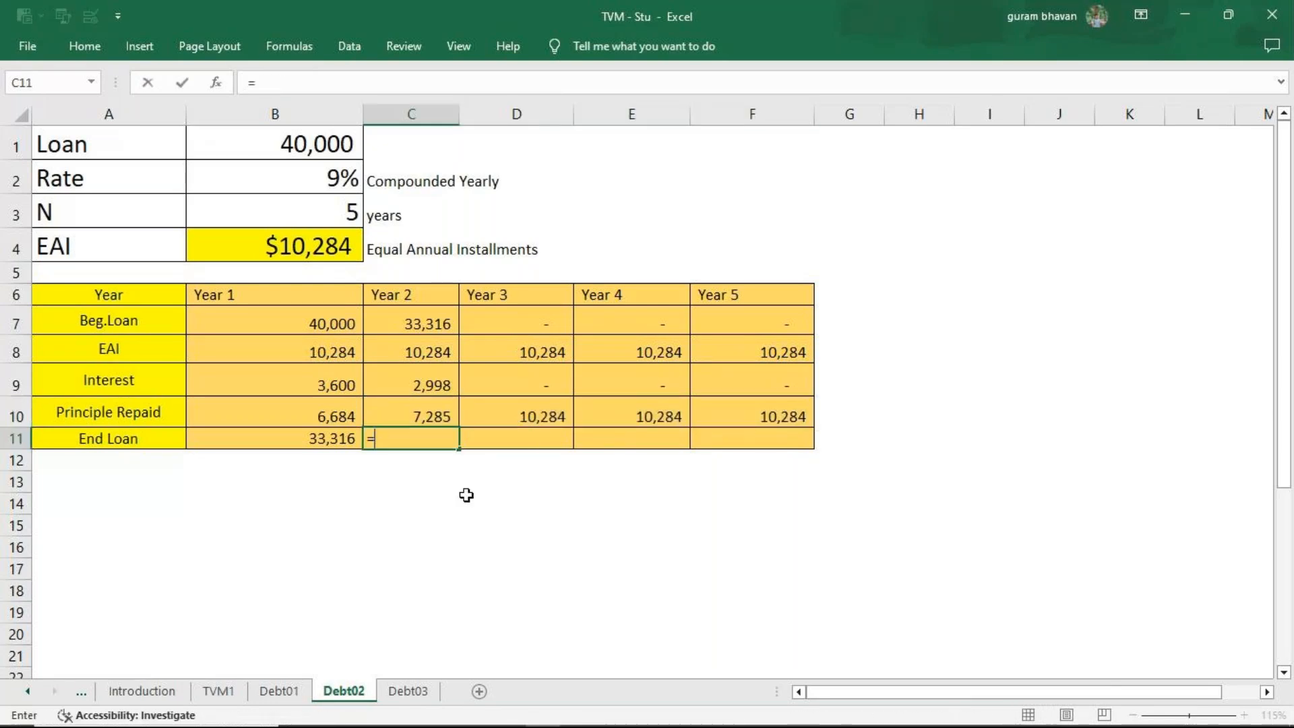
left_click(429, 325)
key("Return")
left_click(438, 440)
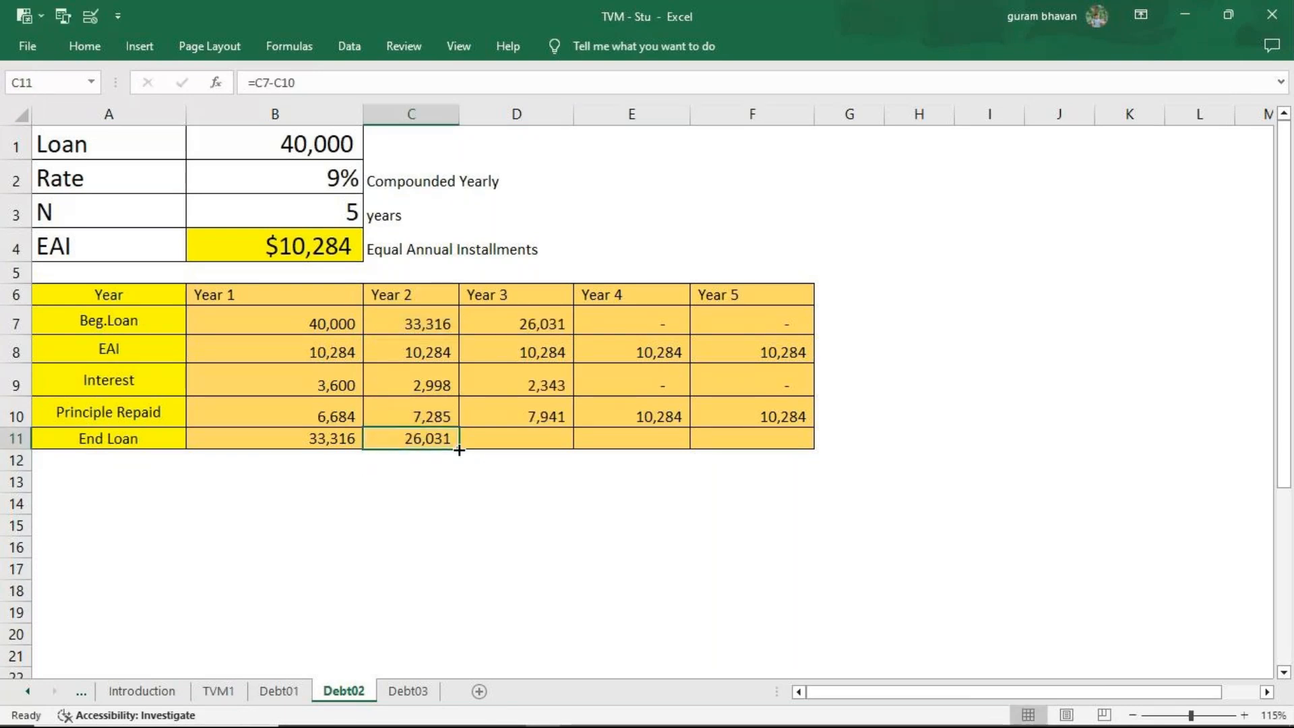
left_click_drag(459, 450, 755, 450)
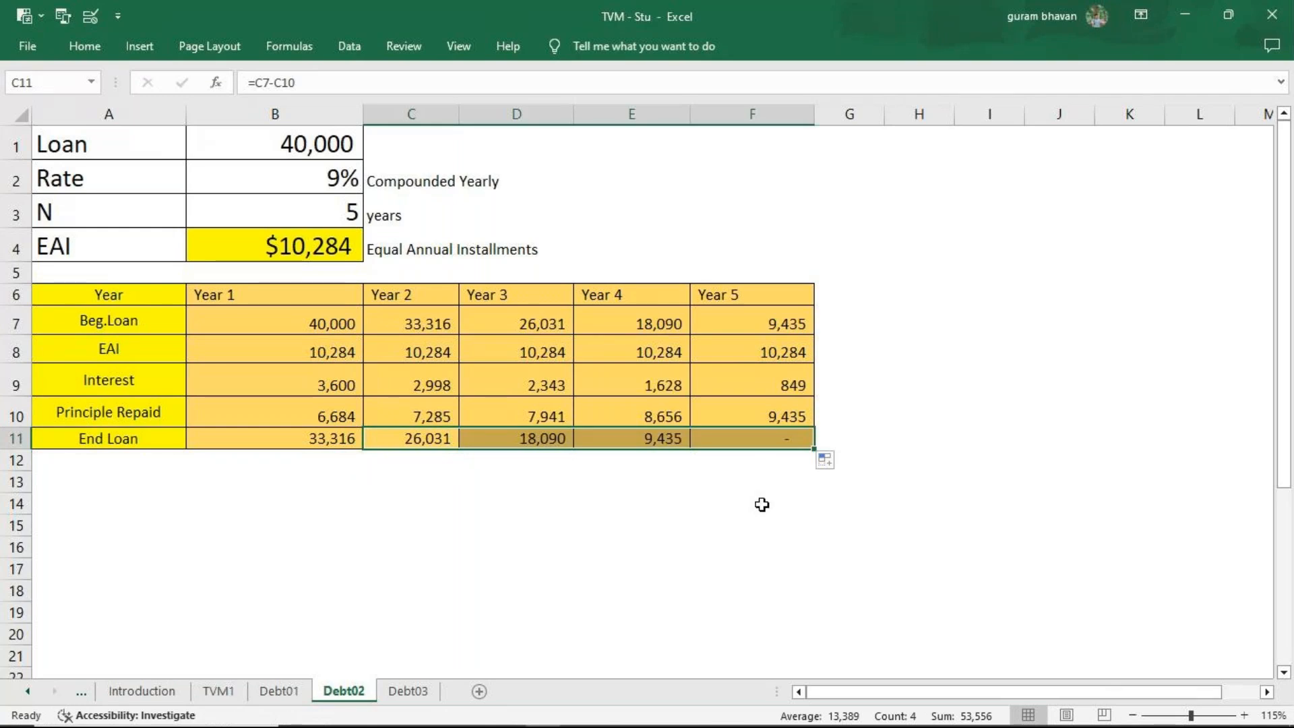
left_click(781, 489)
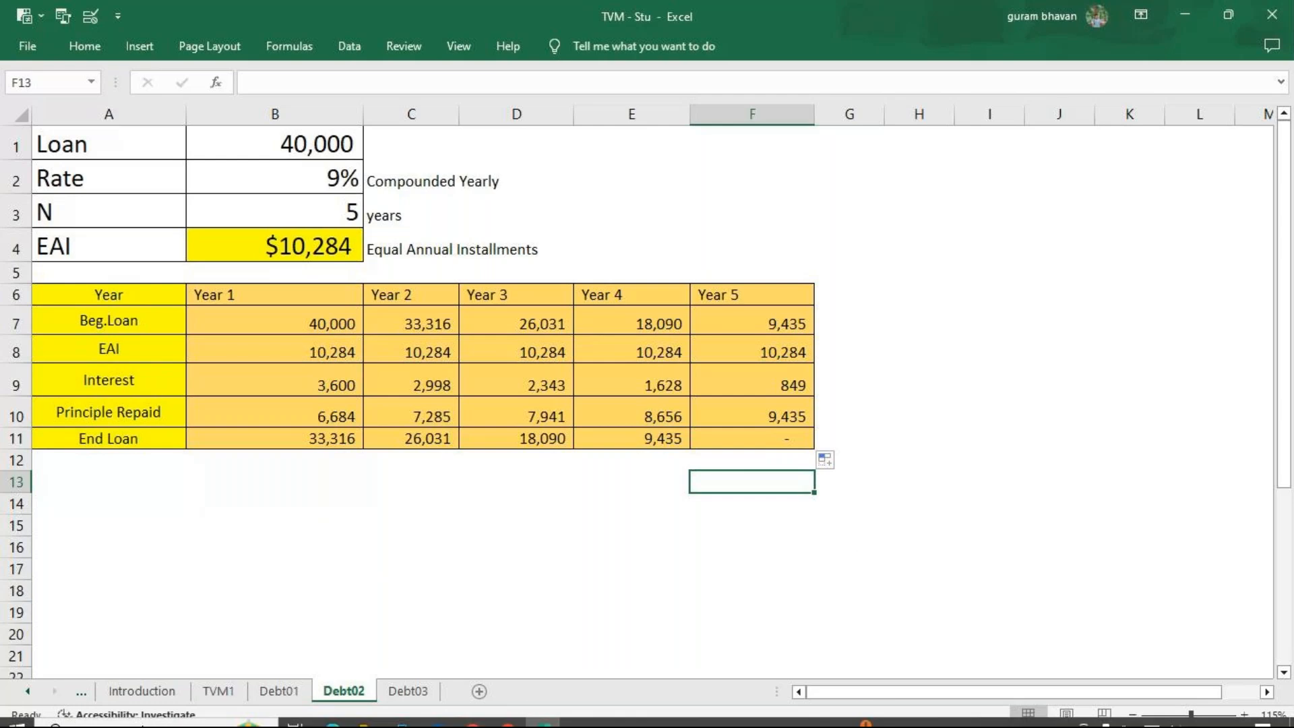
Open the Debt03 sheet and select the EMI cell B4.
left_click(417, 699)
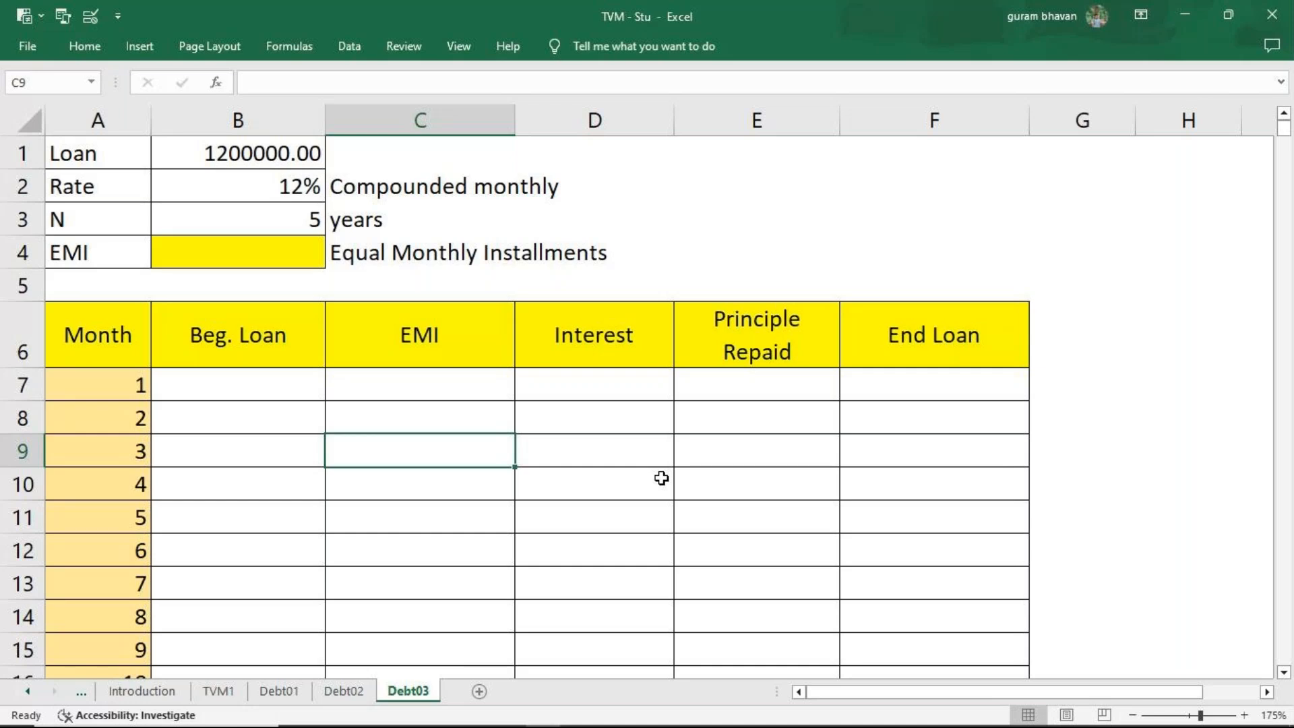
left_click(339, 701)
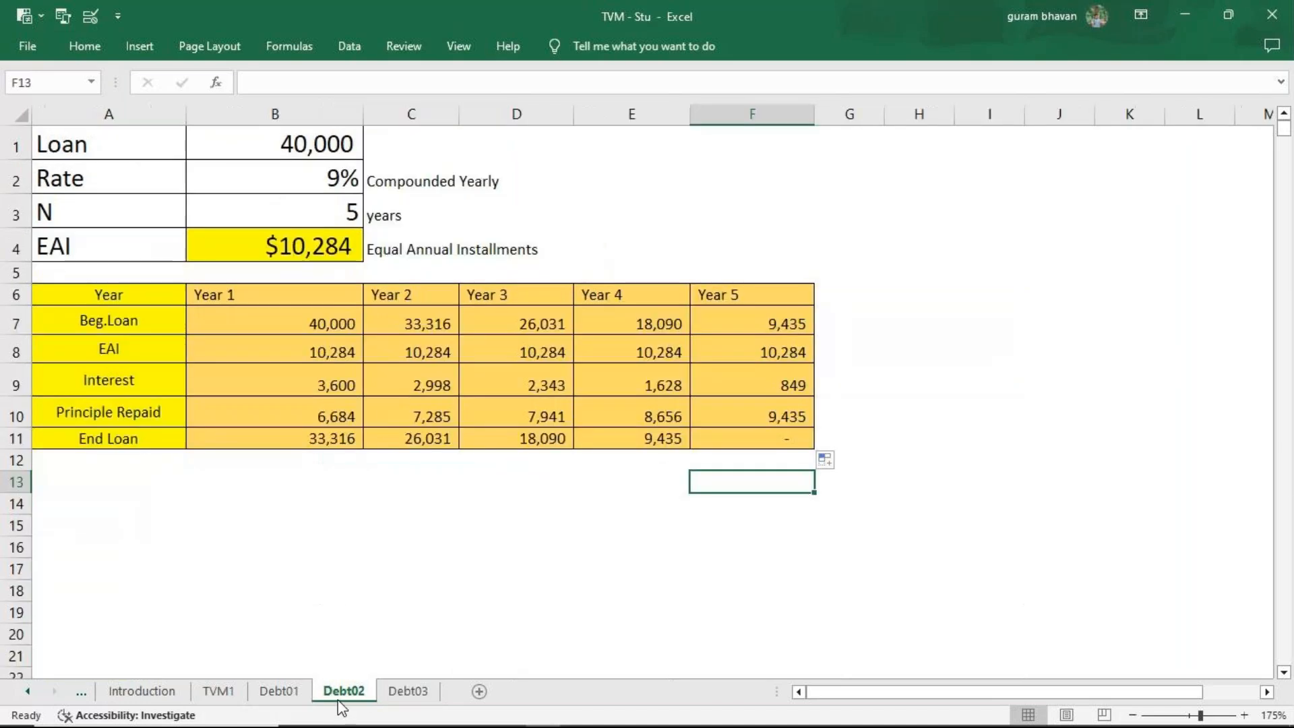
left_click(451, 358)
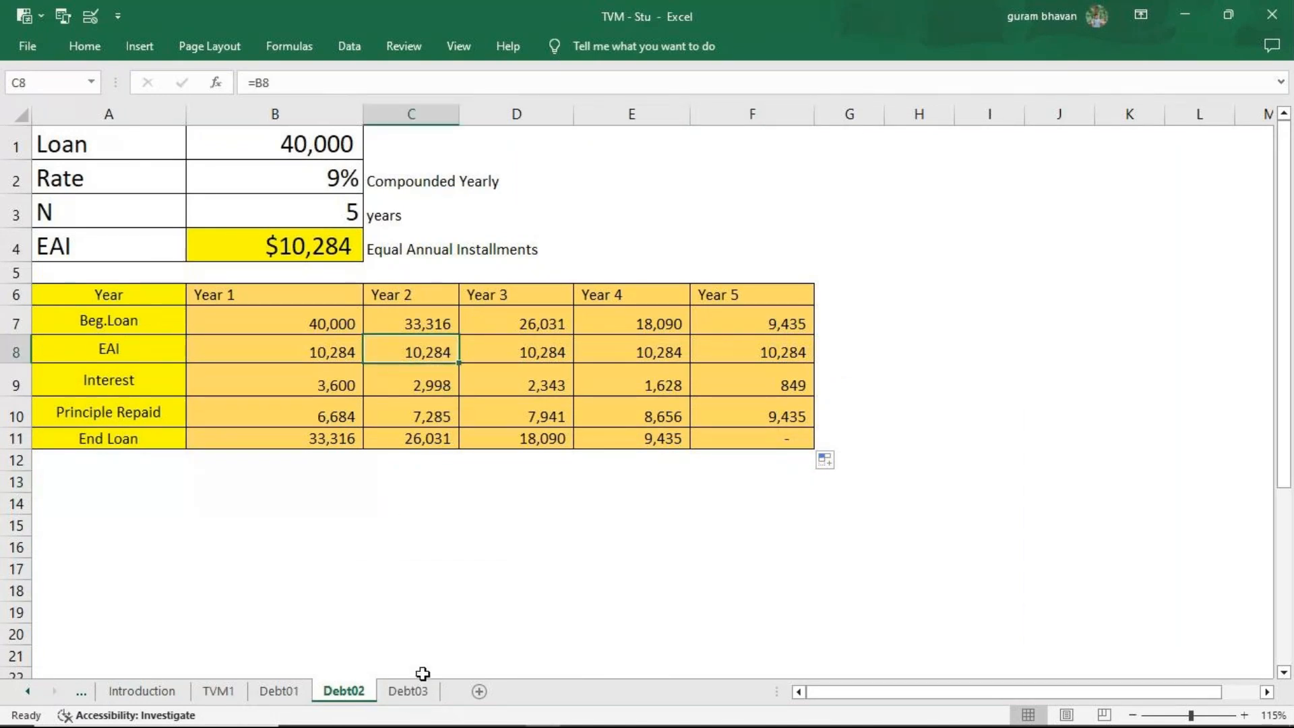
left_click(408, 689)
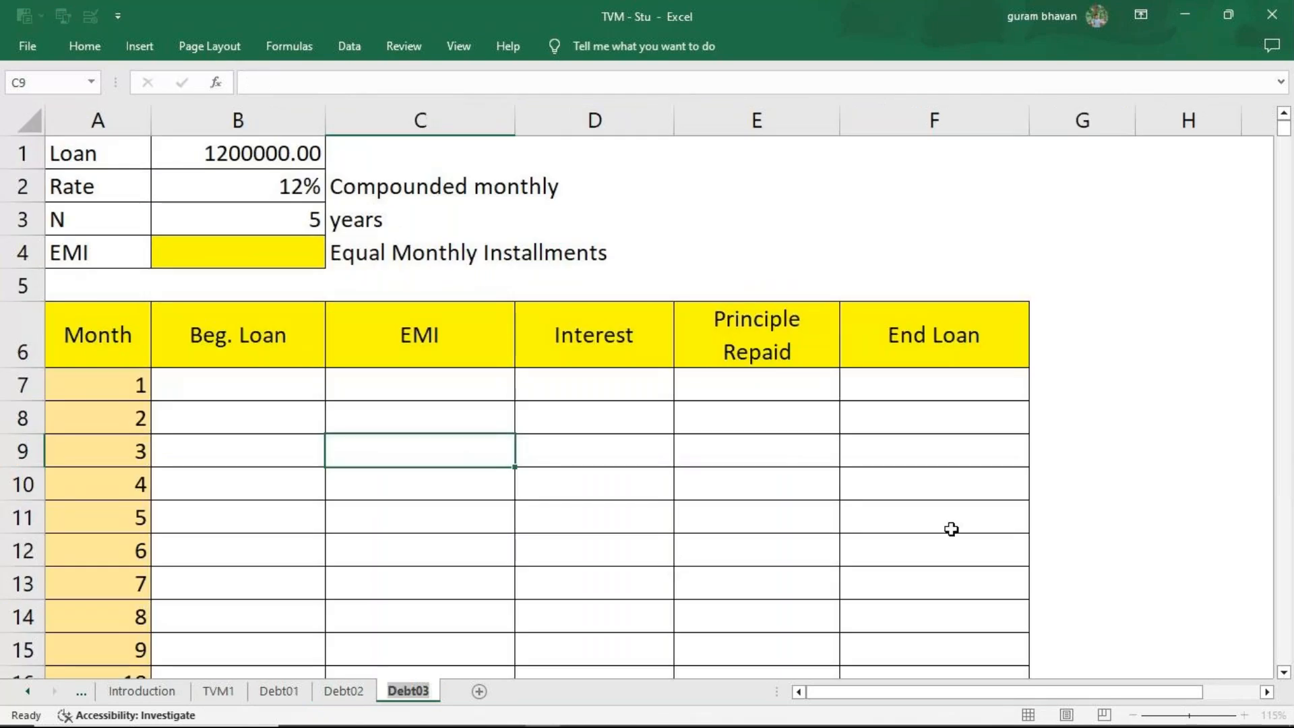
left_click(271, 261)
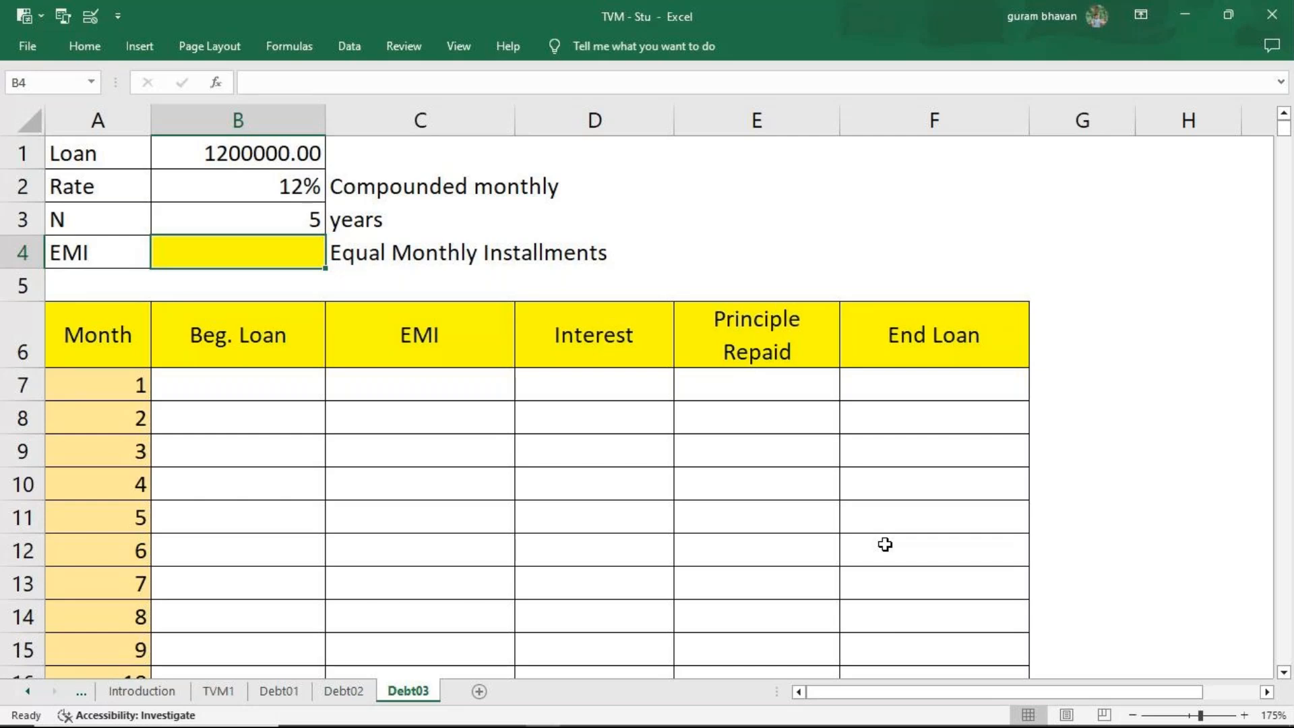
Look over the blank monthly schedule from month 1 down to its month 60 row.
scroll(860, 478, "down", 14)
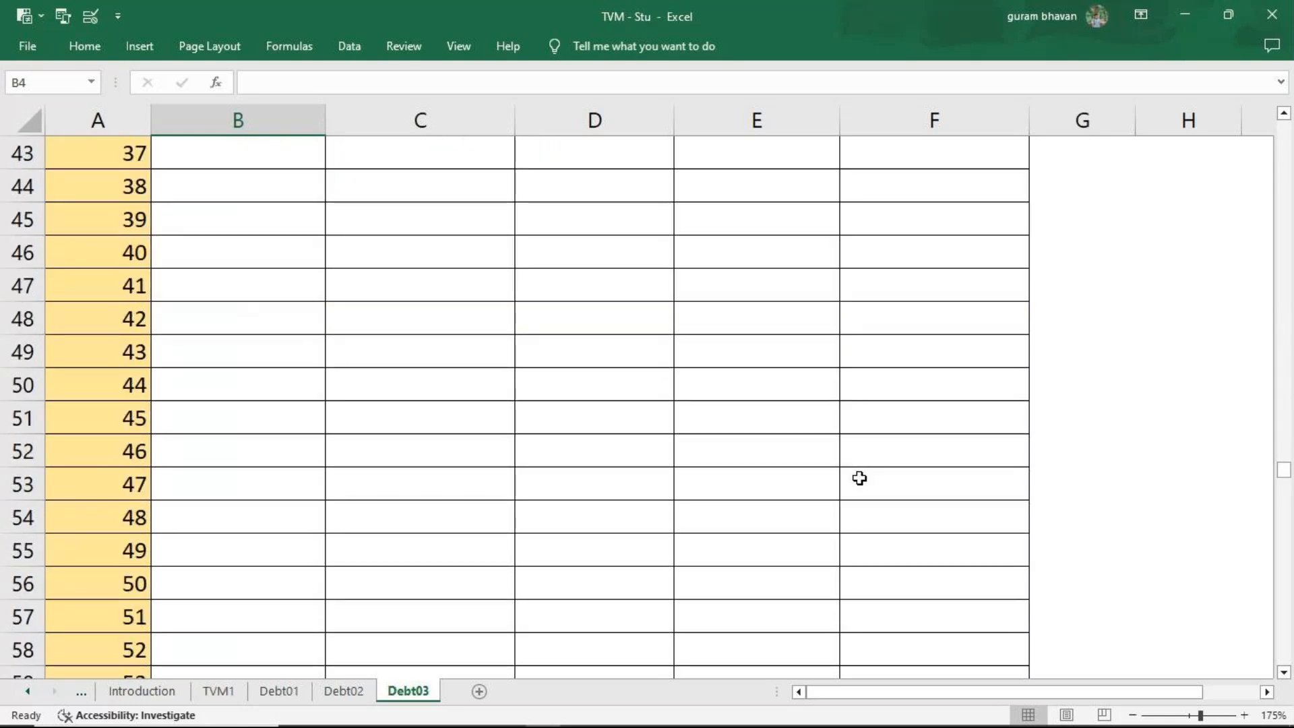
scroll(859, 478, "down", 4)
left_click(939, 528)
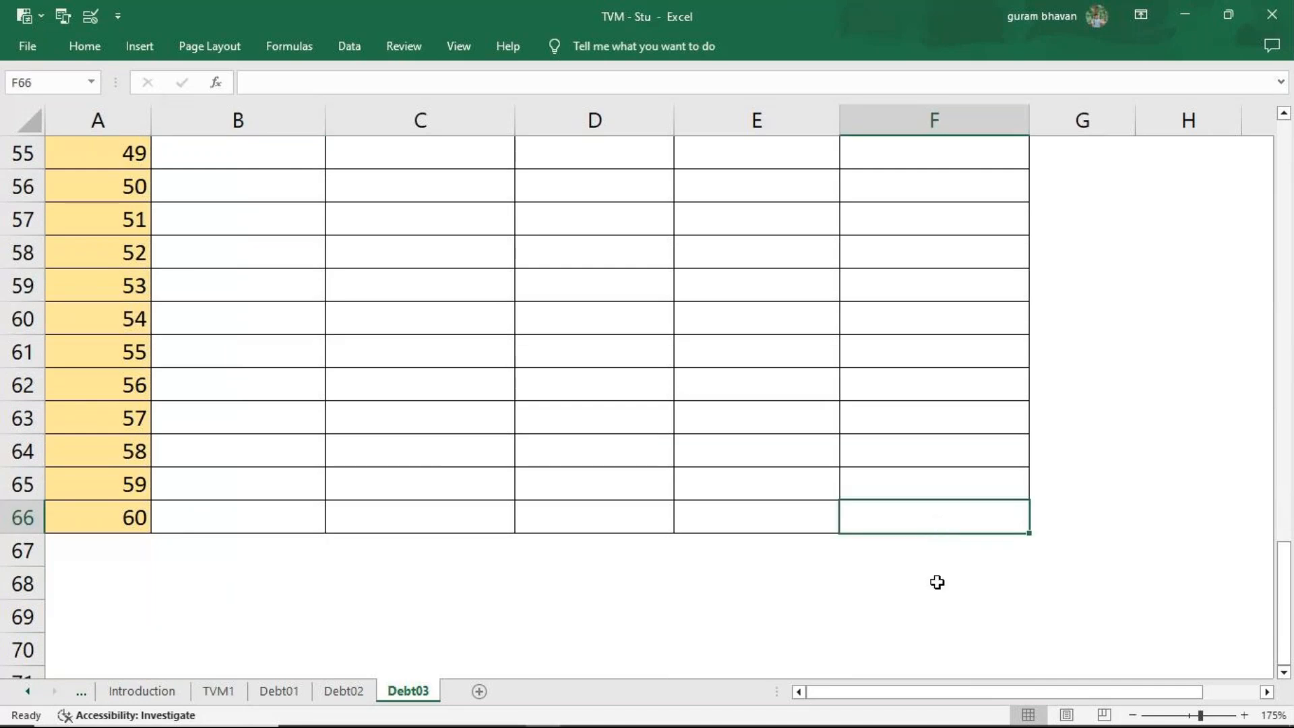
scroll(936, 584, "up", 17)
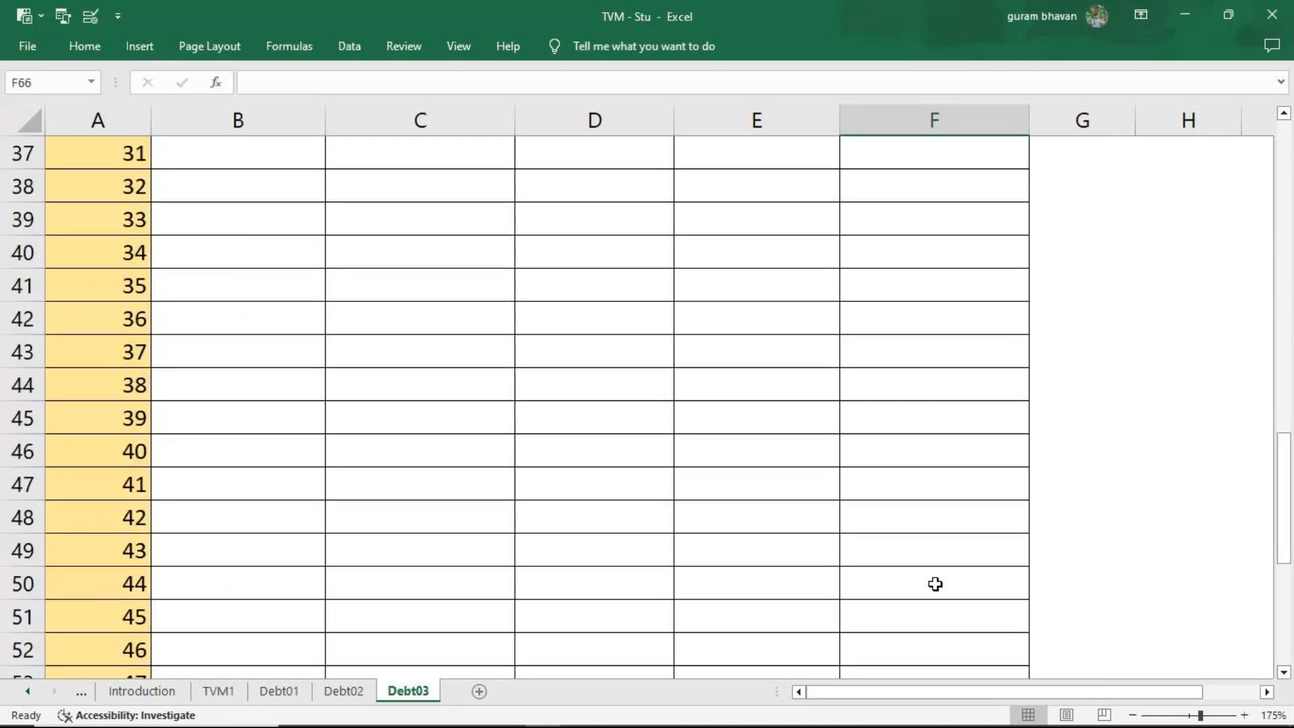
scroll(936, 584, "up", 1)
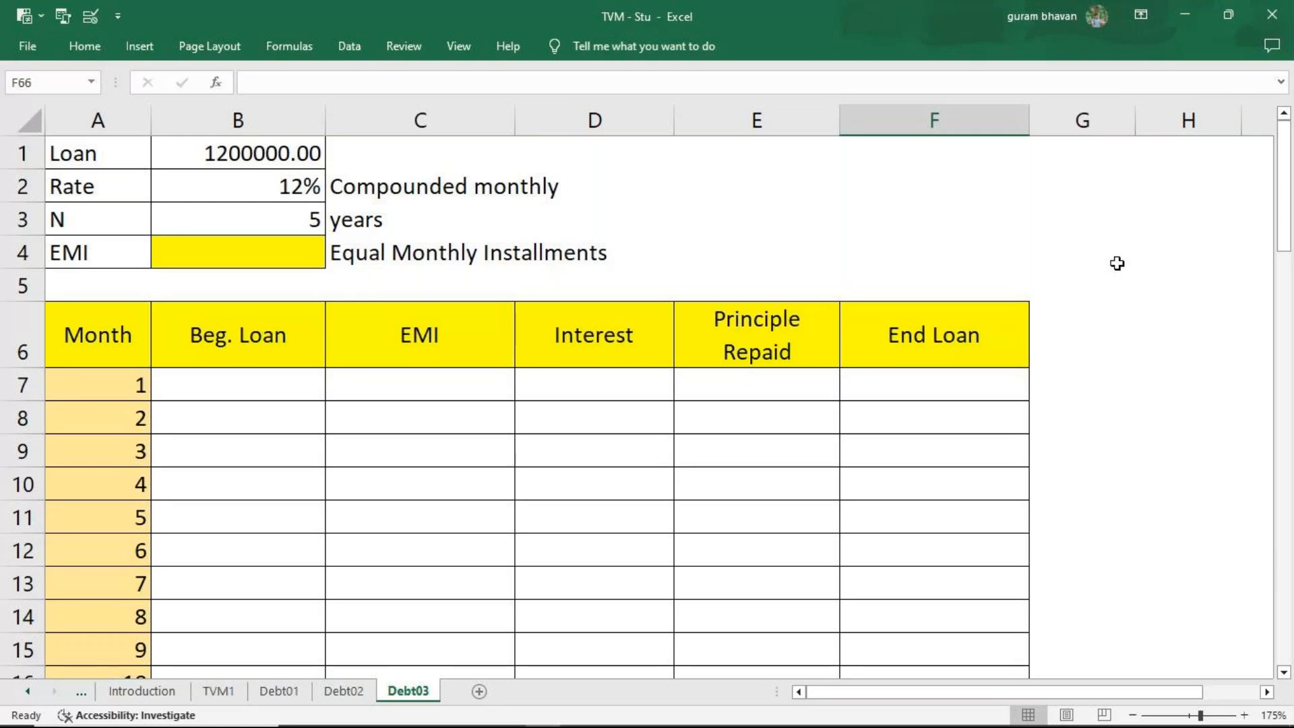
Calculate the EMI in B4 with =PMT(B2/12,B3*12,B1,0,0).
left_click(232, 249)
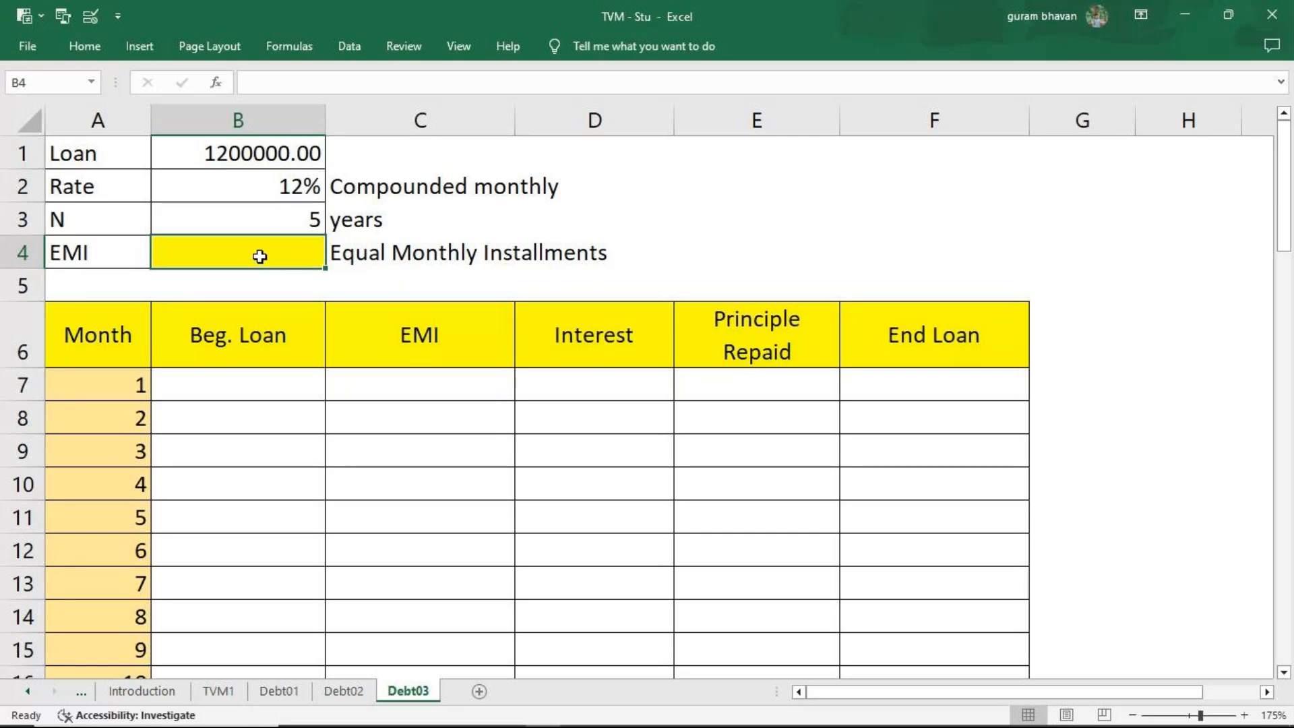
double_click(278, 254)
type("=pmt")
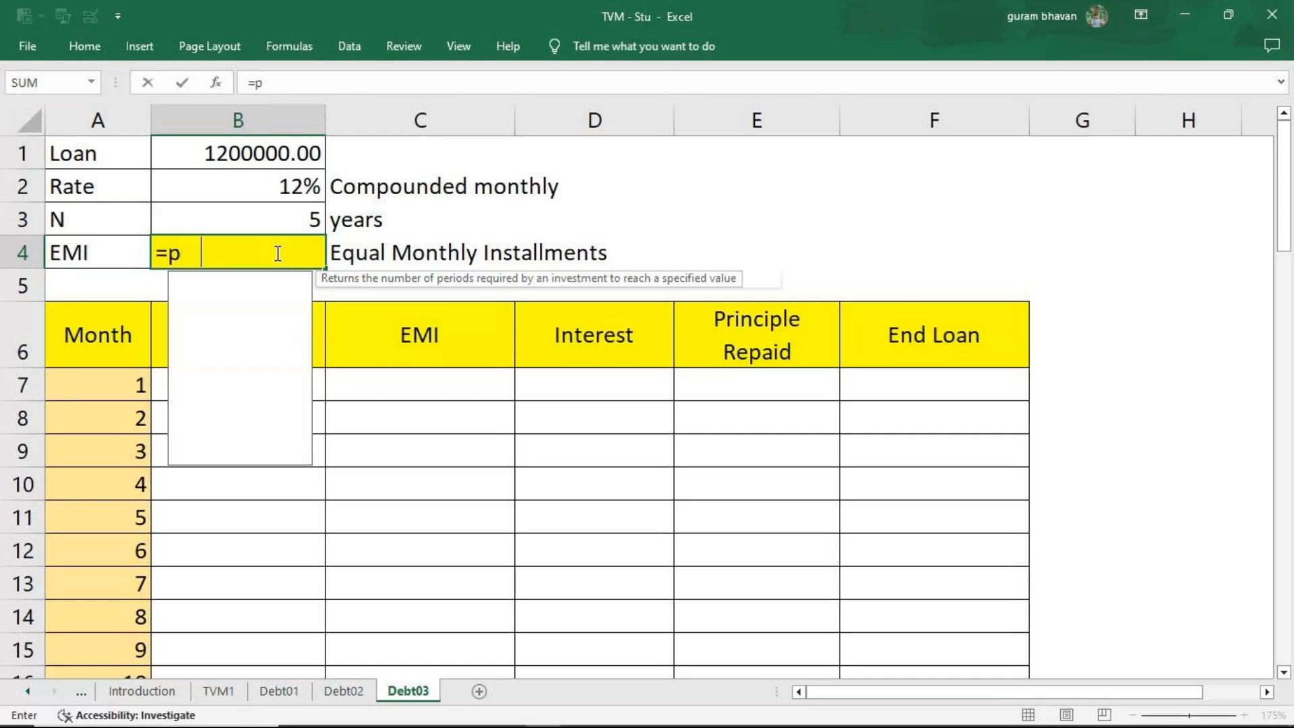
key("Tab")
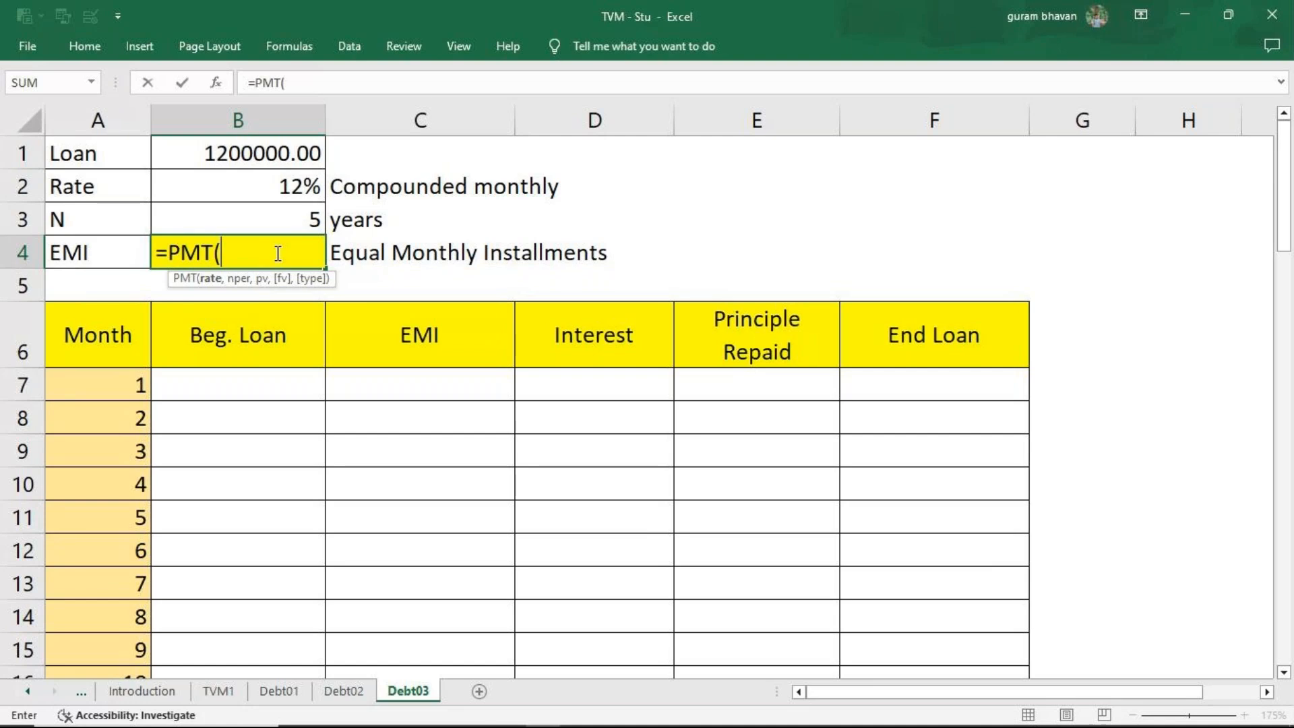
left_click(205, 185)
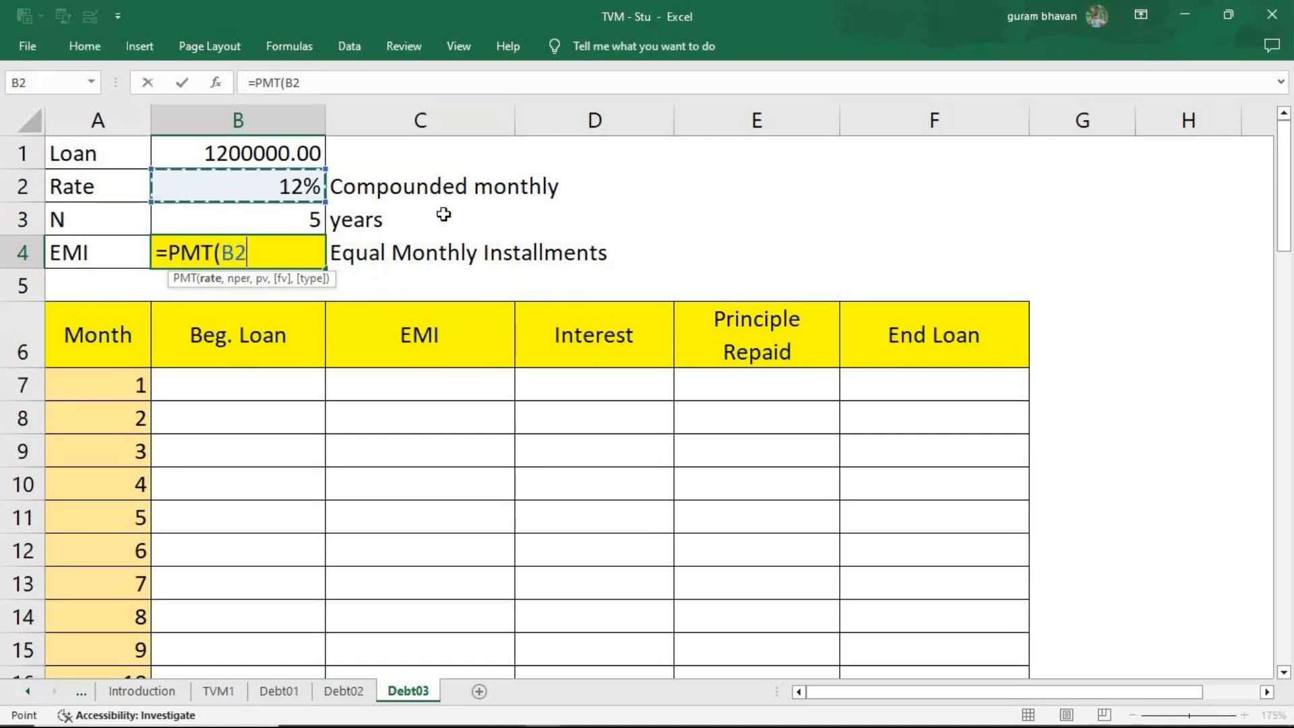
type("/")
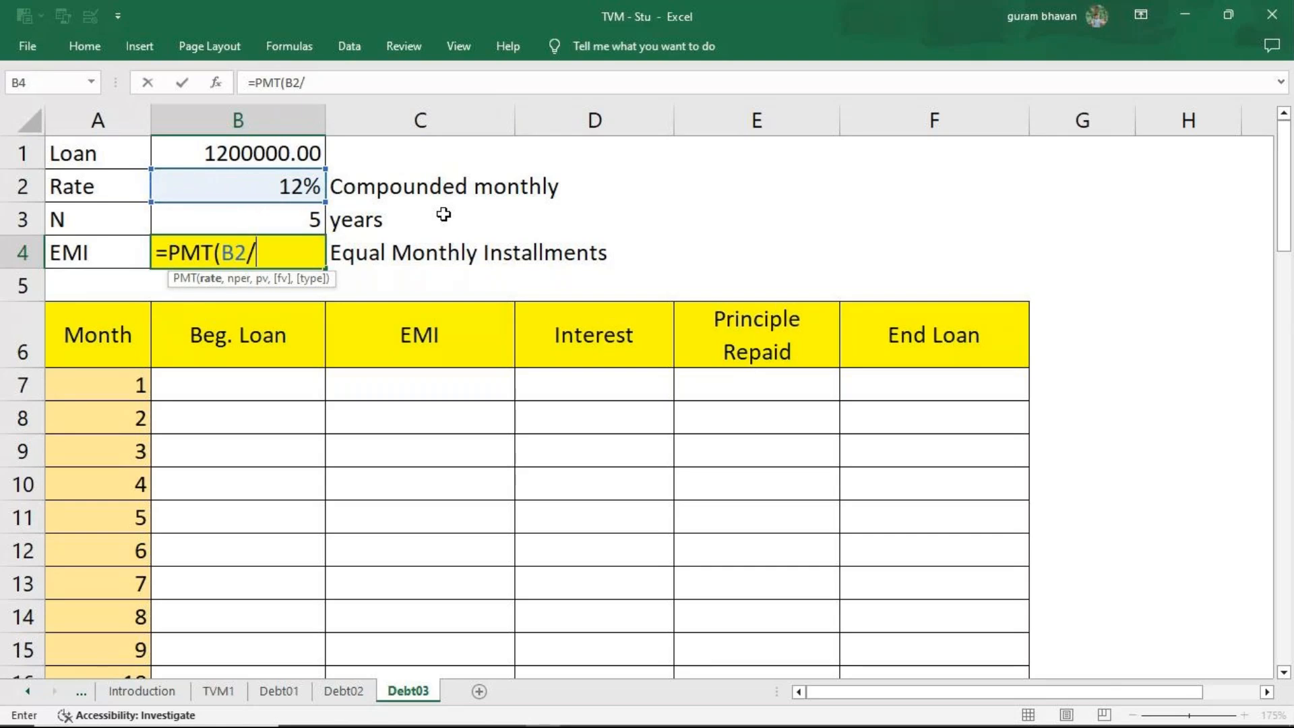
type("12,")
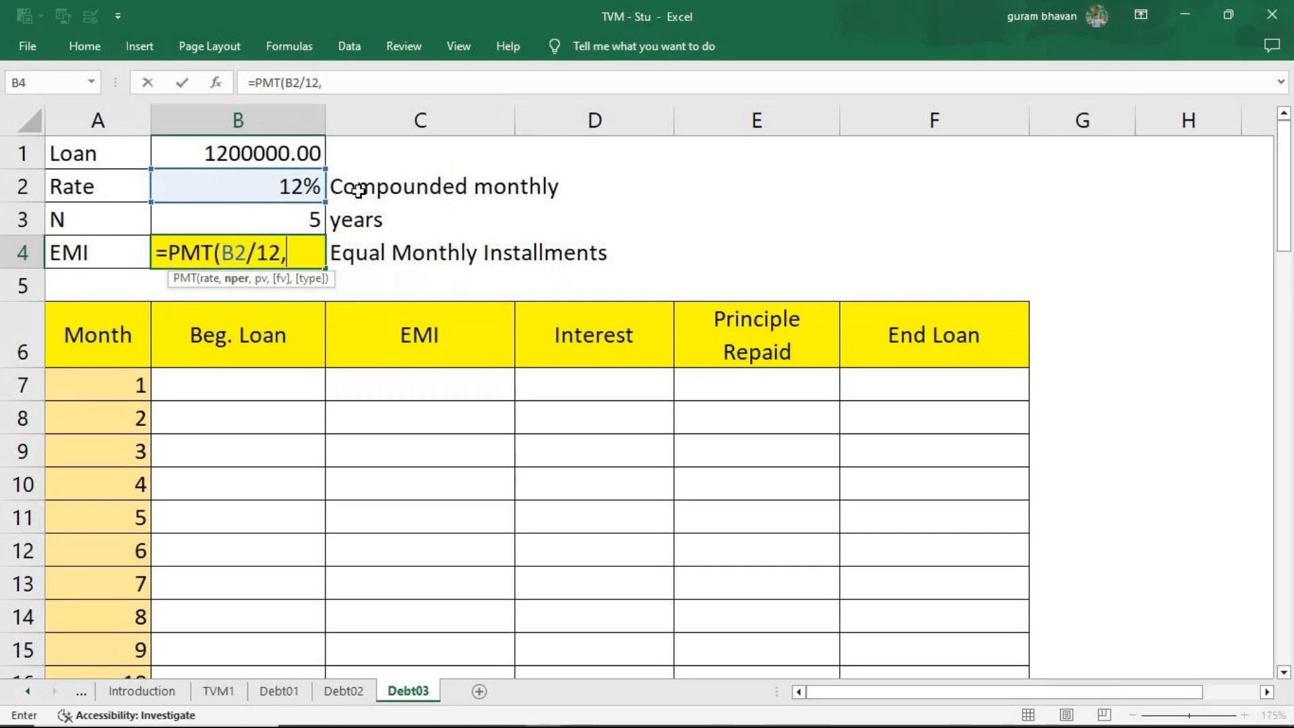
left_click(301, 221)
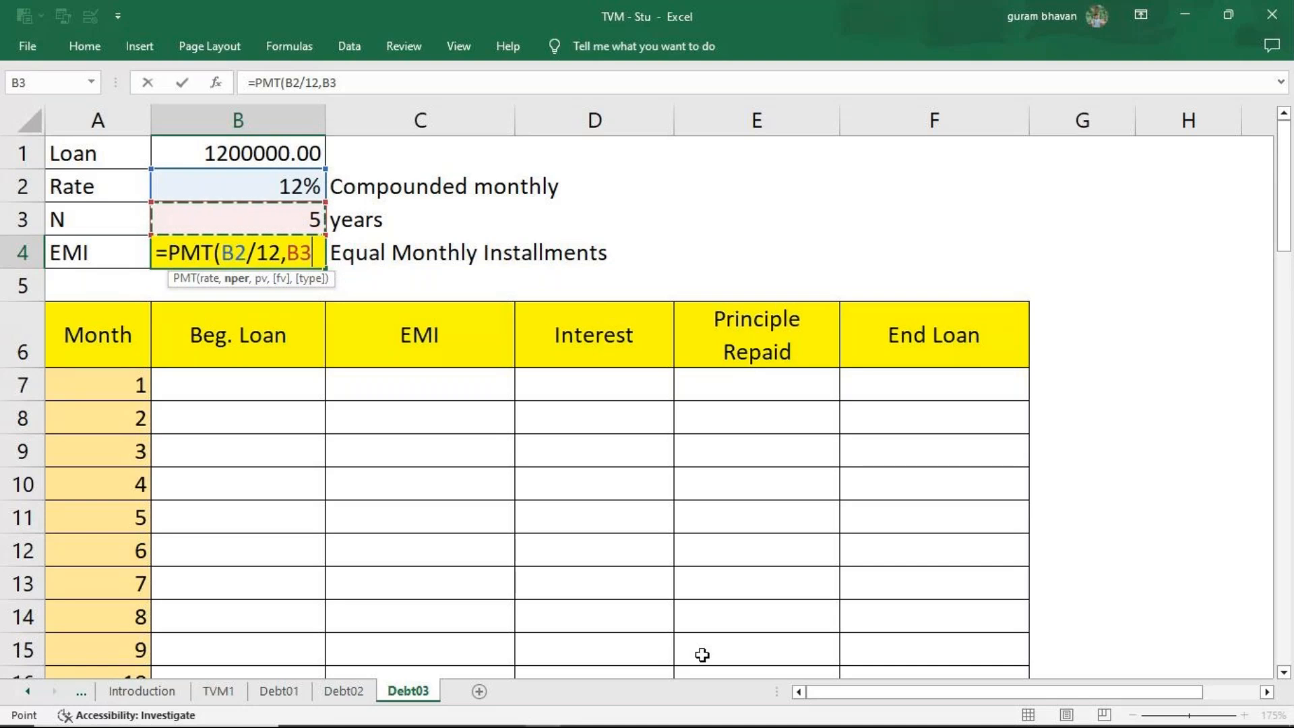
type("*12,")
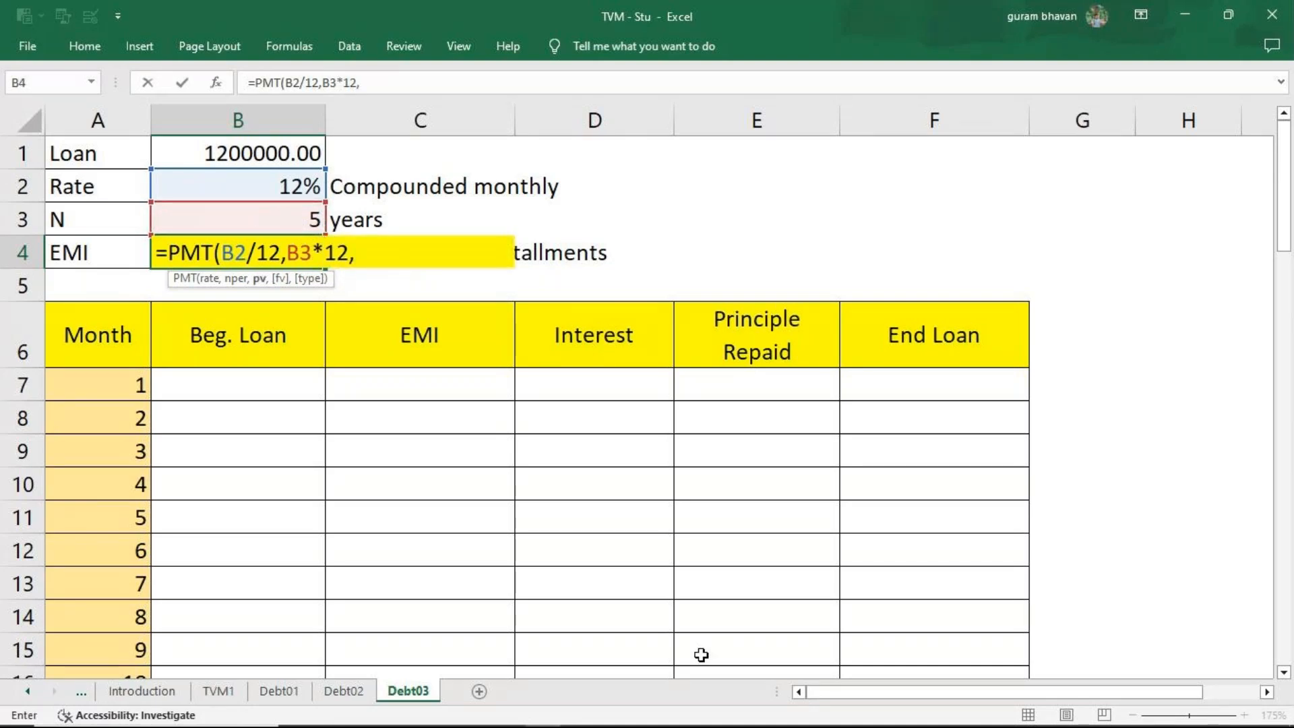
left_click(253, 145)
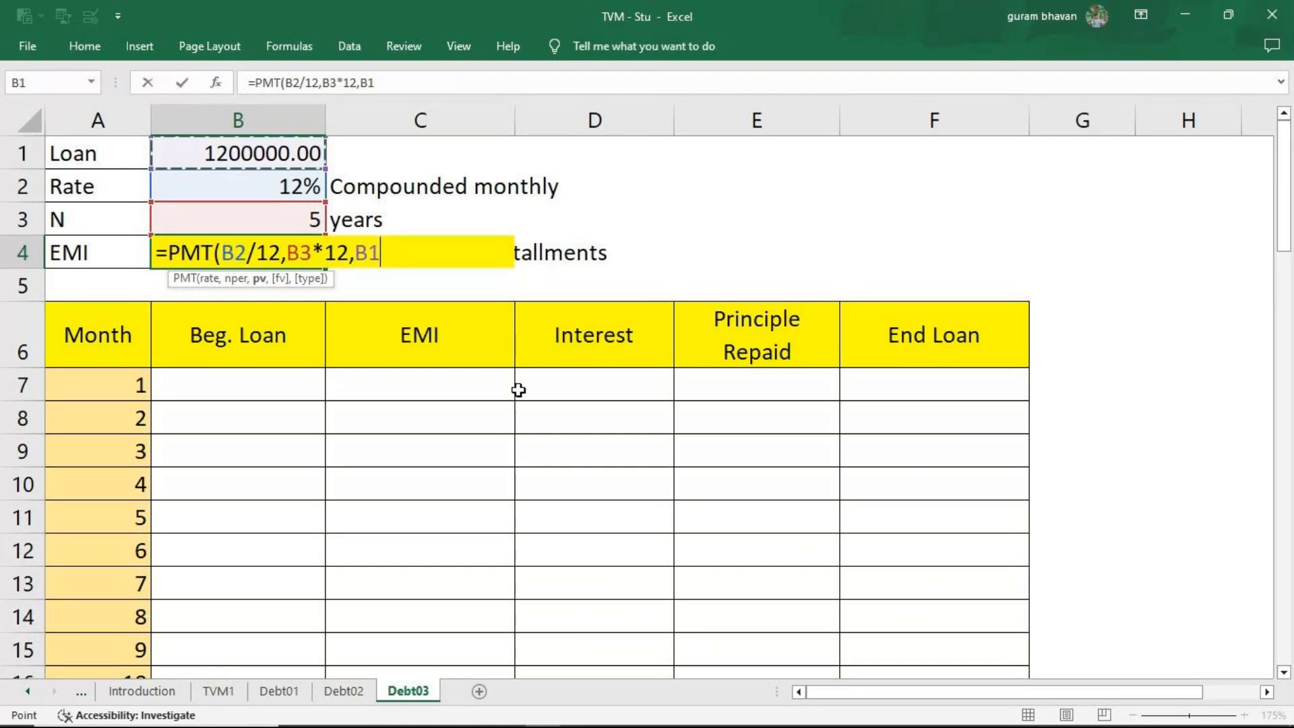
type(",")
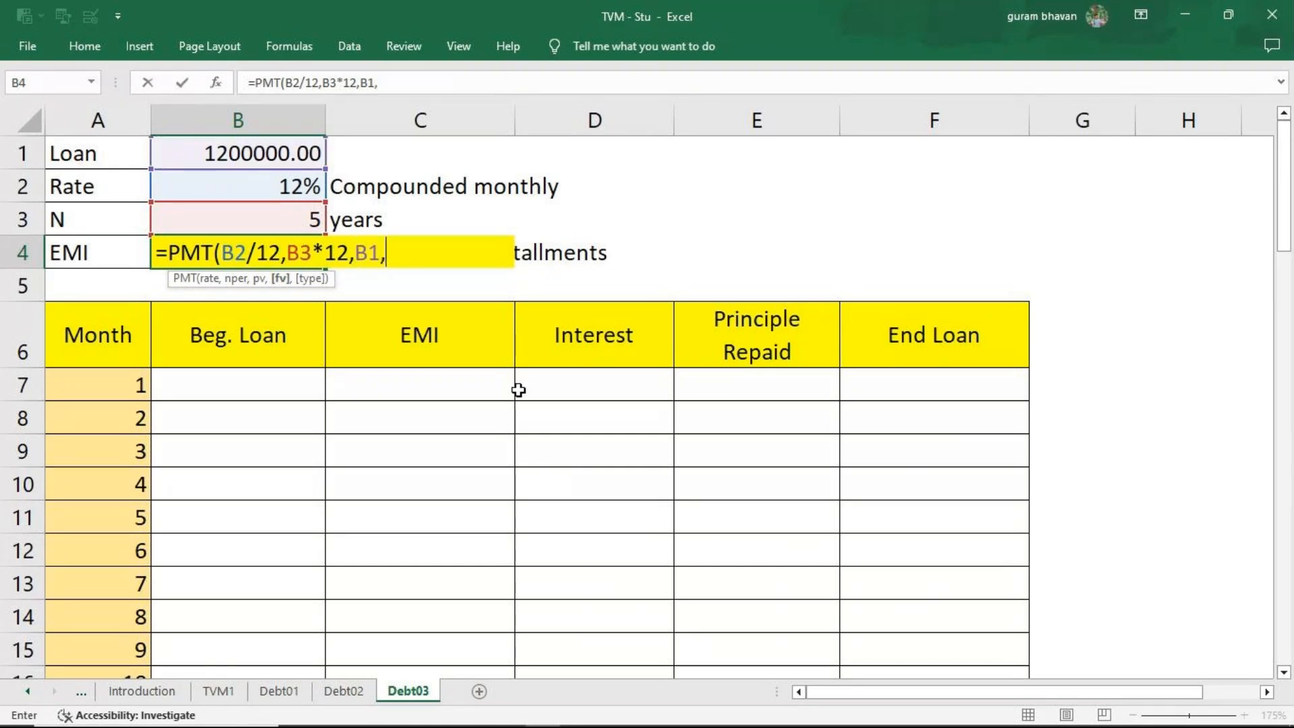
type("0,0")
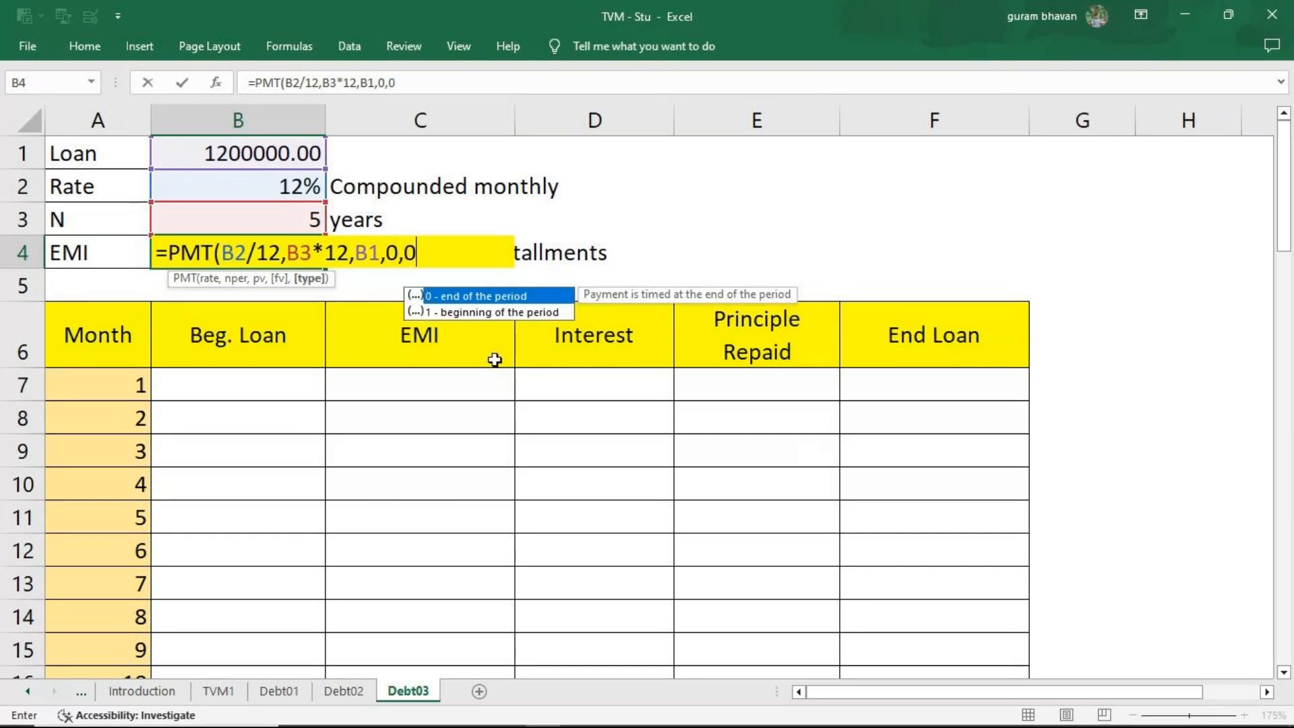
type(")")
key("Return")
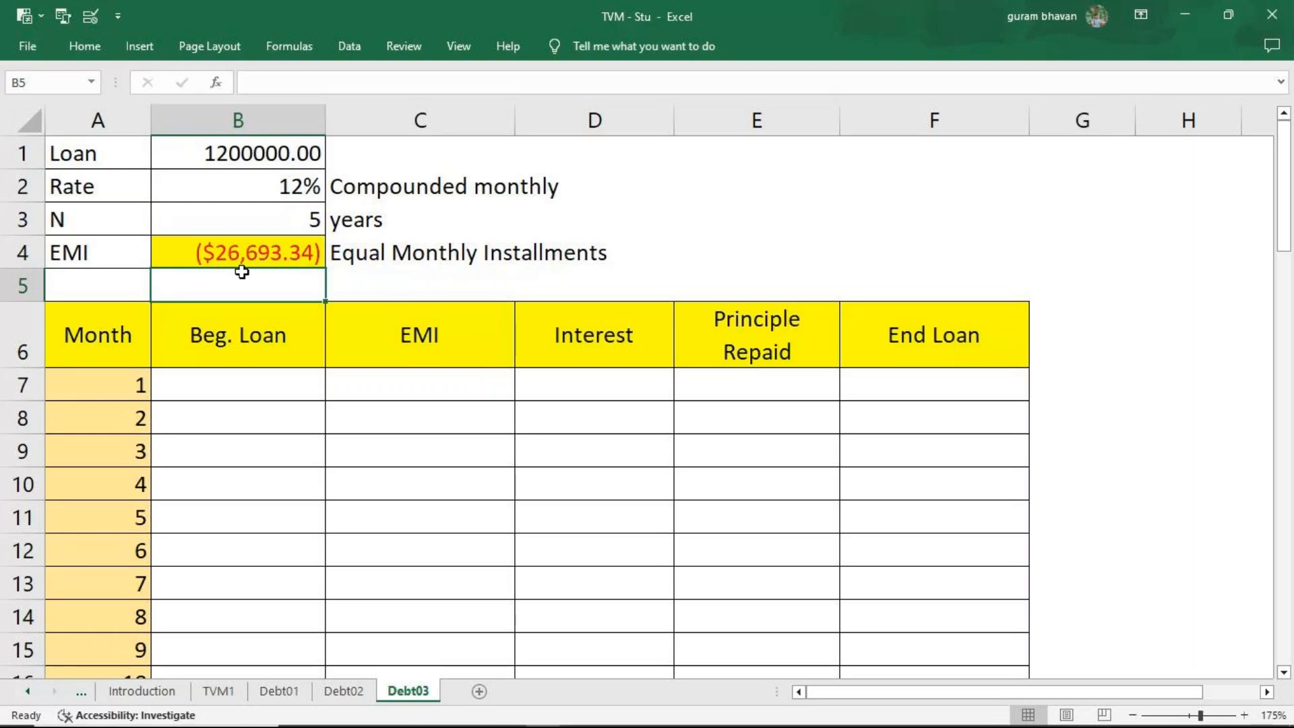
Link the Month 1 beginning loan in B7 to the loan amount with =B1.
left_click(268, 394)
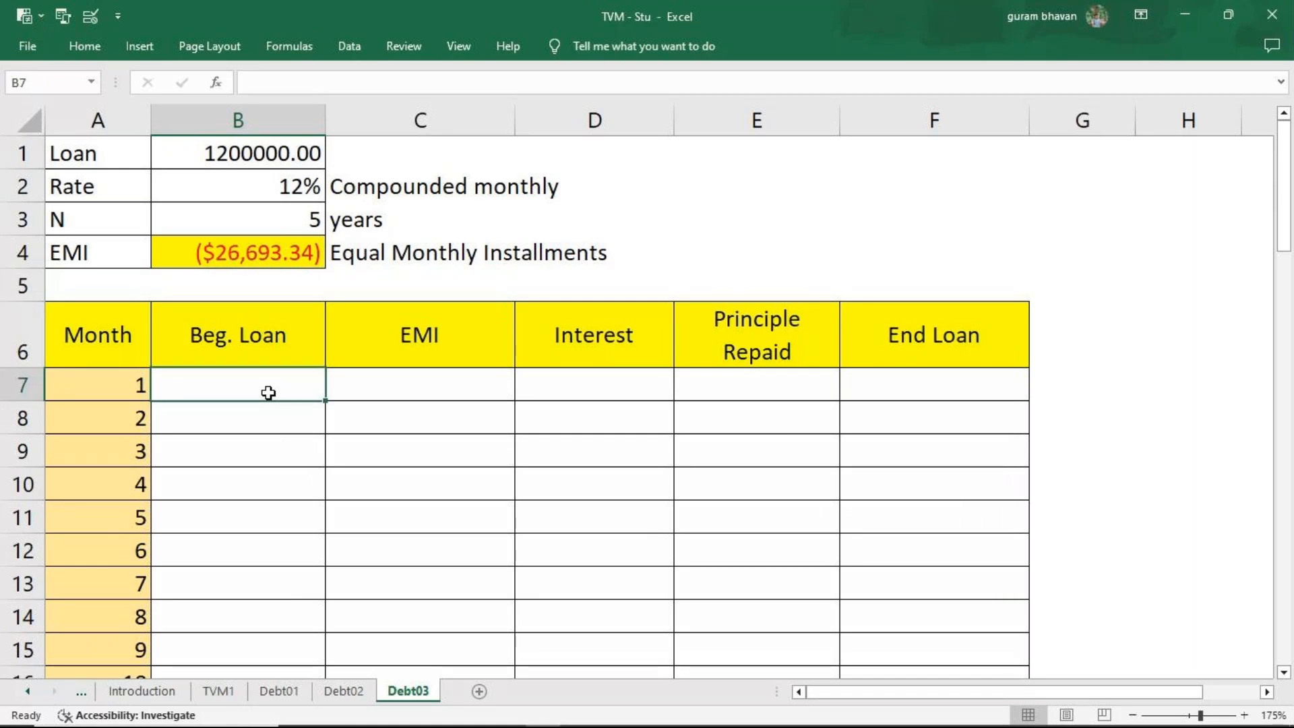
type("=")
left_click(233, 156)
key("Return")
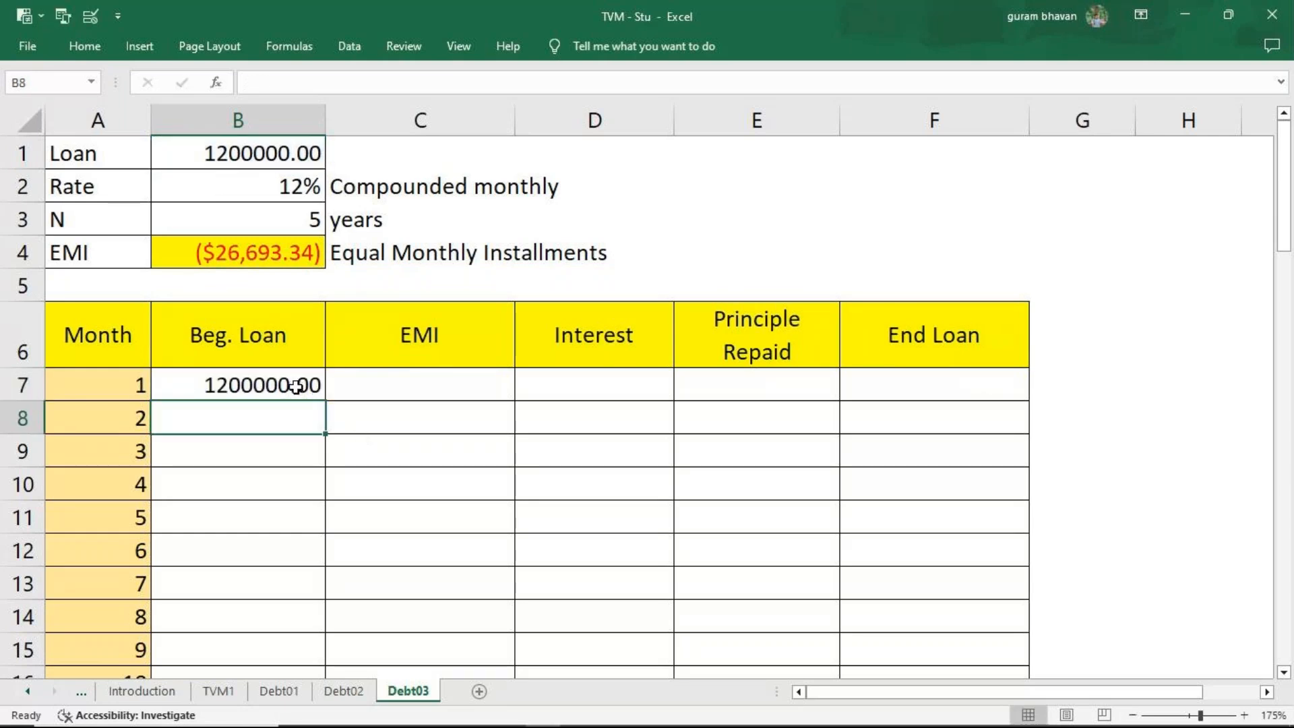
Format the Beg. Loan column from B7 downward to show no decimal places.
left_click(297, 387)
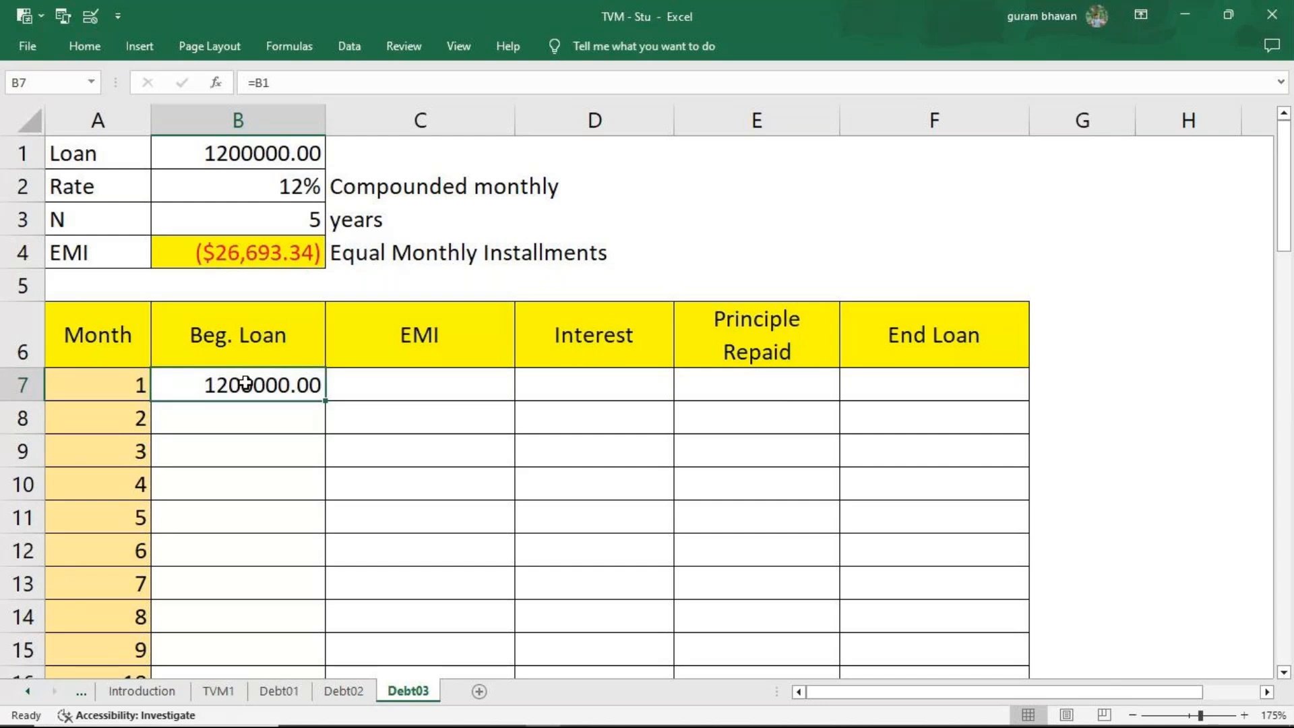
key("ctrl+shift+Down")
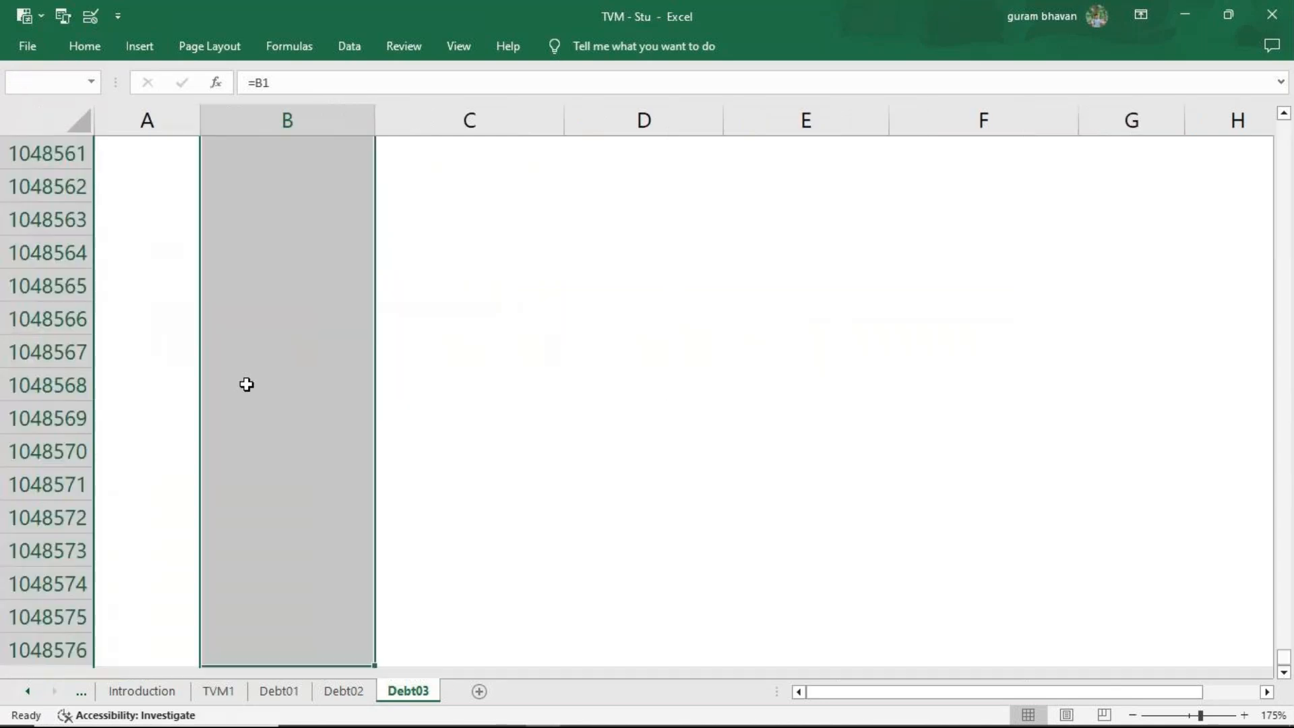
left_click(84, 46)
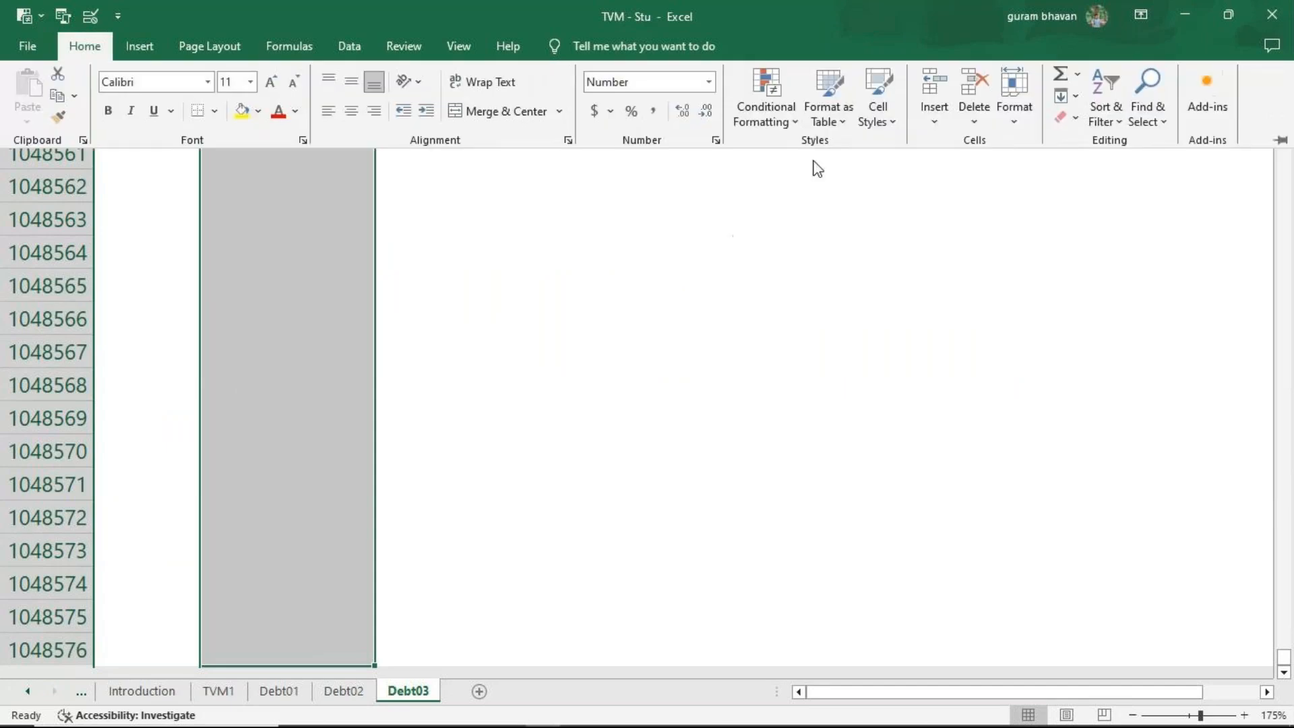
left_click(706, 113)
left_click(706, 116)
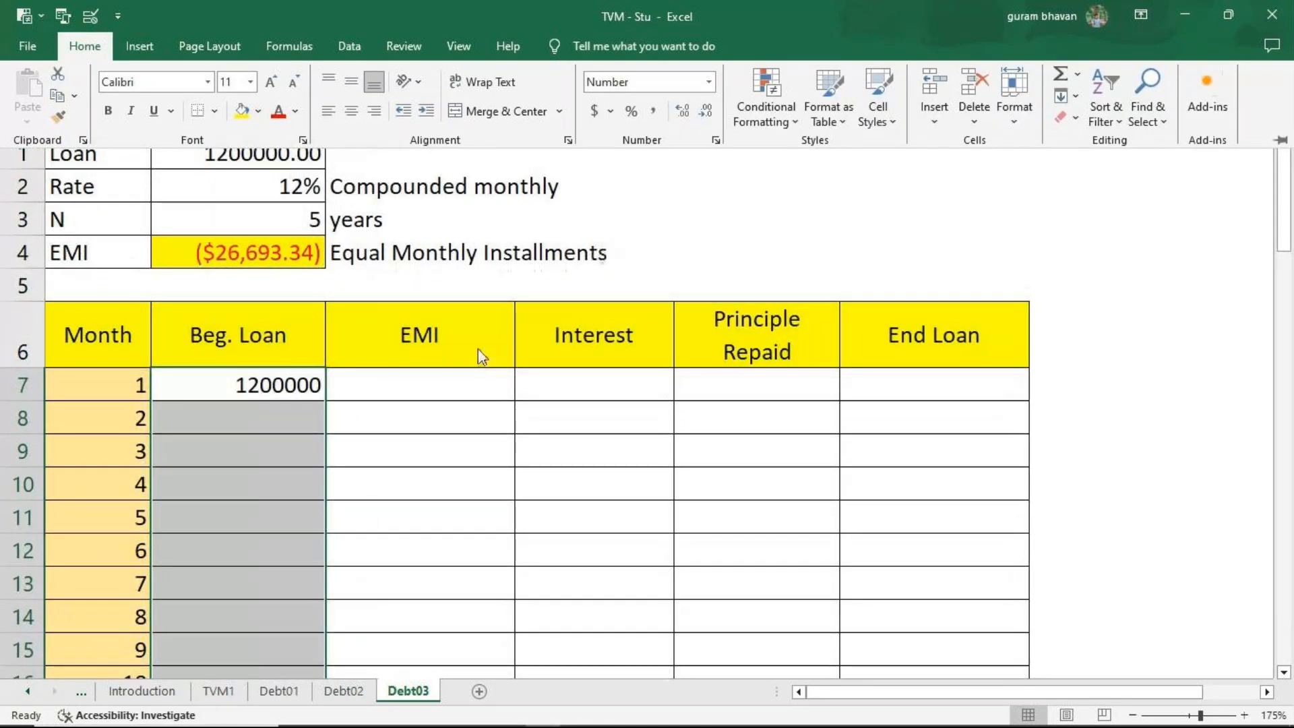
left_click(380, 382)
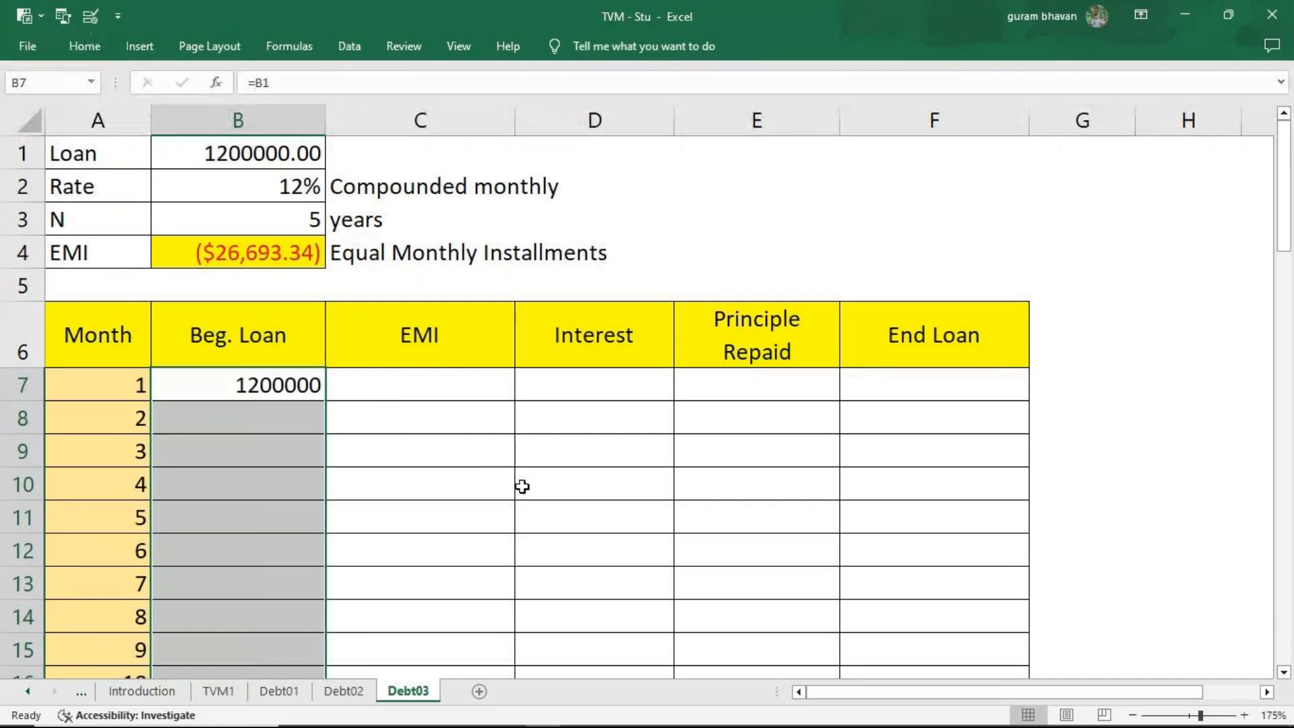
left_click(435, 386)
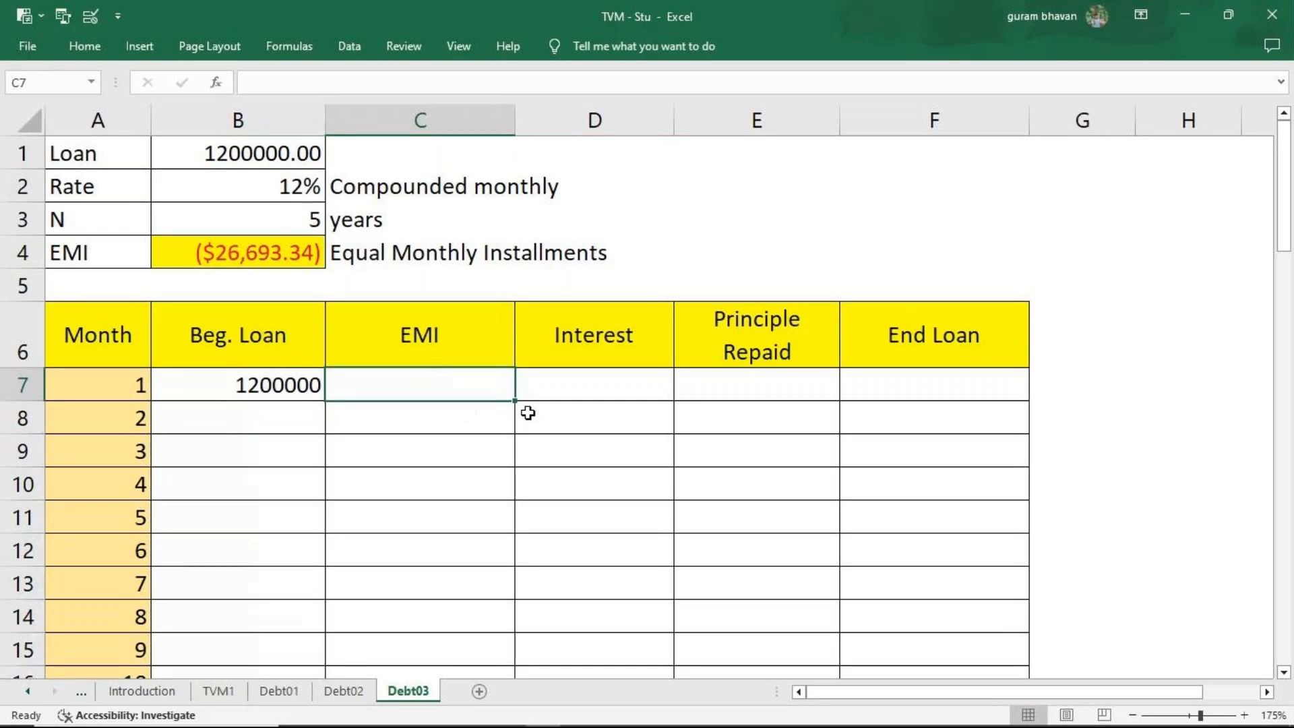
Make the EMI in B4 positive by changing its formula to =-PMT(B2/12,B3*12,B1,0,0).
left_click(268, 262)
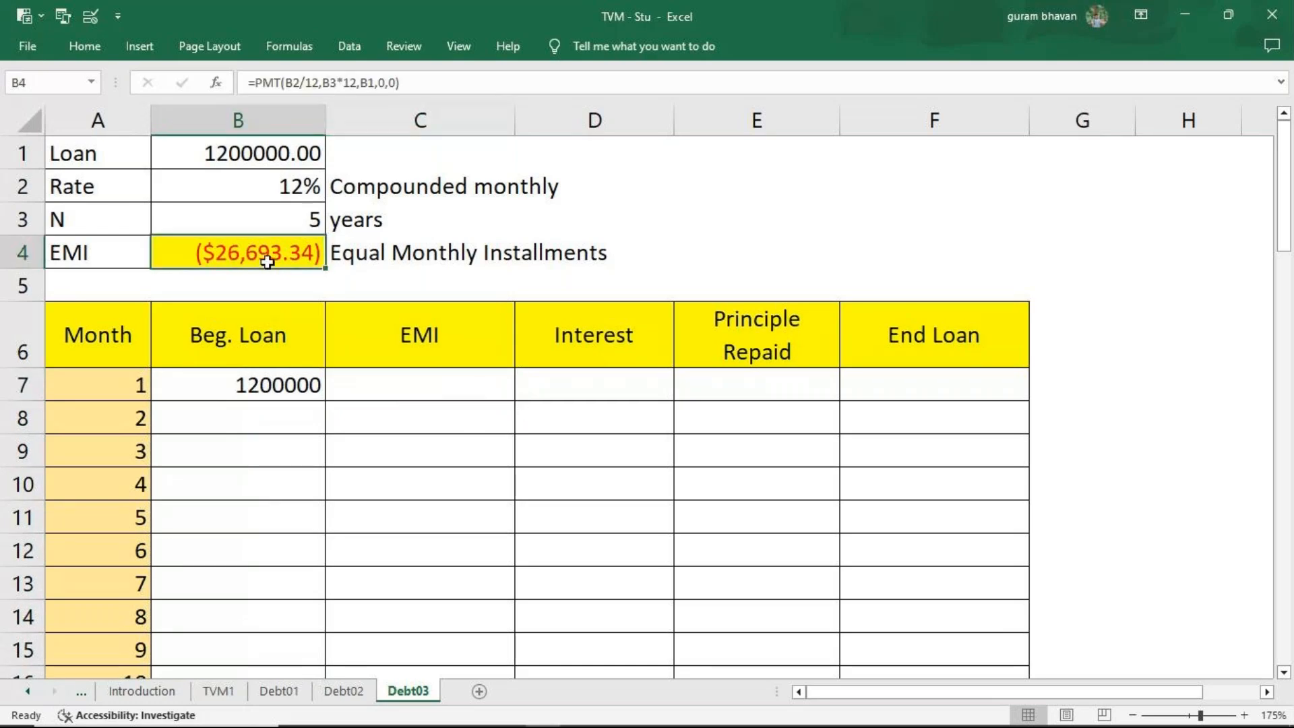
double_click(268, 263)
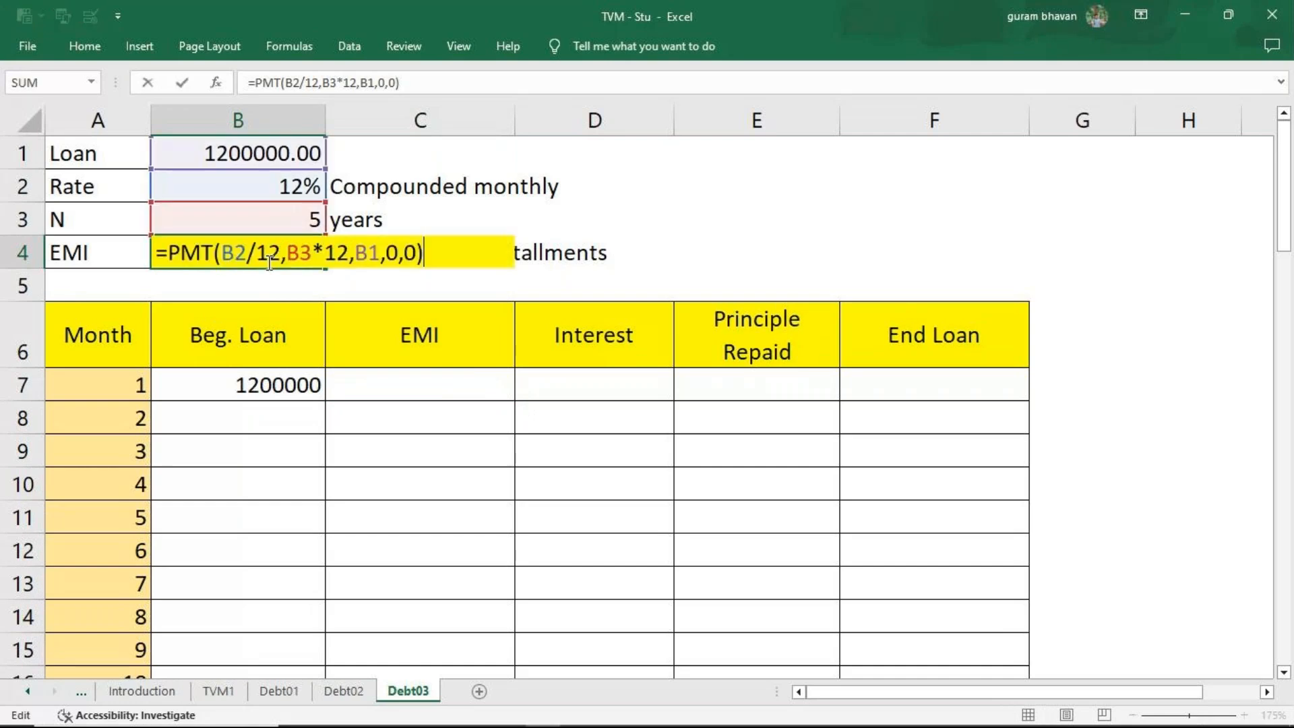
left_click(173, 253)
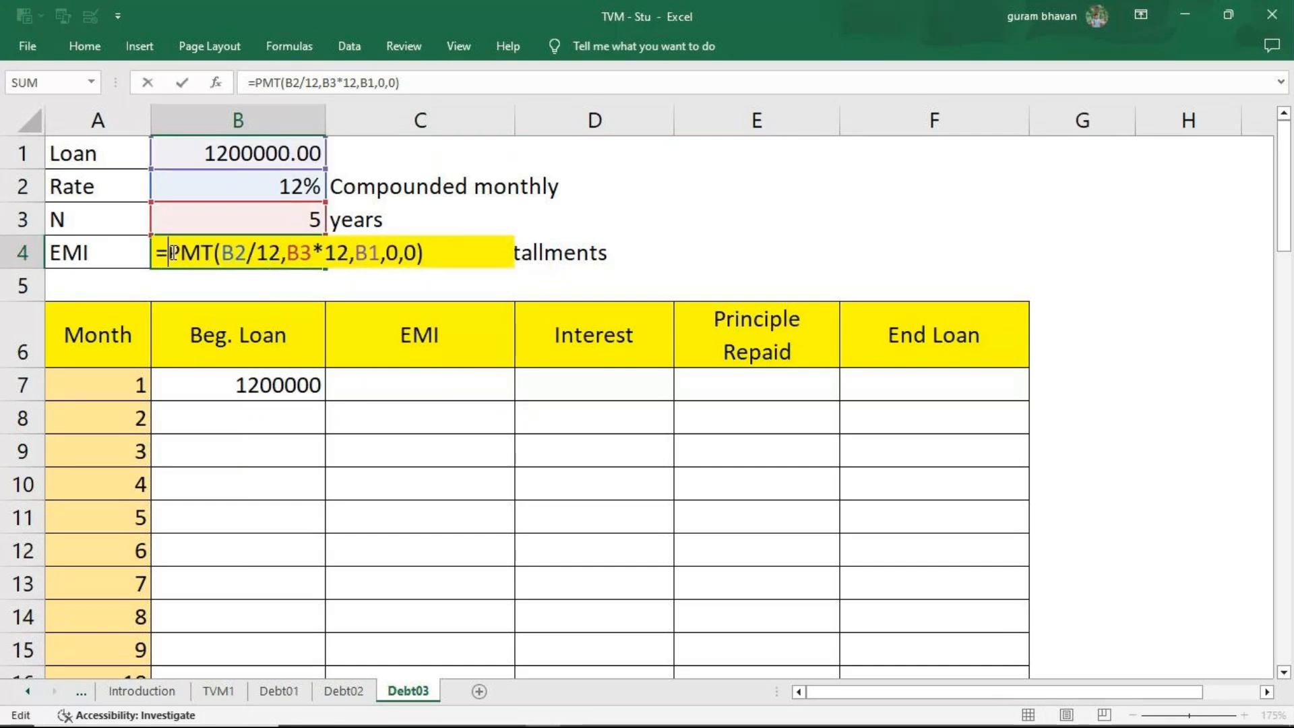
type("-")
key("Return")
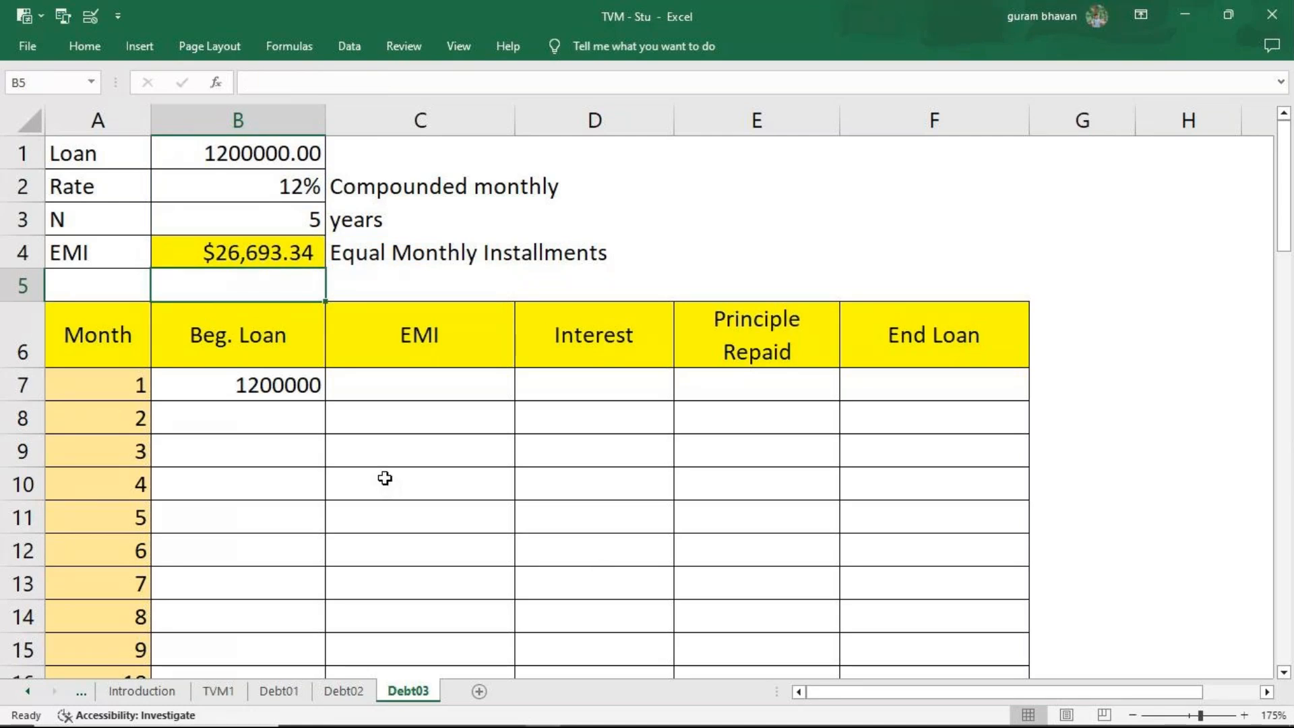
Link the Month 1 EMI in C7 to the calculated installment with =B4.
left_click(415, 394)
type("=")
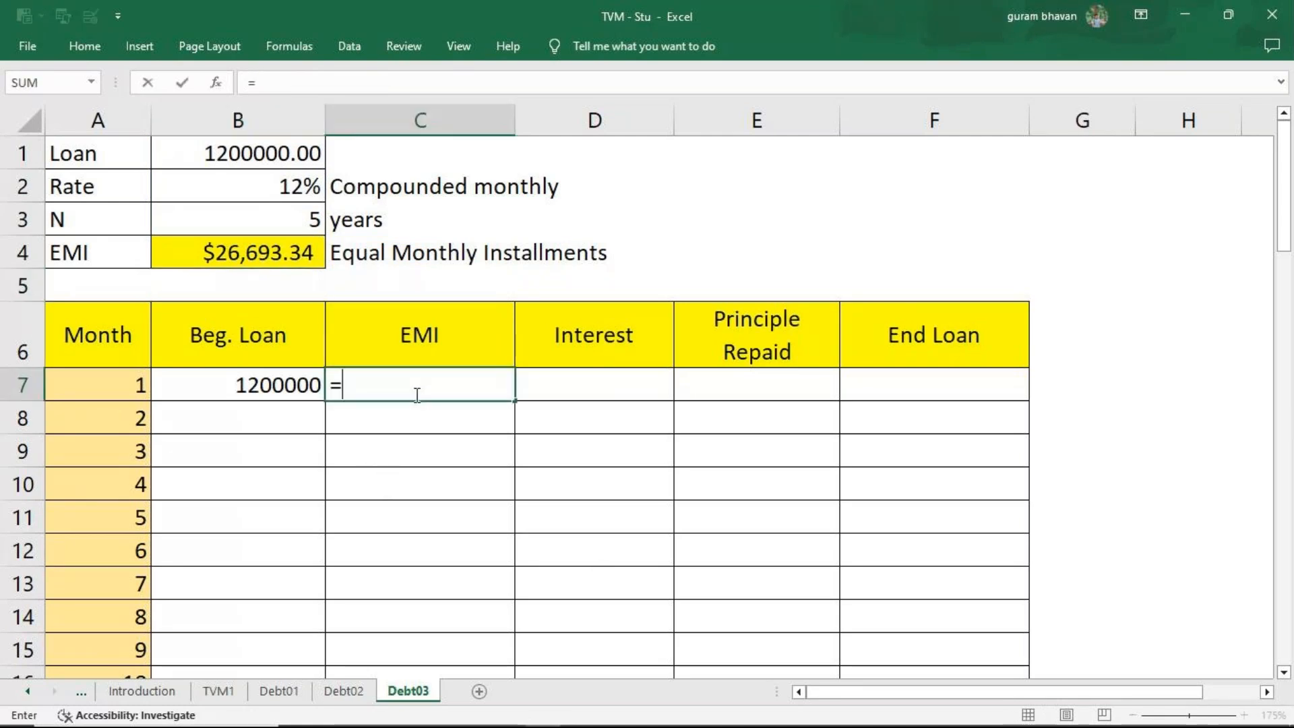
left_click(236, 259)
key("Return")
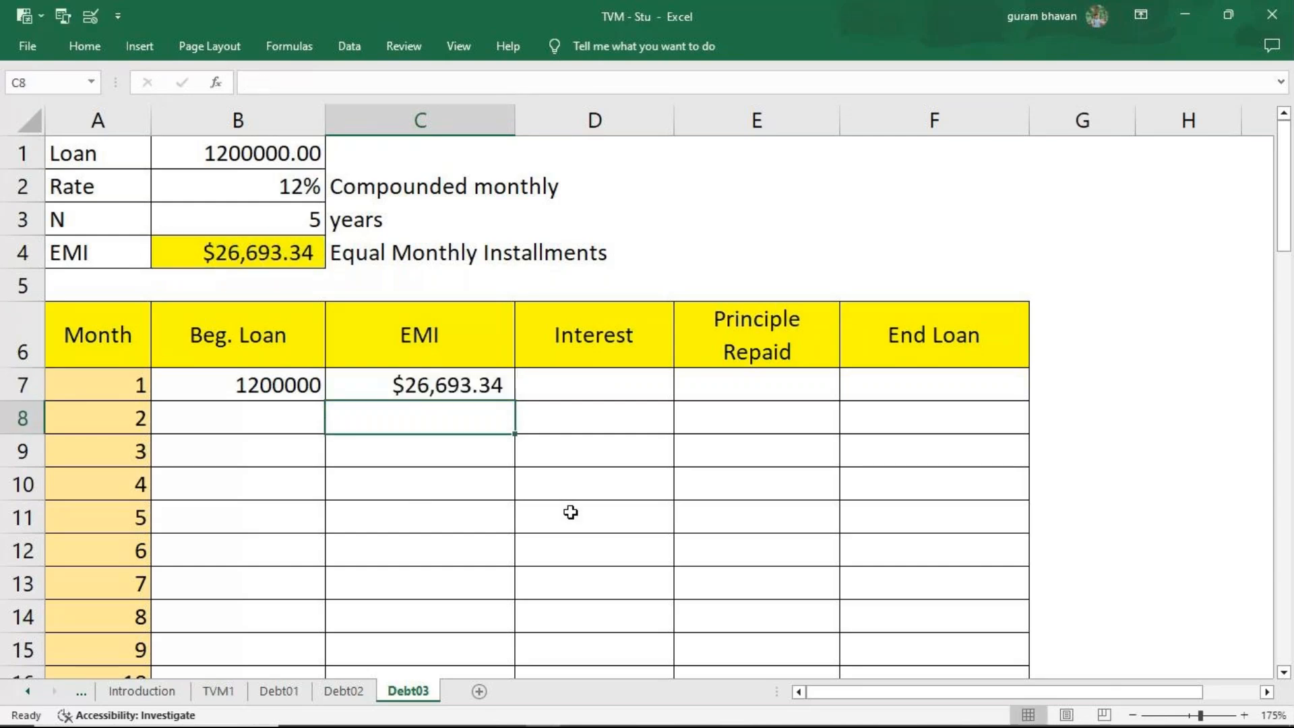
Format the EMI column from C7 downward to show no decimal places, and select the Month 1 interest cell D7.
left_click(467, 388)
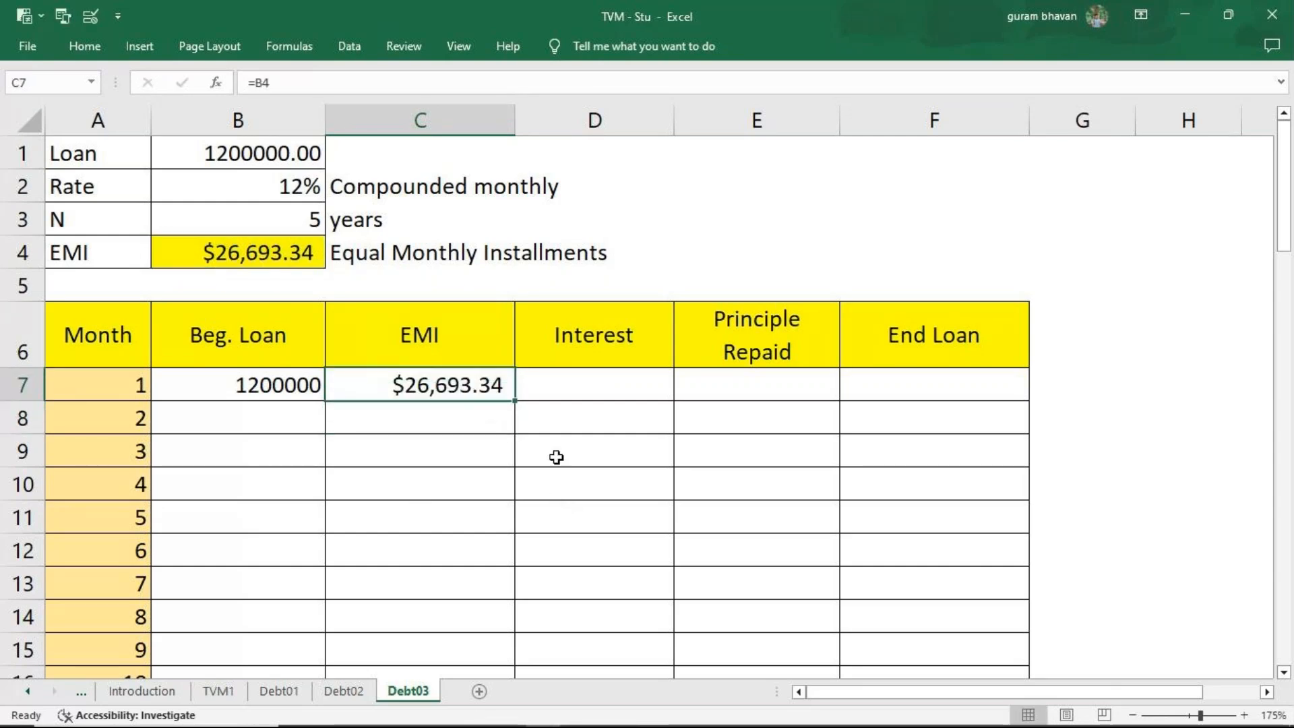
key("ctrl+shift+Down")
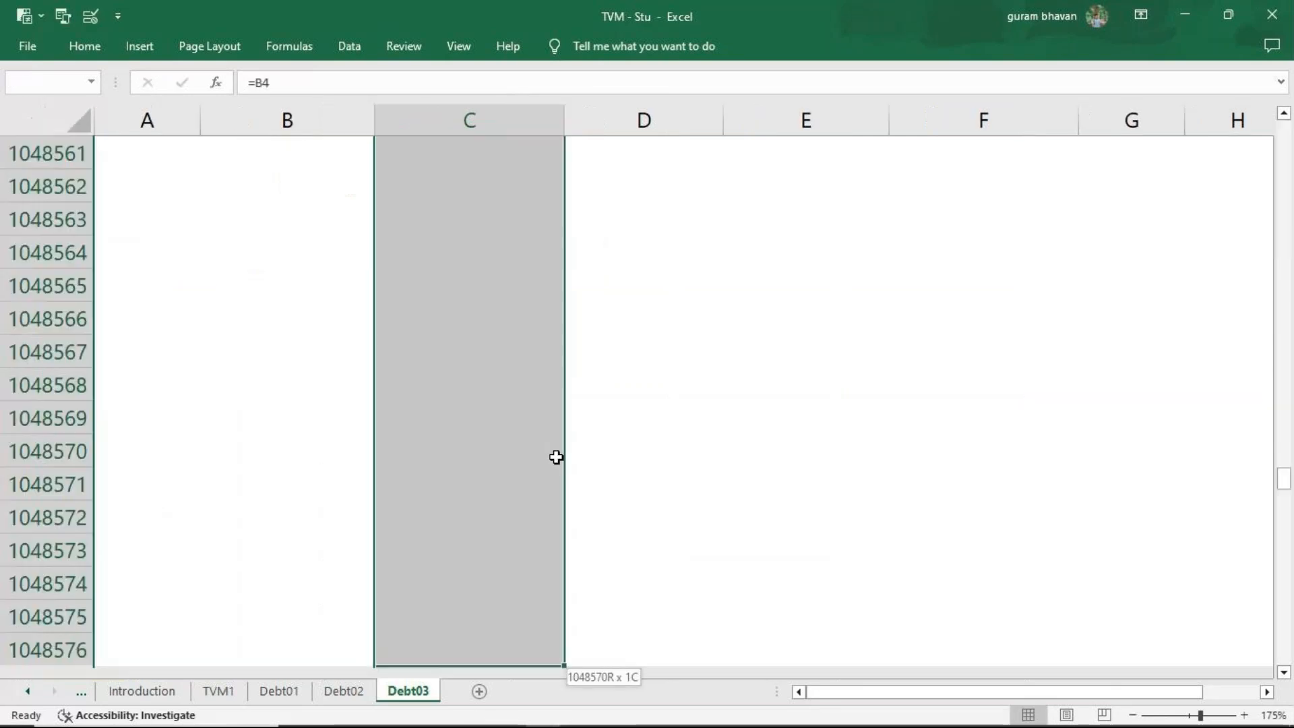
left_click(84, 48)
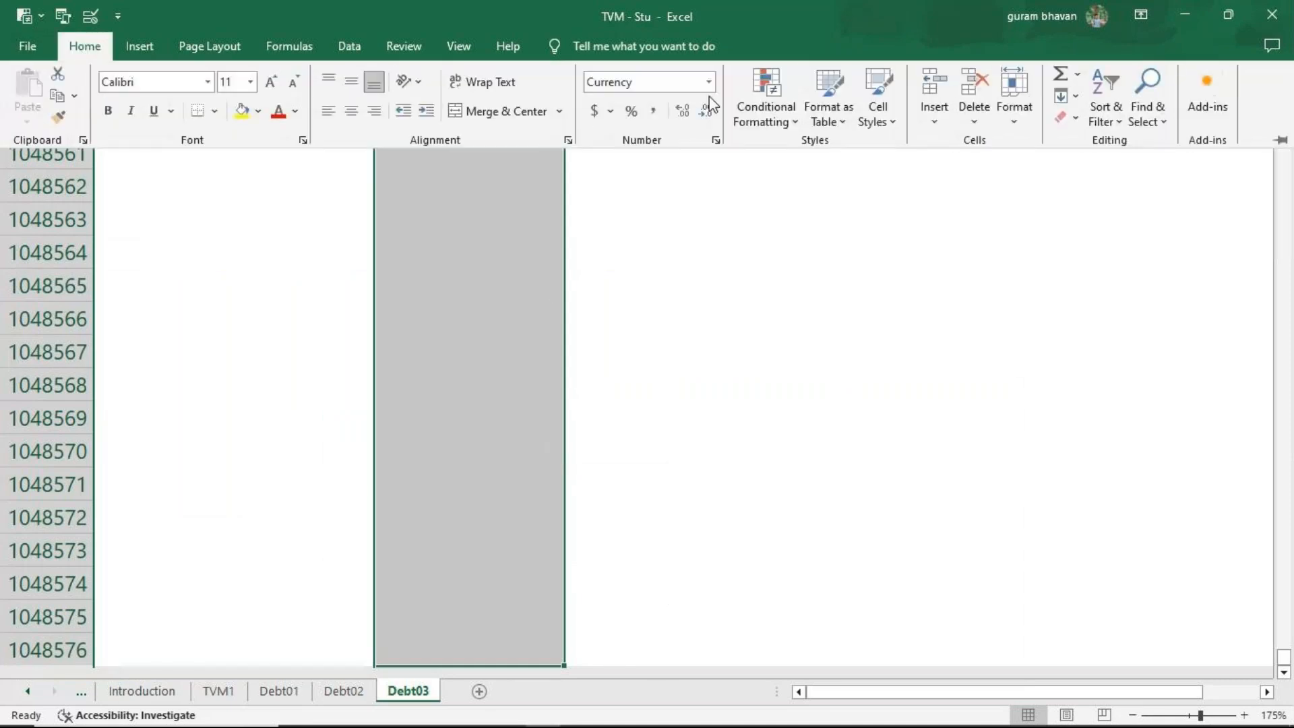
left_click(708, 115)
left_click(708, 114)
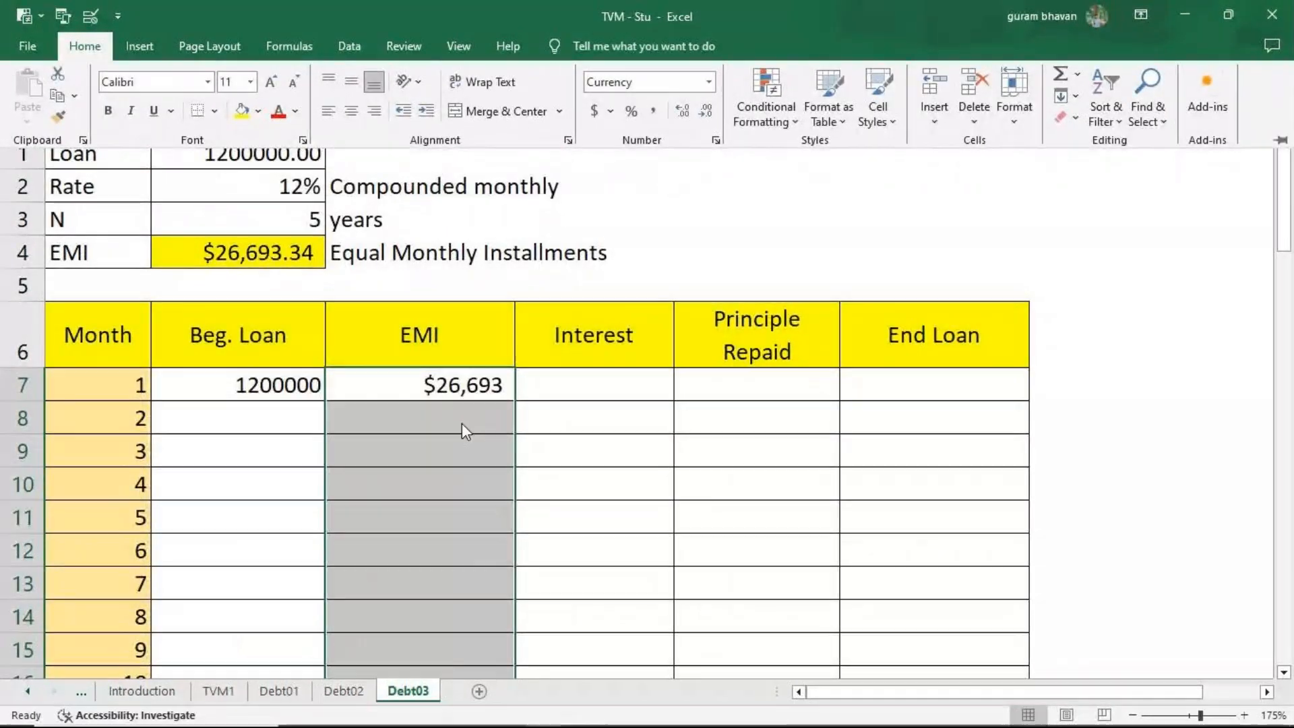
left_click(557, 389)
left_click(558, 391)
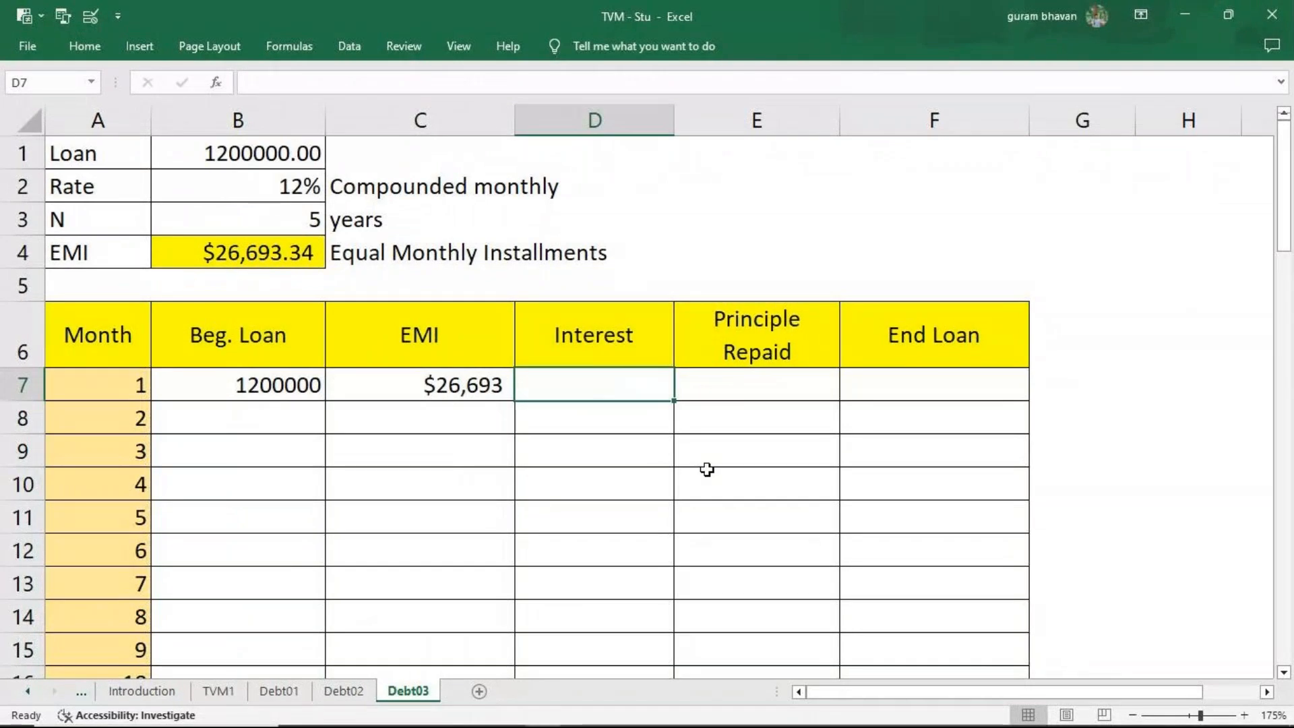
Calculate the Month 1 interest in D7 with =B7*12%/12.
type("=")
left_click(304, 385)
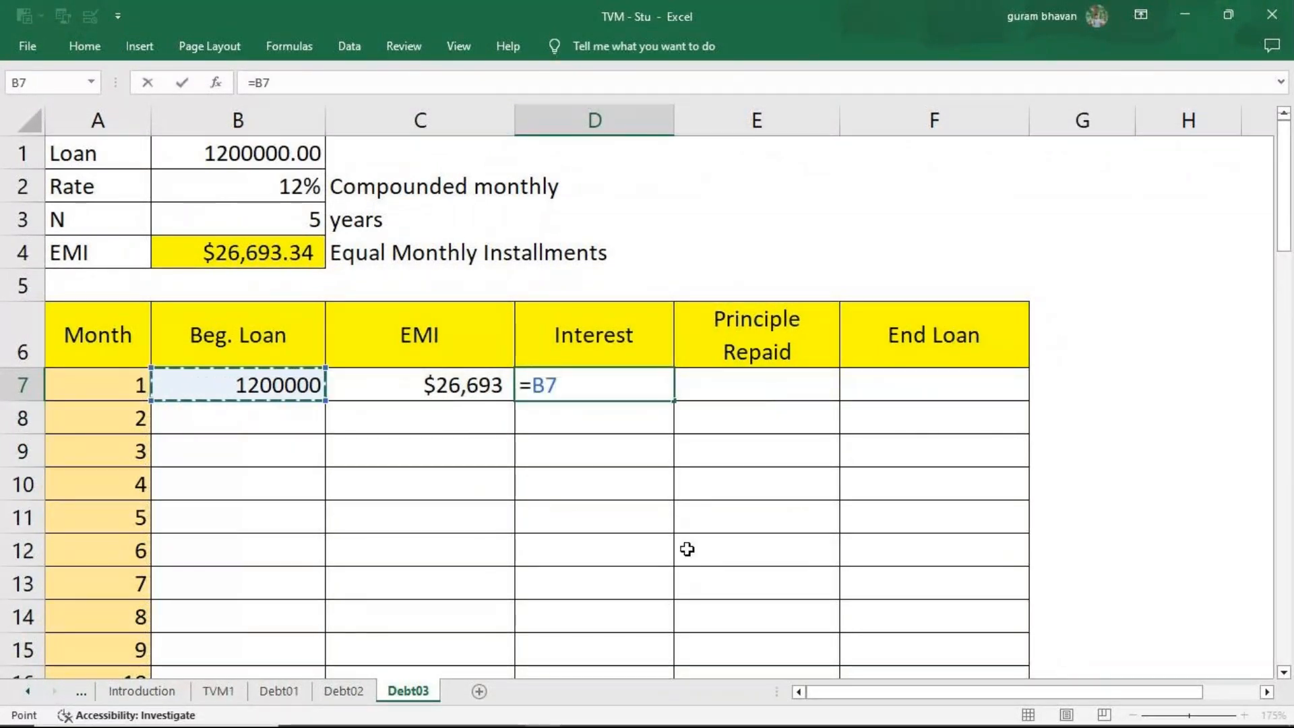
type("*12%/12")
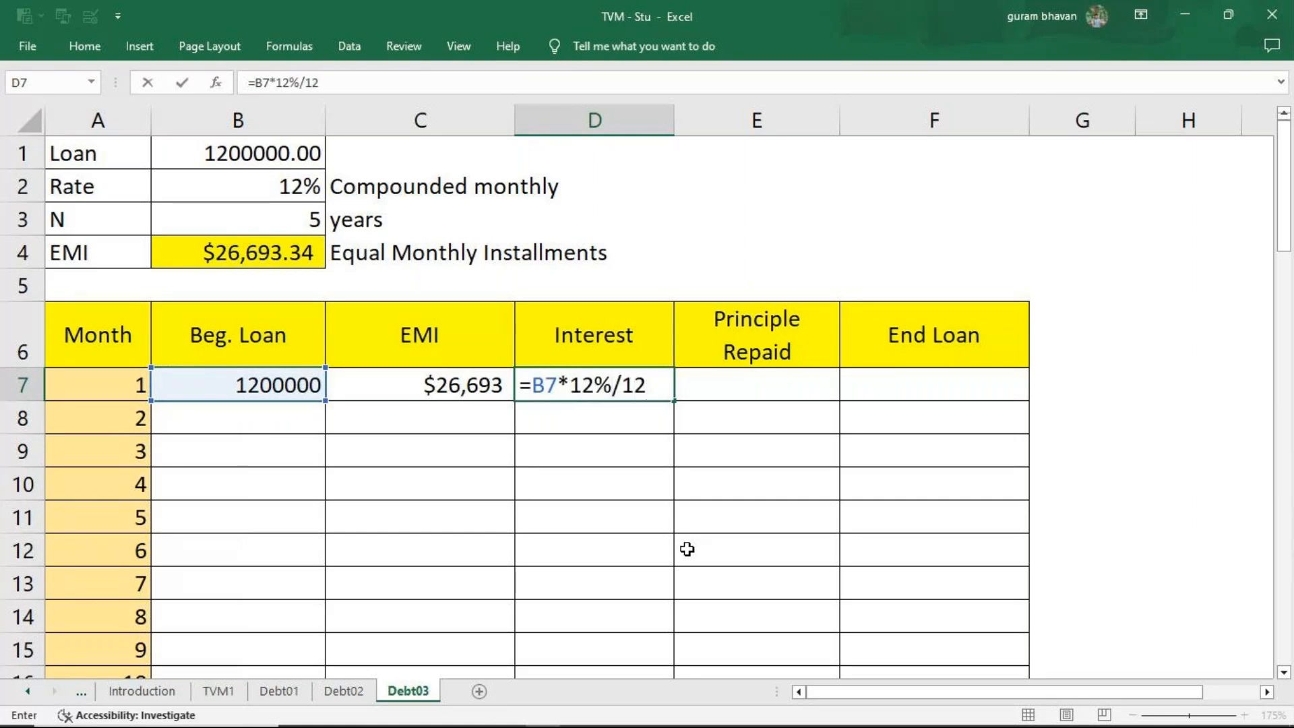
key("Return")
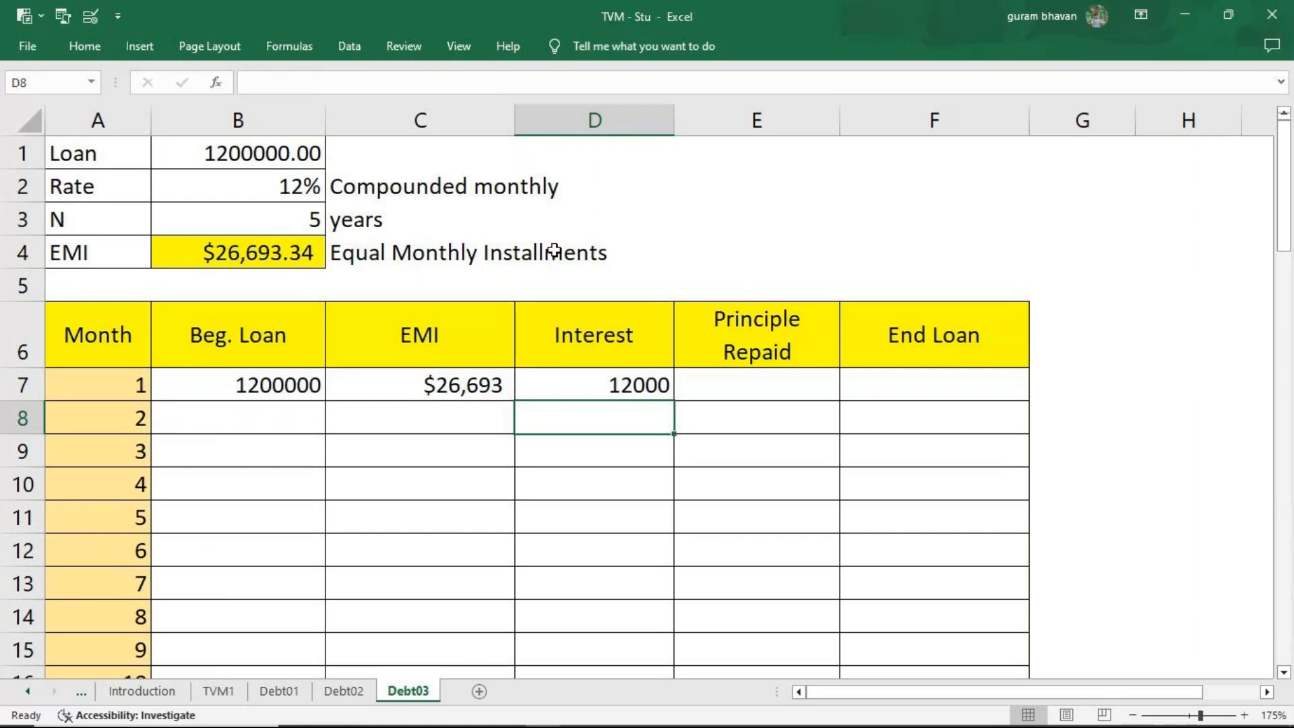
Calculate the Month 1 principal repaid in E7 with =C7-D7.
left_click(729, 379)
type("=")
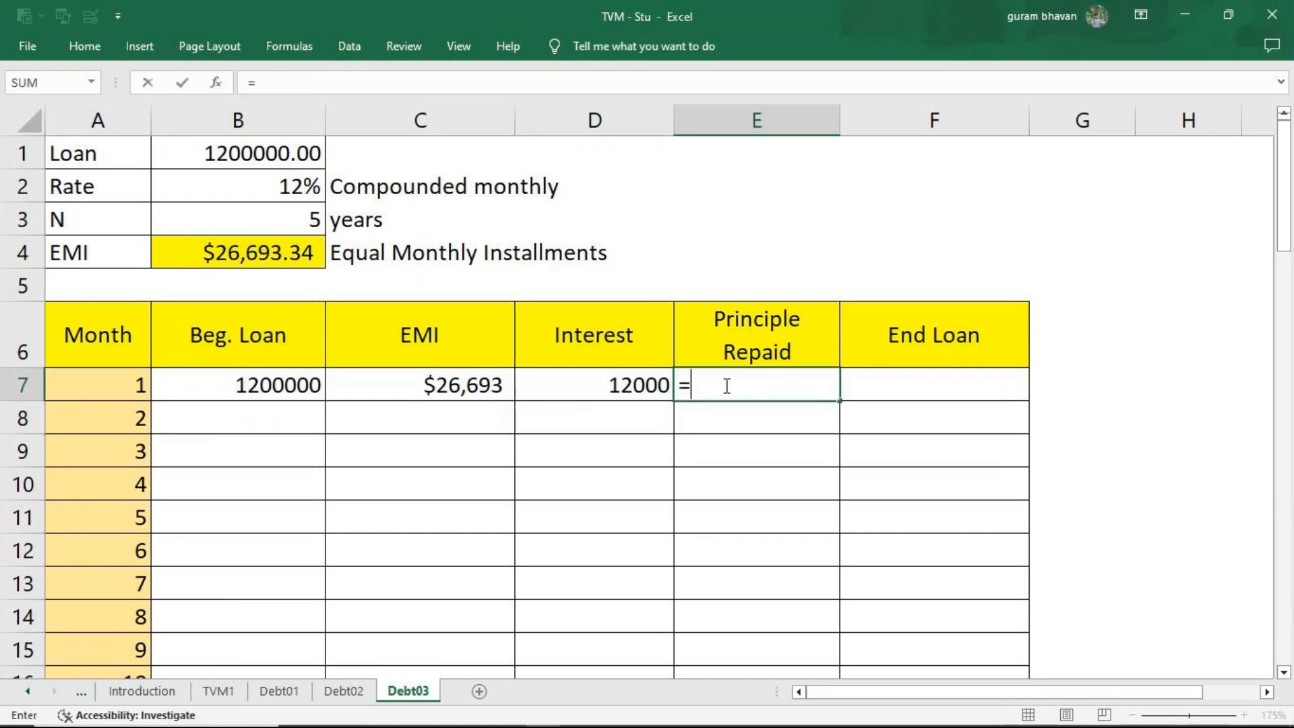
left_click(507, 384)
type("-")
left_click(588, 386)
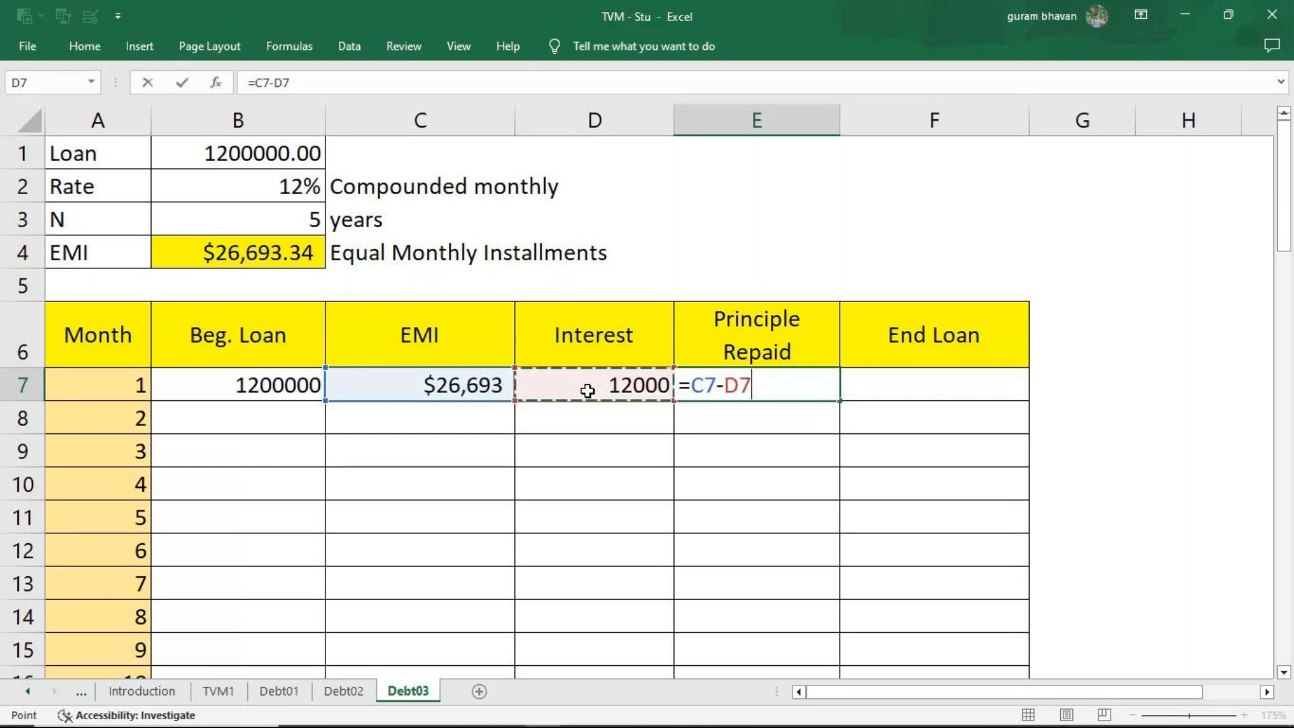
key("Return")
Format the Principle Repaid column from E7 downward to show no decimal places.
left_click(818, 396)
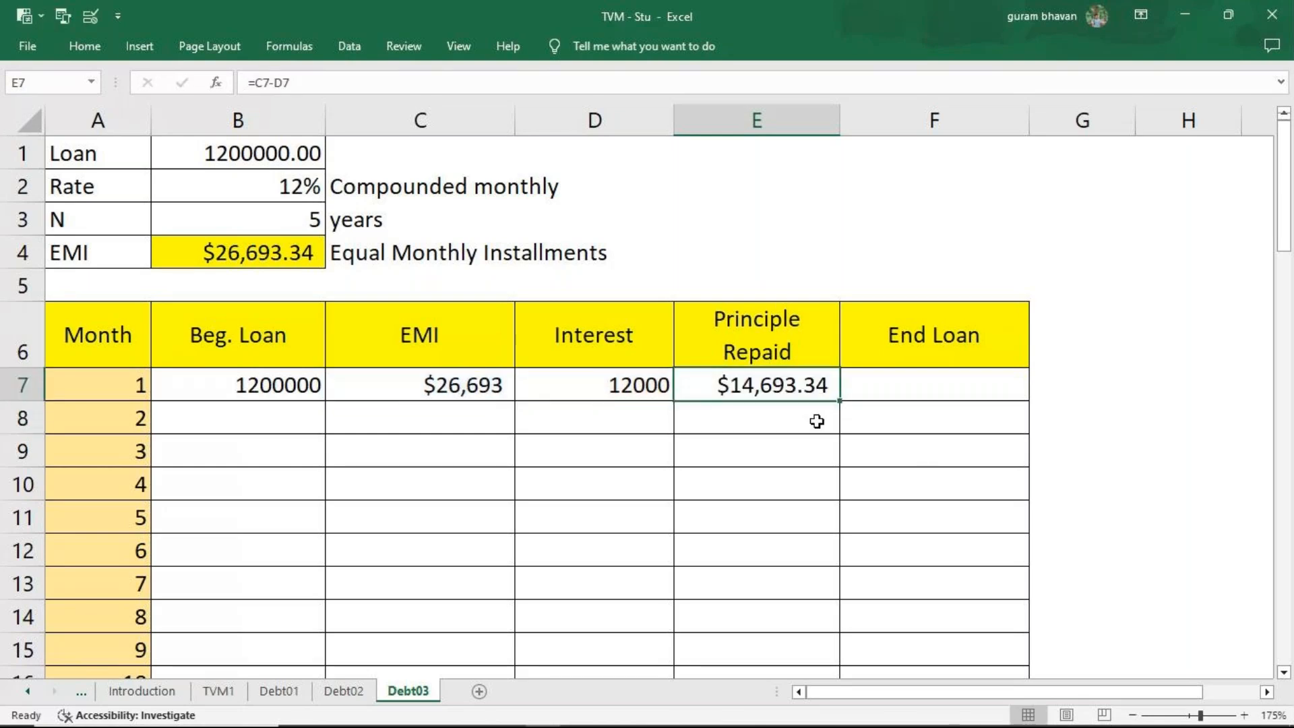
key("ctrl+shift+Down")
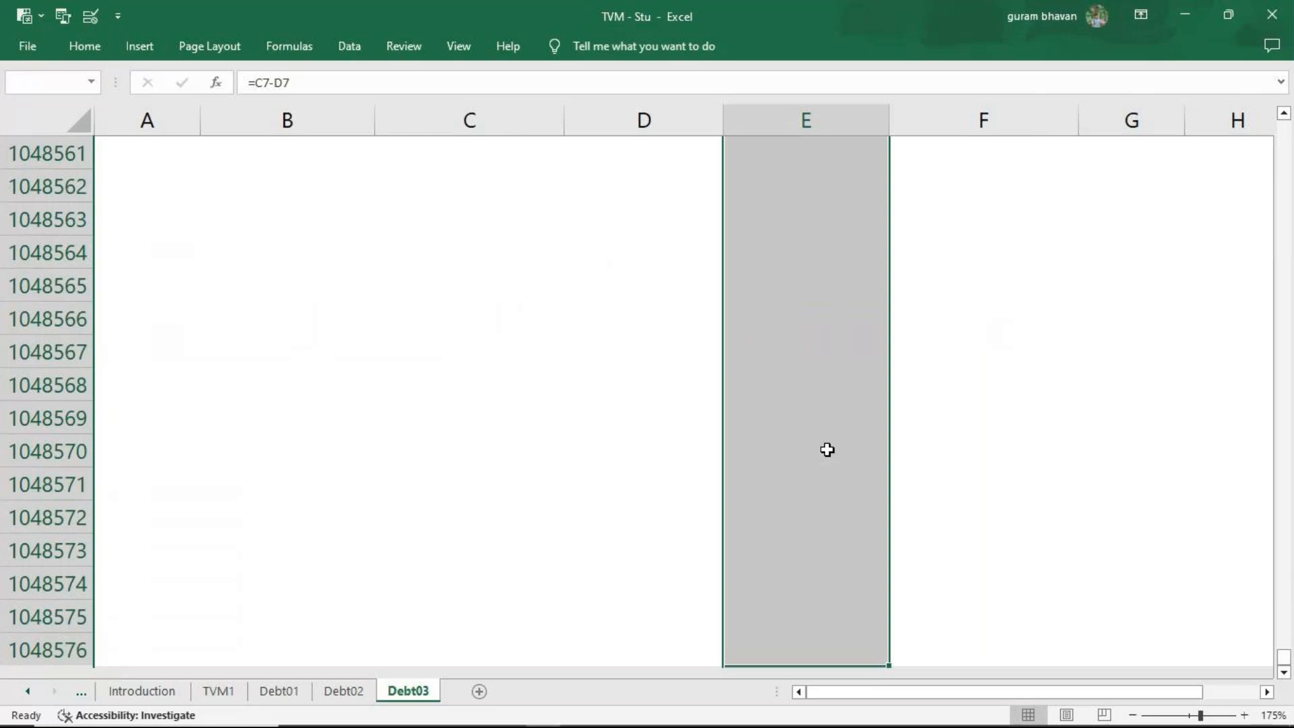
left_click(97, 54)
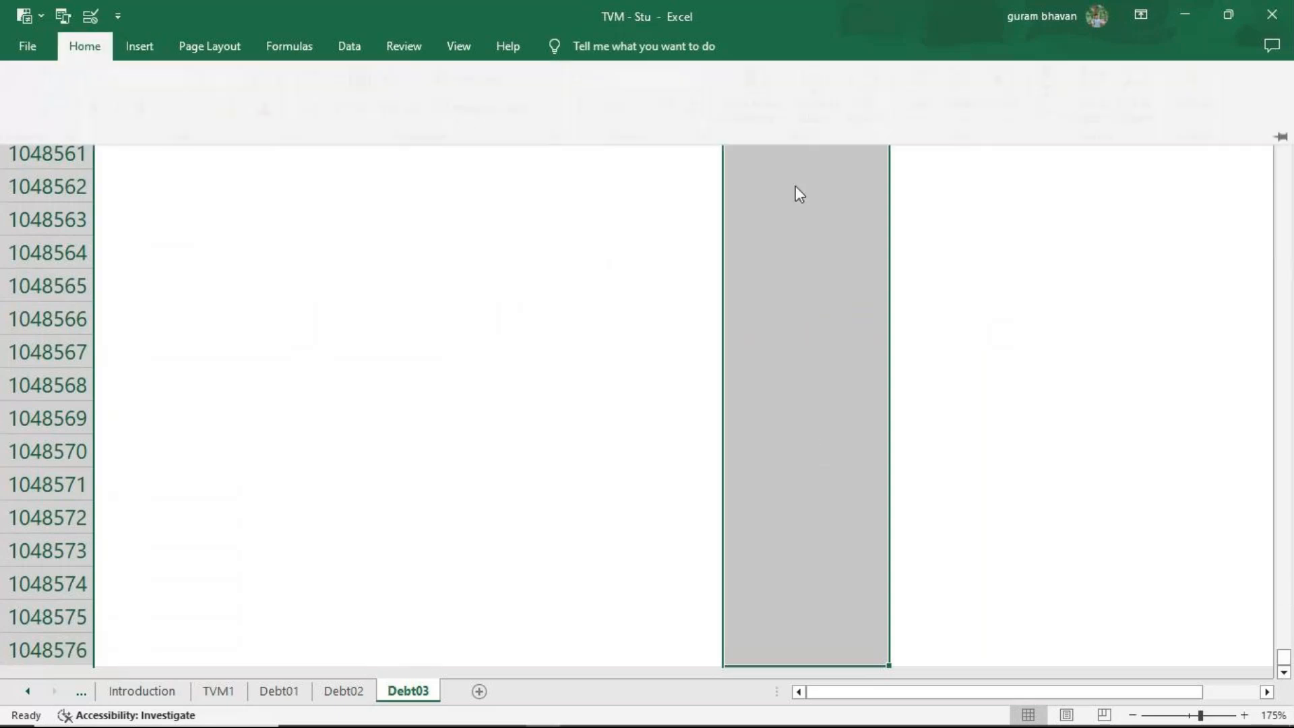
left_click(706, 111)
left_click(708, 113)
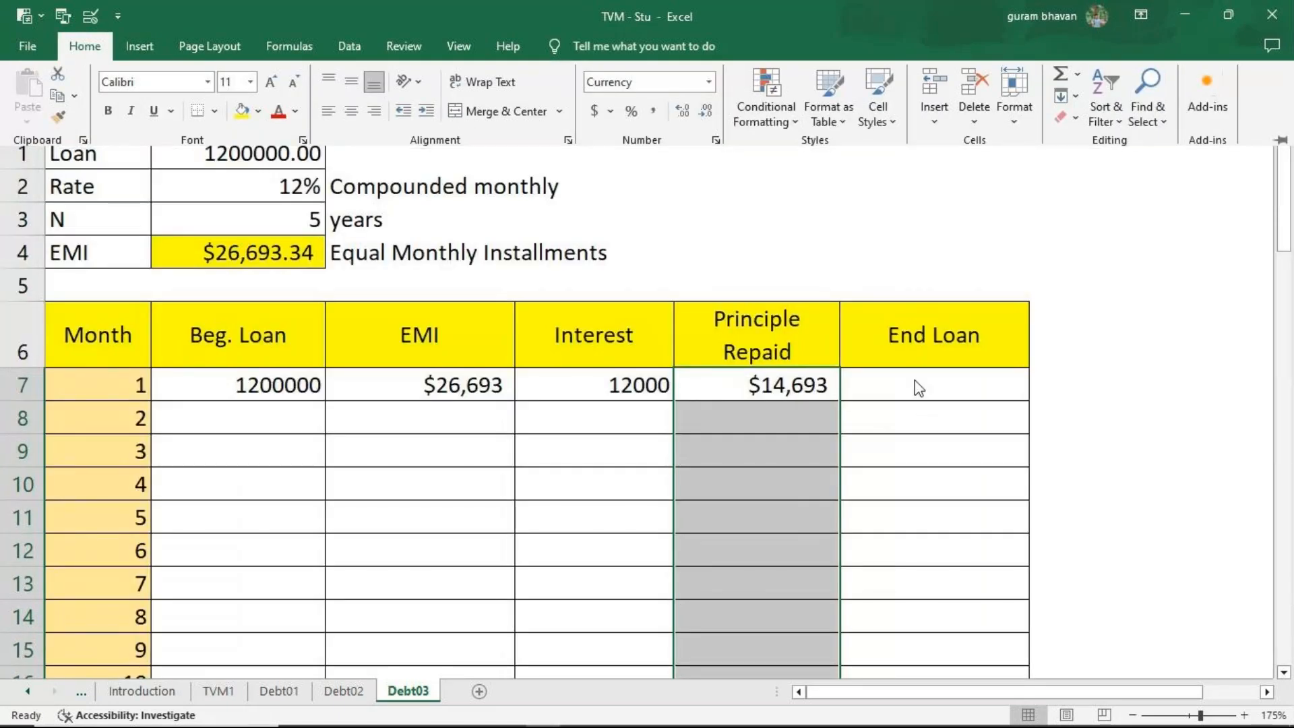
Calculate the Month 1 end loan in F7 with =B7-E7.
left_click(917, 385)
type("=")
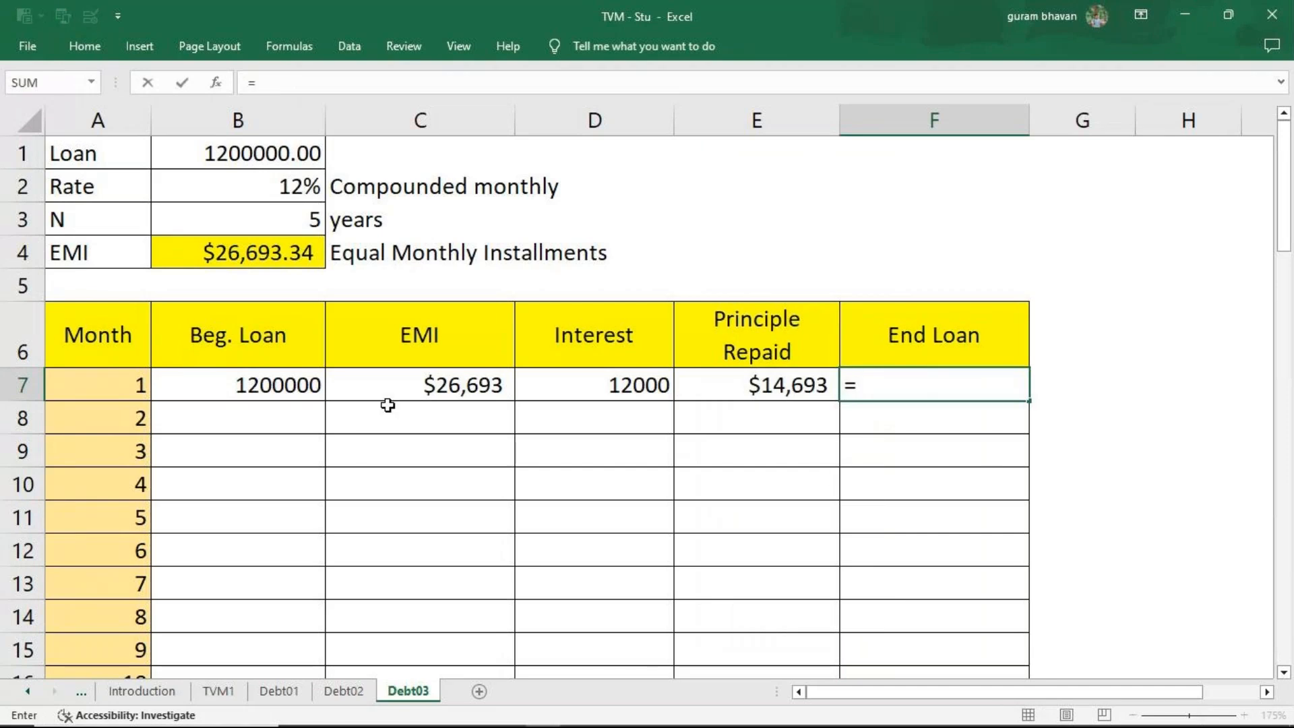
left_click(281, 396)
type("-")
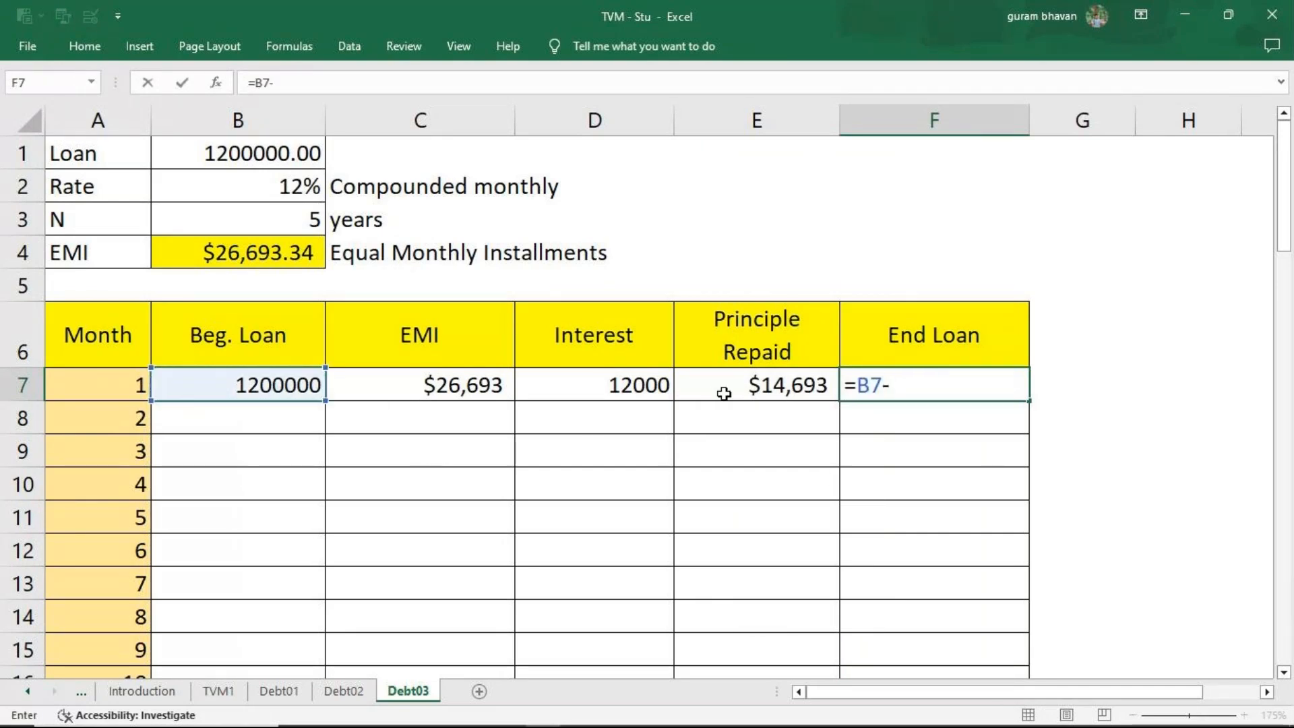
left_click(724, 391)
key("Return")
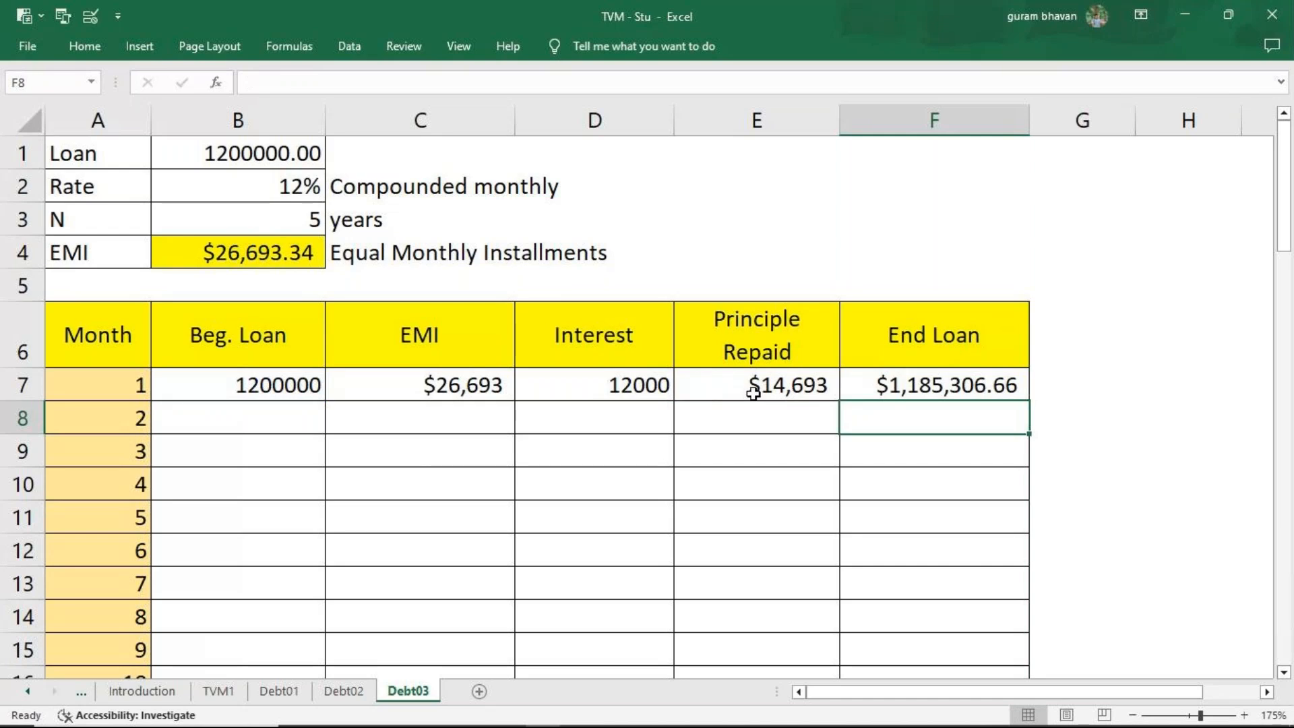
Format the End Loan column from F7 downward to show no decimal places.
left_click(995, 385)
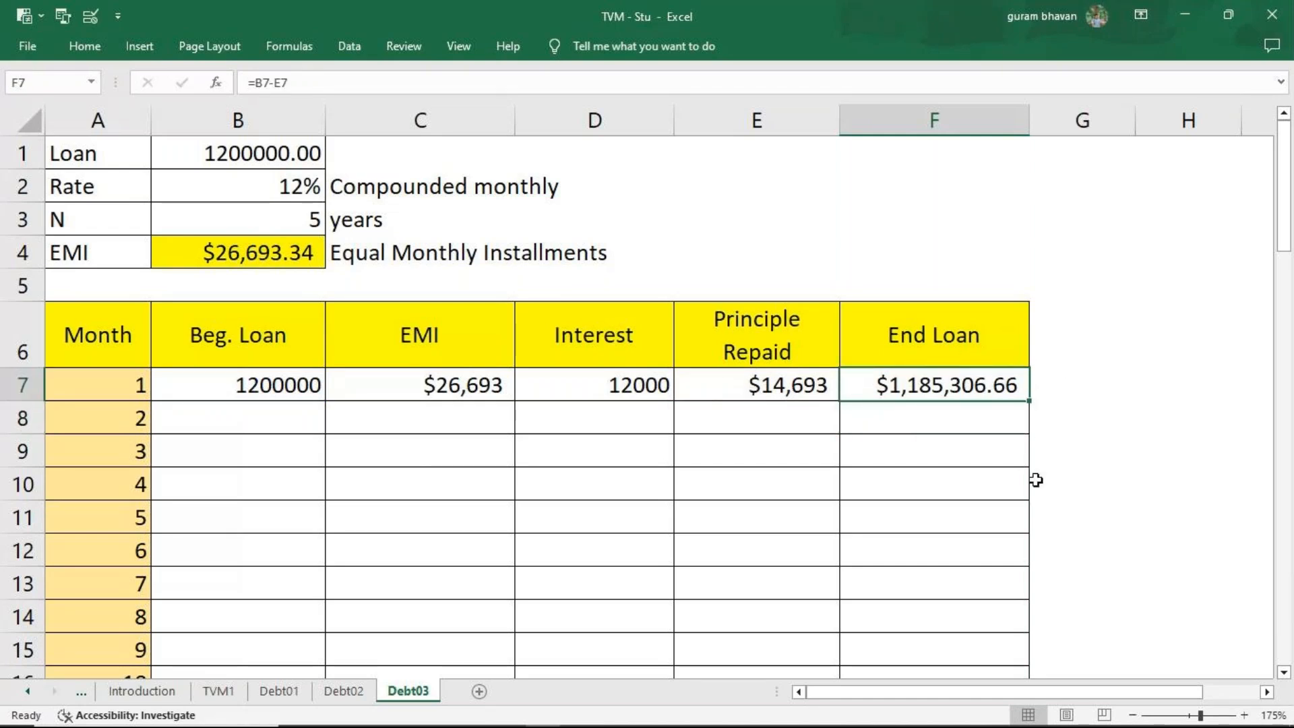
key("alt")
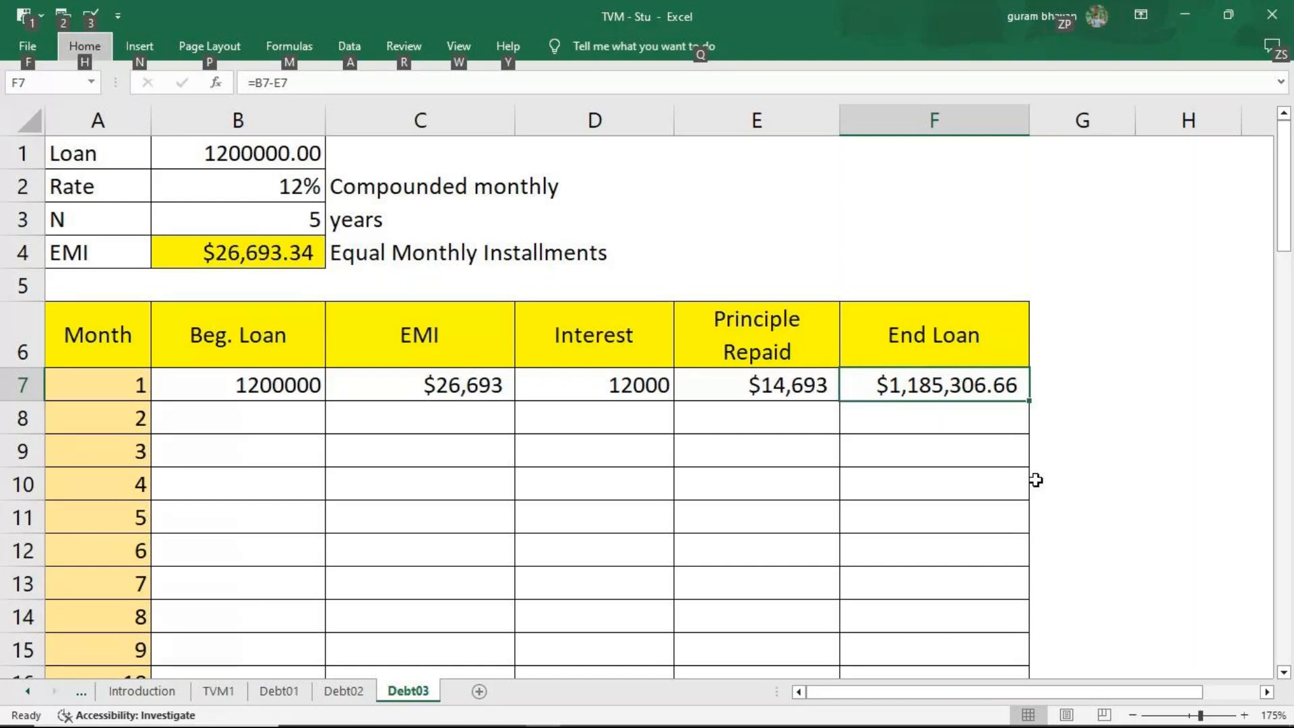
key("q")
key("Escape")
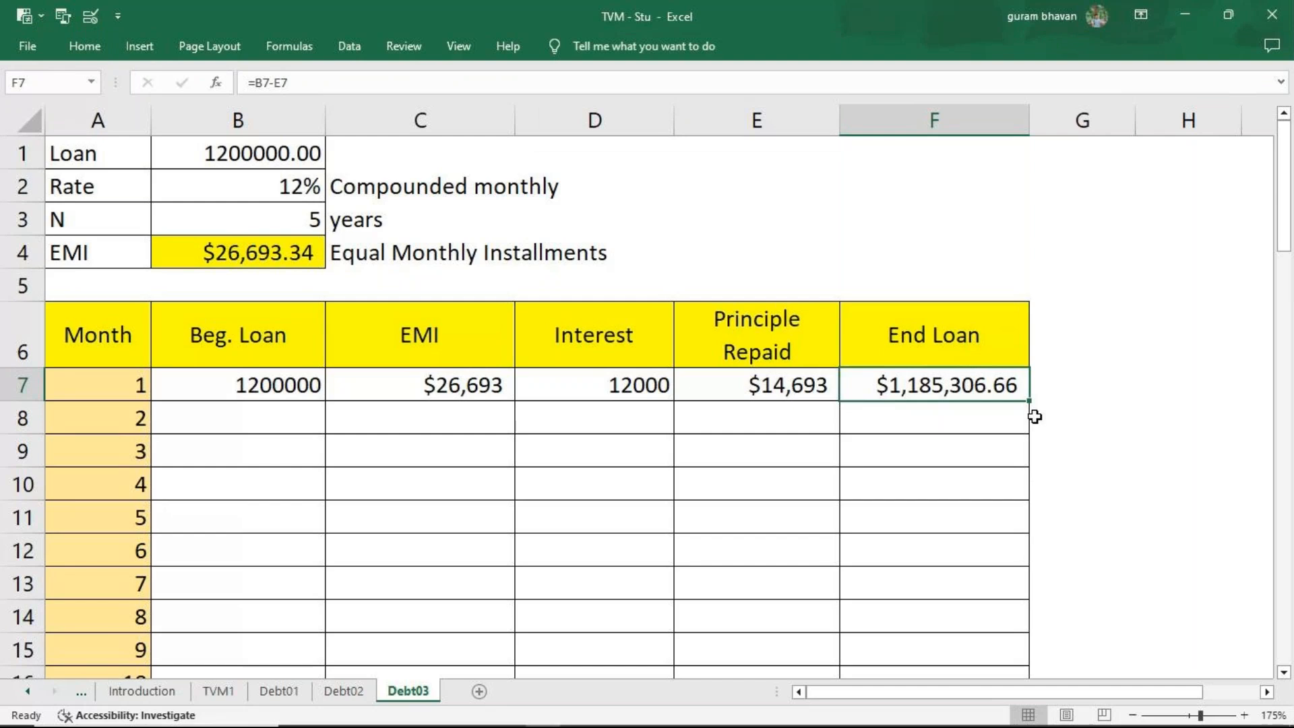
key("ctrl+shift+Down")
left_click(86, 48)
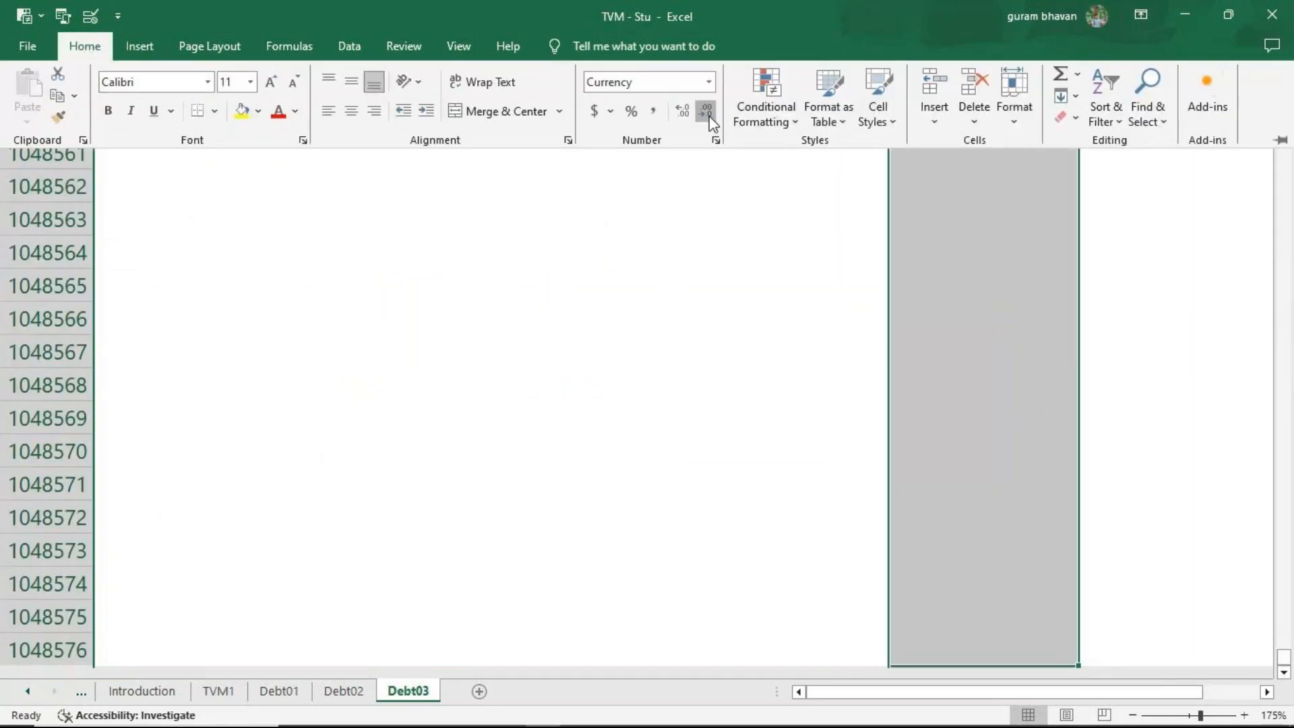
left_click(709, 116)
Link the Month 2 beginning loan in B8 to the previous end loan with =F7, and fill it down the month rows.
left_click(242, 418)
type("=")
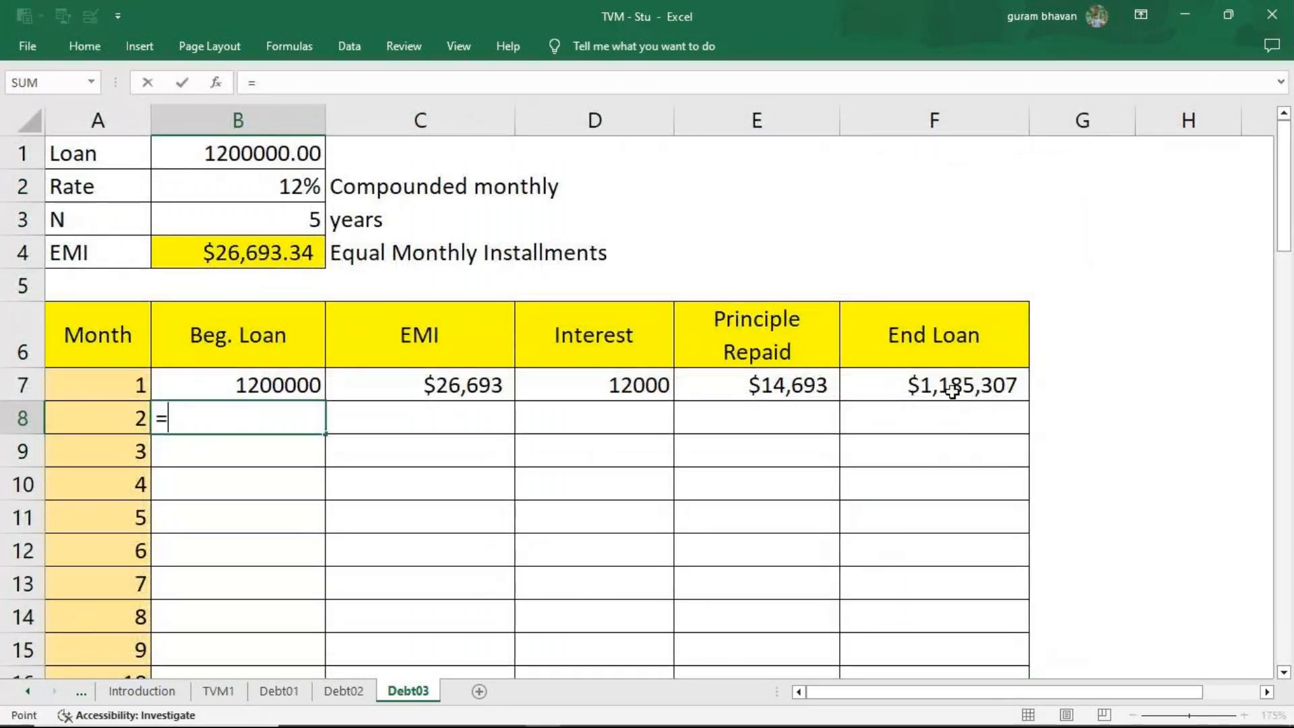
left_click(953, 392)
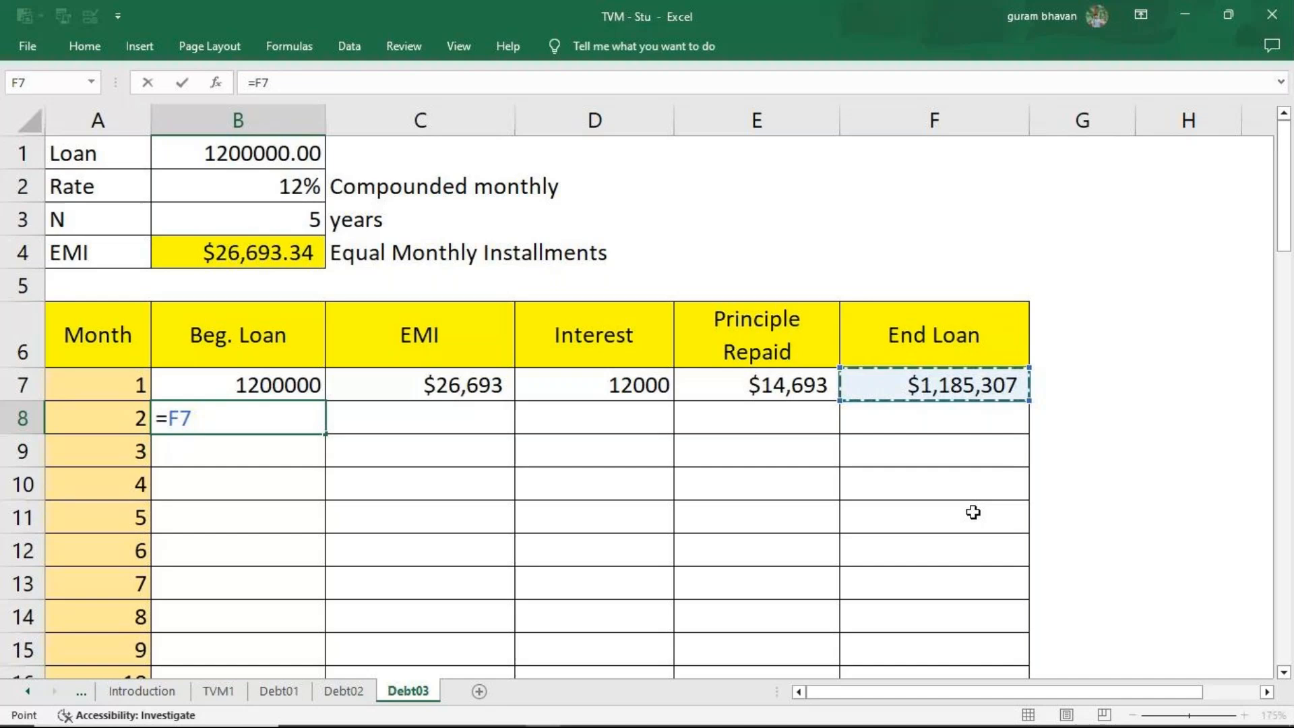
key("Return")
left_click(260, 415)
double_click(326, 434)
Carry the EMI forward by entering =C7 in C8, and fill it down the month rows.
left_click(417, 421)
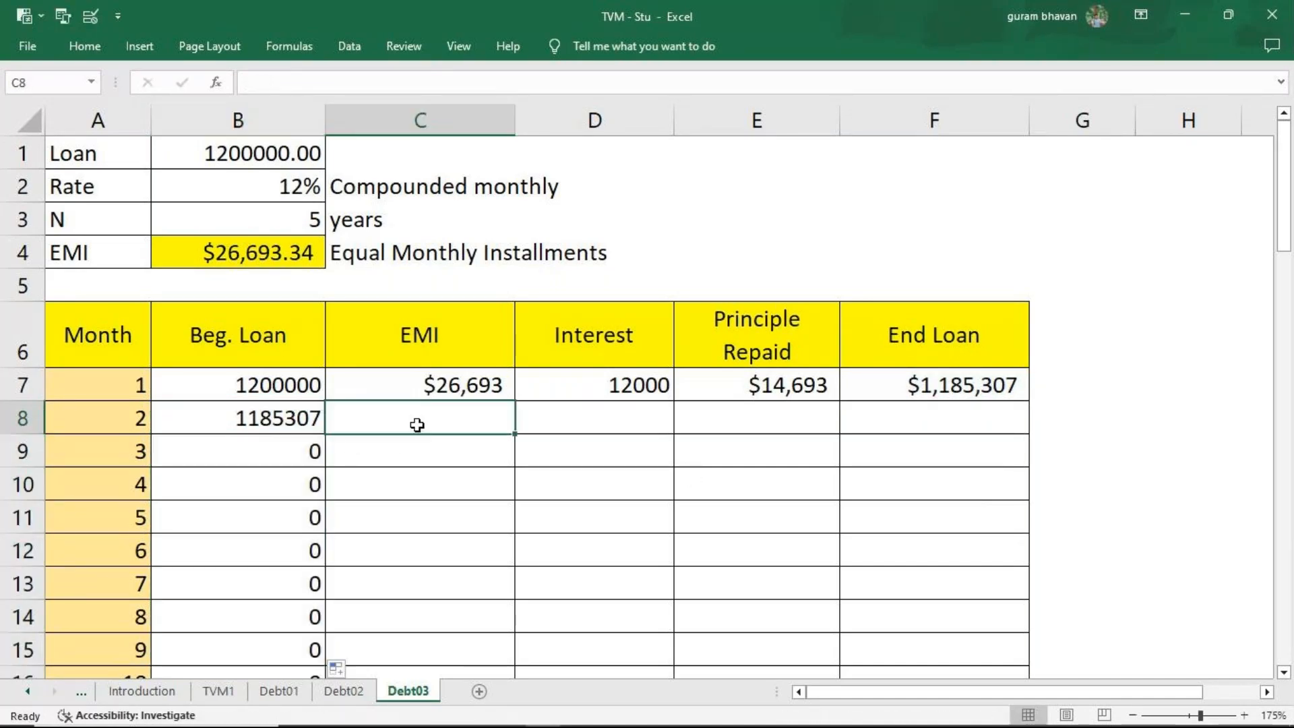
type("=")
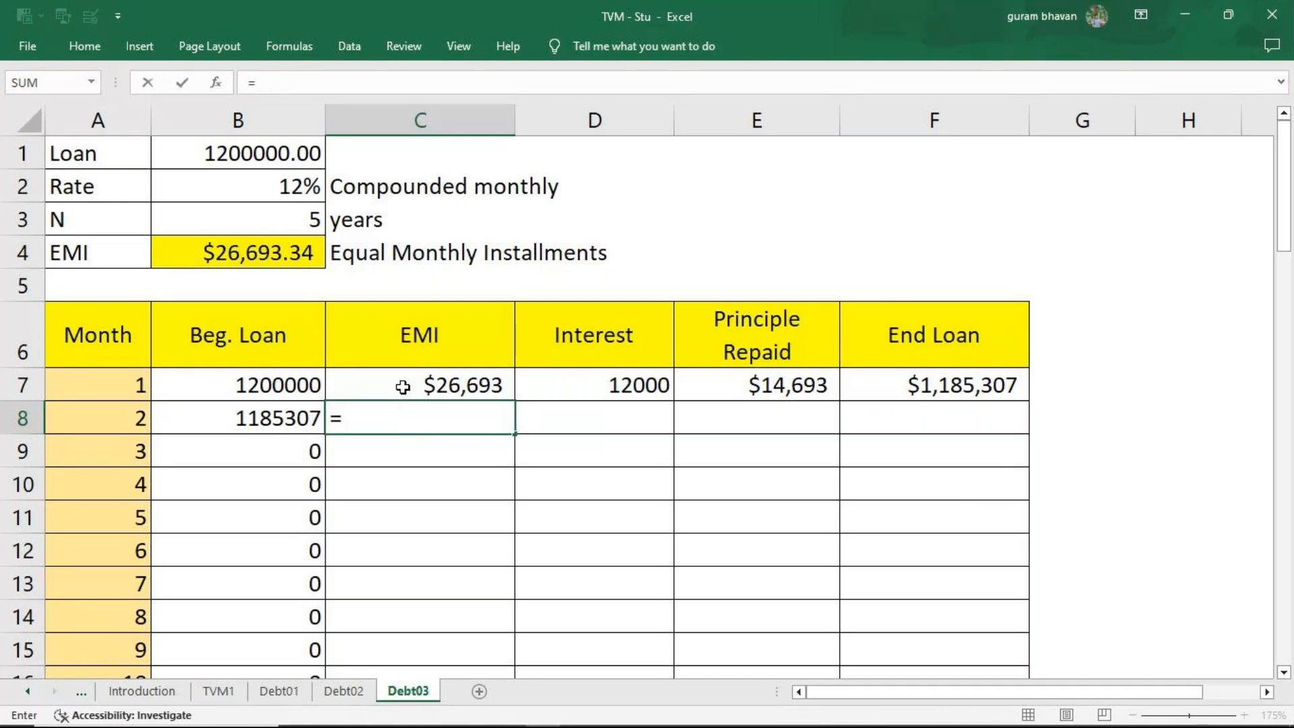
type("=")
key("BackSpace")
left_click(418, 383)
key("Return")
left_click(438, 418)
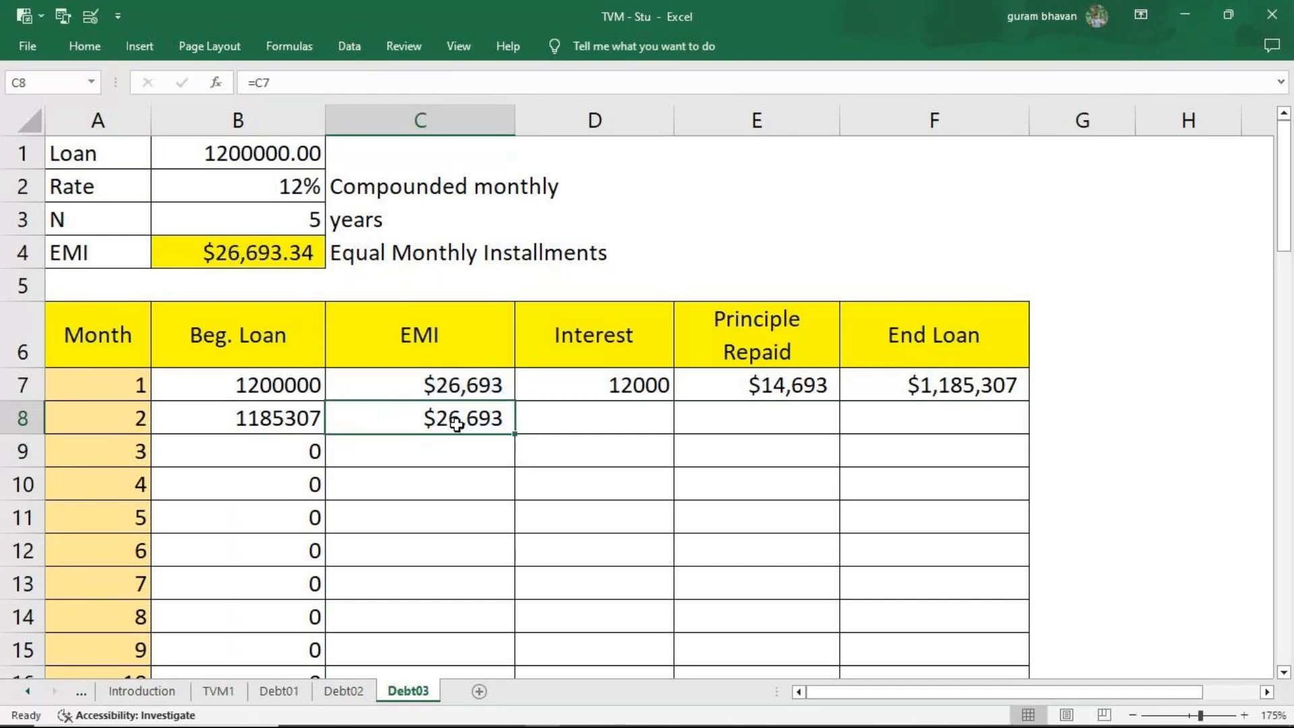
double_click(514, 434)
Calculate the Month 2 interest in D8 with =B8*12%/12.
left_click(608, 431)
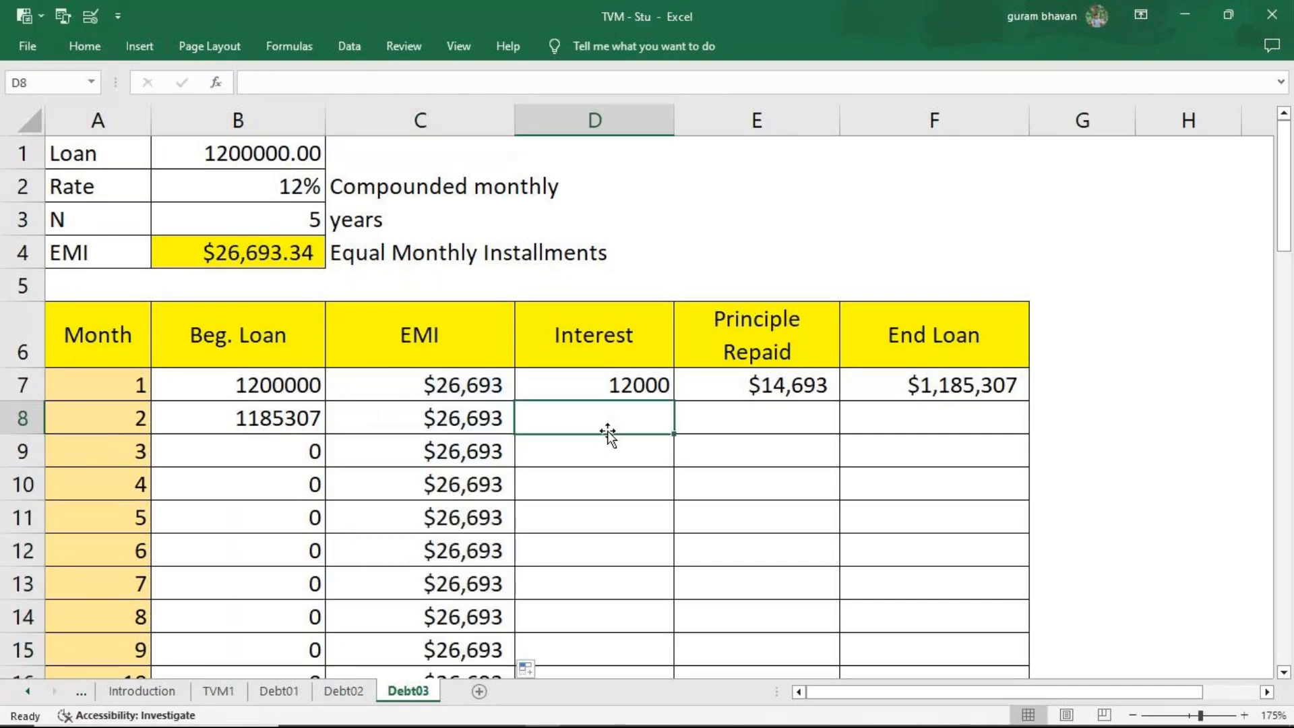
type("=")
left_click(268, 434)
type("*12%/12")
key("Return")
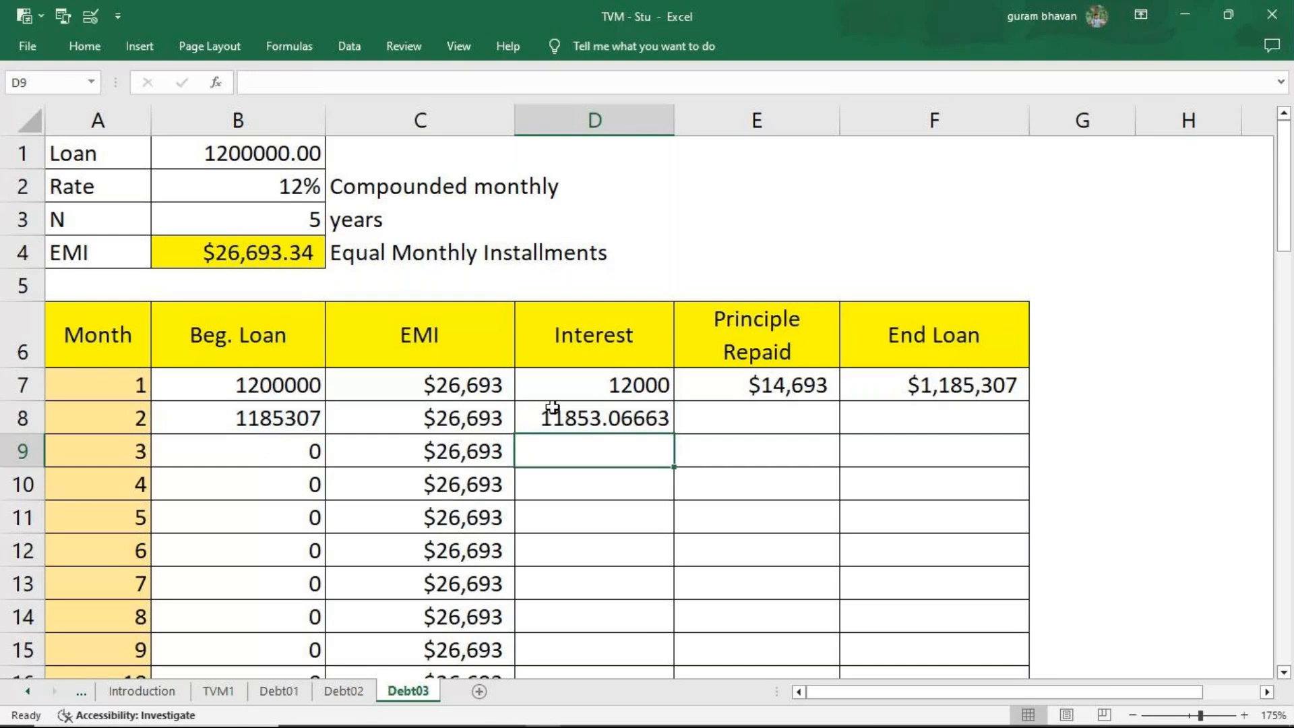
Format the Interest column from D8 downward to show no decimal places.
left_click(588, 394)
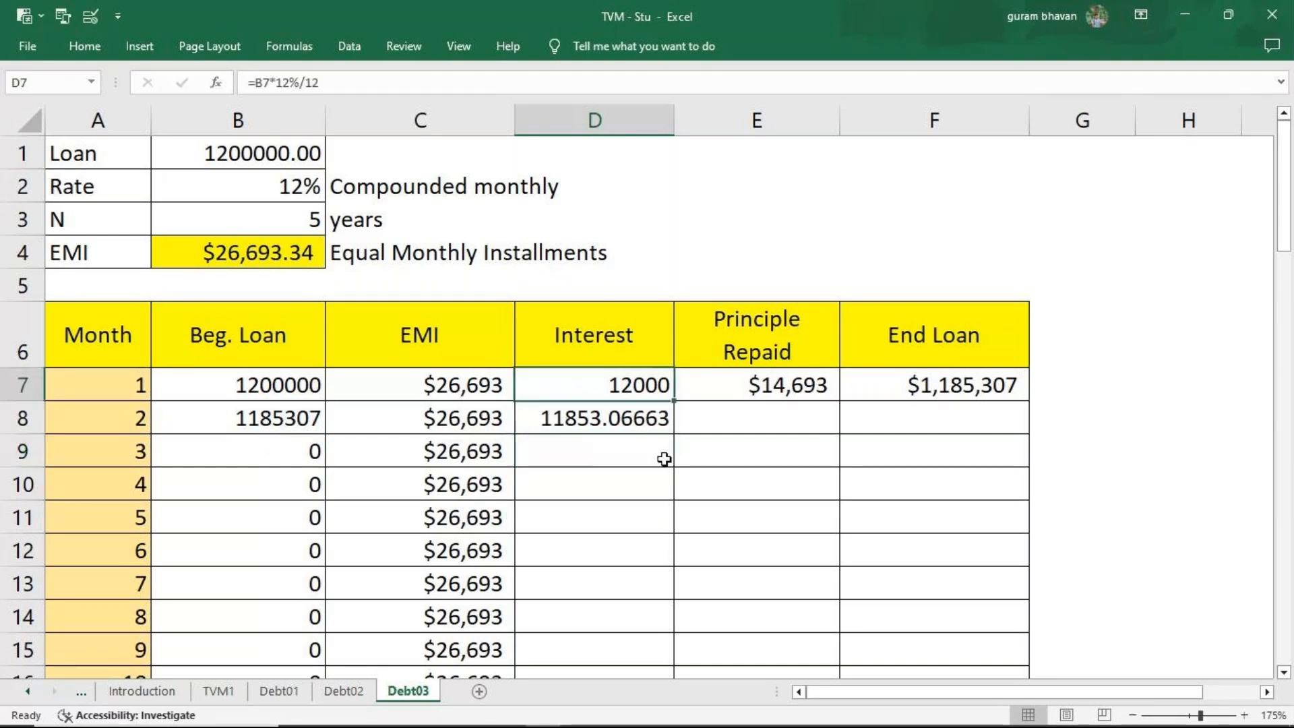
key("shift+Down")
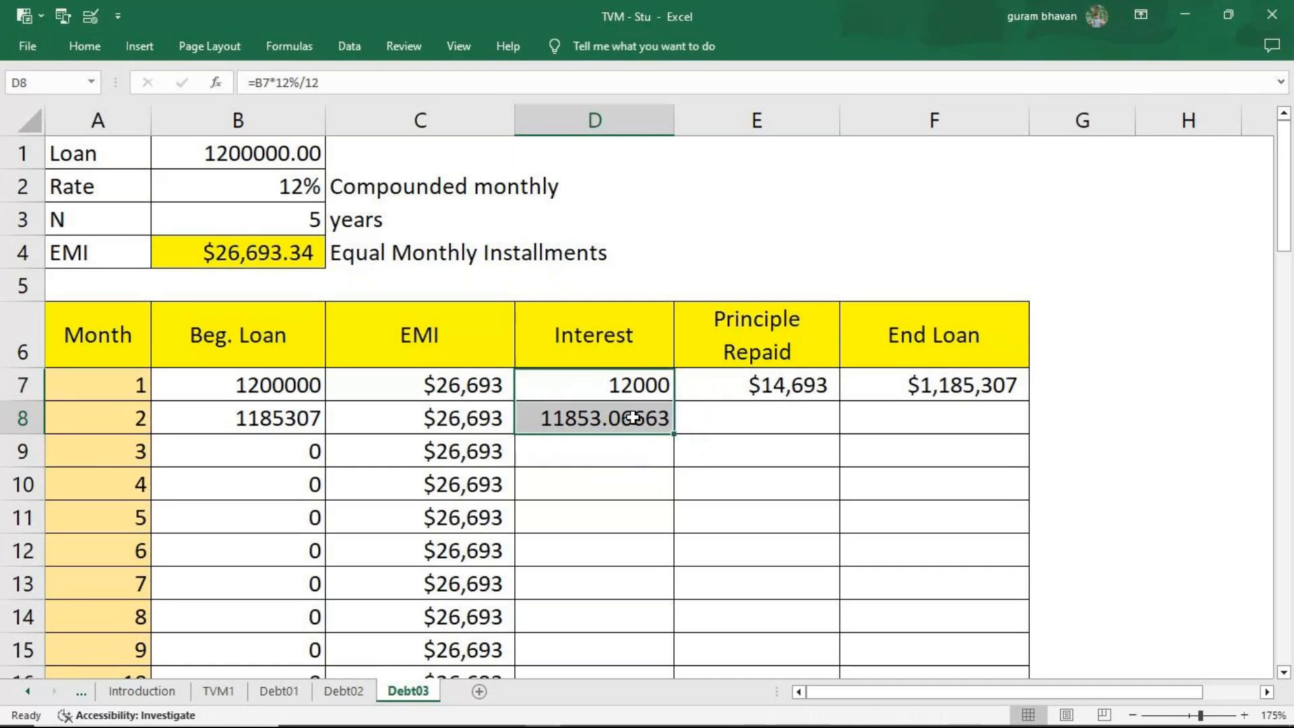
double_click(634, 418)
key("Return")
left_click(636, 425)
key("ctrl+shift+Down")
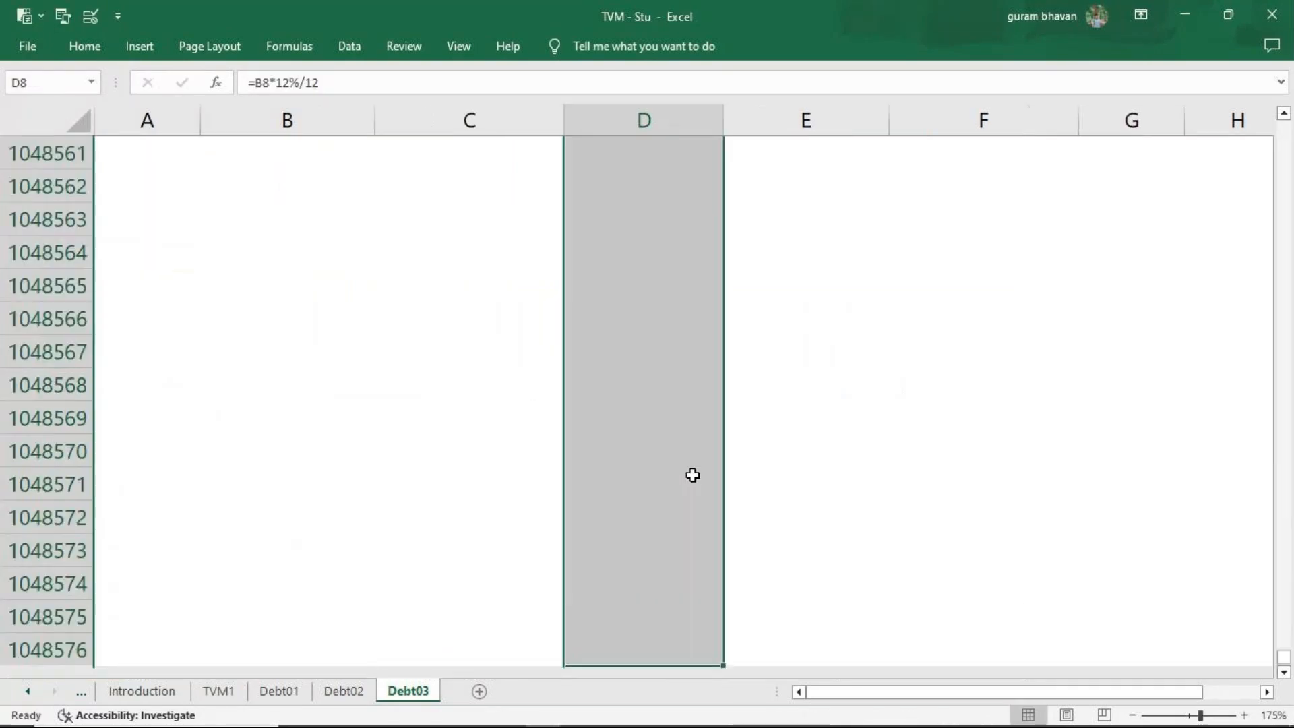
left_click(84, 48)
left_click(705, 110)
left_click(706, 110)
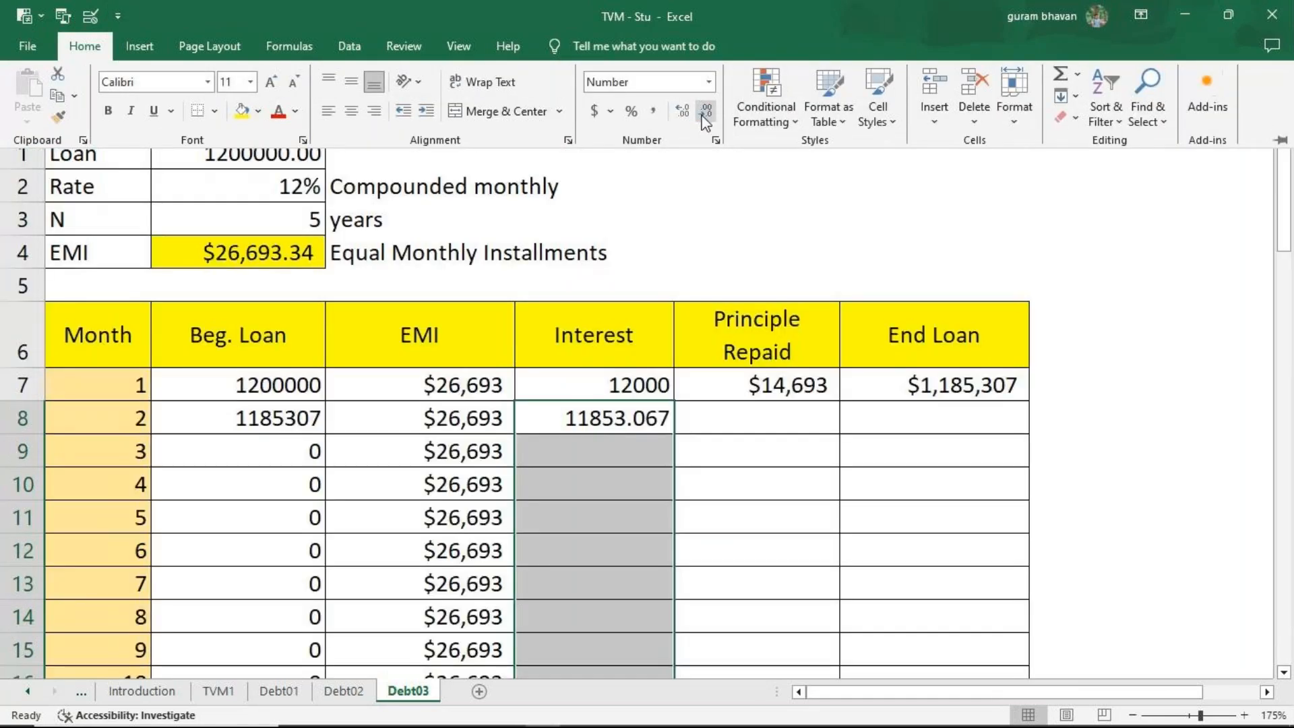
left_click(706, 111)
left_click(705, 111)
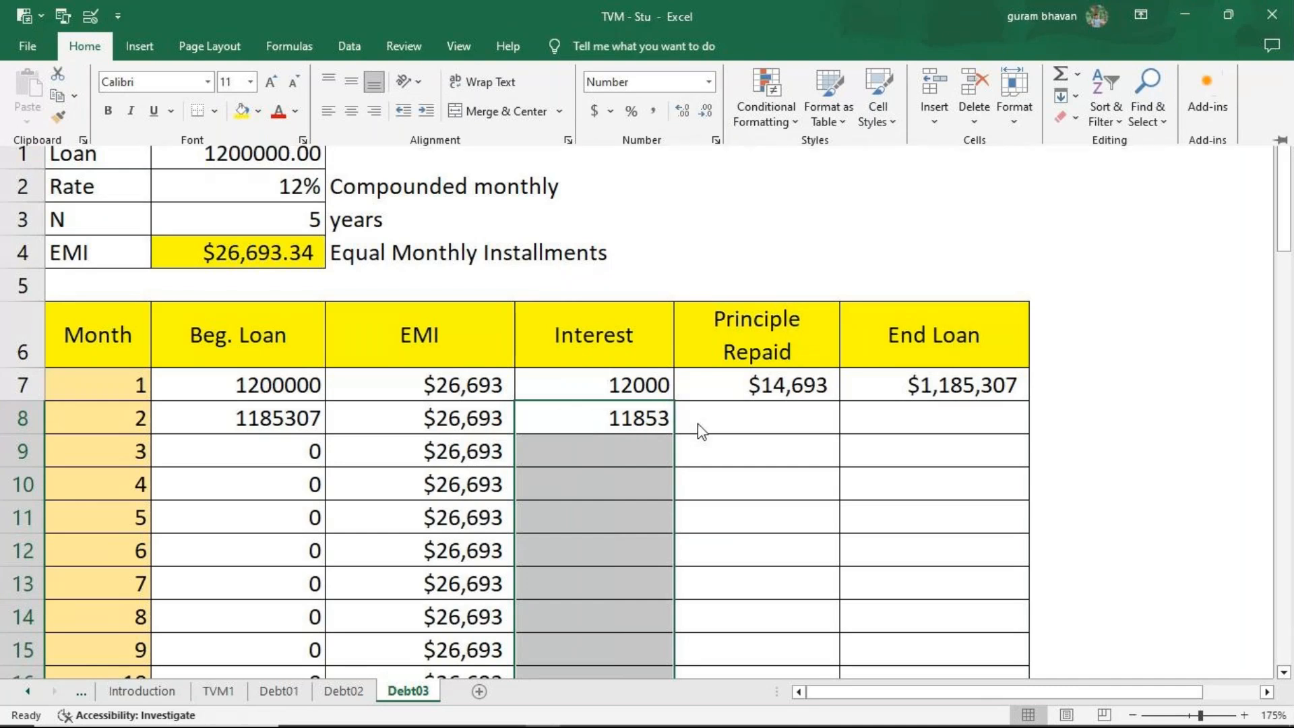
Calculate the Month 2 principal repaid in E8 with =C8-D8.
left_click(697, 424)
left_click(696, 422)
type("=")
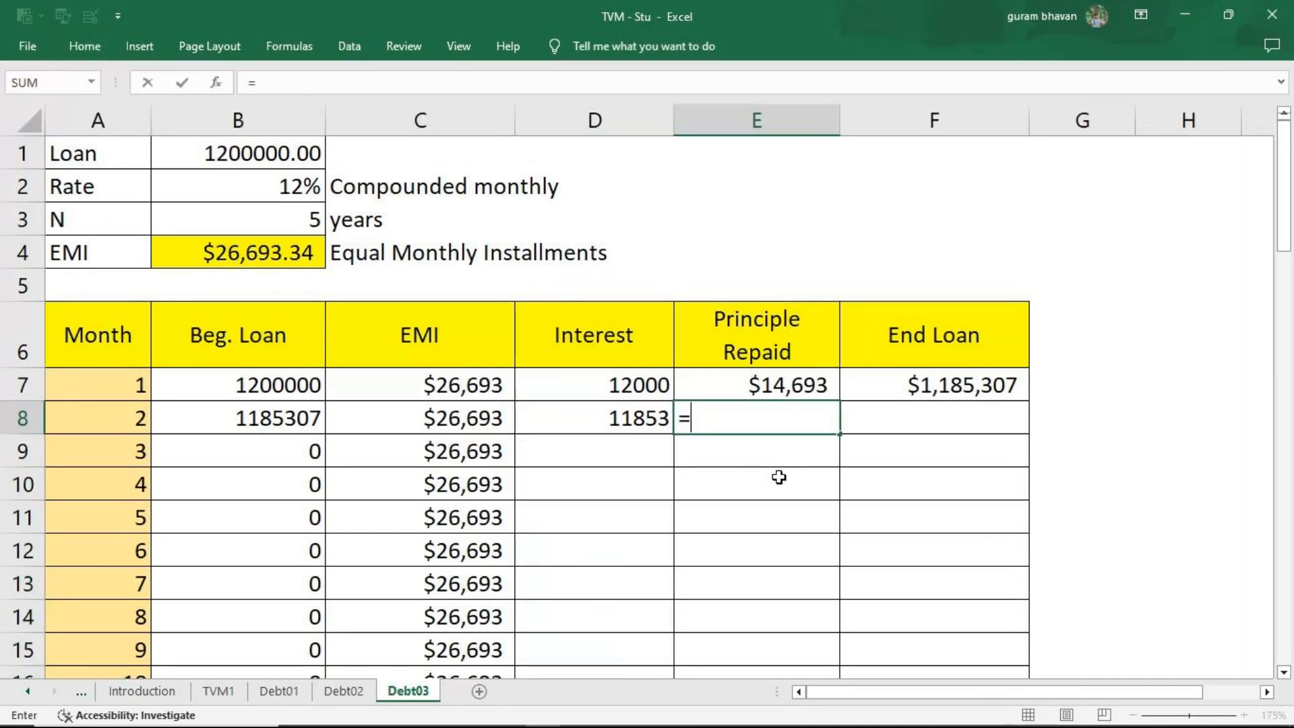
left_click(404, 413)
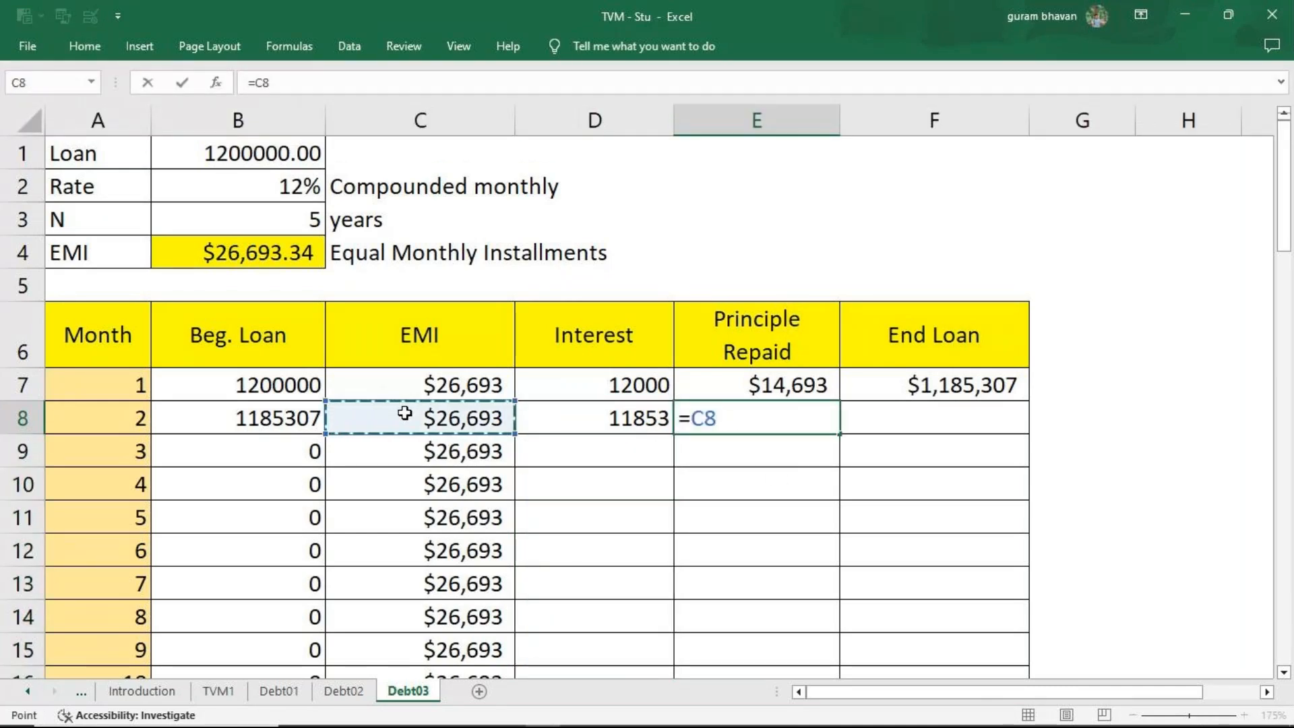
type("-")
left_click(649, 422)
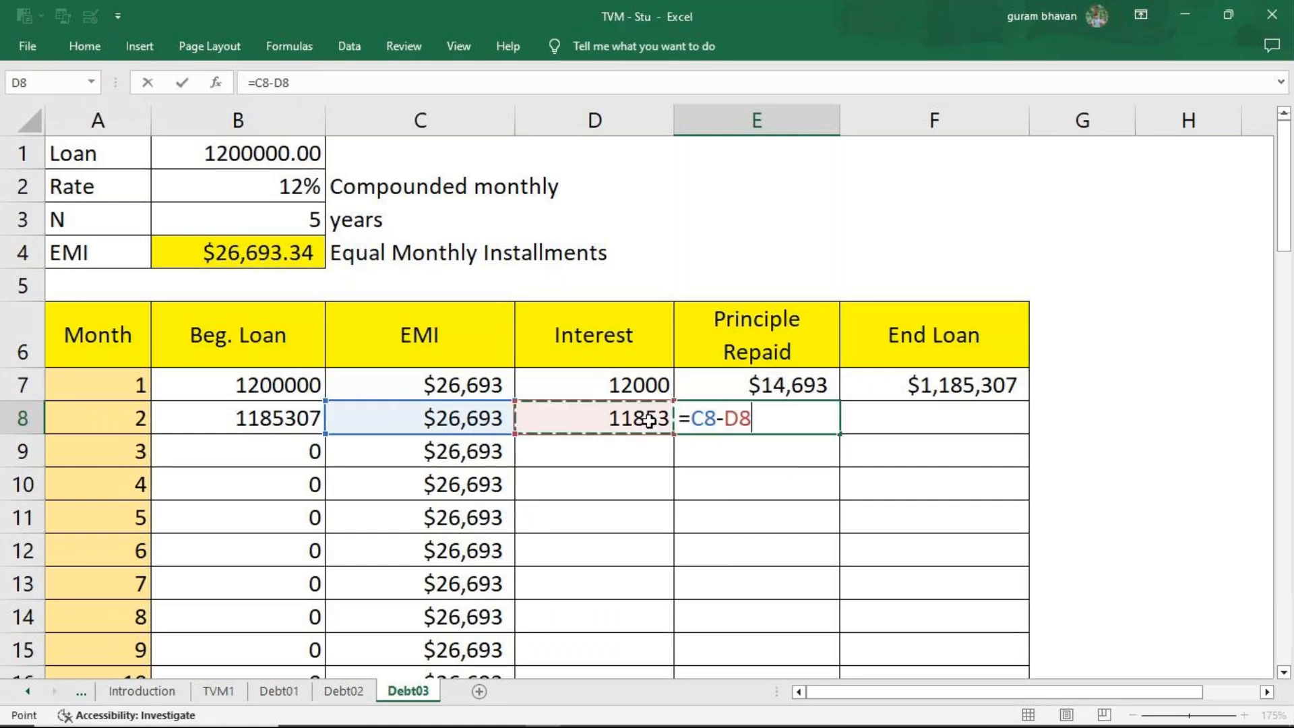
key("Return")
Fill the Month 2 interest formula in D8 and the principal repaid formula in E8 down the remaining months.
left_click(649, 421)
double_click(674, 435)
left_click(767, 428)
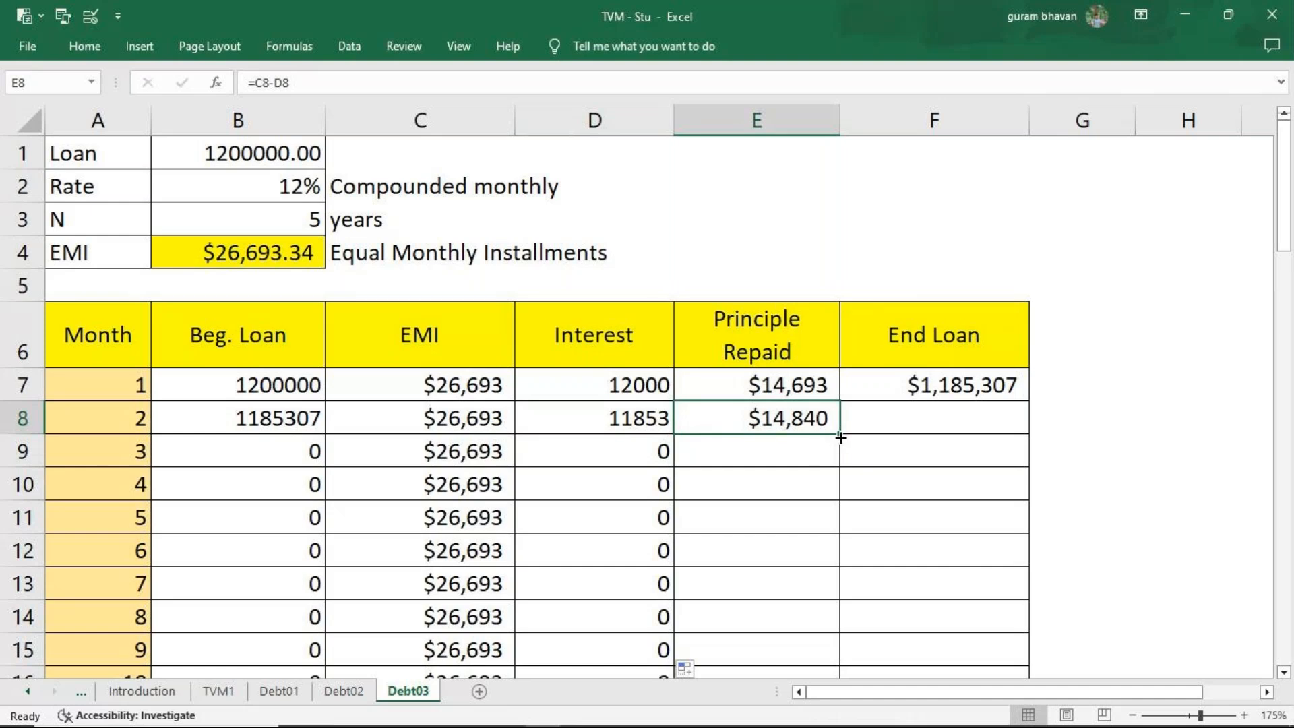
double_click(841, 435)
Calculate the Month 2 end loan in F8 with =B8-E8.
left_click(876, 424)
type("=")
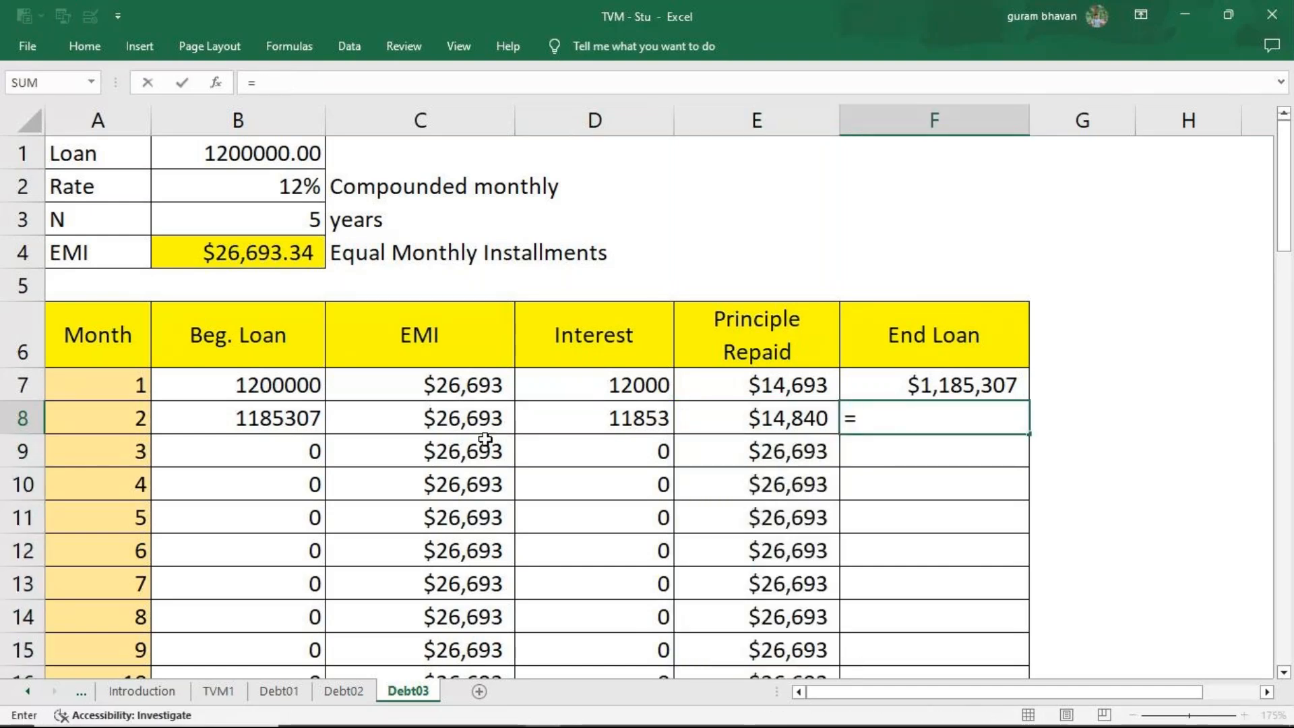
left_click(299, 423)
type("-")
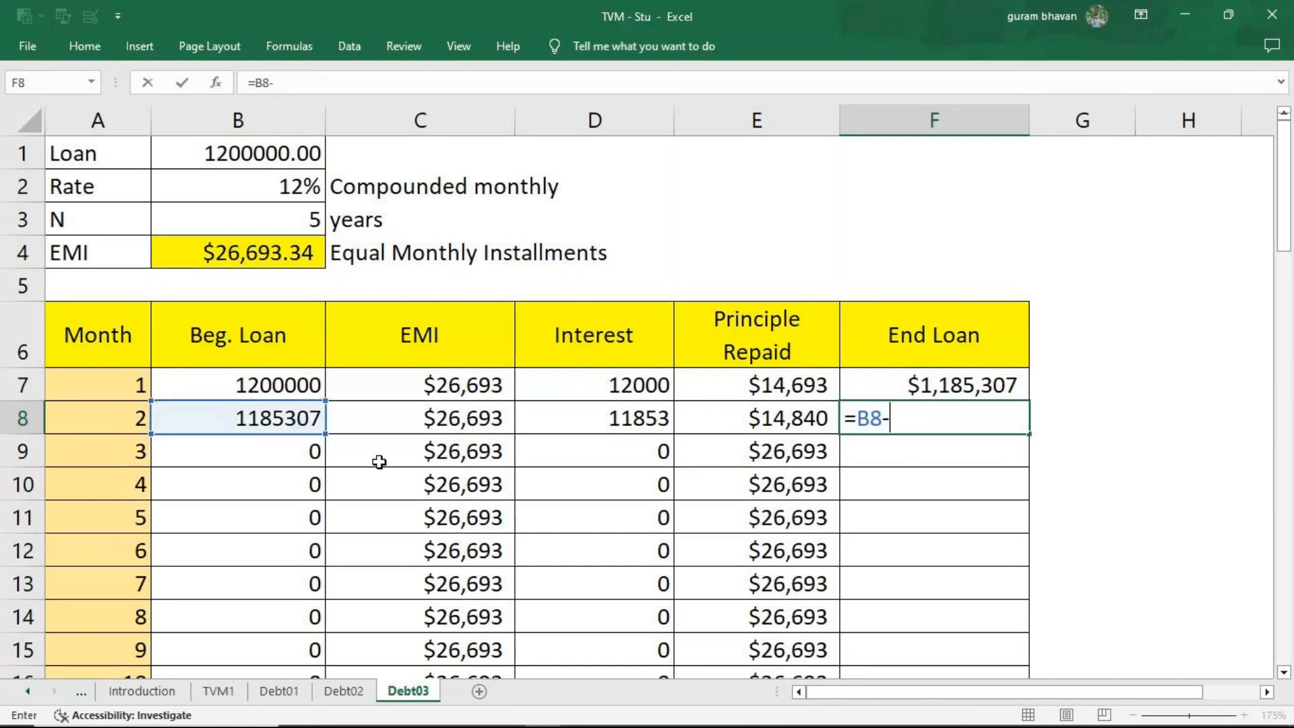
left_click(796, 422)
key("Return")
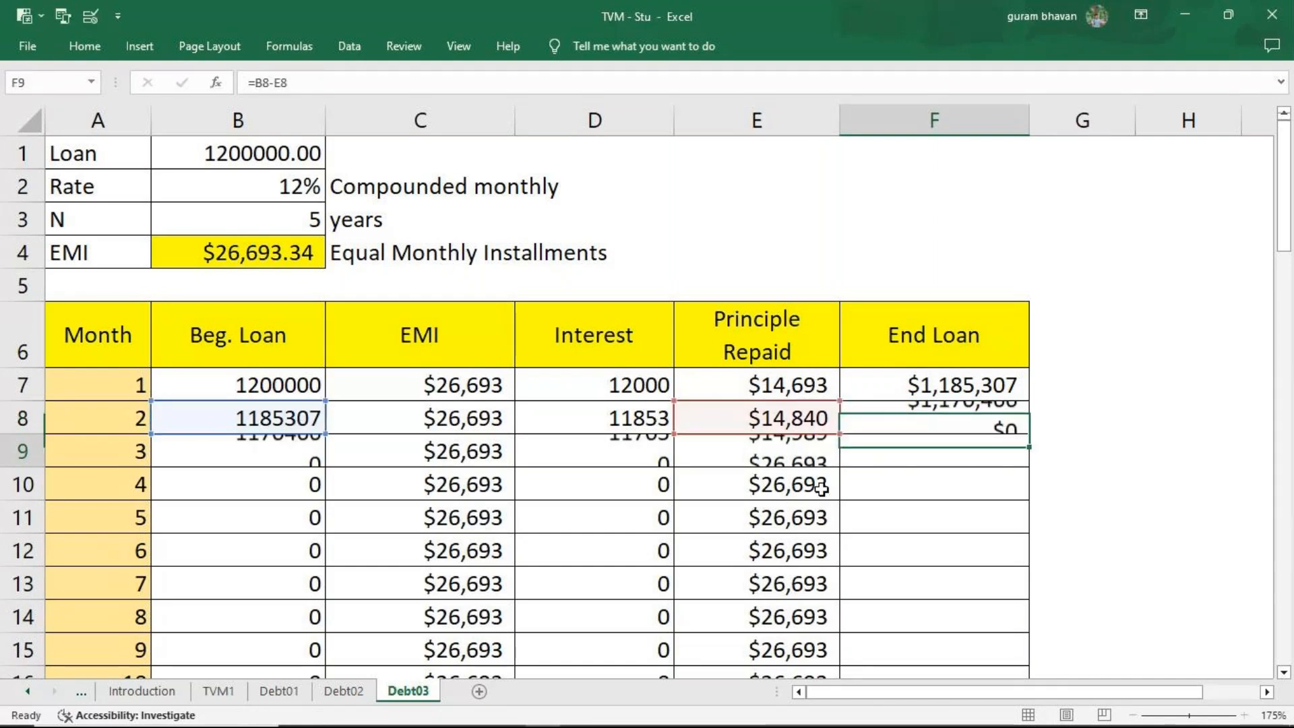
Fill the Month 2 end loan formula in F8 down through Month 60.
left_click(954, 425)
double_click(1030, 441)
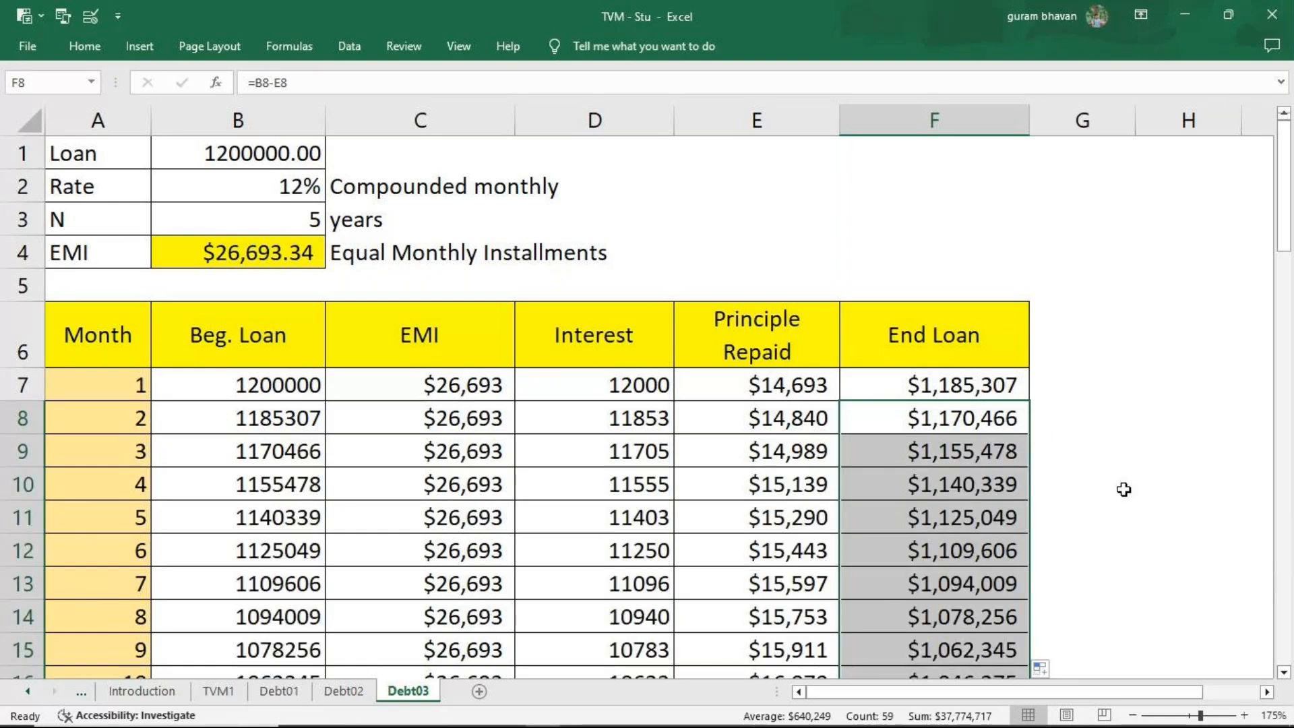
scroll(1124, 489, "down", 9)
scroll(1124, 489, "down", 10)
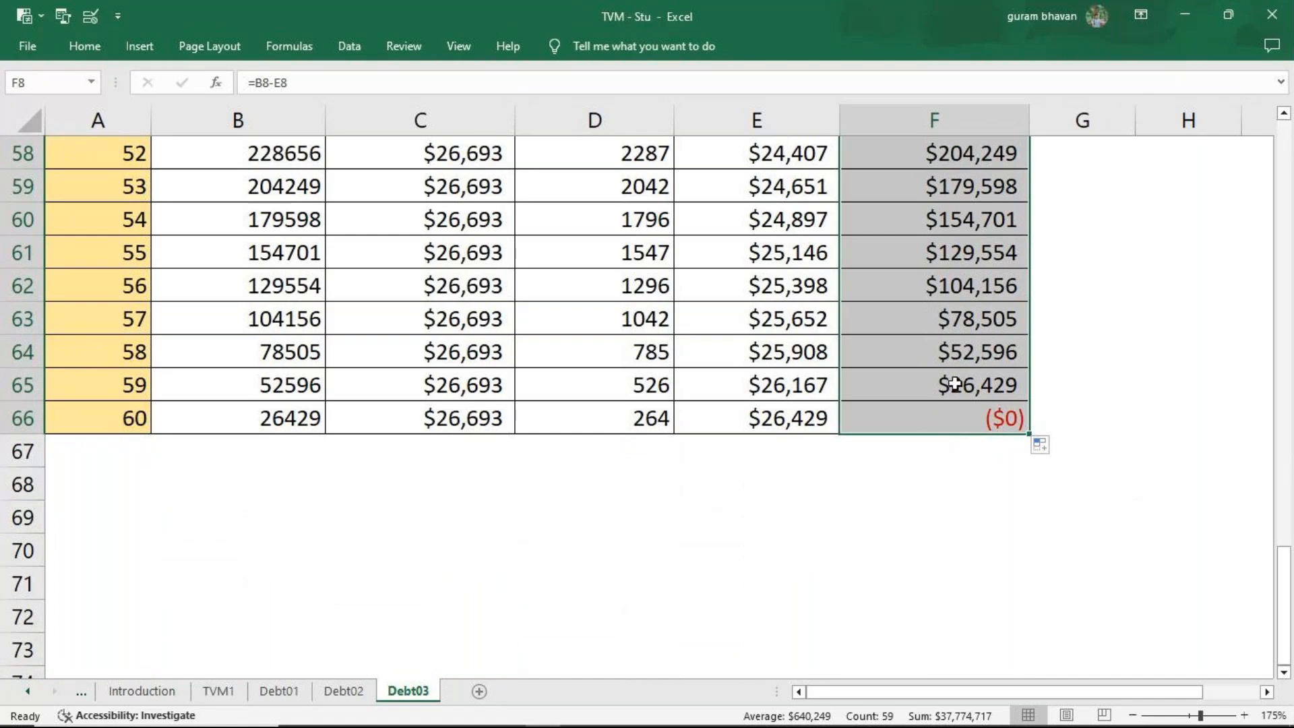
scroll(956, 384, "up", 4)
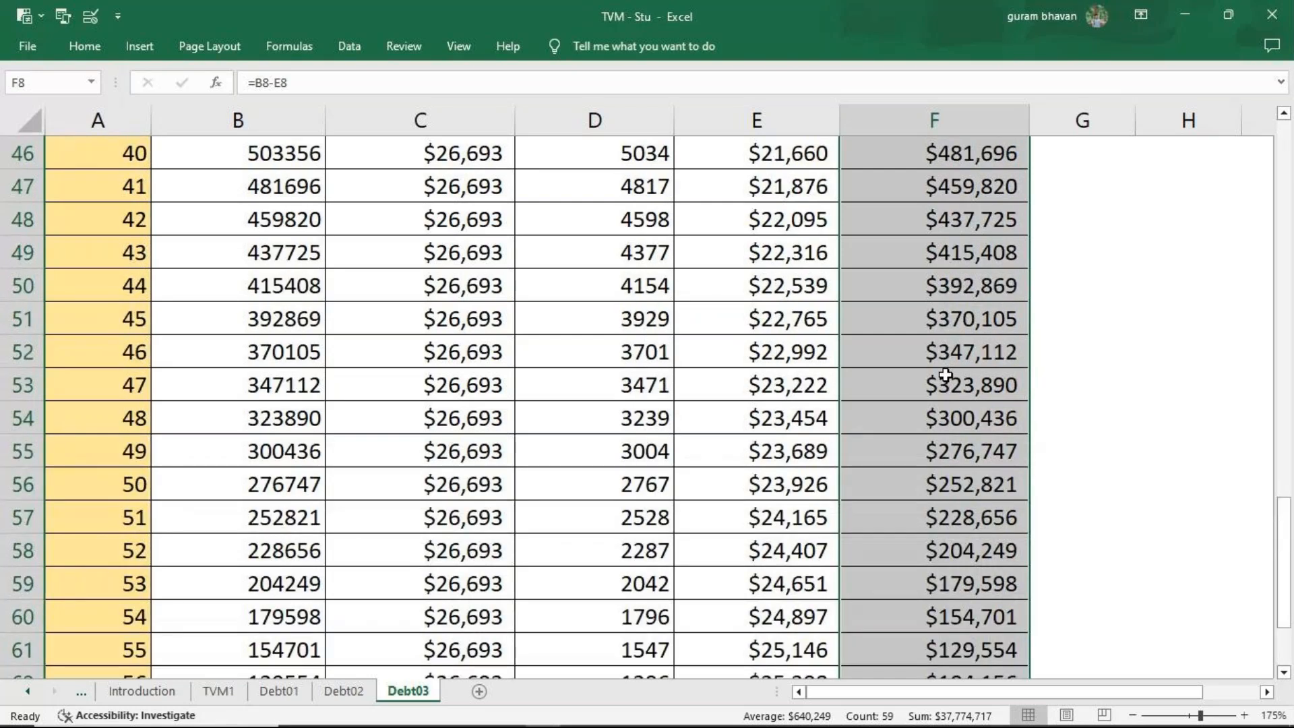
scroll(944, 375, "up", 7)
scroll(944, 375, "up", 7)
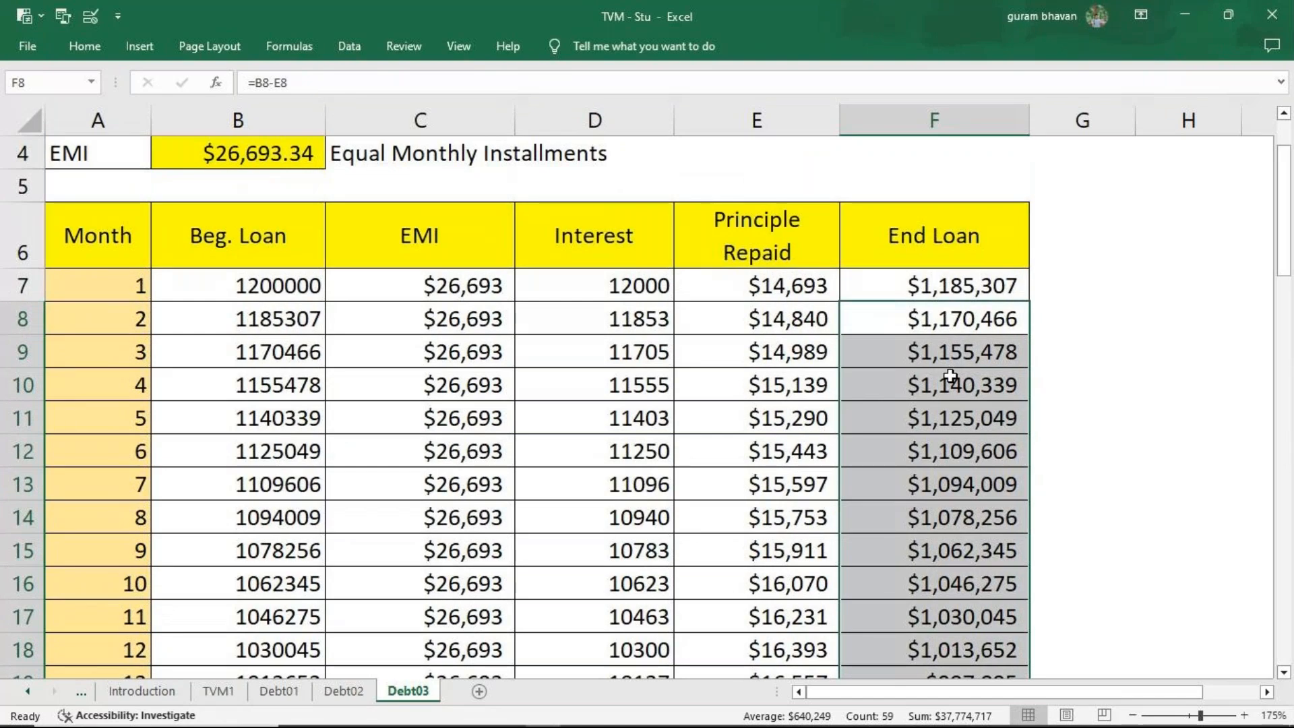
scroll(951, 376, "up", 1)
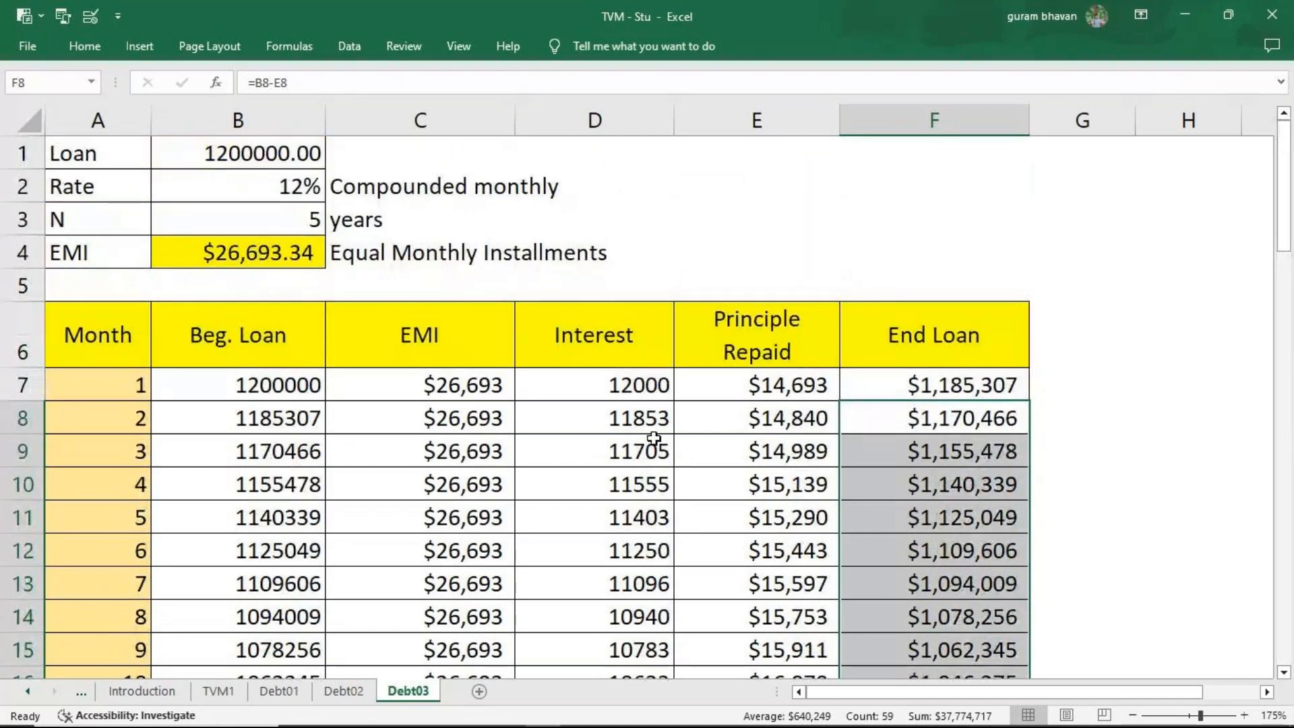
Review the number format of the Beg. Loan values from B8 down, and the formulas for EMI in B4 and Month 1 interest in D7.
left_click(305, 422)
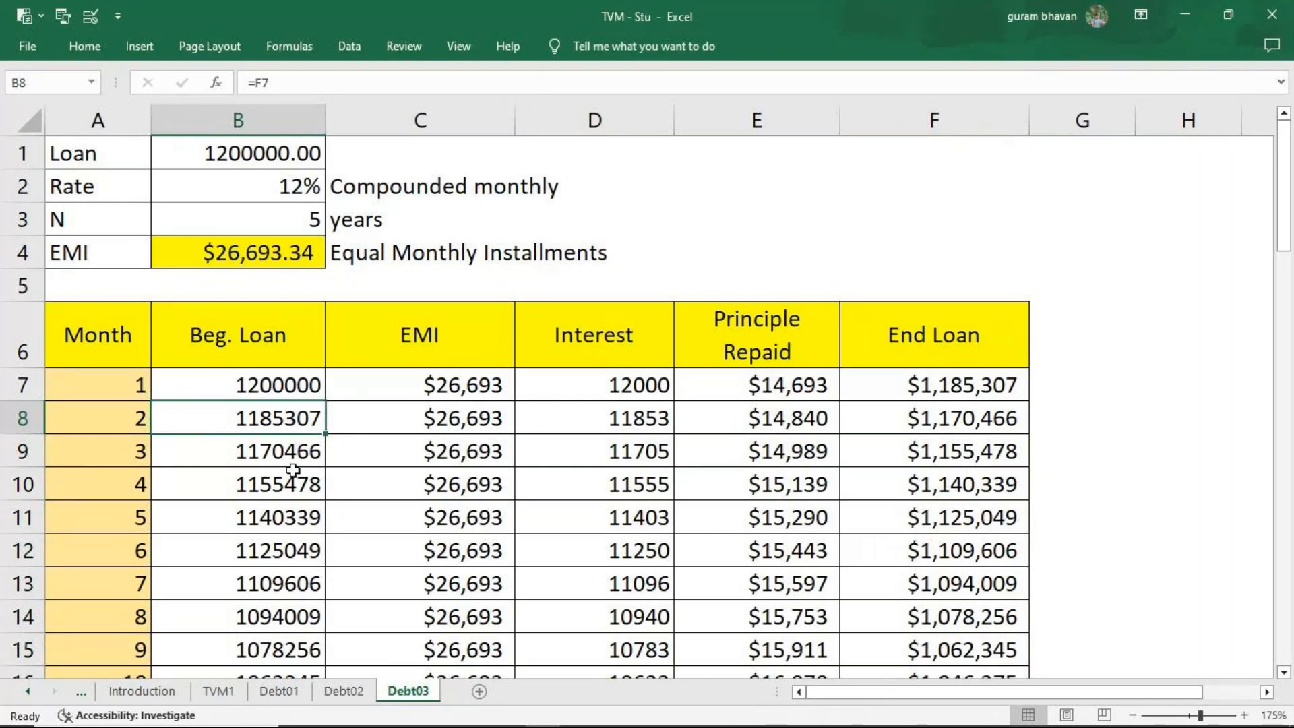
key("ctrl+shift+Down")
key("ctrl+shift+Down")
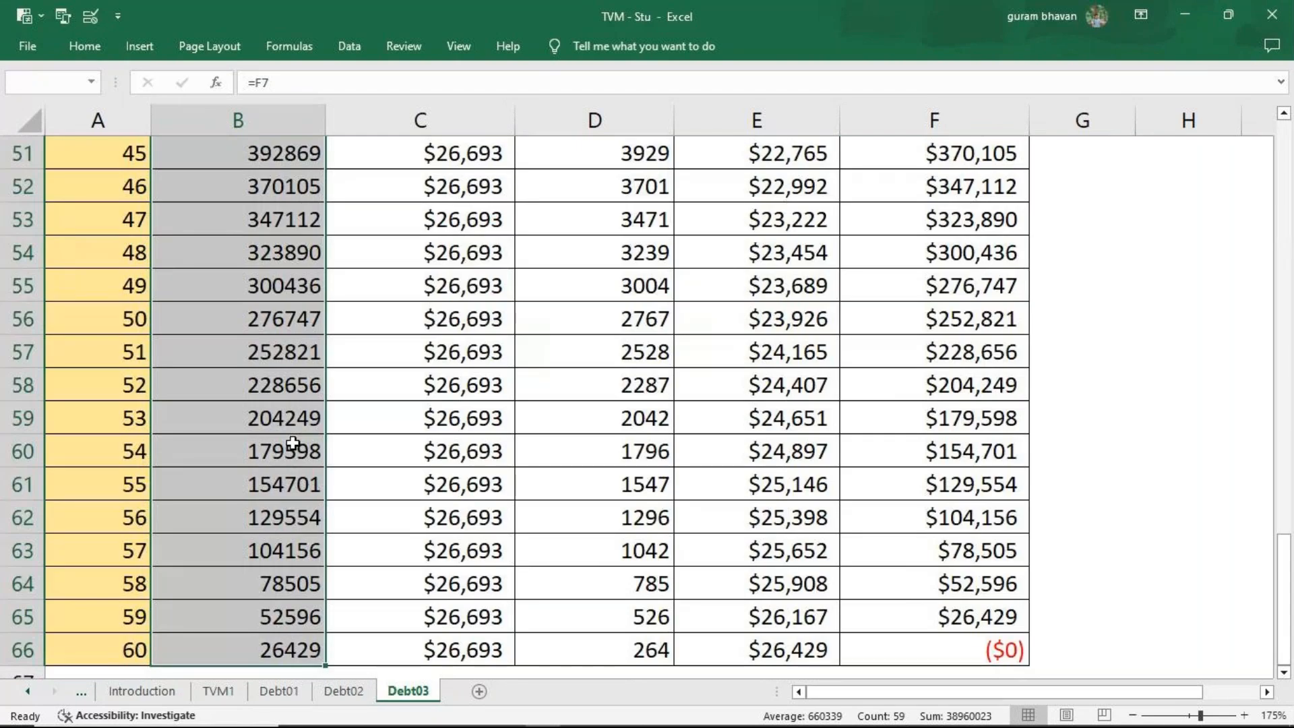
left_click(84, 46)
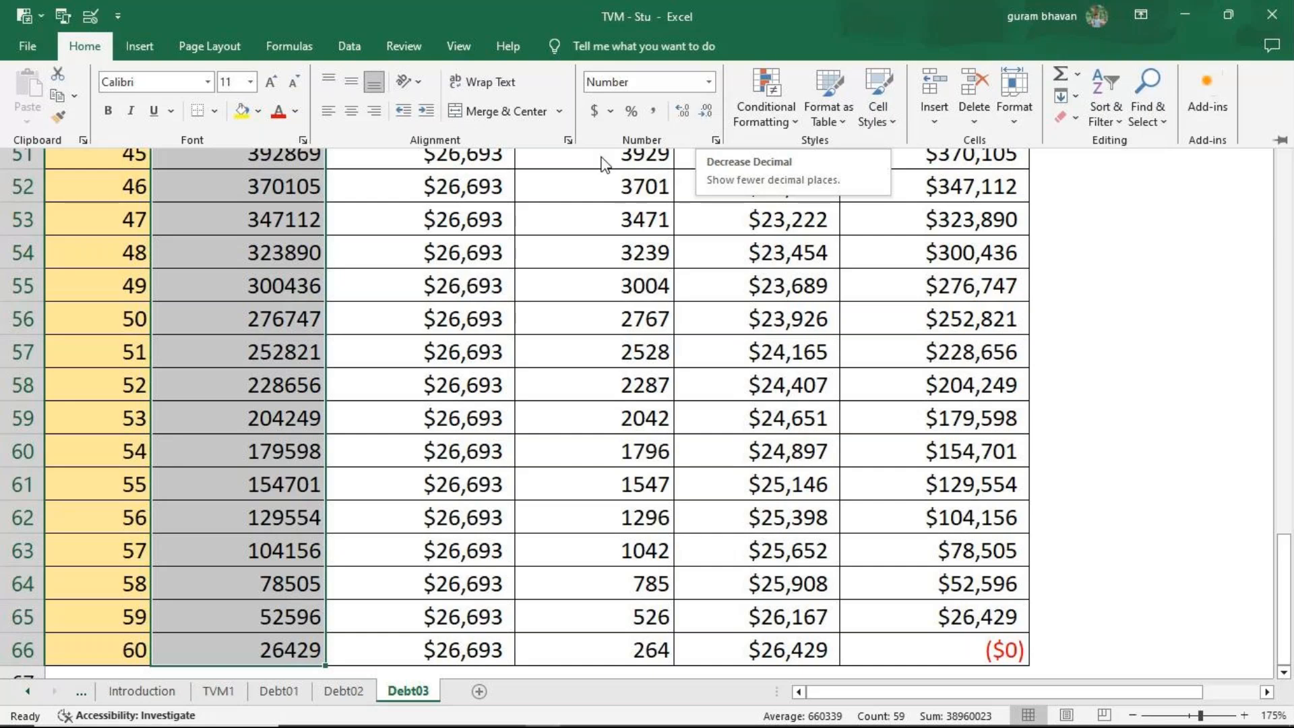
scroll(739, 419, "up", 3)
scroll(738, 419, "up", 8)
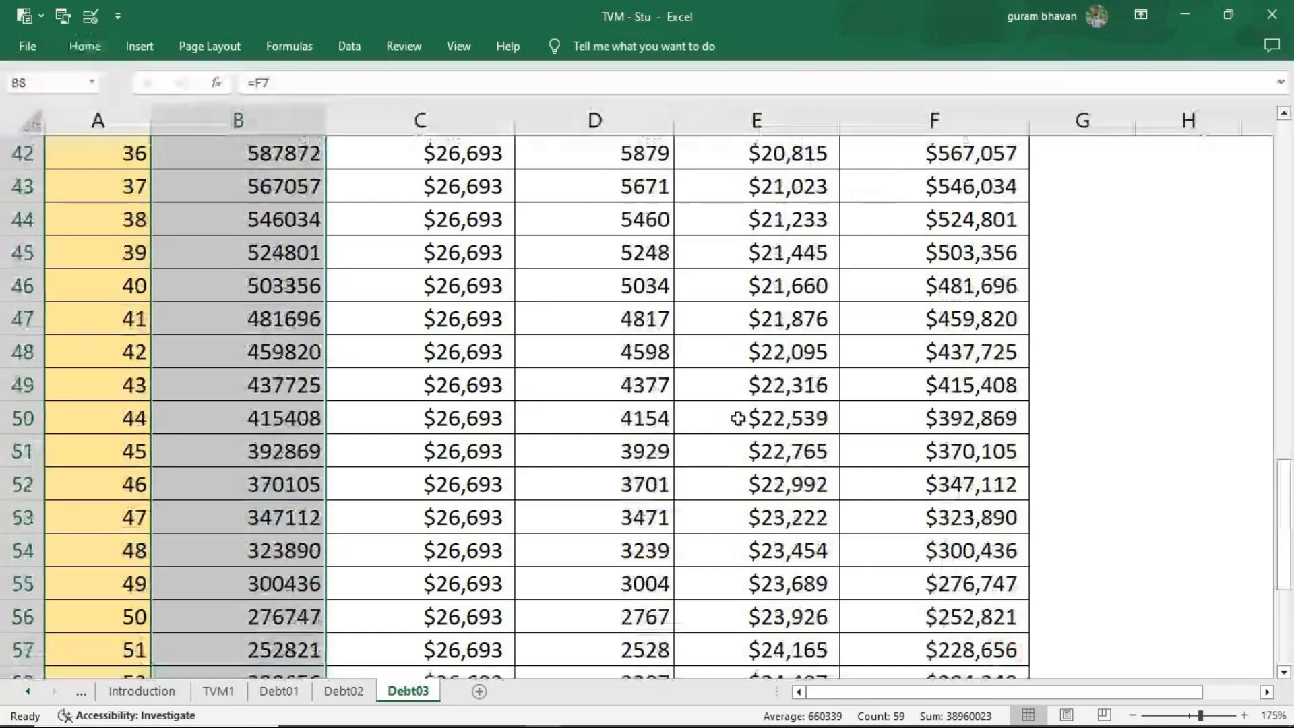
scroll(738, 419, "up", 6)
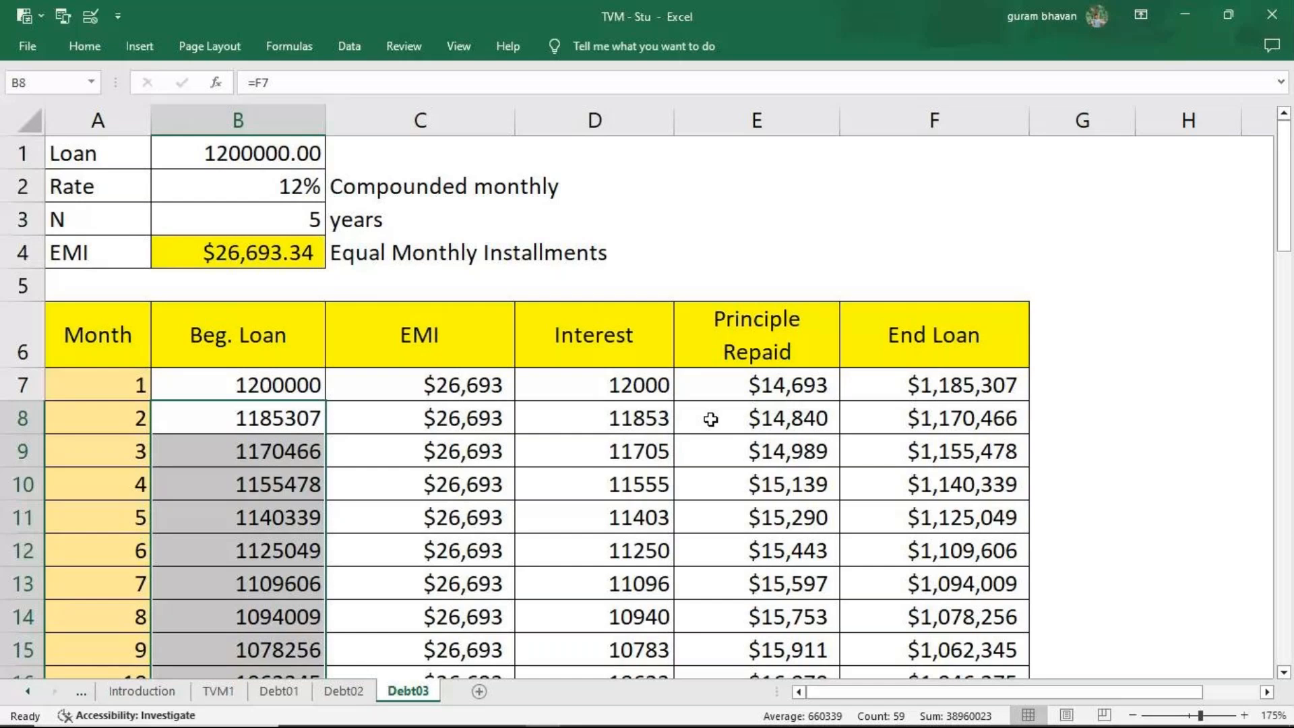
left_click(297, 252)
key("F2")
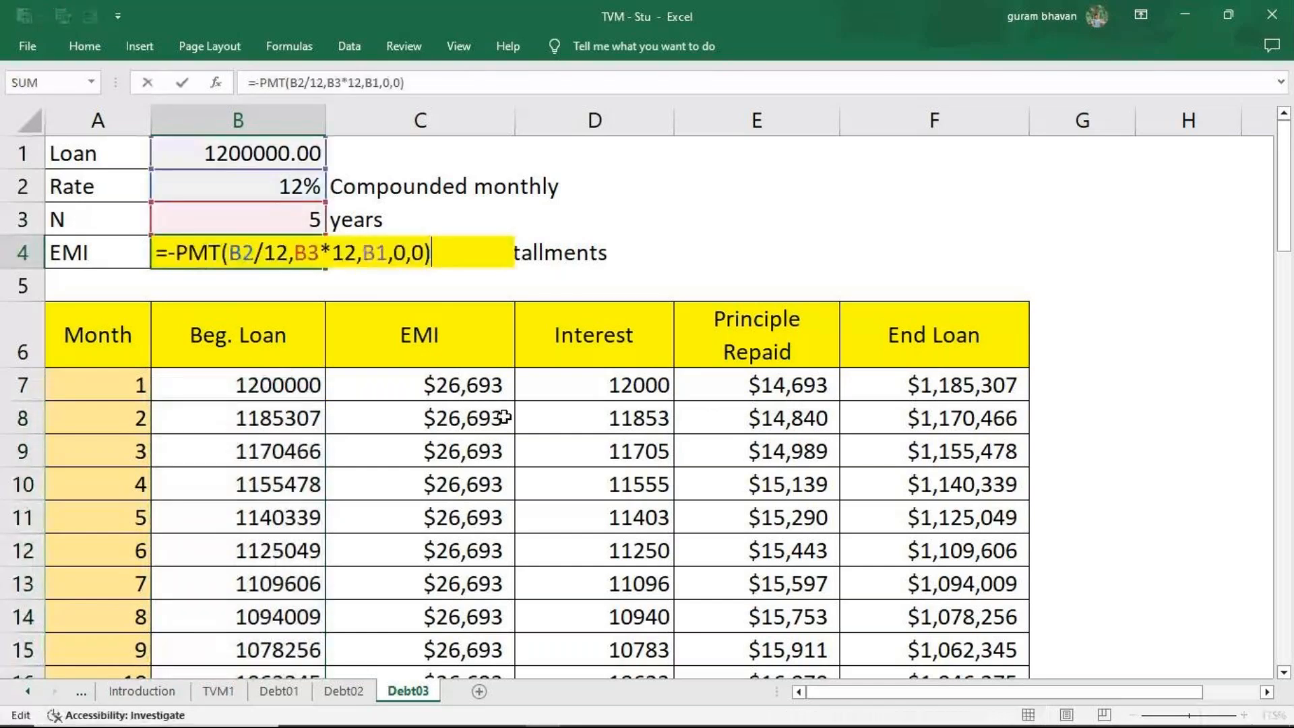
left_click(629, 395)
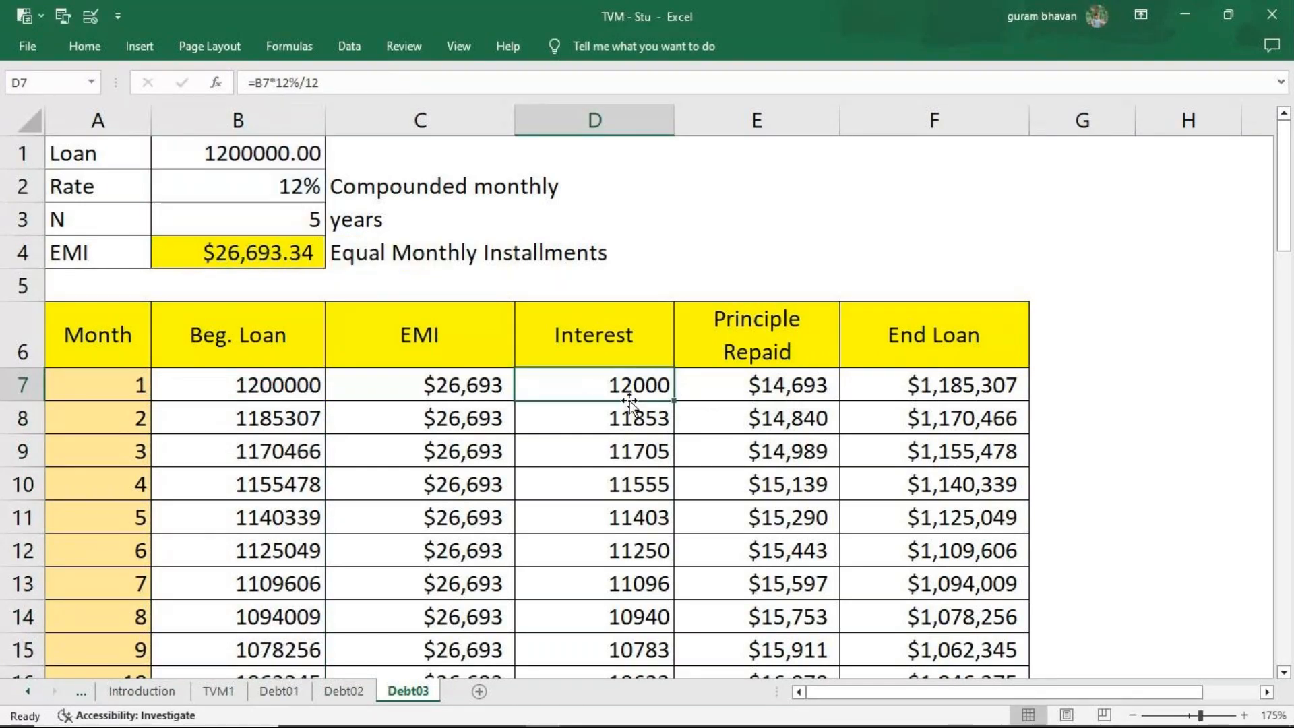
double_click(628, 395)
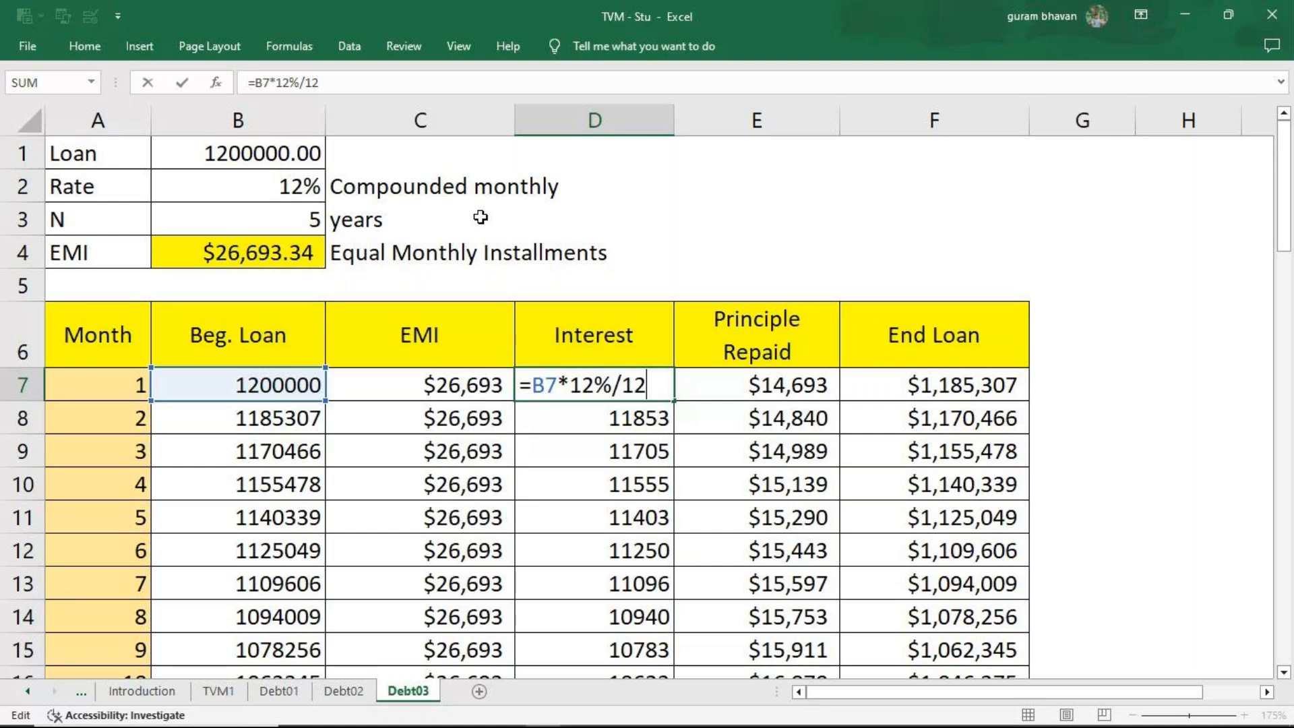
Clear the EMI in B4 and re-enter it as =PMT(B2/12,B3*12,B1,0,0).
left_click(256, 256)
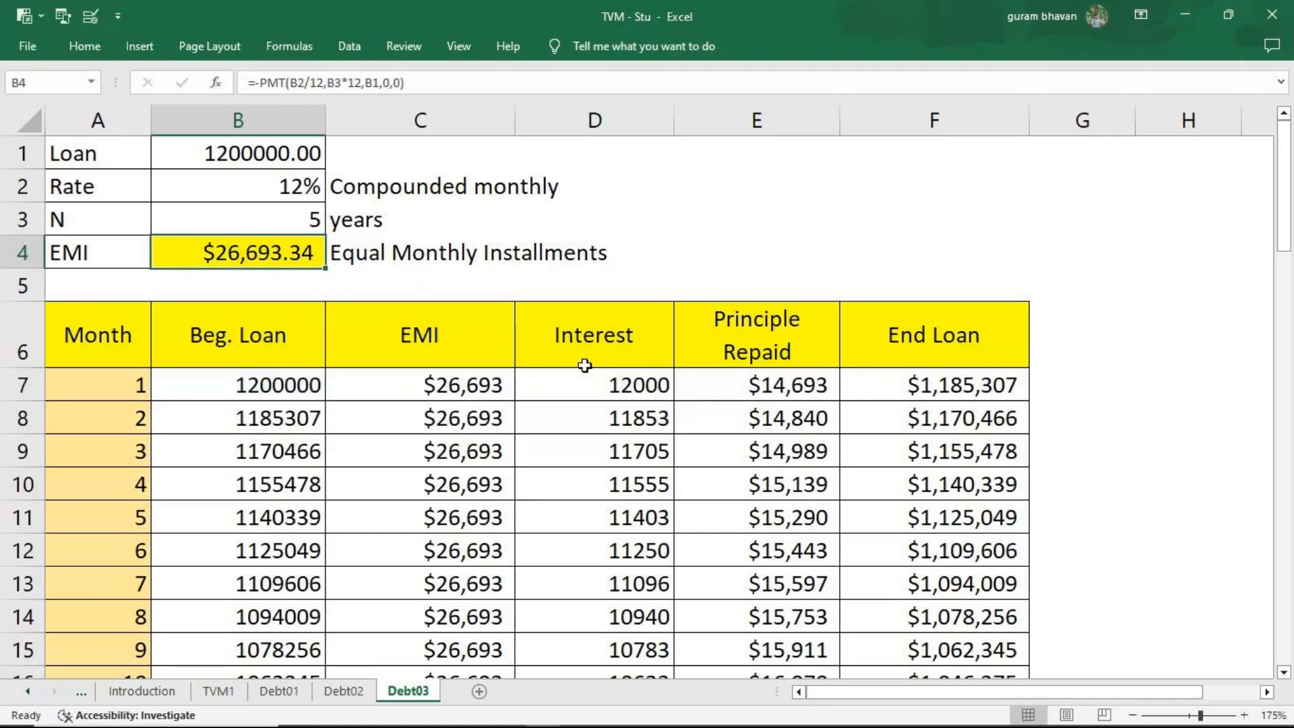
key("Delete")
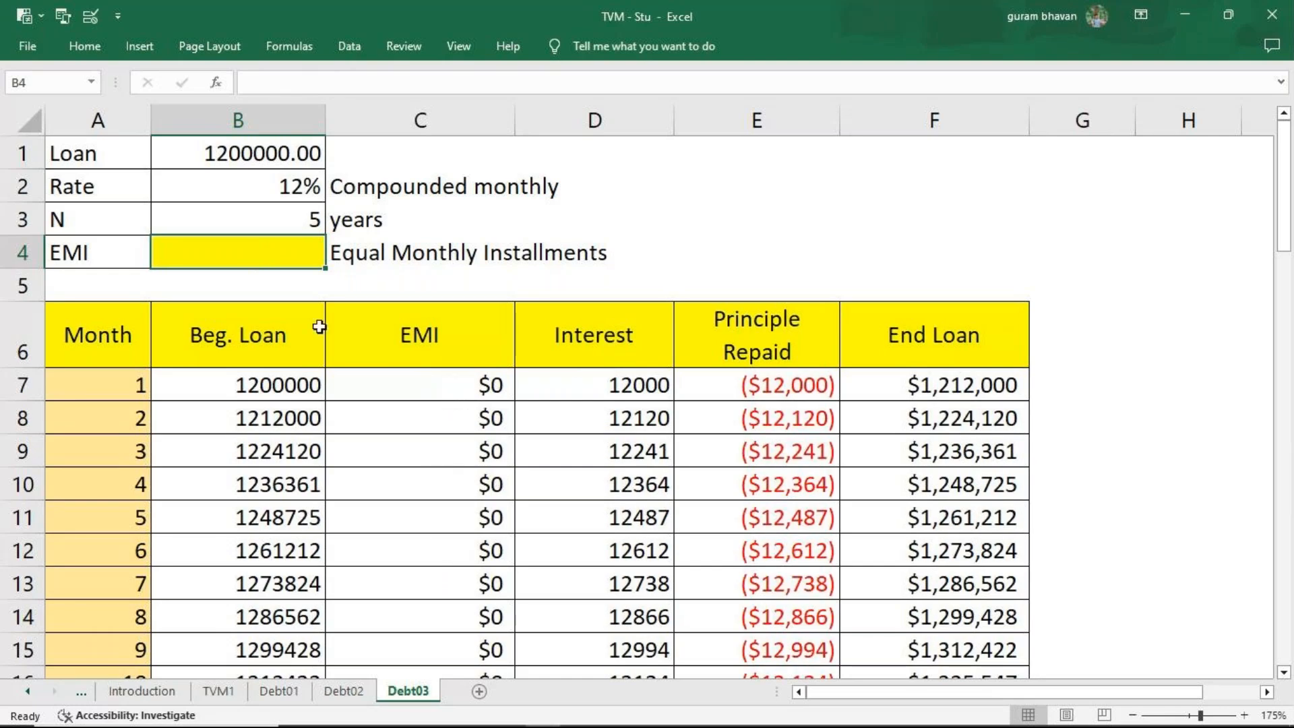
type("=pmt")
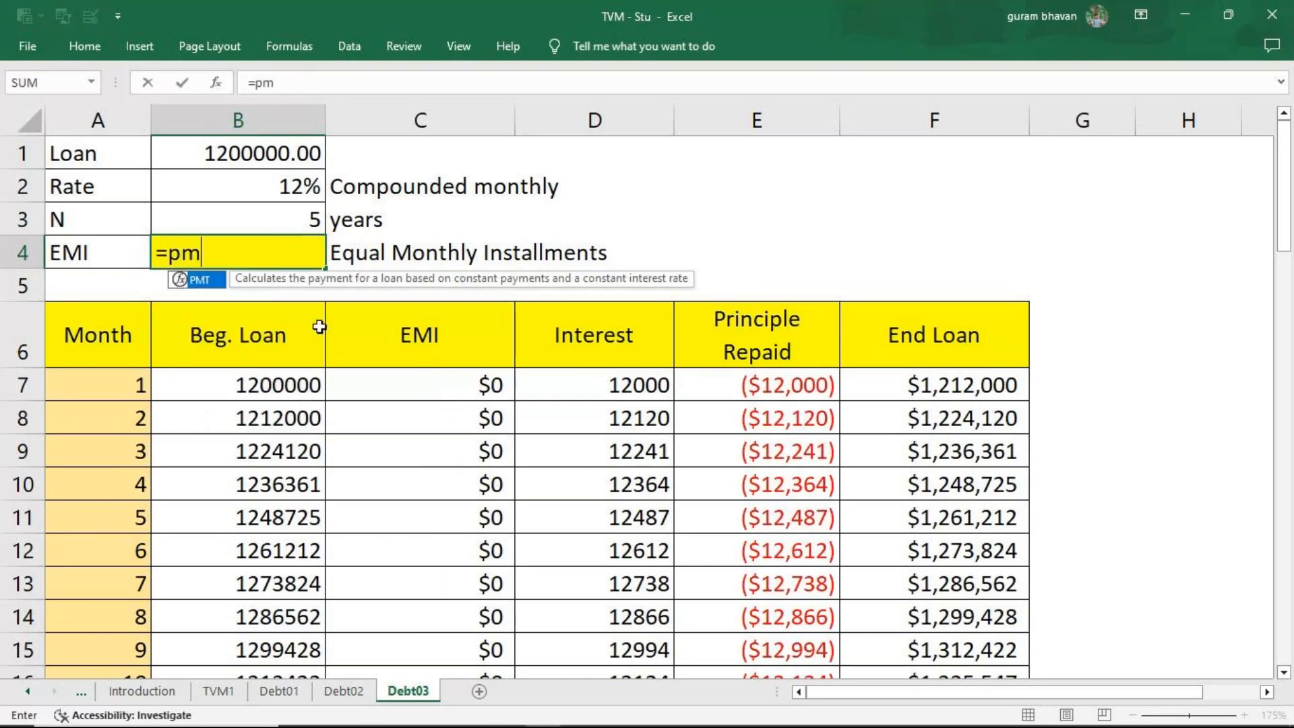
key("Tab")
left_click(294, 185)
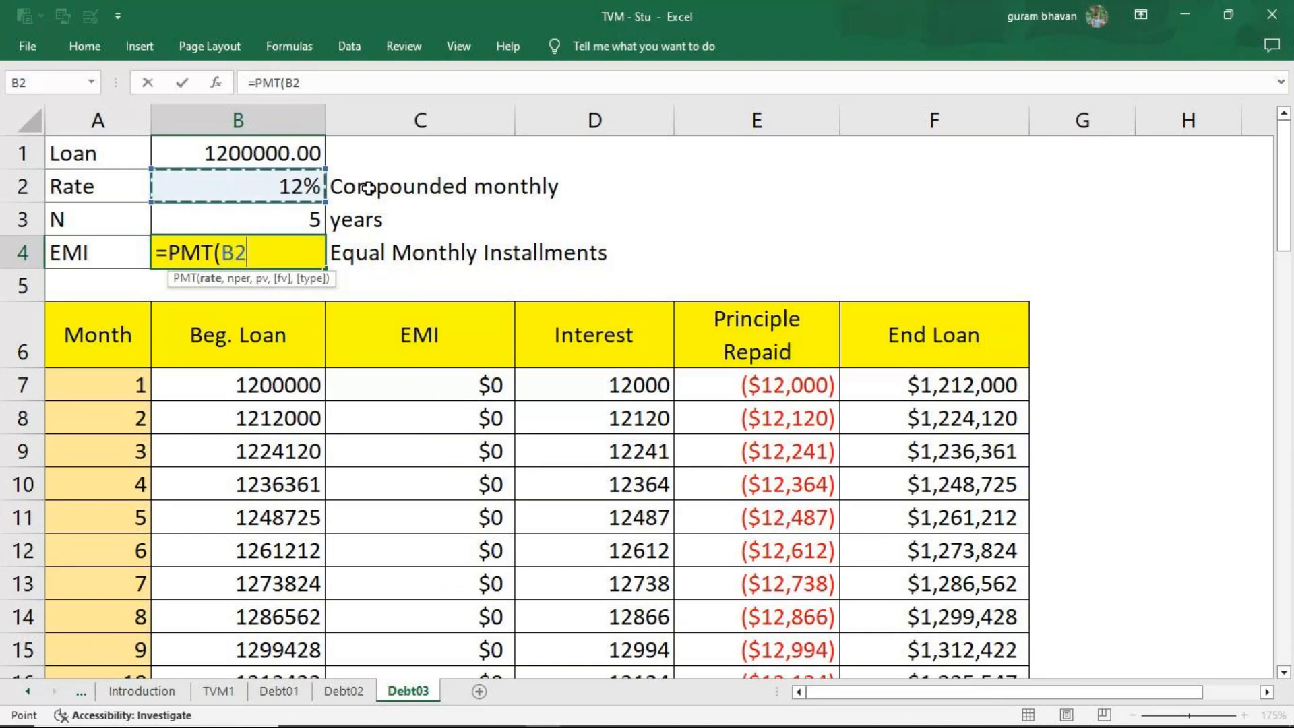
type("/")
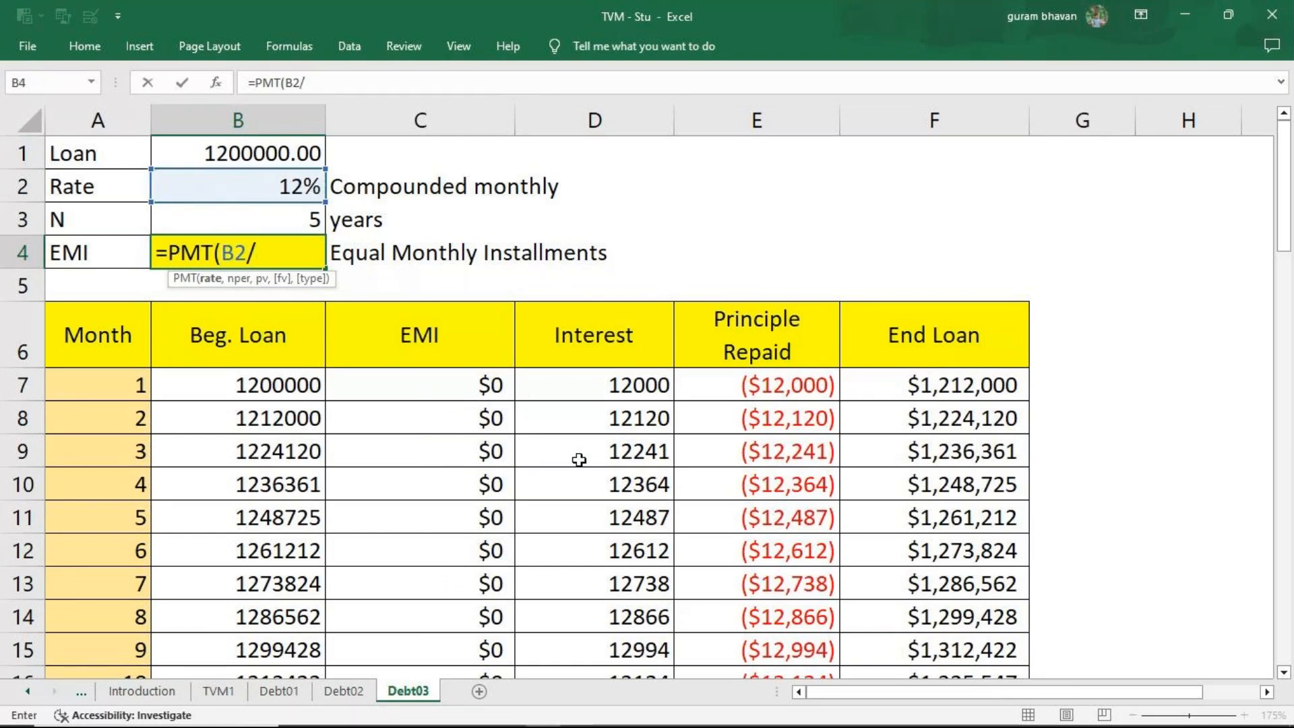
type("12,")
left_click(286, 223)
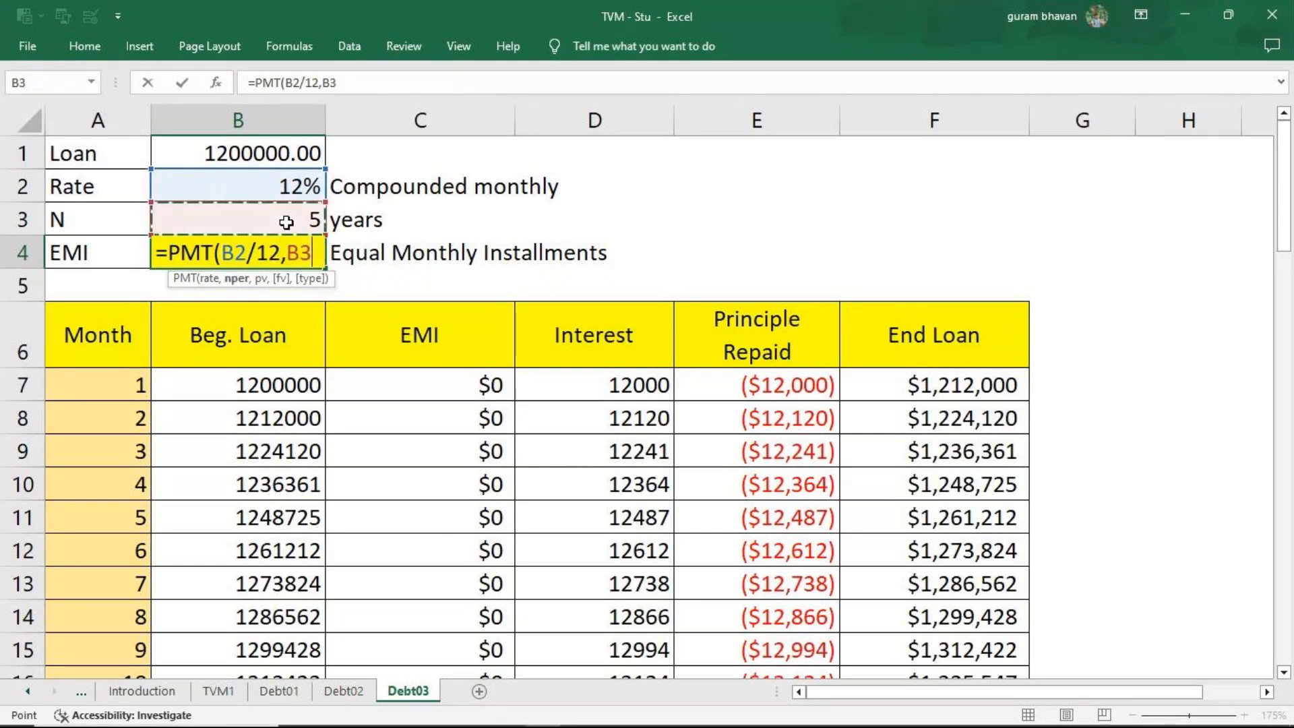
type("*12,")
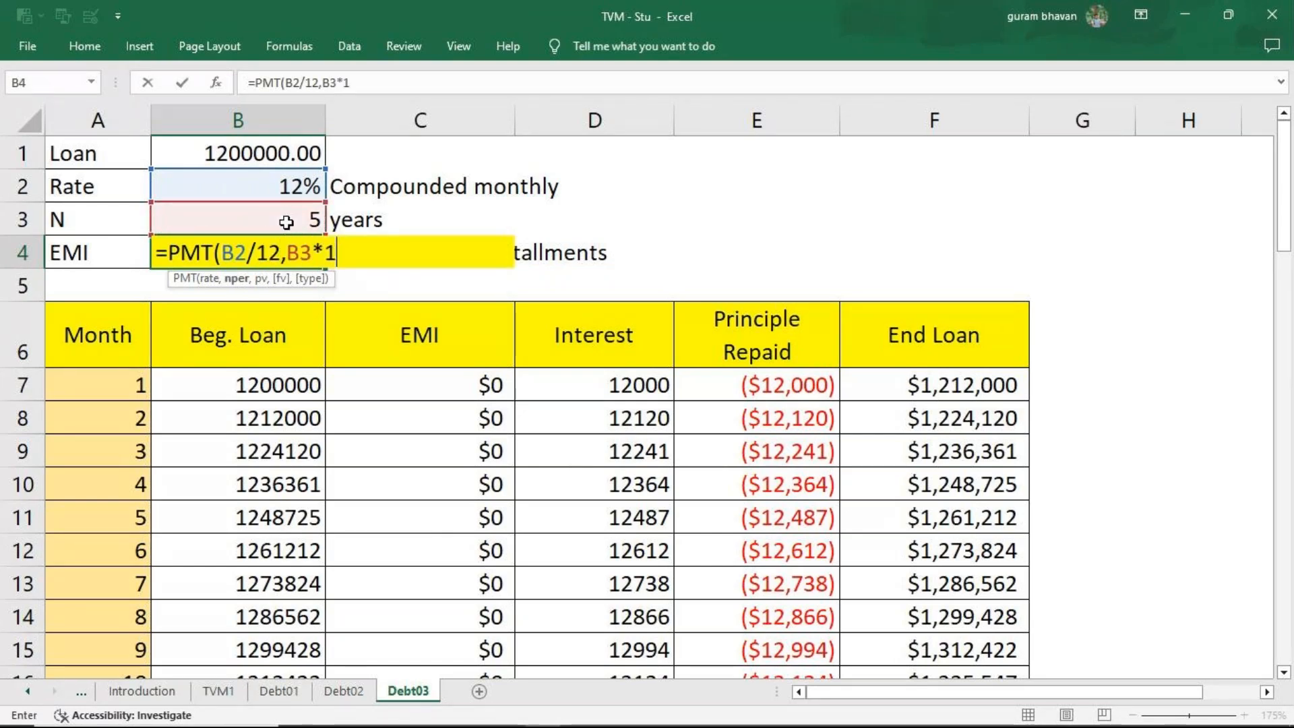
left_click(262, 160)
type(",0")
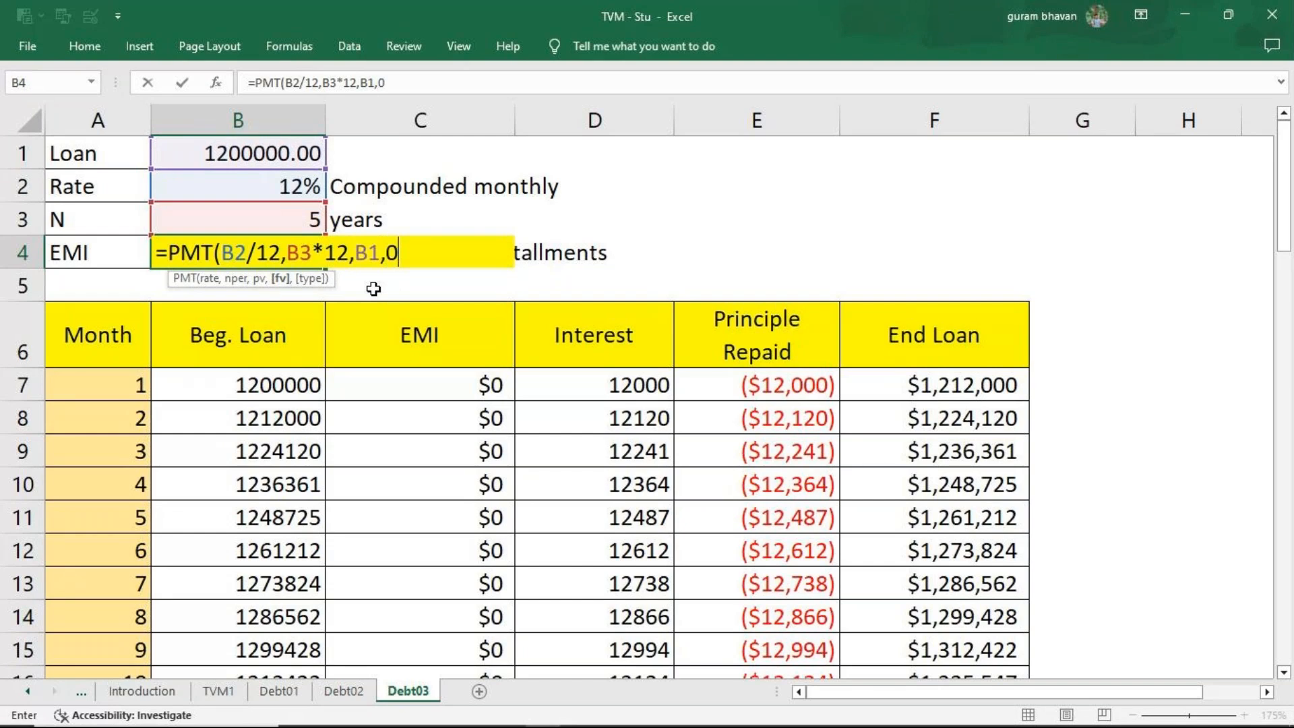
type(",0")
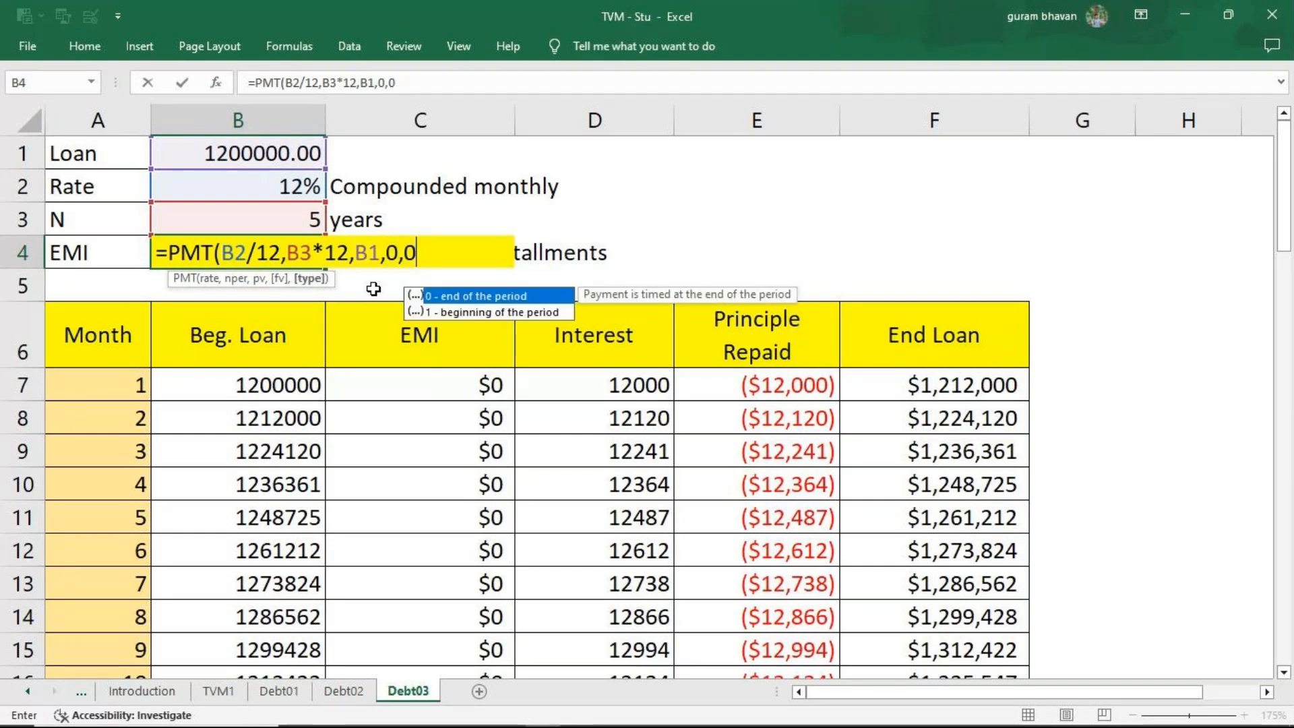
type(")")
key("Return")
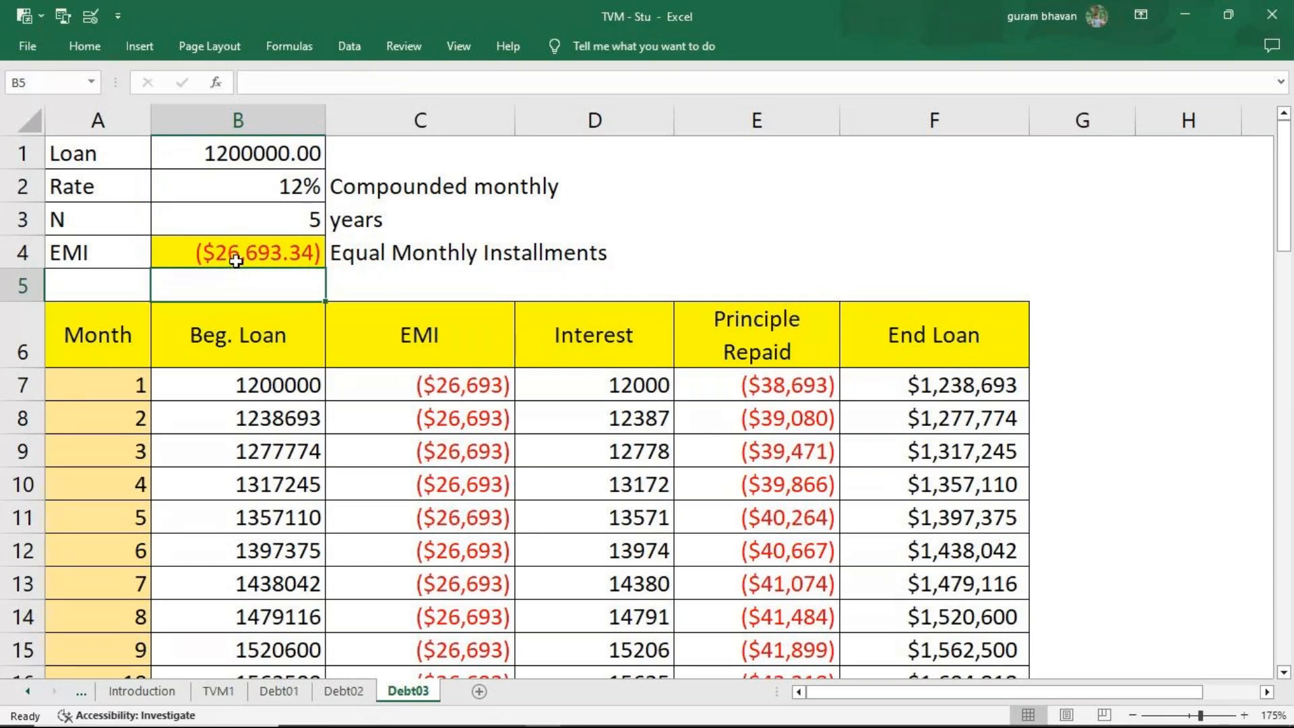
Make the EMI positive by adding a minus sign before PMT in the B4 formula.
left_click(251, 260)
key("F2")
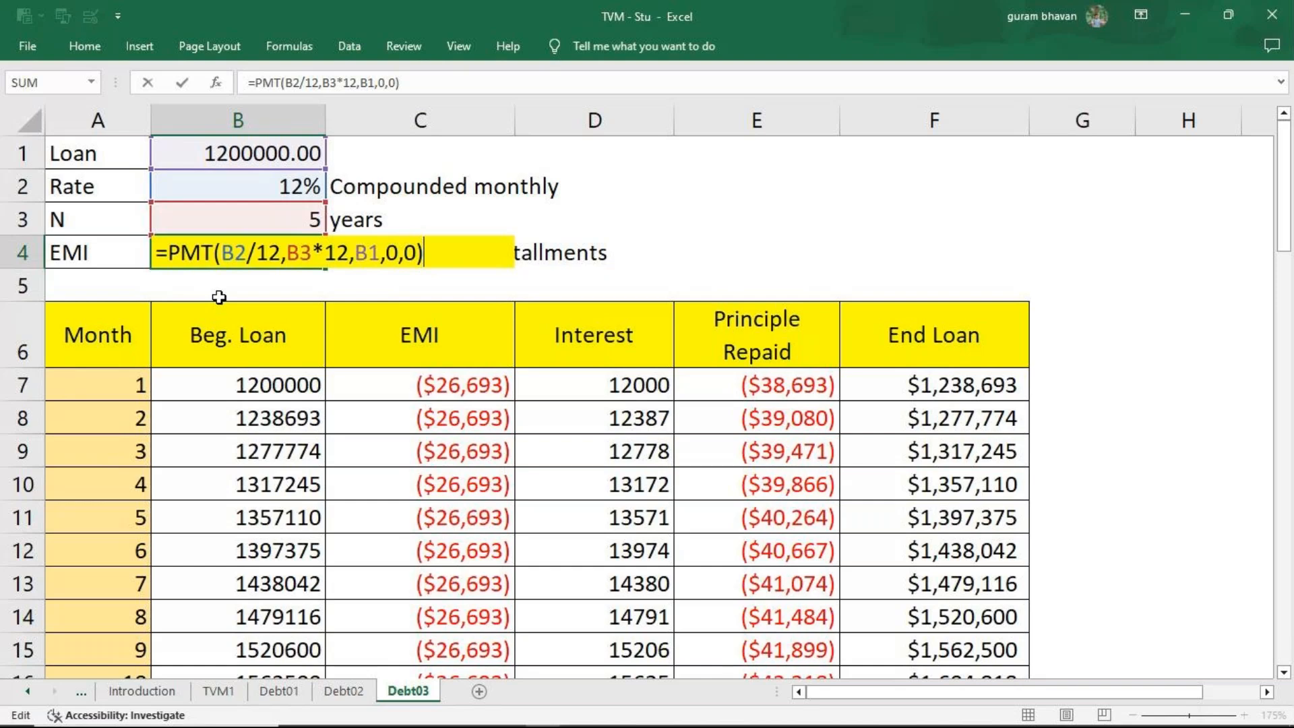
left_click(177, 269)
type("-")
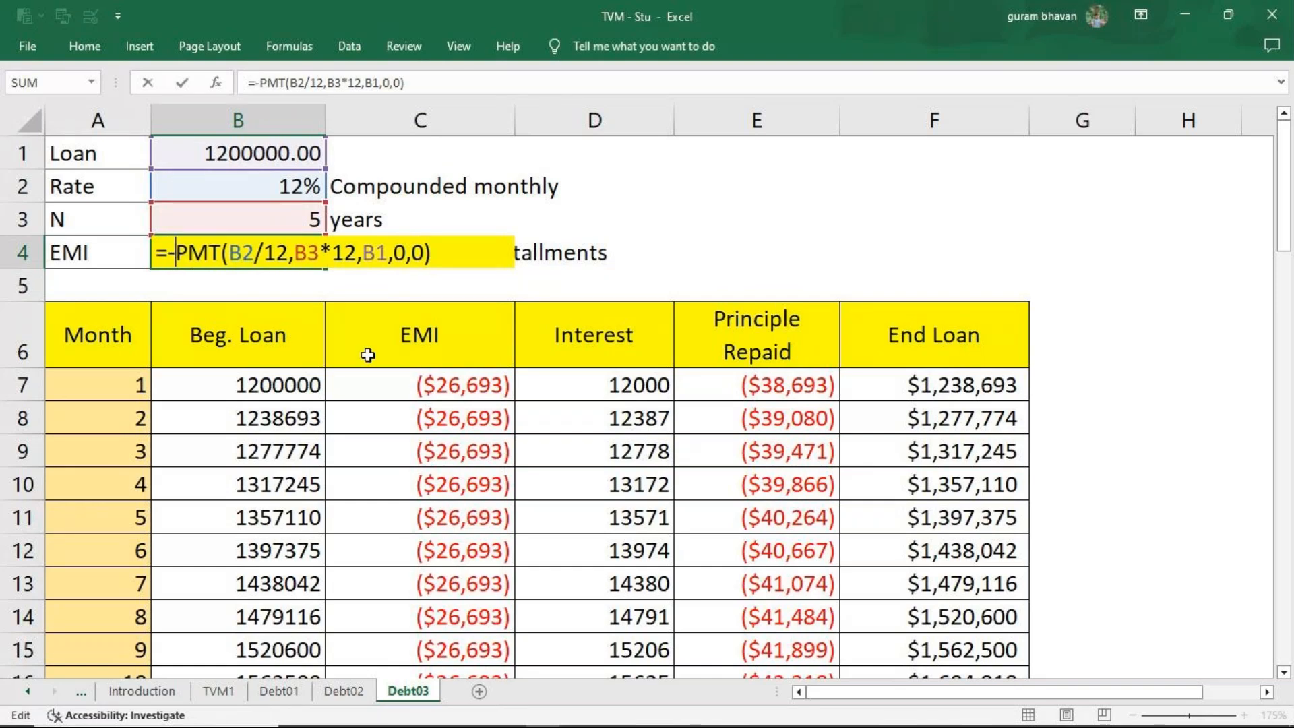
key("Return")
Re-enter the Month 1 EMI in C7 as =B4 and the Month 2 EMI in C8 as =C7.
left_click(458, 394)
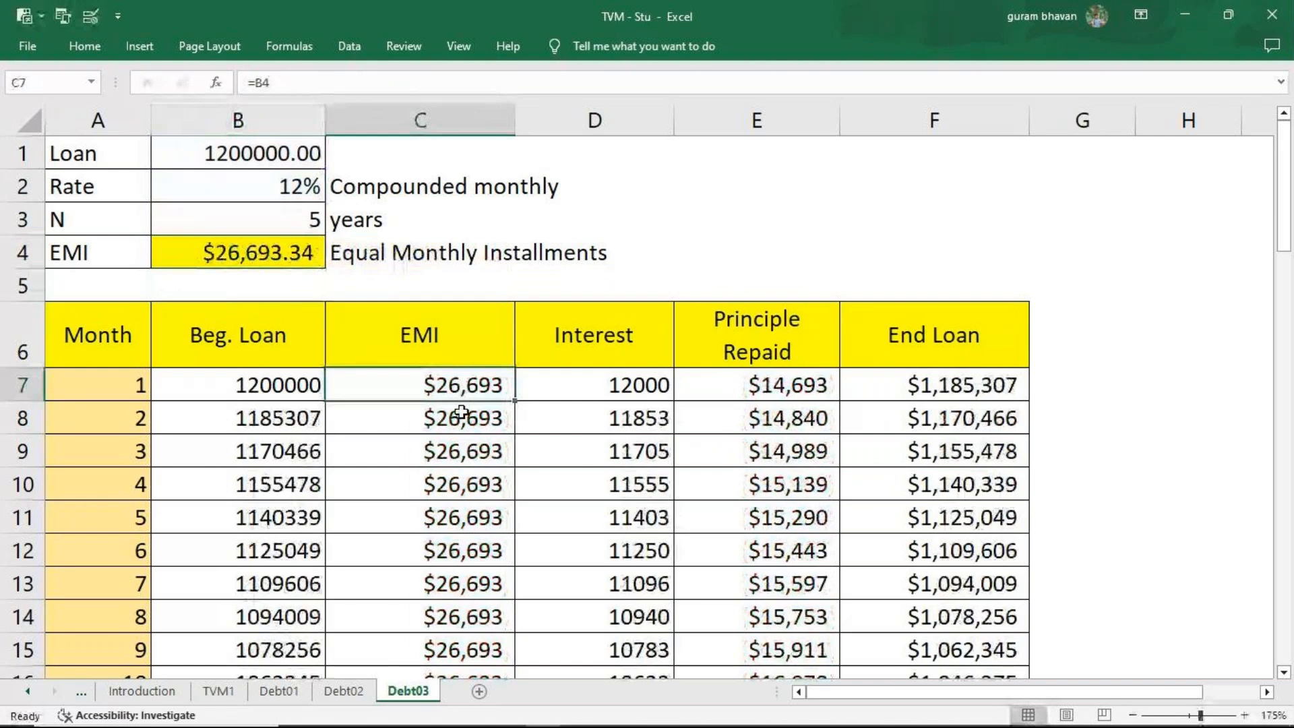
type("=")
left_click(253, 255)
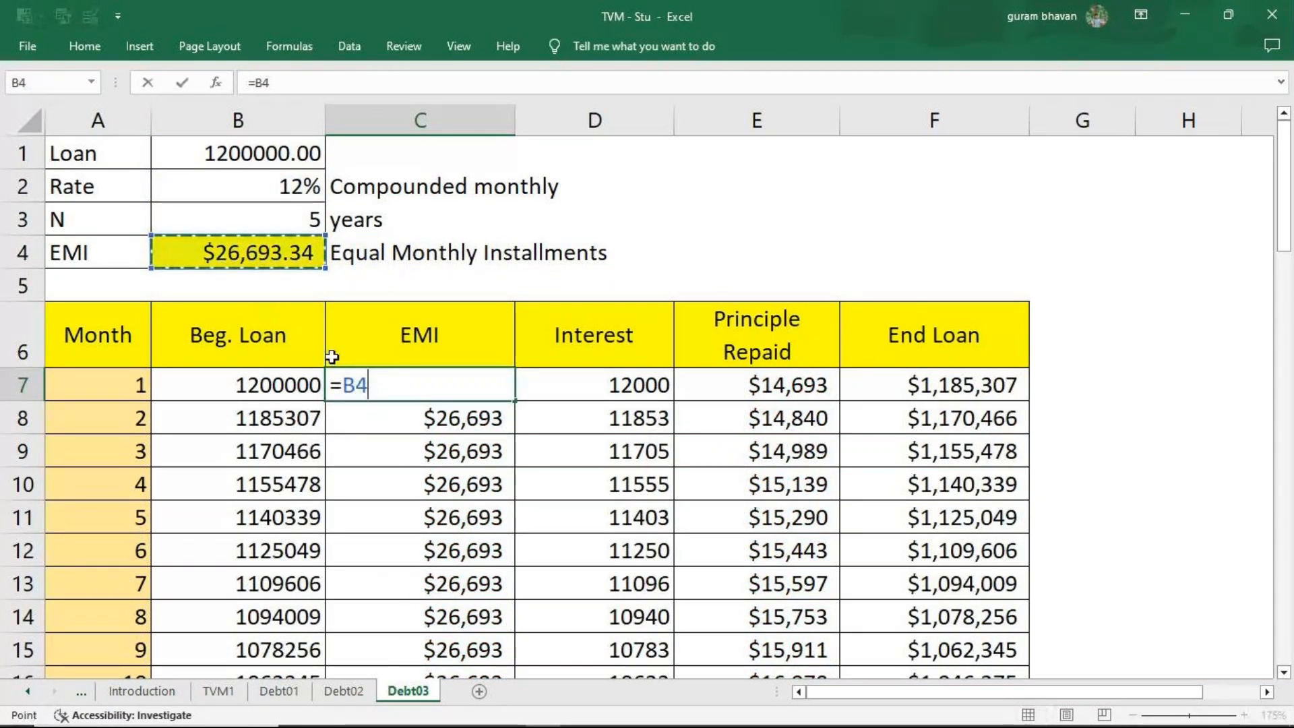
key("Return")
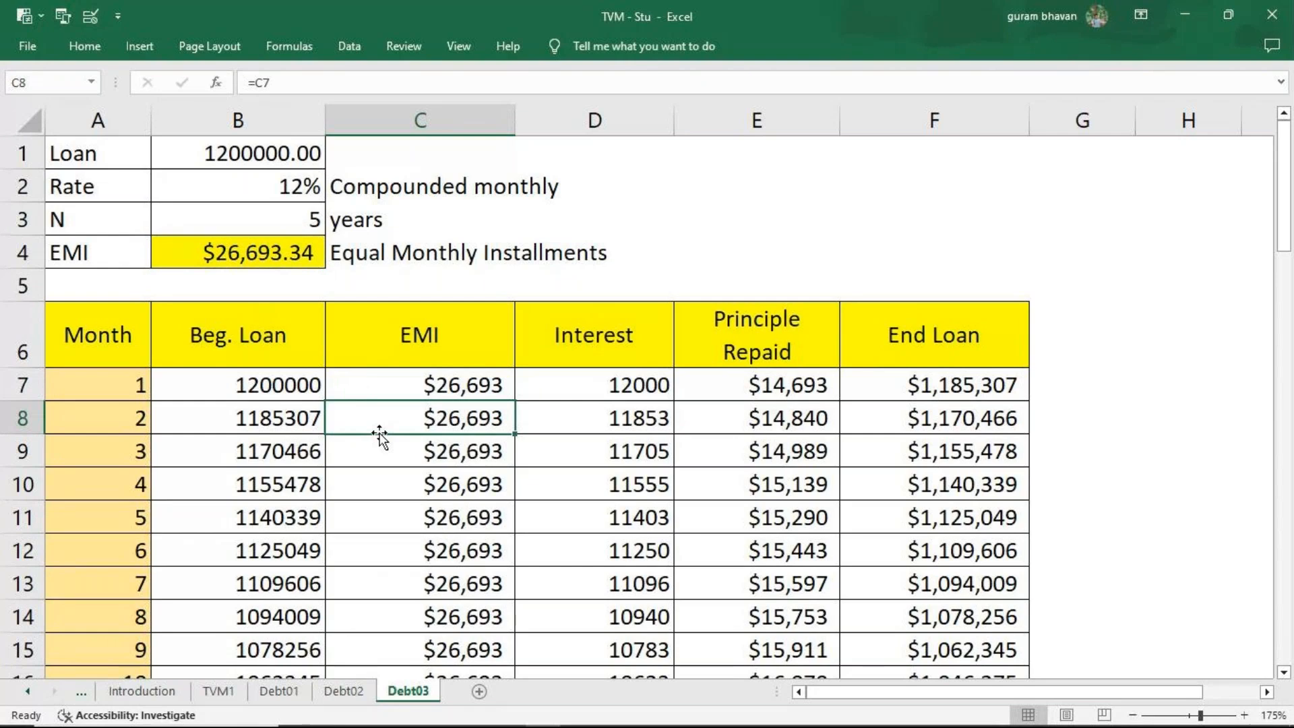
type("=")
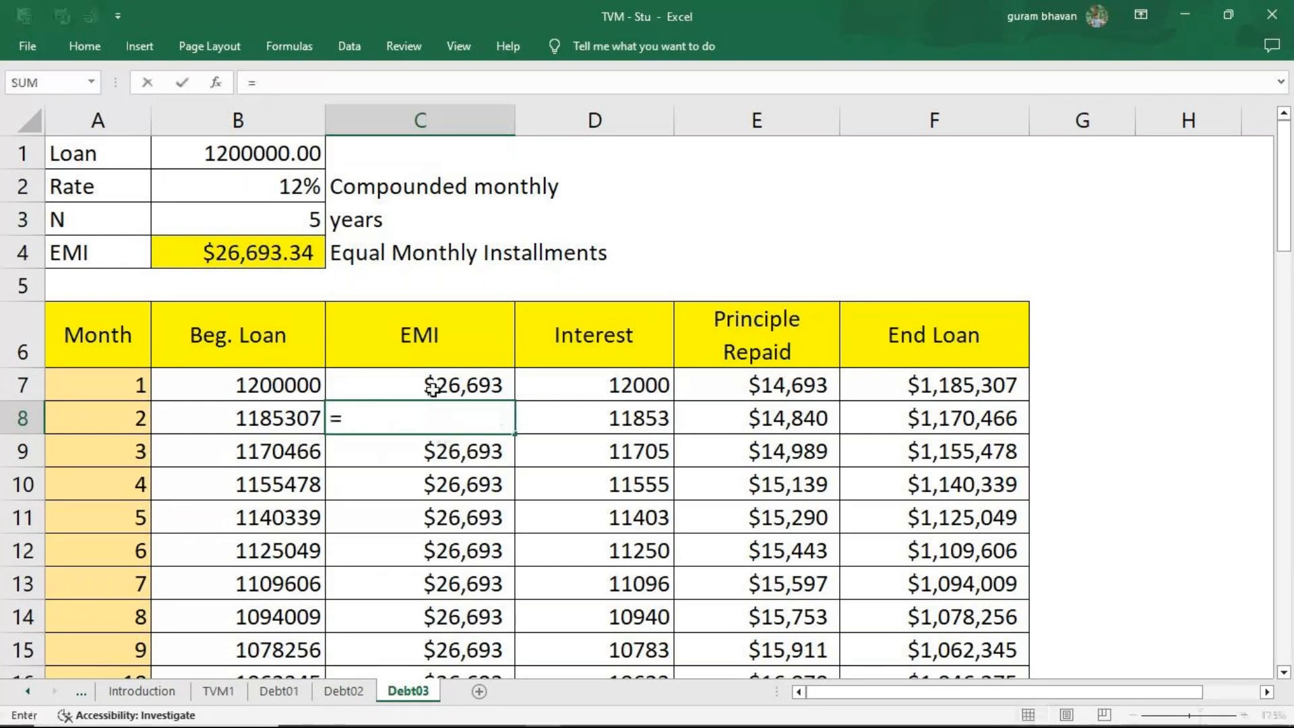
left_click(435, 385)
key("Return")
left_click(498, 425)
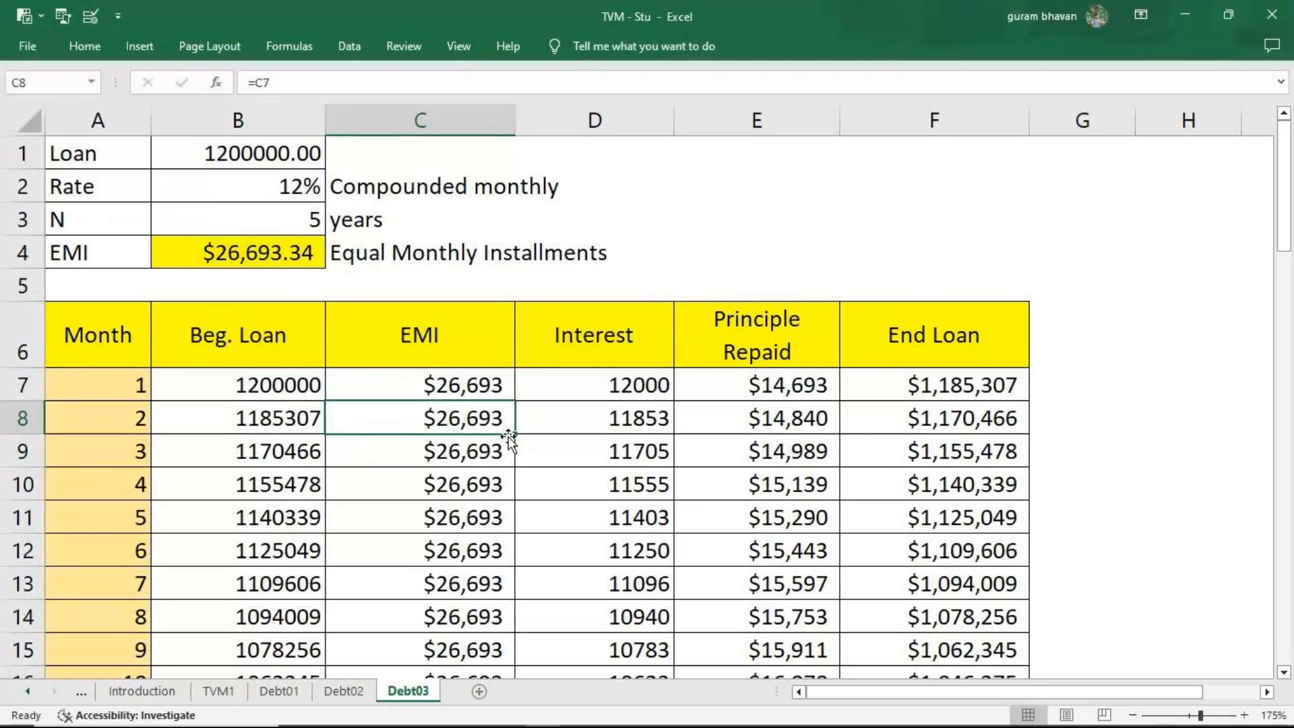
Examine the EMI formula in B4 and the Month 60 end loan formula in F66.
left_click(290, 257)
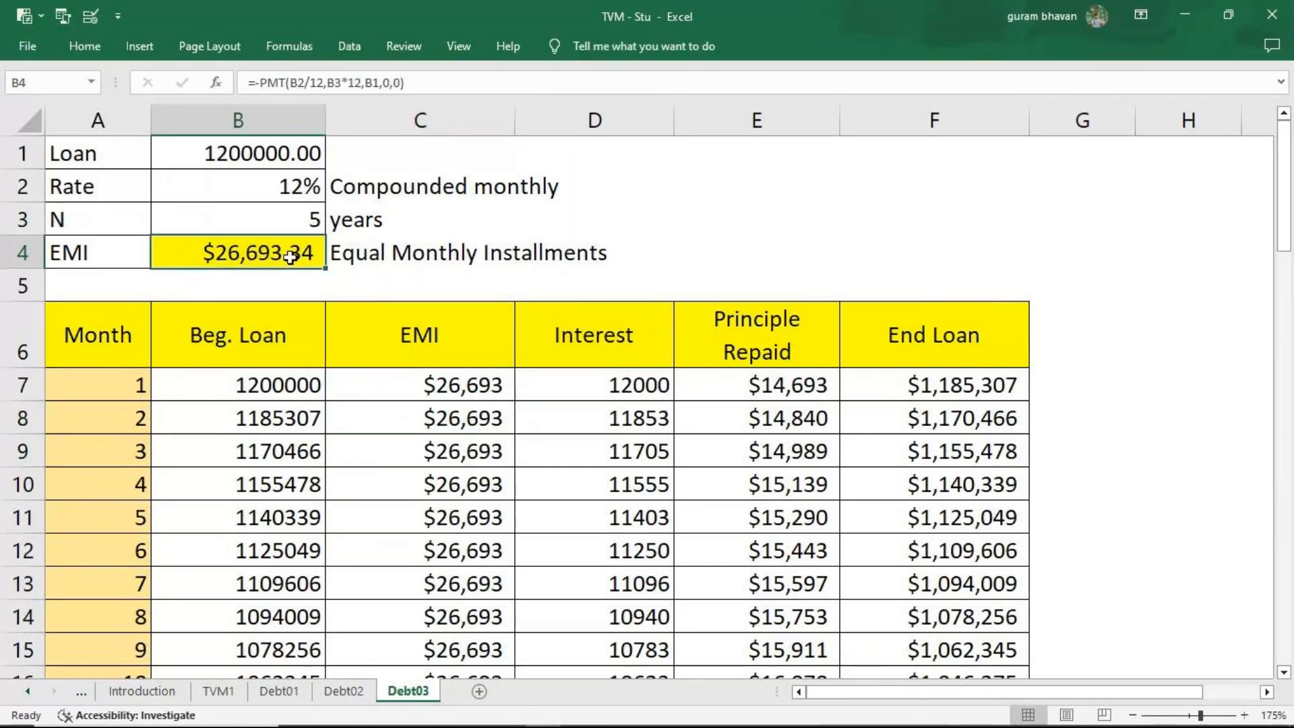
key("F2")
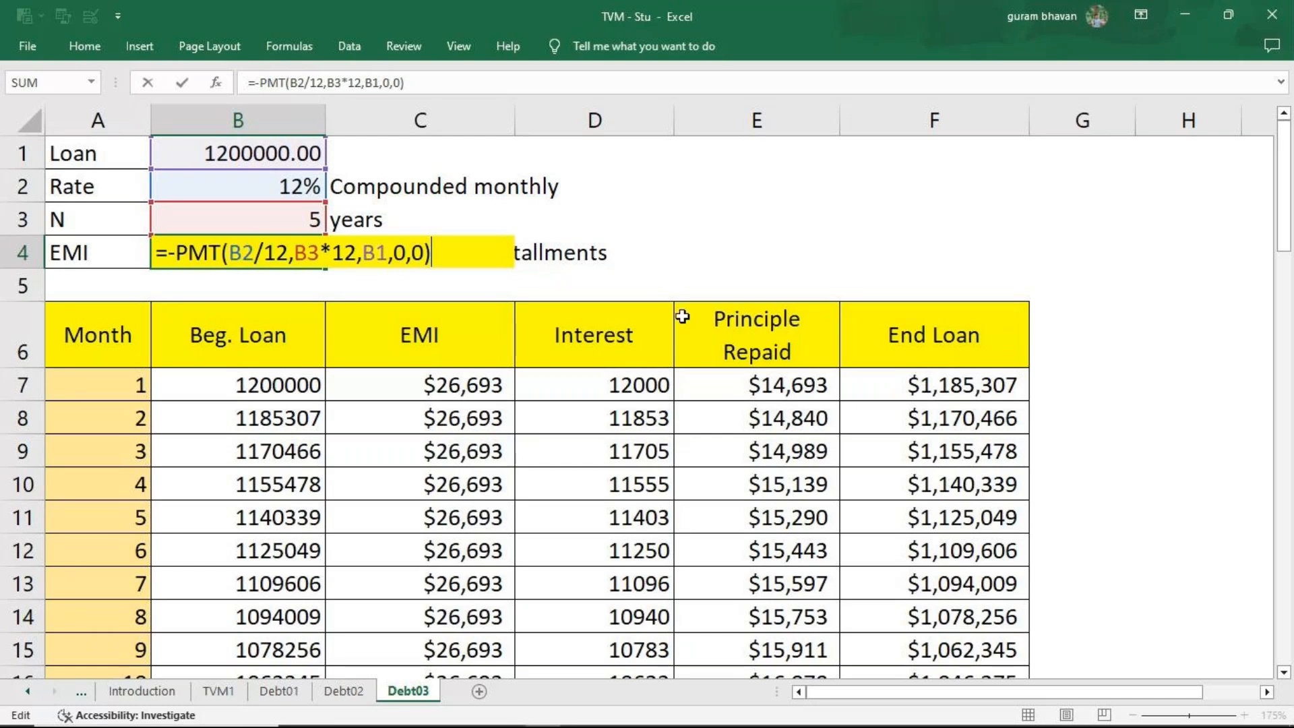
key("Escape")
scroll(972, 533, "down", 14)
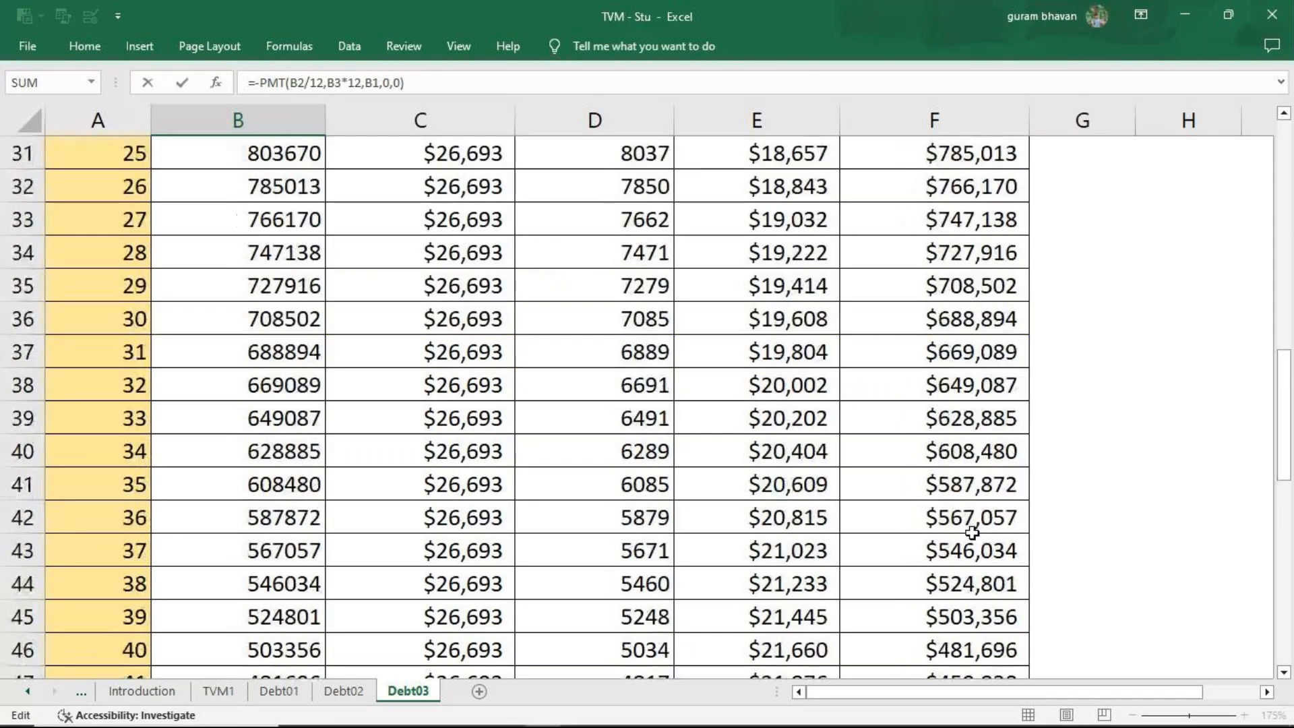
scroll(971, 533, "down", 3)
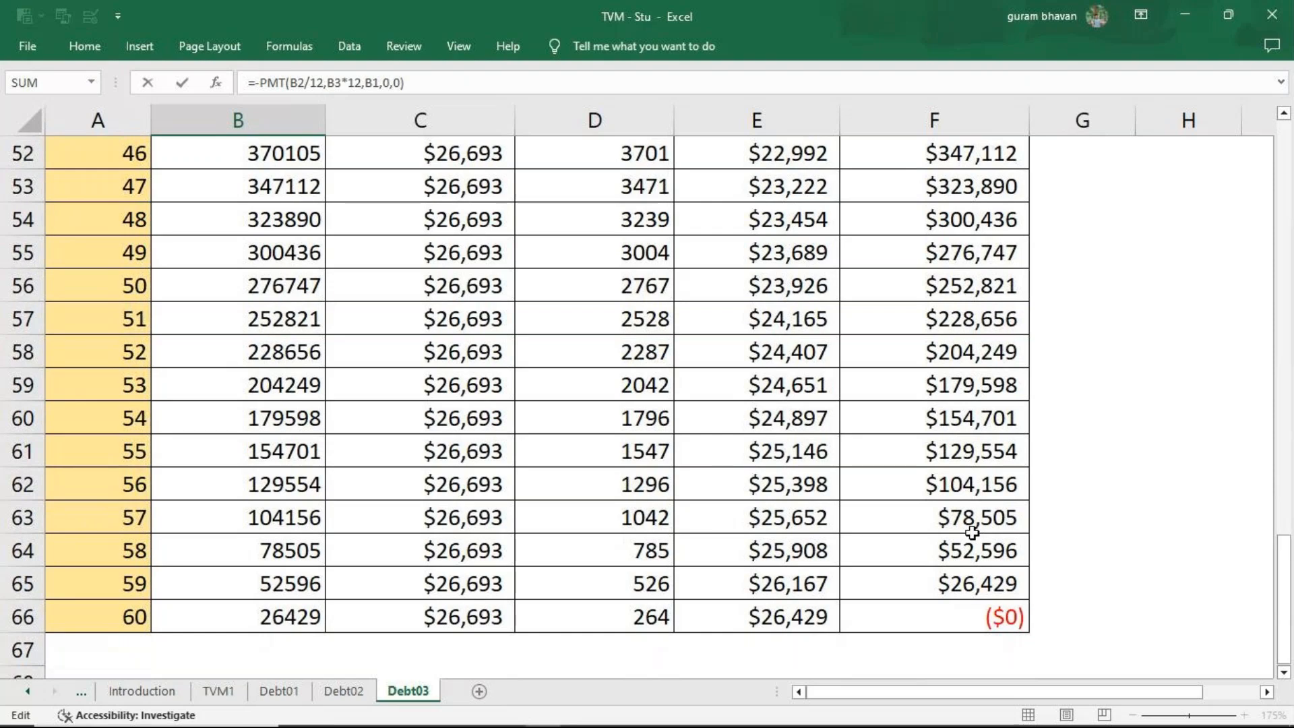
left_click(994, 623)
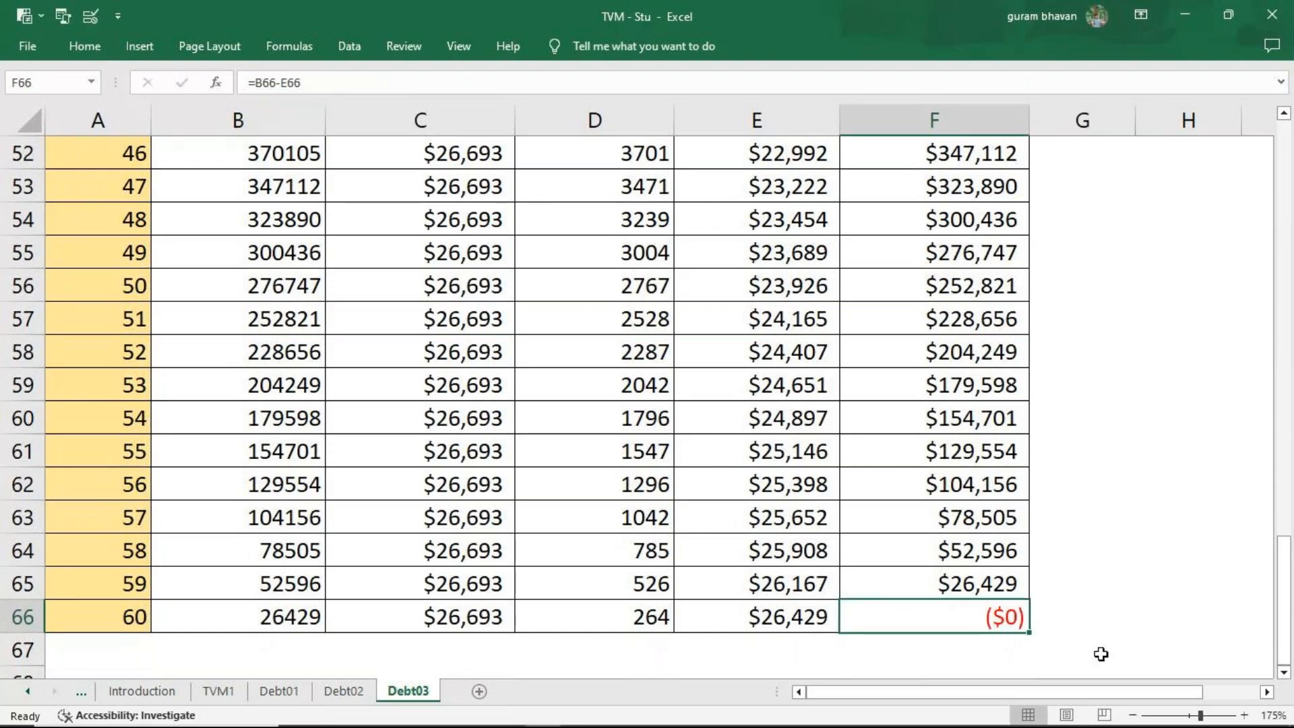
Review the PMT arguments of the EMI formula in B4 above the Debt03 schedule and leave the formula unedited.
scroll(702, 390, "up", 17)
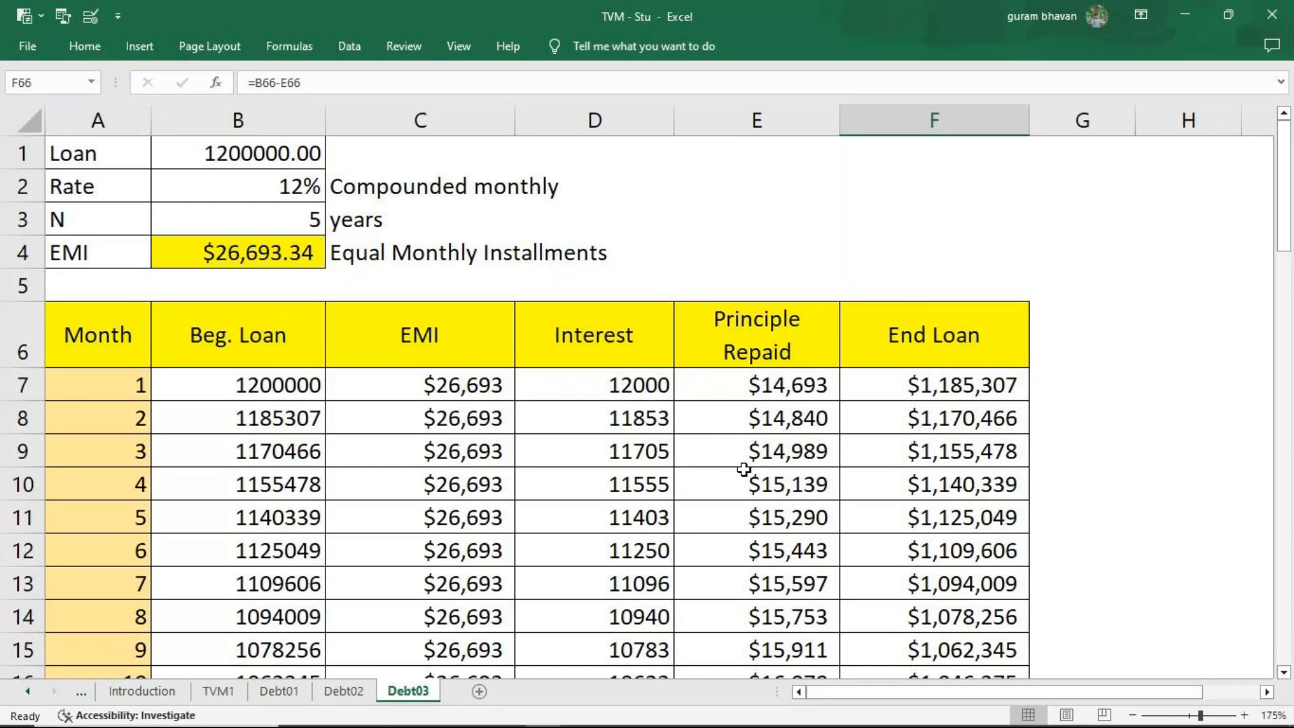
double_click(249, 254)
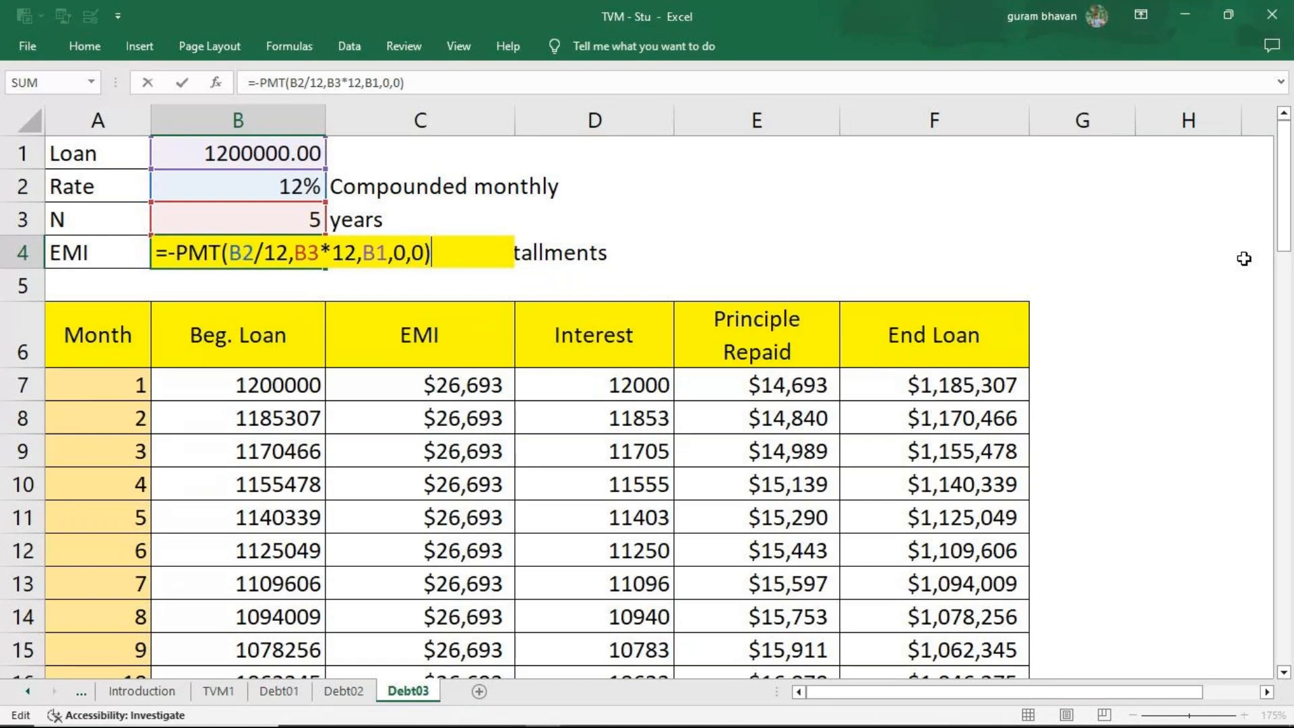
left_click(815, 191)
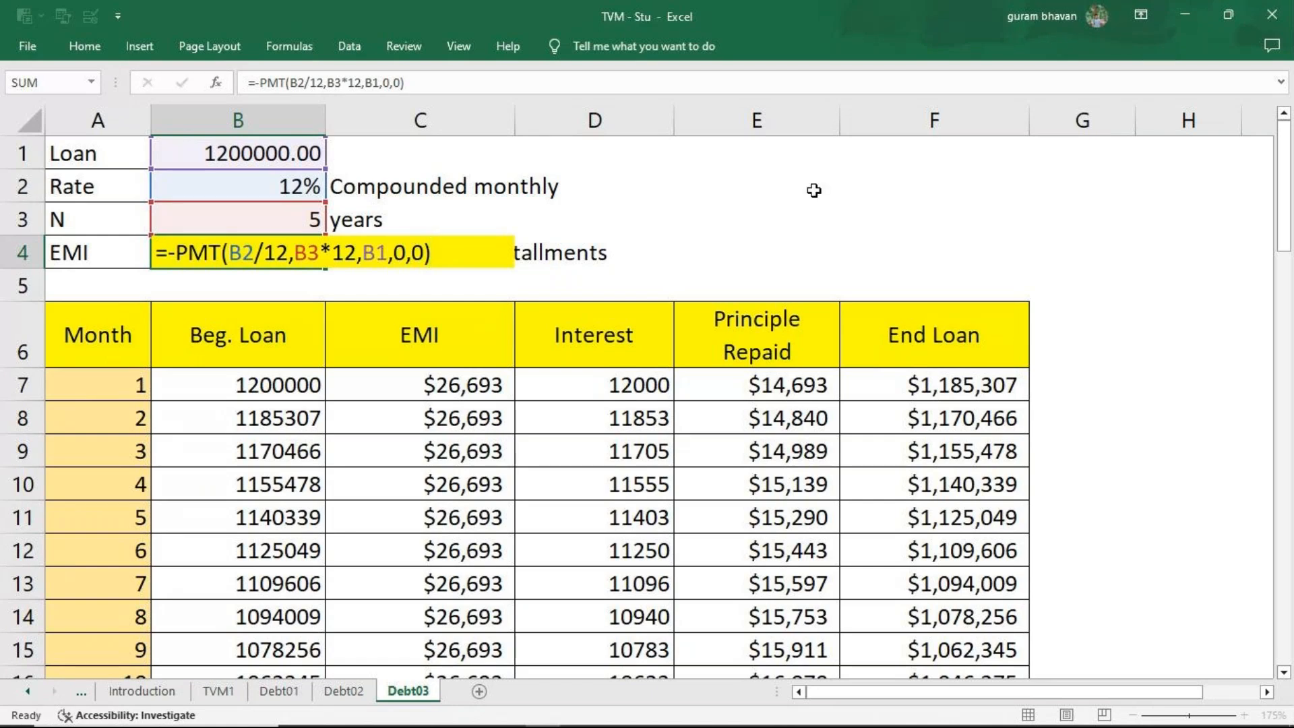
Close the TVM - Stu workbook without saving its changes and close the Unsolved folder window.
left_click(1272, 14)
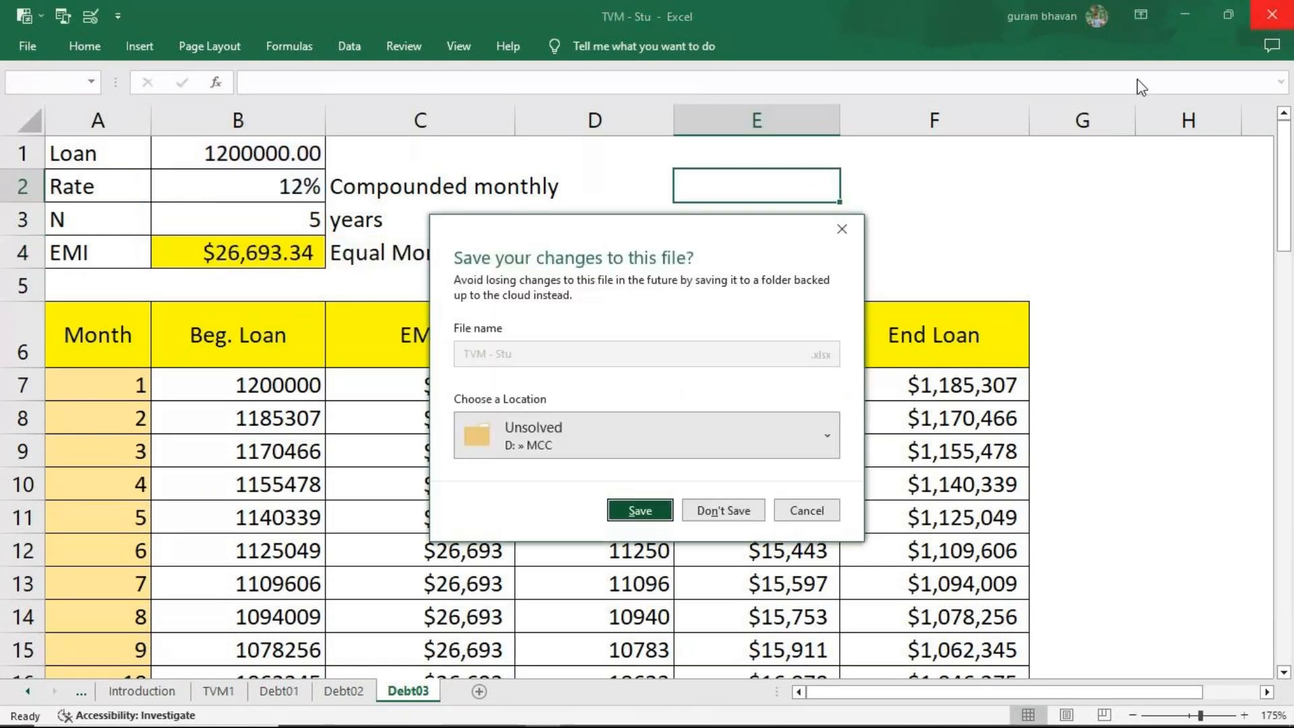
left_click(725, 520)
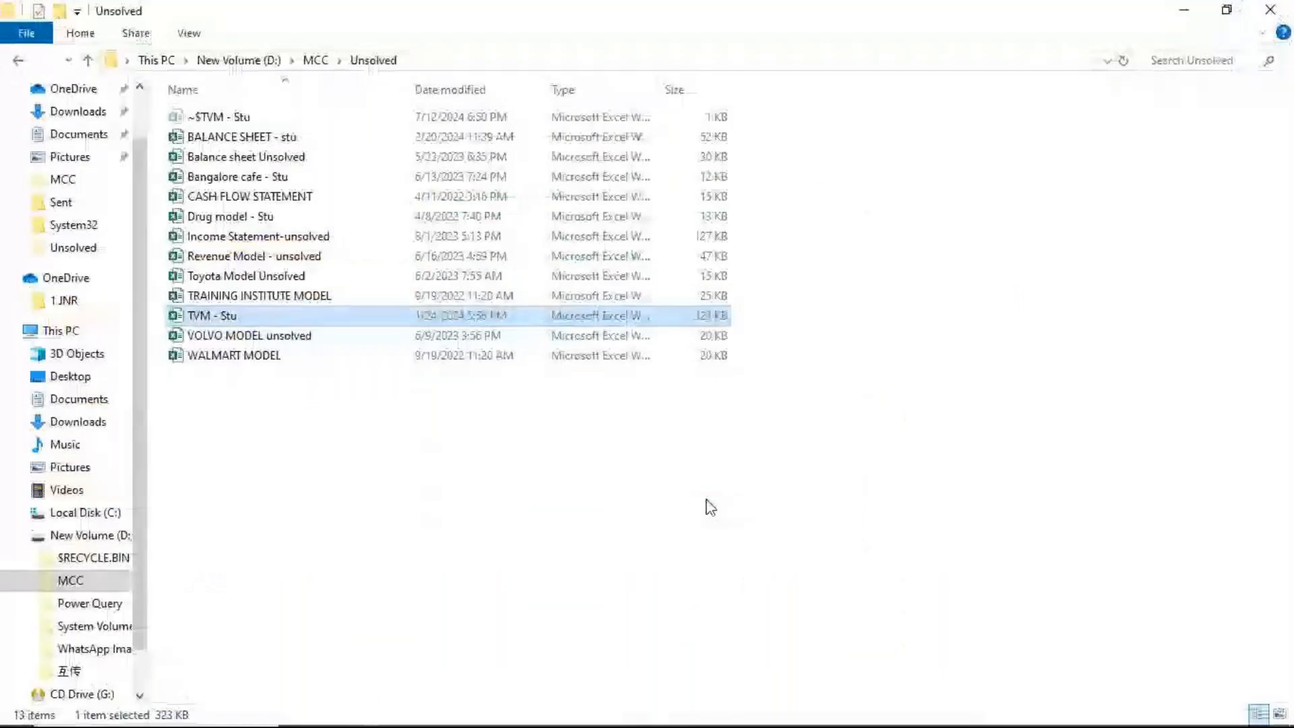
left_click(1280, 14)
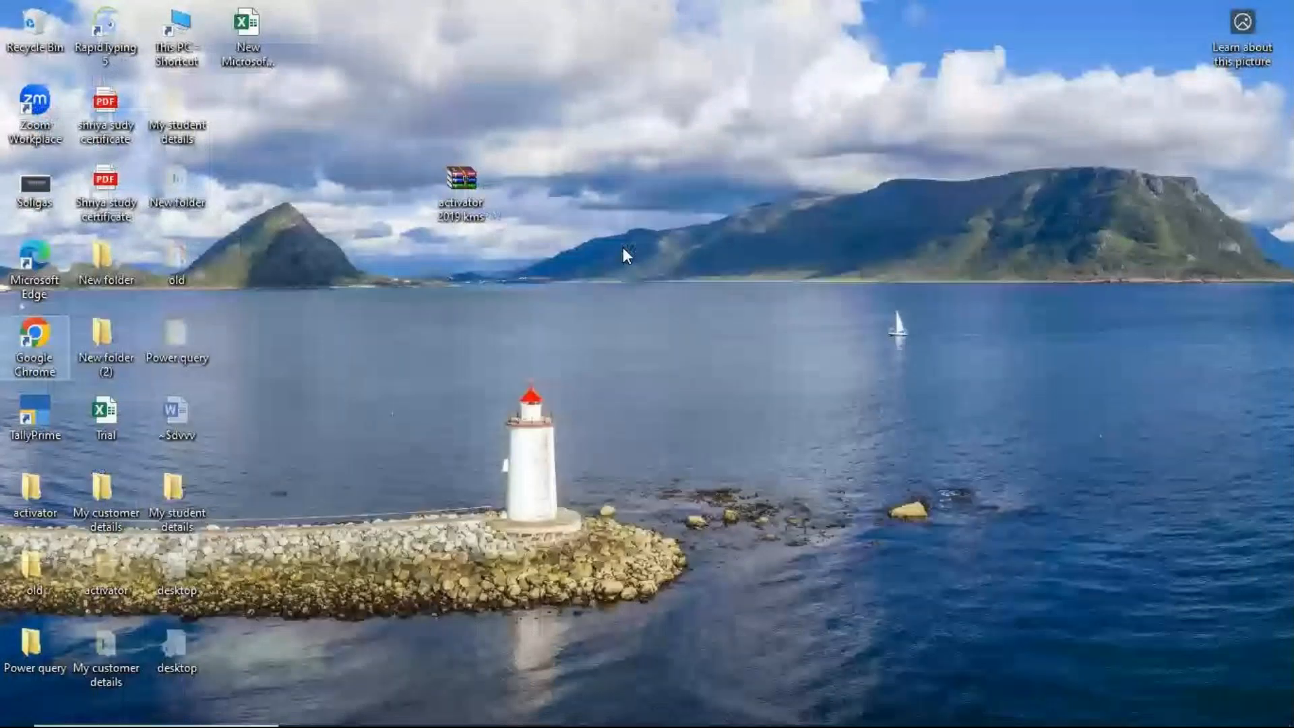
Switch to the GoTo Meeting window in Google Chrome and end the session for all participants.
mouse_move(520, 718)
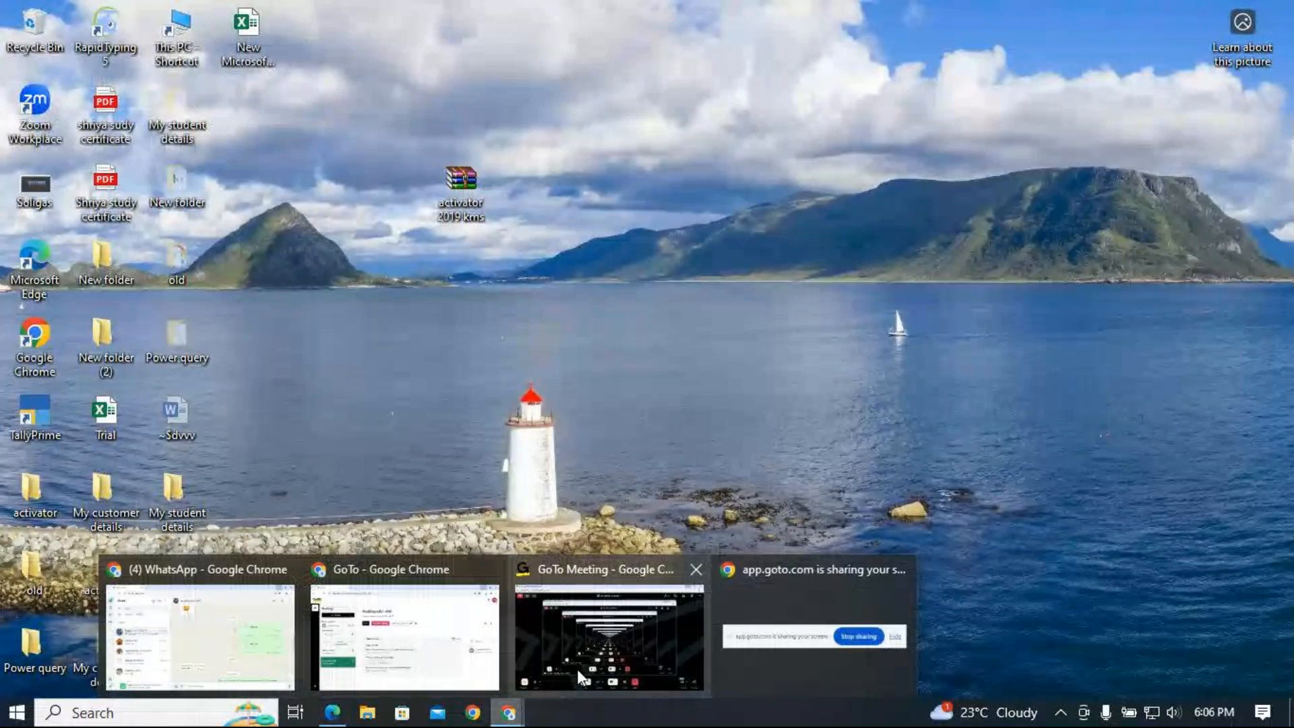
left_click(628, 637)
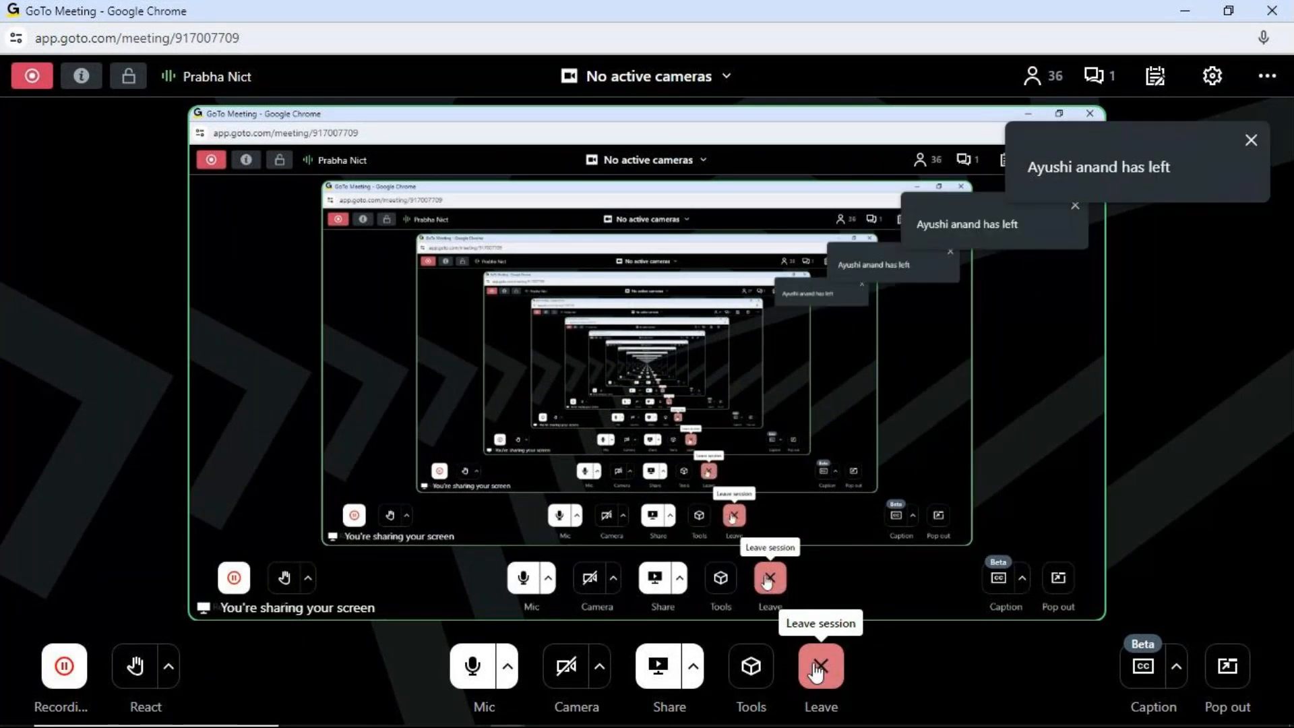
left_click(816, 673)
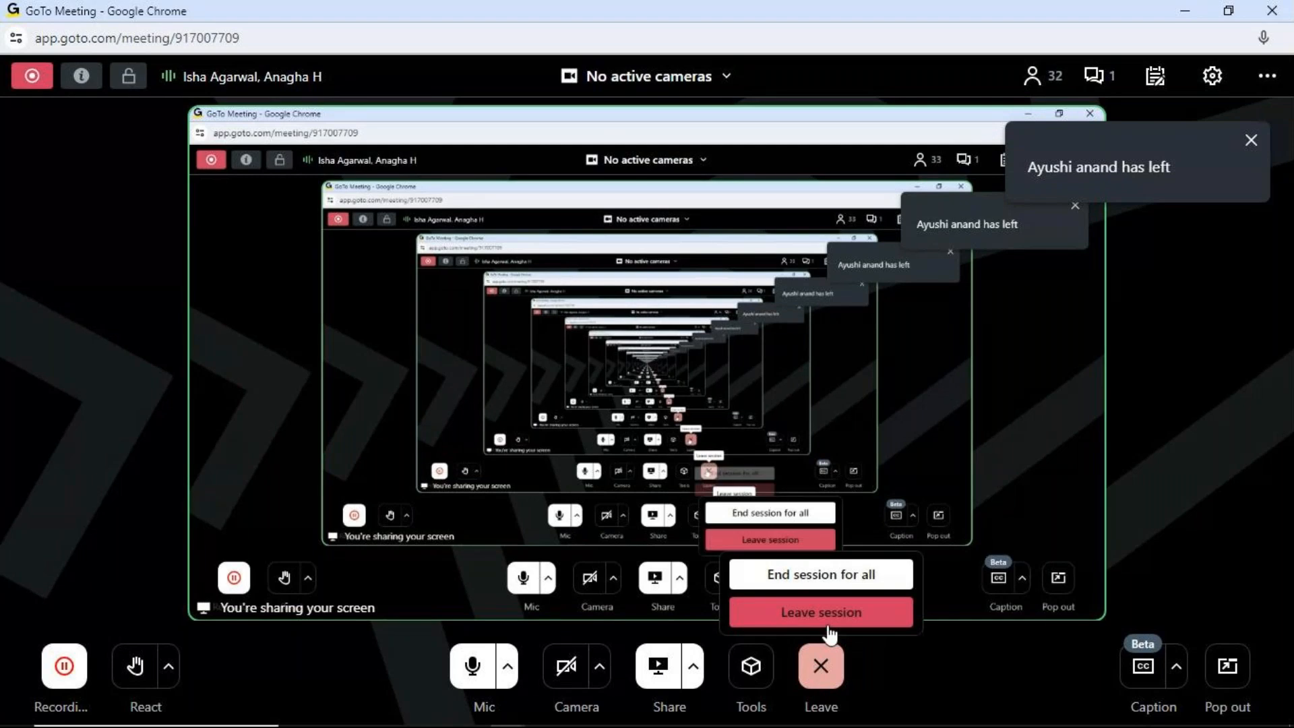
left_click(834, 578)
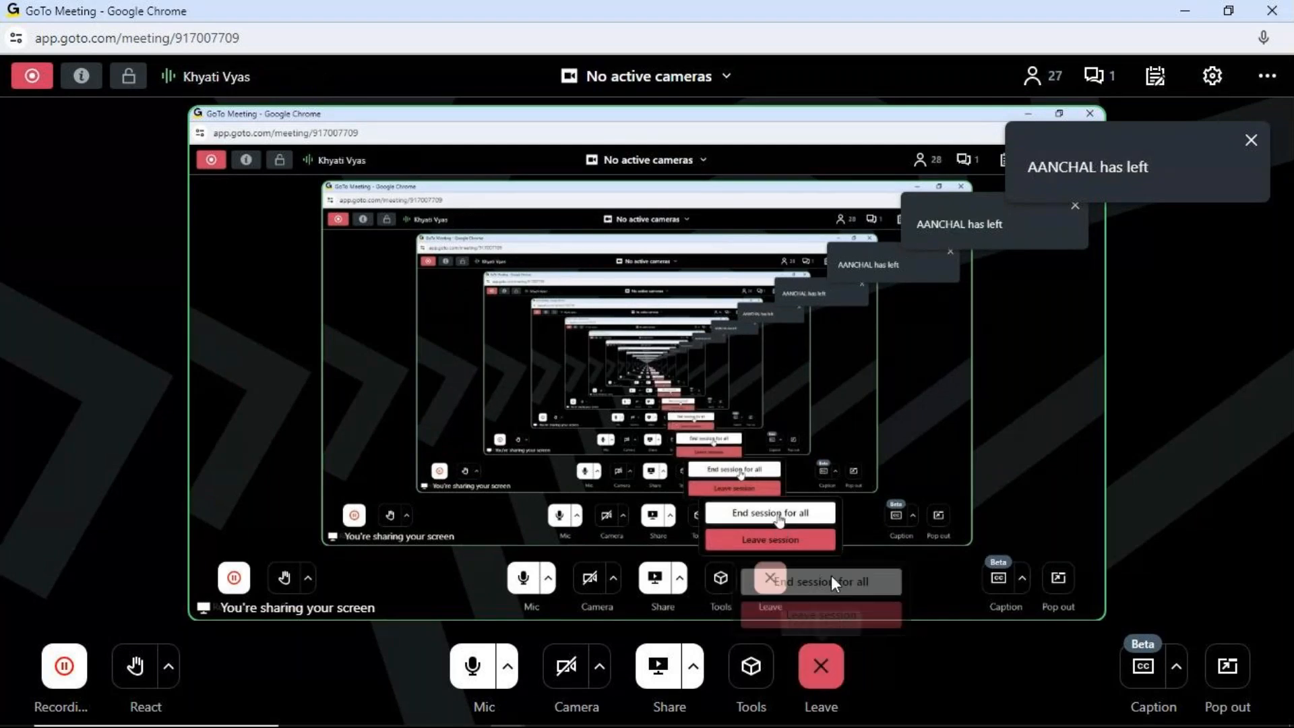